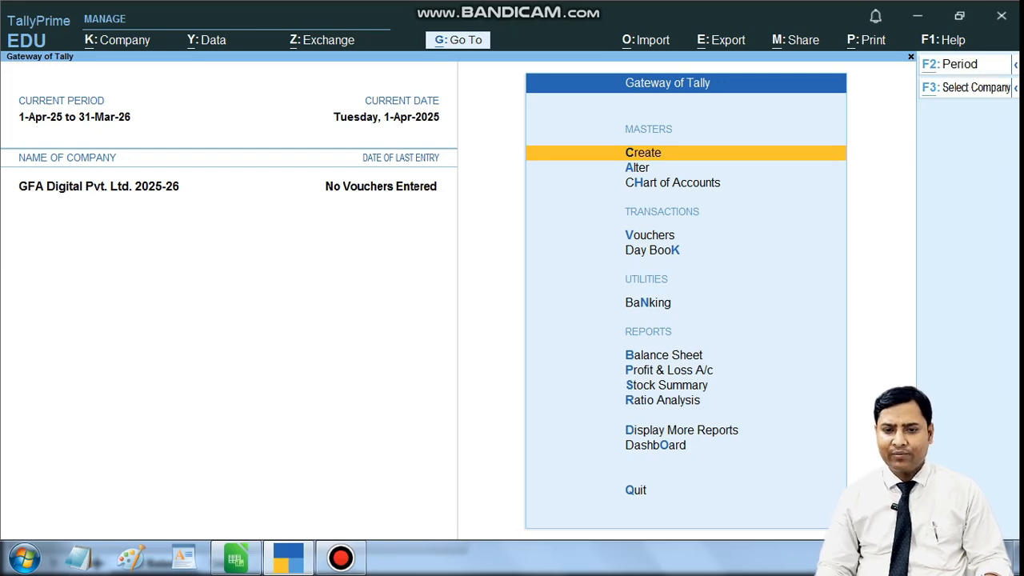
- Review the Trial Balance assignment in the spreadsheet, and return to the Gateway of Tally
{"action": "key", "text": "alt+Tab"}
{"action": "key", "text": "alt+Tab"}
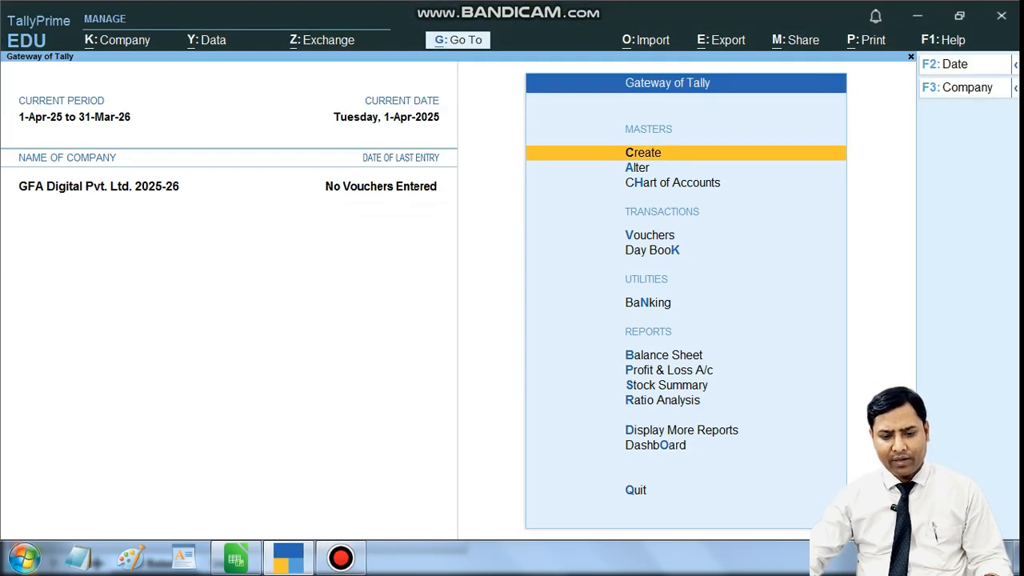
{"action": "left_click", "coordinate": [235, 557]}
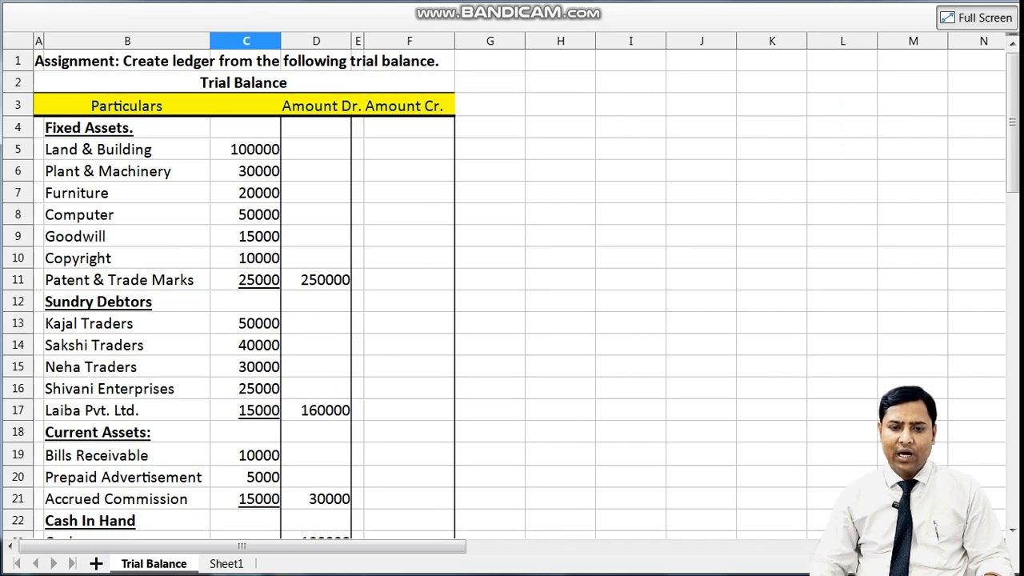
{"action": "key", "text": "alt+Tab"}
{"action": "key", "text": "alt+Tab"}
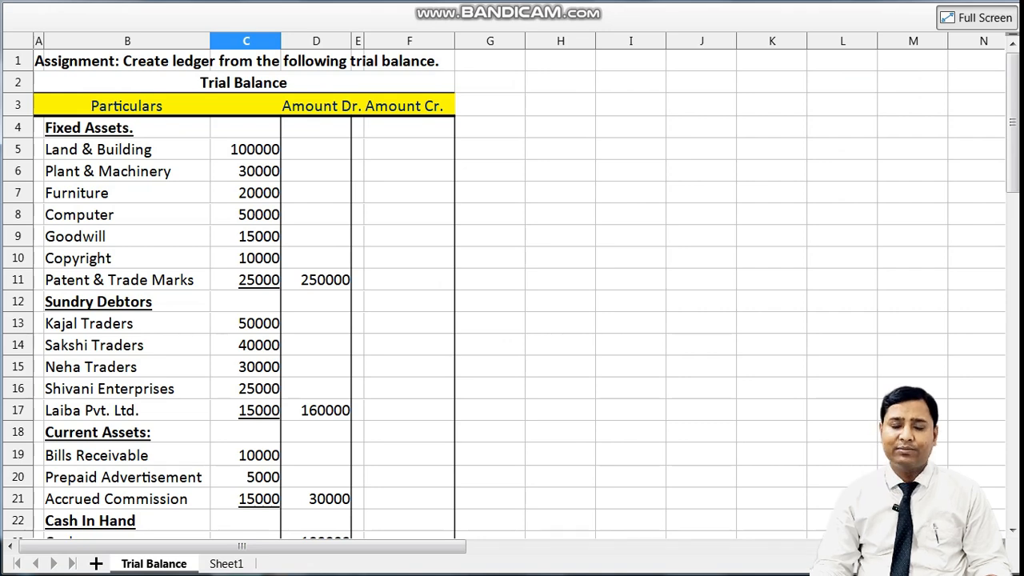
{"action": "key", "text": "alt+Tab"}
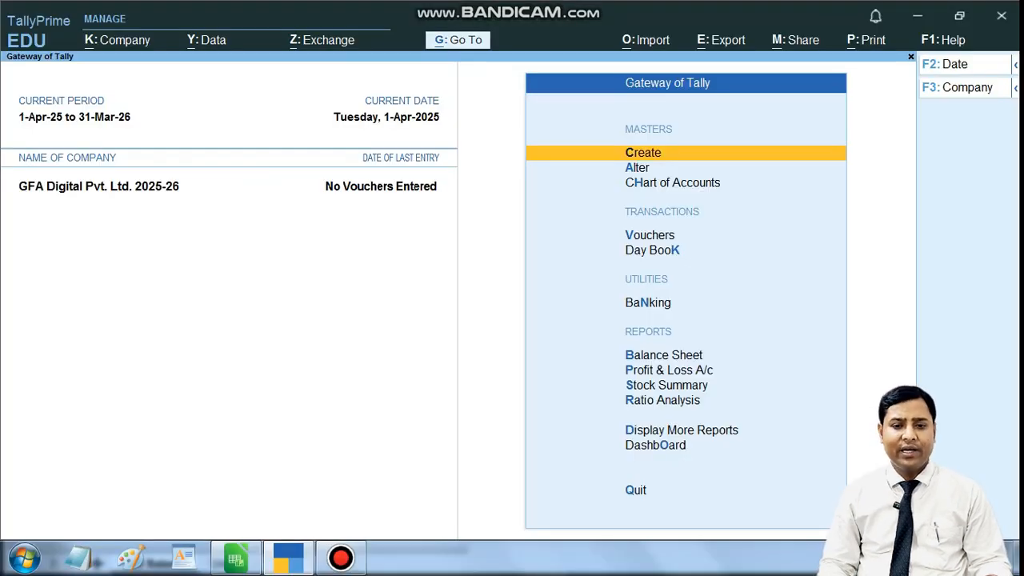
{"action": "key", "text": "Return"}
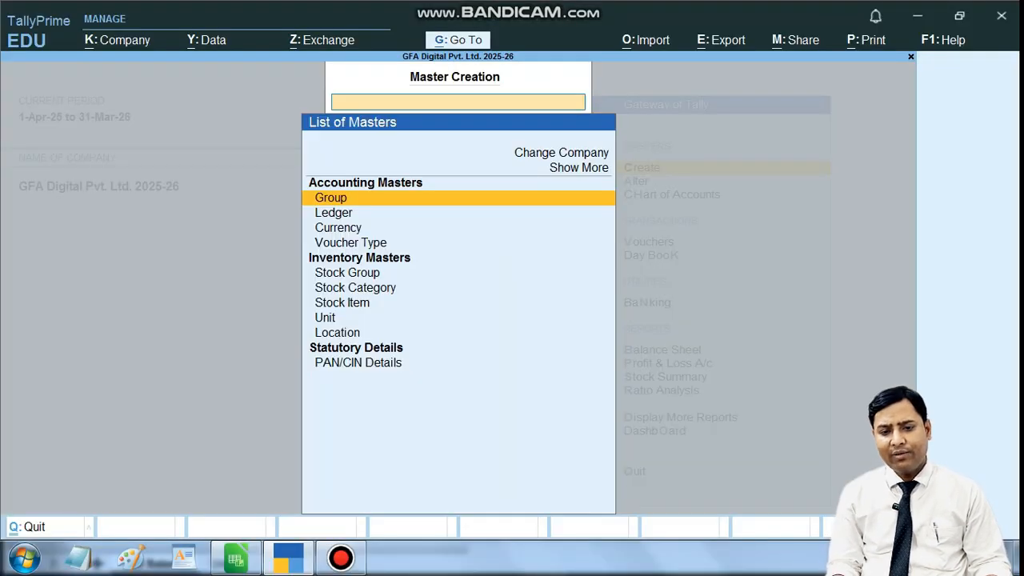
{"action": "key", "text": "Down"}
{"action": "key", "text": "Down"}
{"action": "key", "text": "Up"}
{"action": "key", "text": "Return"}
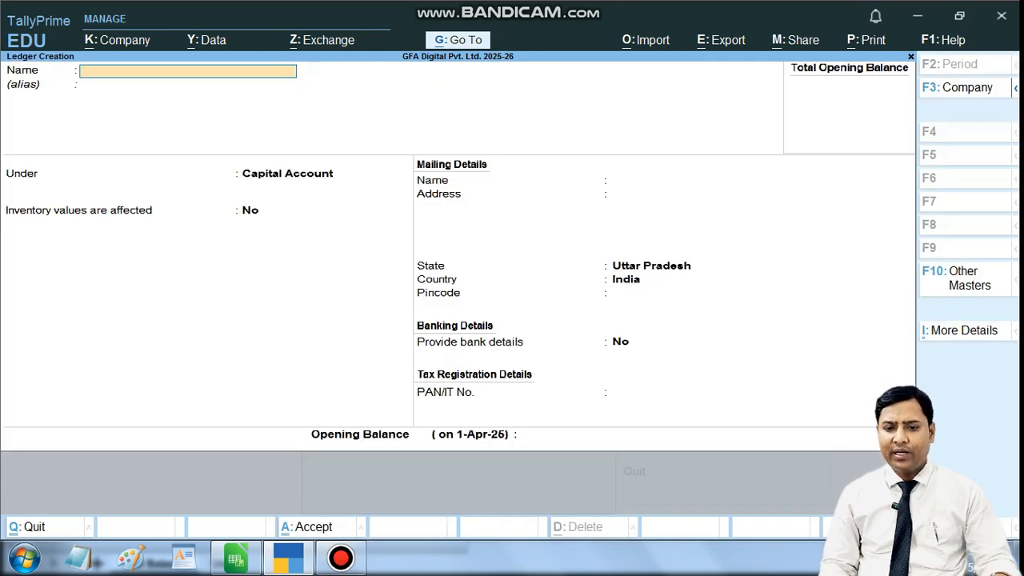
{"action": "key", "text": "Escape"}
{"action": "key", "text": "Return"}
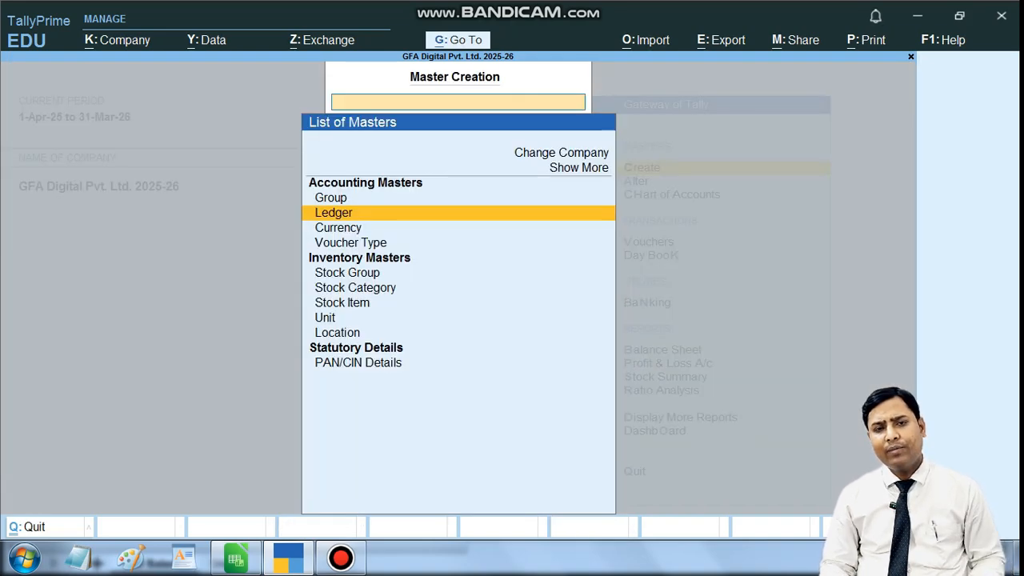
{"action": "key", "text": "Escape"}
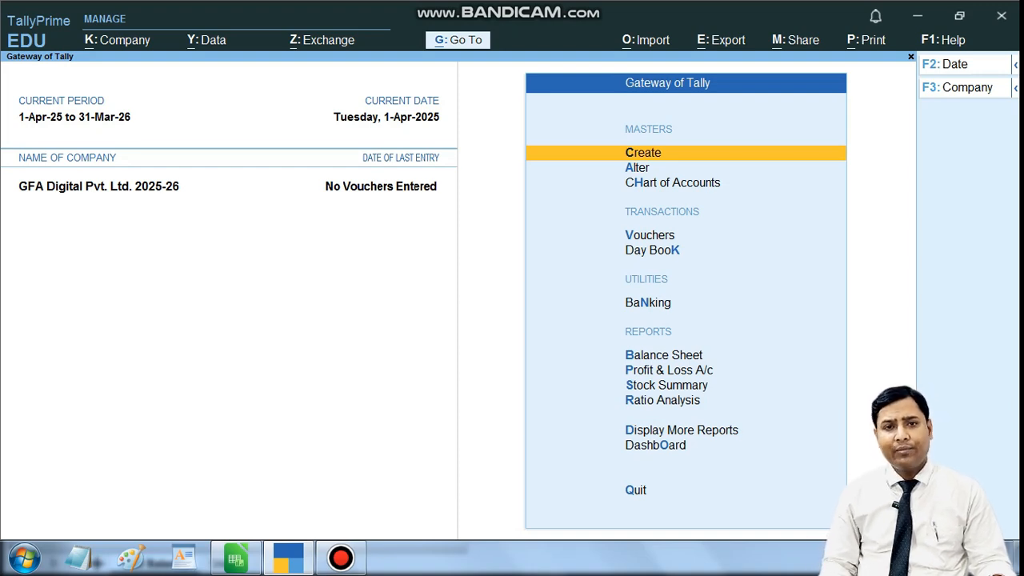
- Open the list of existing ledgers for alteration, review its entries, and go back to the list of masters
{"action": "key", "text": "Down"}
{"action": "key", "text": "Return"}
{"action": "key", "text": "Down"}
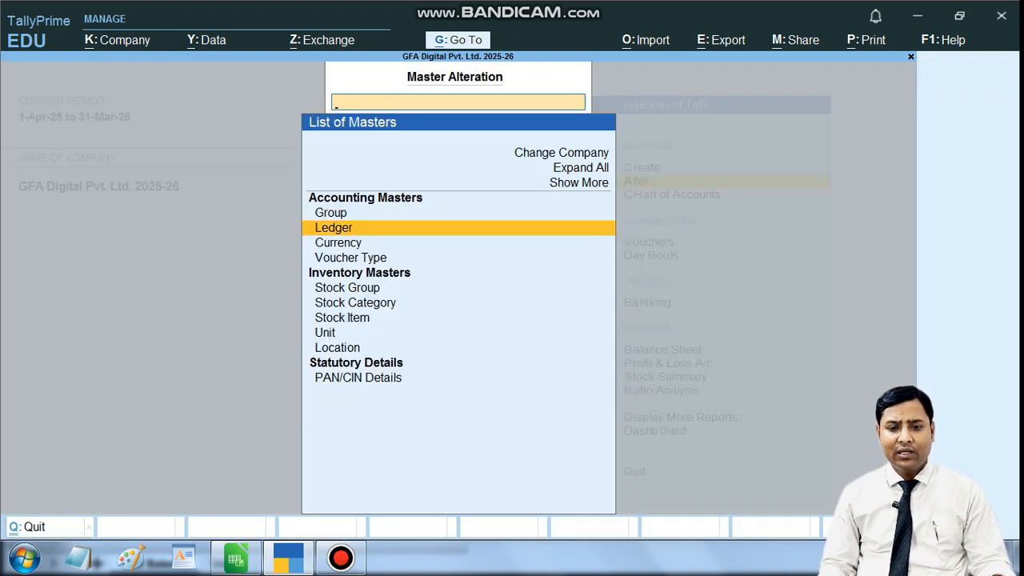
{"action": "key", "text": "Return"}
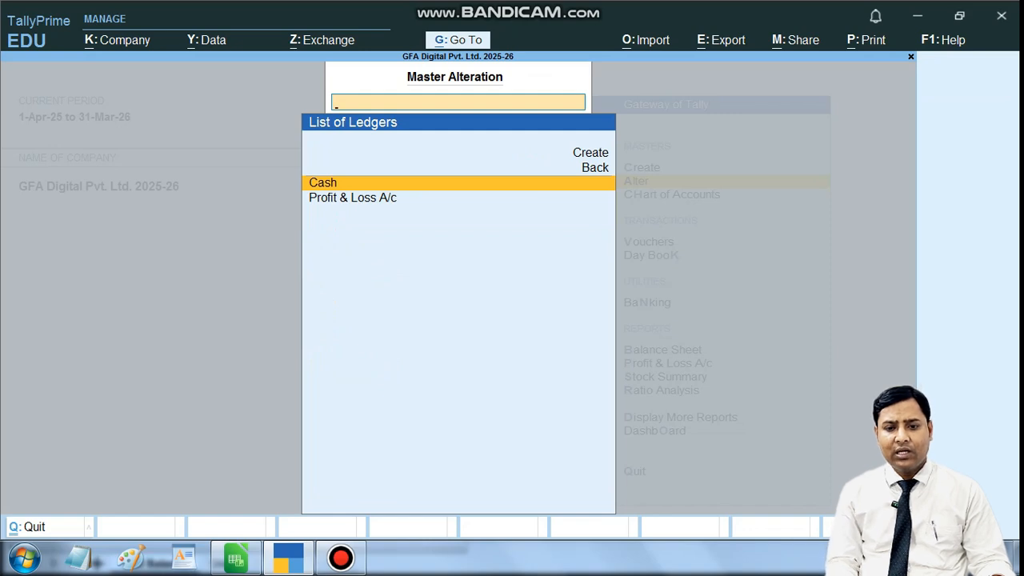
{"action": "key", "text": "Down"}
{"action": "key", "text": "Up"}
{"action": "key", "text": "Down"}
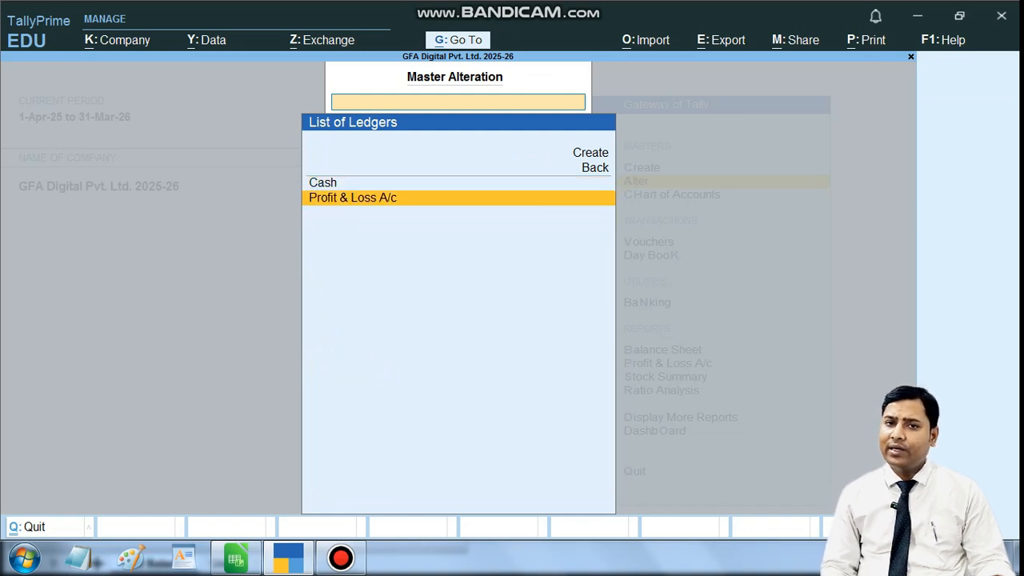
{"action": "key", "text": "Up"}
{"action": "key", "text": "Down"}
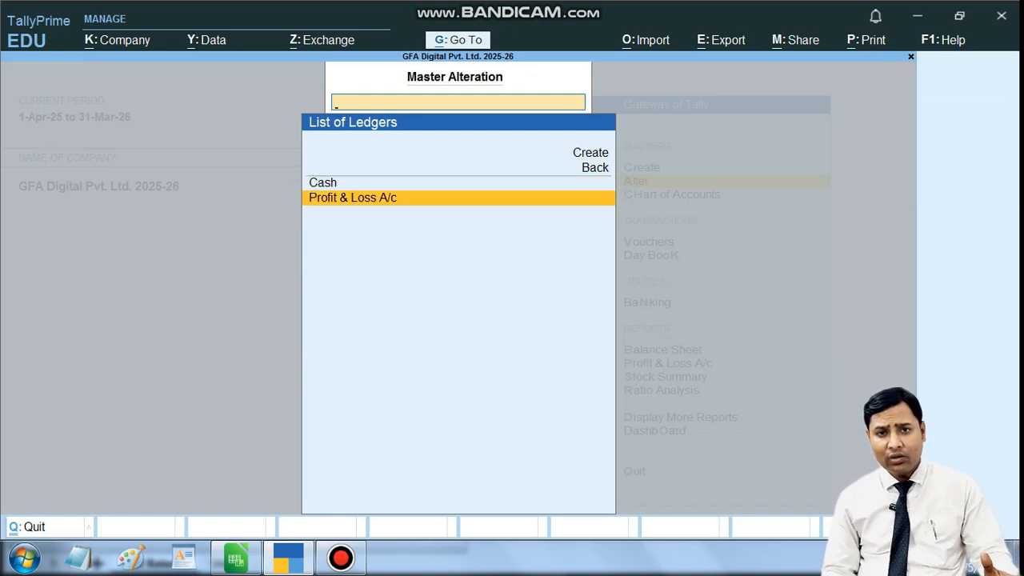
{"action": "key", "text": "Escape"}
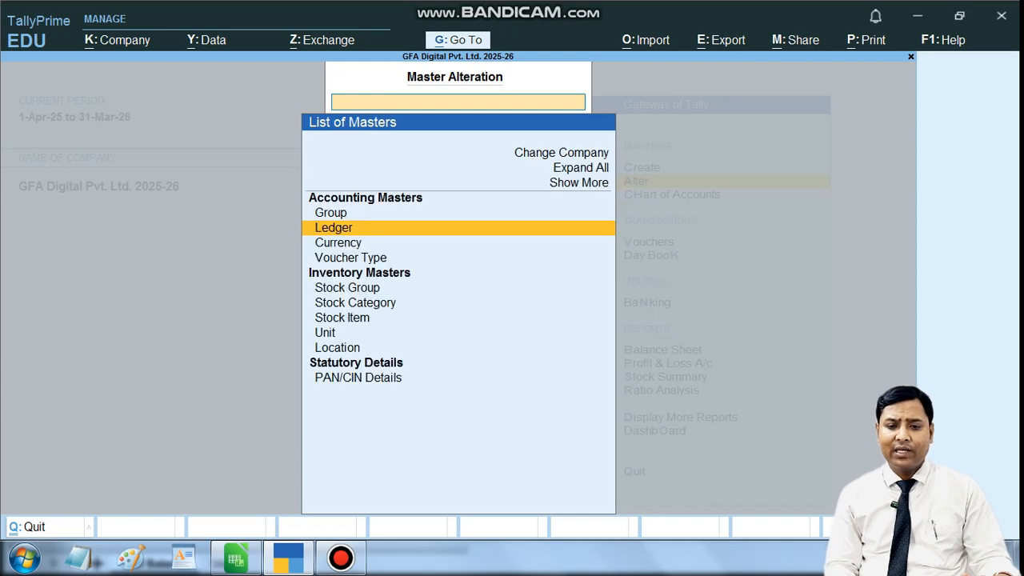
- View the list of predefined groups under master alteration, and return to the Gateway of Tally
{"action": "key", "text": "Up"}
{"action": "key", "text": "Return"}
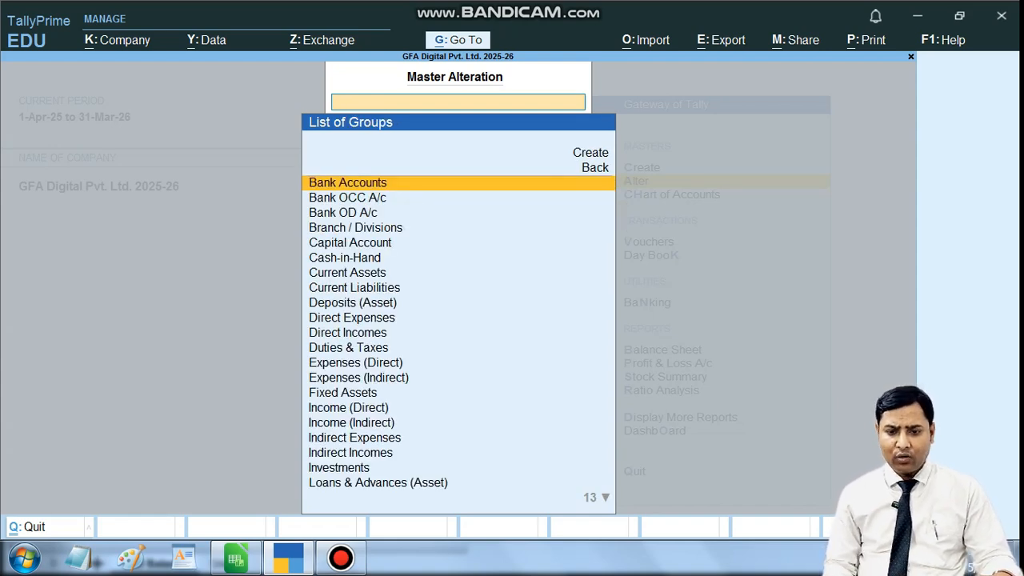
{"action": "key", "text": "Escape"}
{"action": "key", "text": "Escape"}
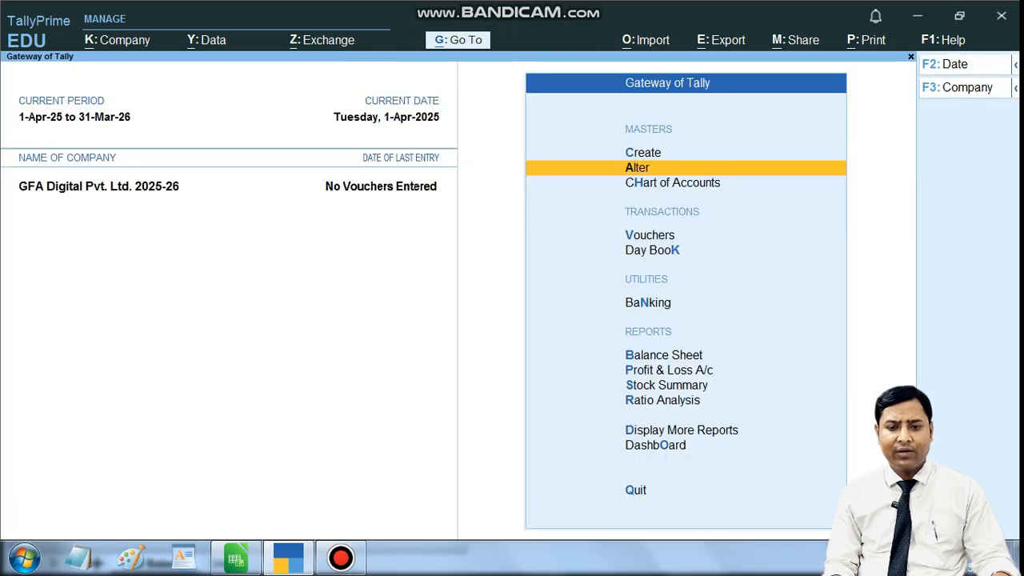
- Display the list of groups in the Chart of Accounts
{"action": "key", "text": "Down"}
{"action": "key", "text": "Return"}
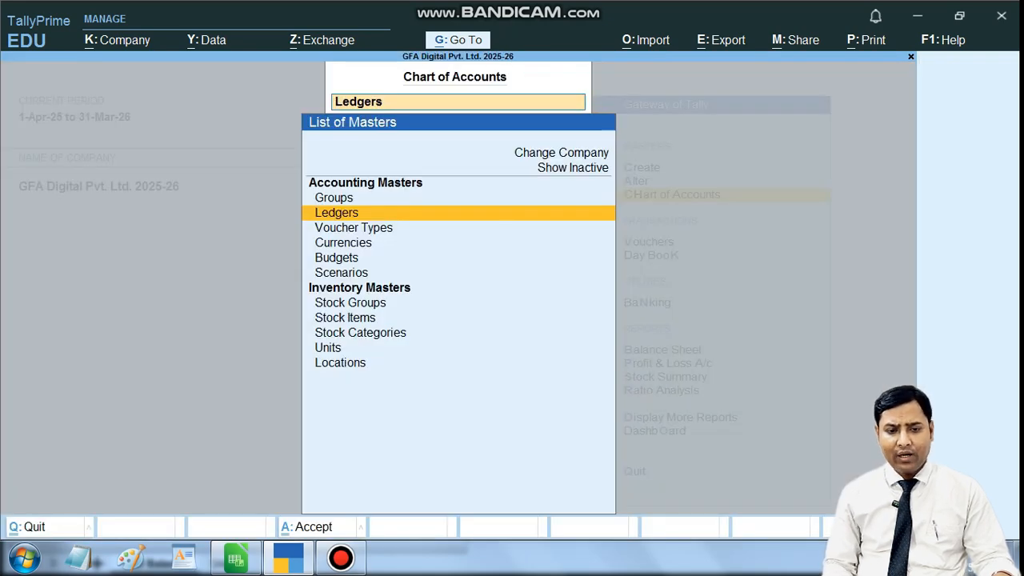
{"action": "key", "text": "Up"}
{"action": "key", "text": "Return"}
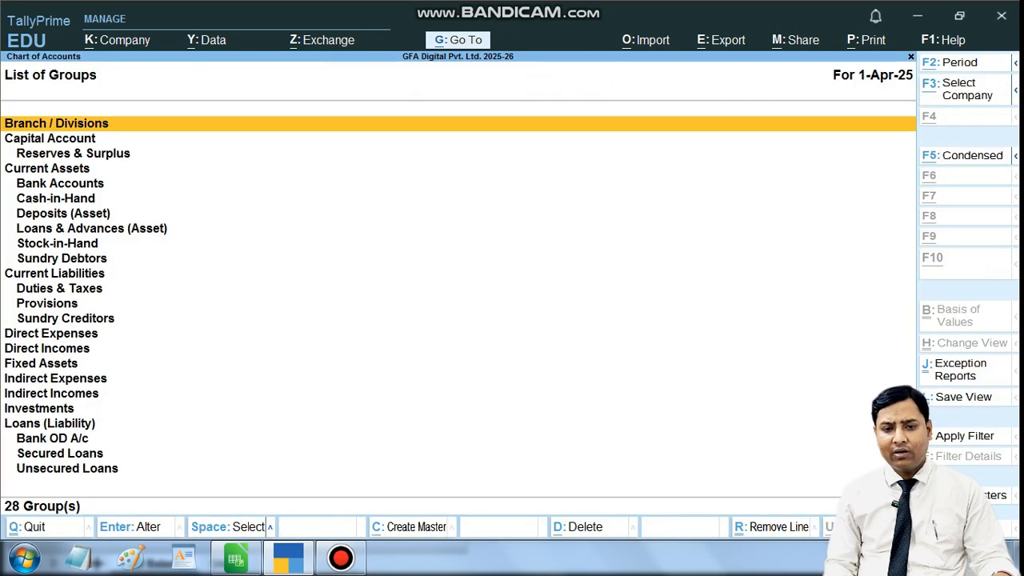
- Open All Items in Multi Group Alteration, examine every group and its parent, accept without changes, and return to the Gateway of Tally
{"action": "key", "text": "alt+h"}
{"action": "key", "text": "Down"}
{"action": "key", "text": "Return"}
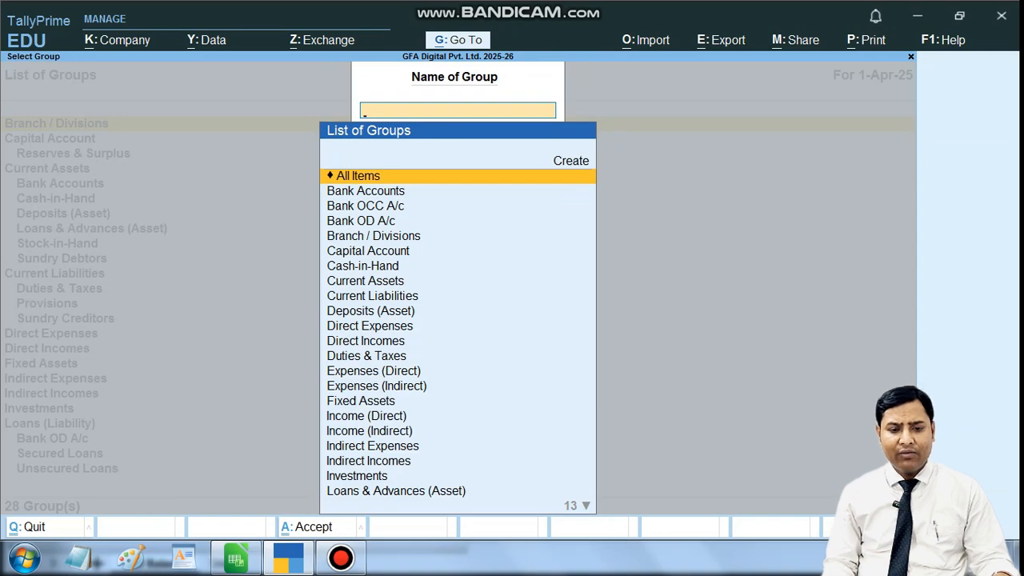
{"action": "key", "text": "Return"}
{"action": "key", "text": "Down"}
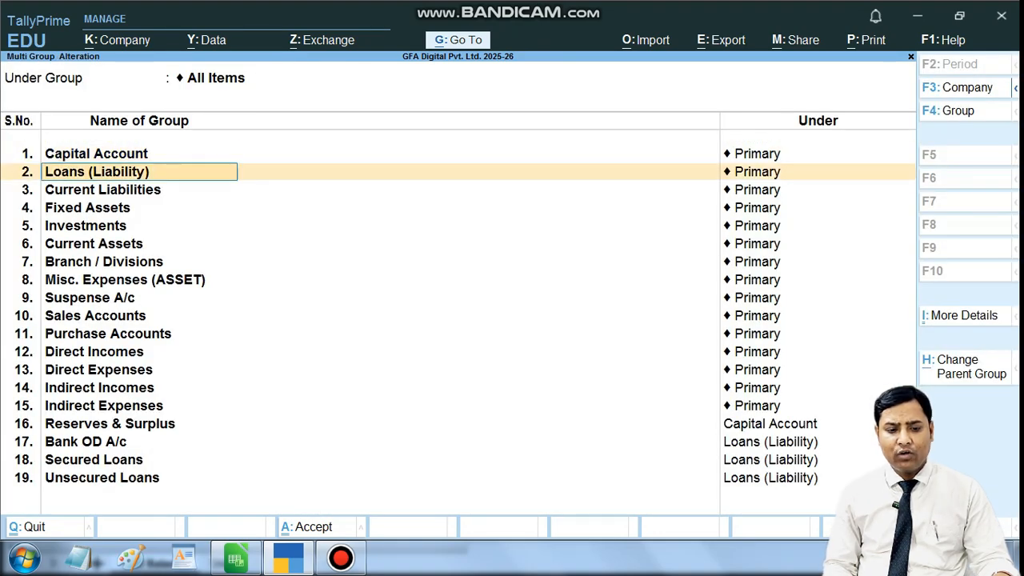
{"action": "key", "text": "Down"}
{"action": "key", "text": "Down"}
{"action": "key", "text": "Down"}
{"action": "key", "text": "Down"}
{"action": "key", "text": "Down"}
{"action": "key", "text": "Down"}
{"action": "key", "text": "Down"}
{"action": "key", "text": "Down"}
{"action": "key", "text": "Down"}
{"action": "key", "text": "Down"}
{"action": "key", "text": "Down"}
{"action": "key", "text": "Down"}
{"action": "key", "text": "Down"}
{"action": "key", "text": "Down"}
{"action": "key", "text": "Down"}
{"action": "key", "text": "Down"}
{"action": "key", "text": "Down"}
{"action": "key", "text": "Down"}
{"action": "key", "text": "Down"}
{"action": "key", "text": "Down"}
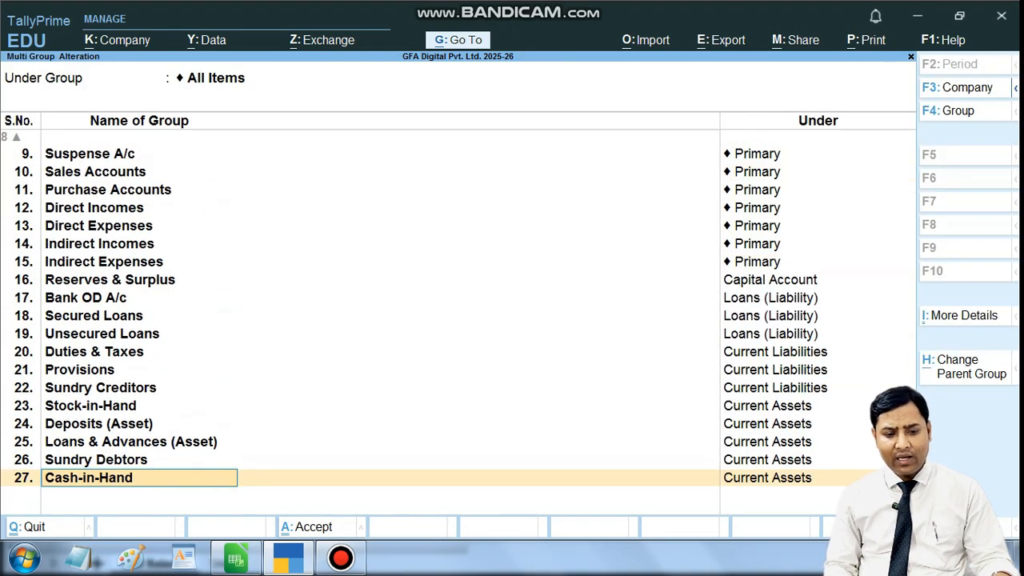
{"action": "key", "text": "Down"}
{"action": "key", "text": "Down"}
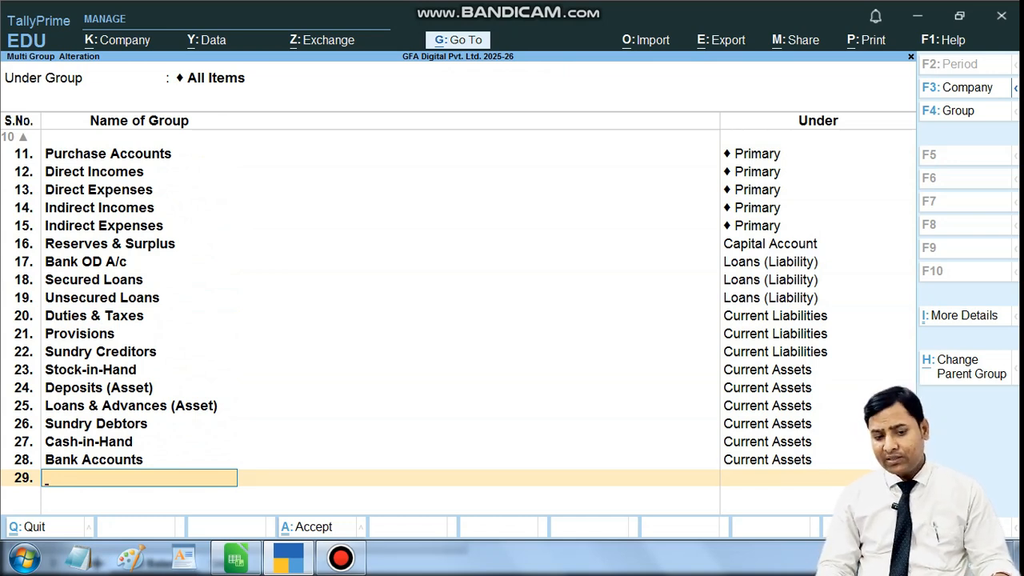
{"action": "key", "text": "Return"}
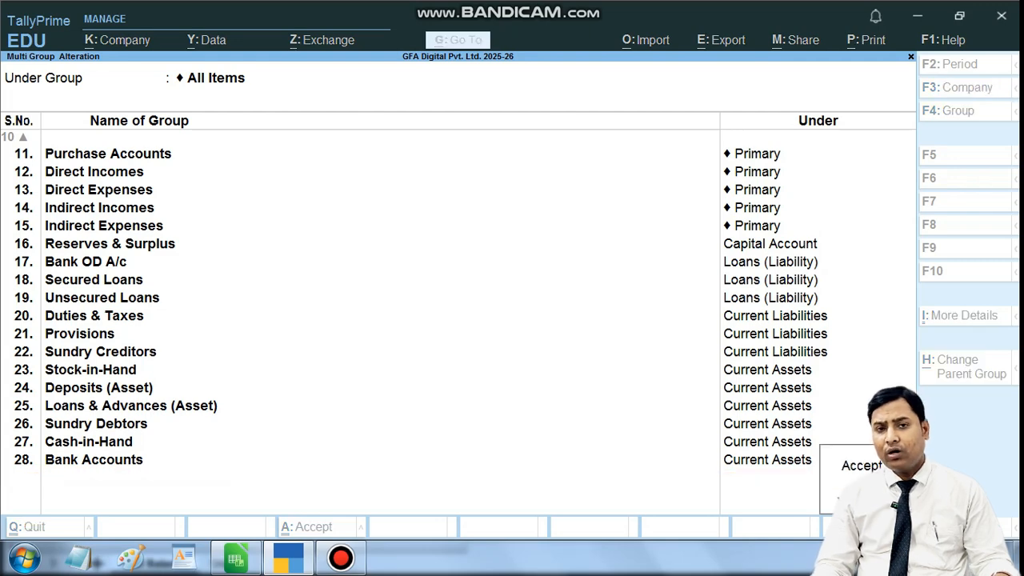
{"action": "key", "text": "Return"}
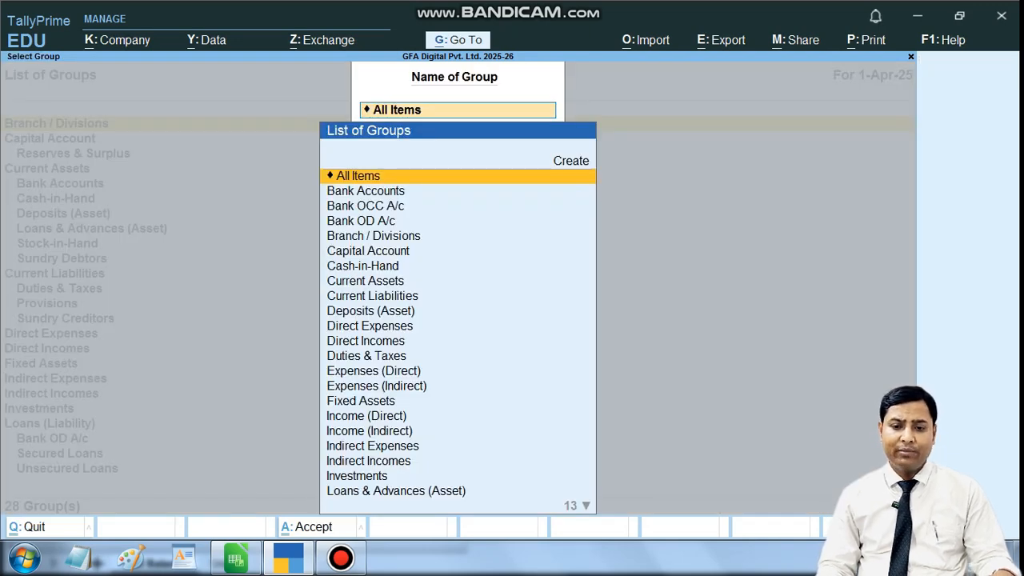
{"action": "key", "text": "Escape"}
{"action": "key", "text": "Escape"}
{"action": "key", "text": "Escape"}
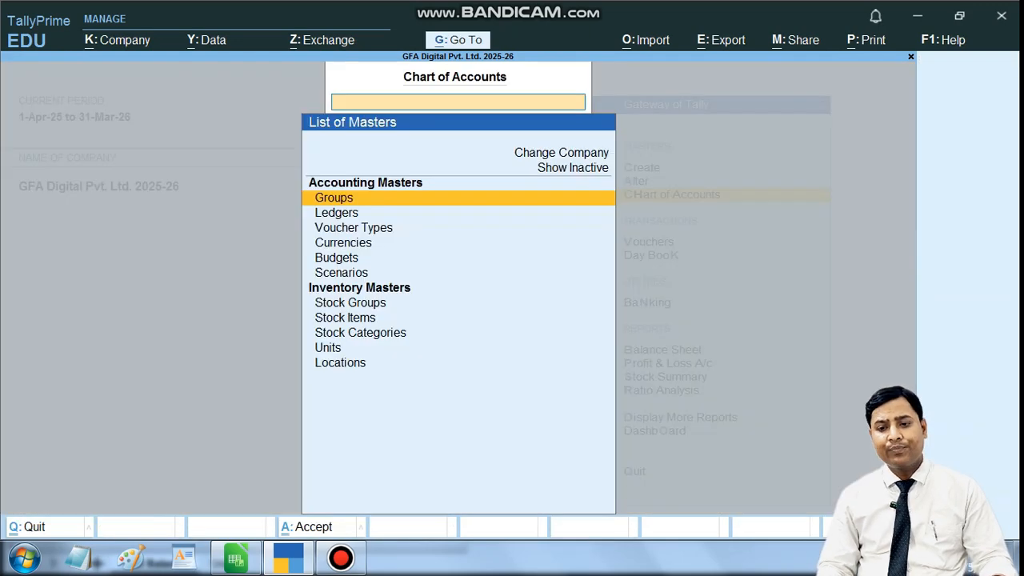
{"action": "key", "text": "Escape"}
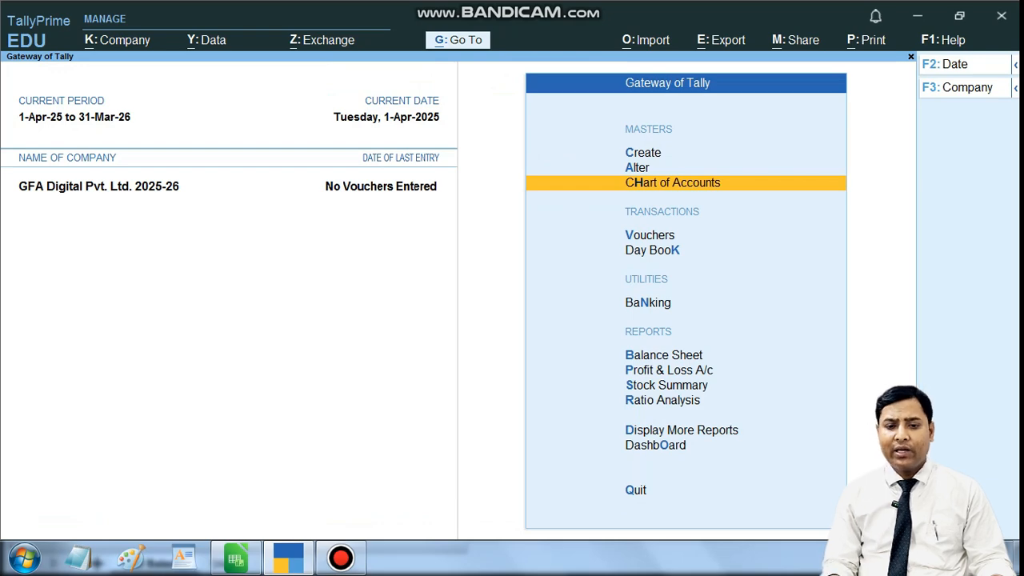
- Open a blank Ledger Creation form for GFA Digital Pvt. Ltd. 2025-26
{"action": "key", "text": "Up"}
{"action": "key", "text": "Up"}
{"action": "key", "text": "Return"}
{"action": "key", "text": "Down"}
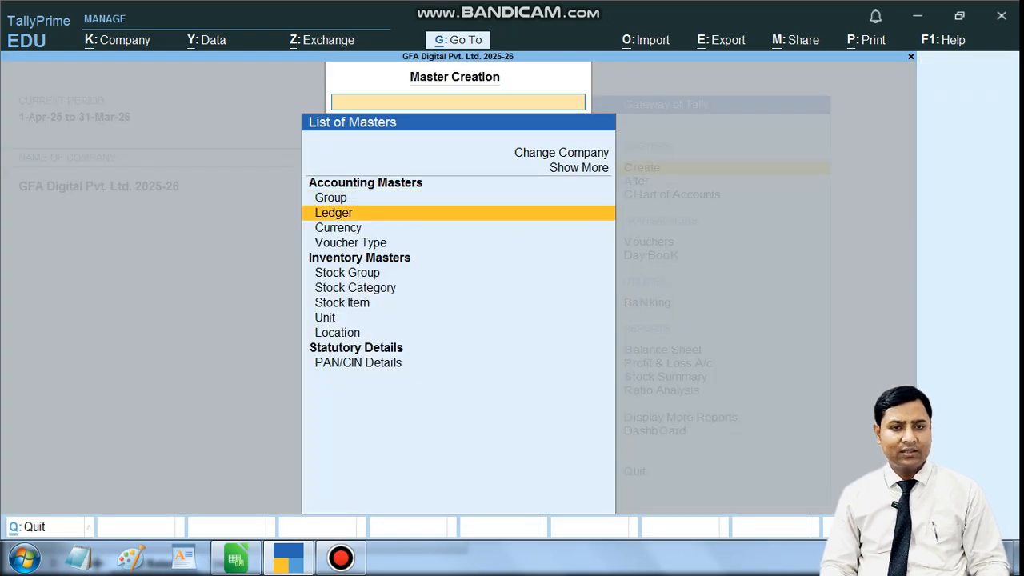
{"action": "key", "text": "Return"}
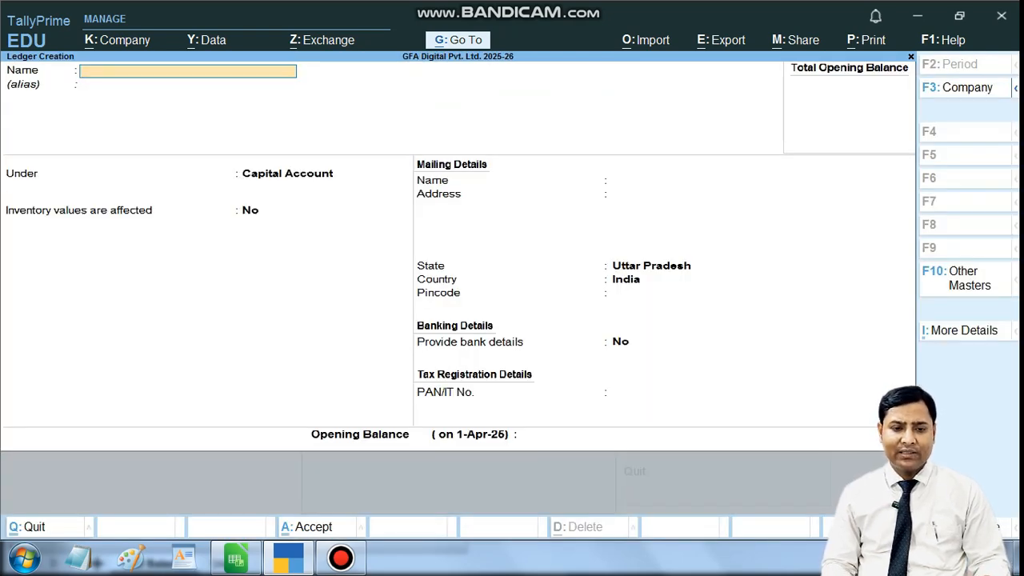
- Check the fixed asset entries in the Trial Balance spreadsheet, and return to the Ledger Creation form
{"action": "key", "text": "alt+Tab"}
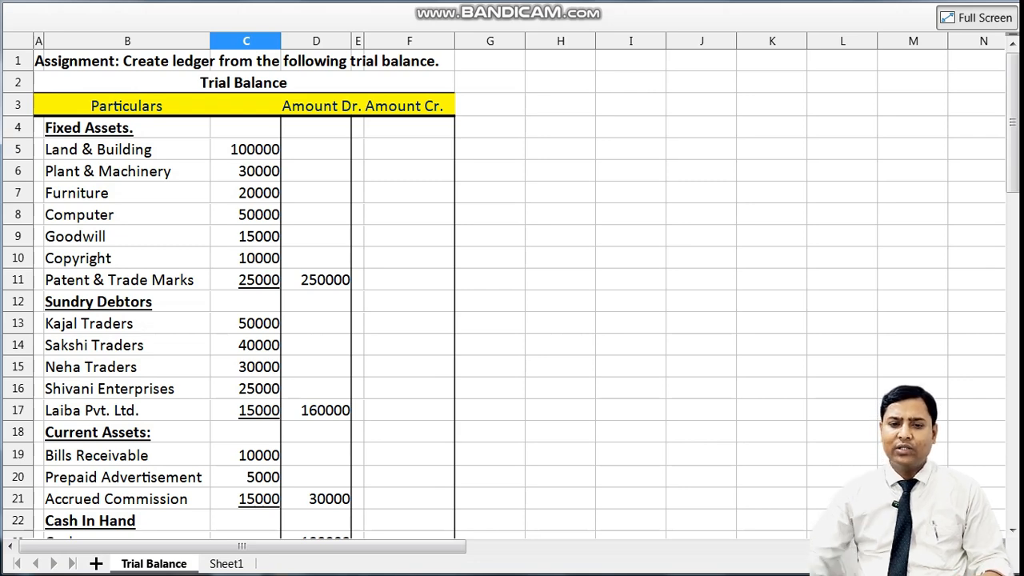
{"action": "key", "text": "alt+Tab"}
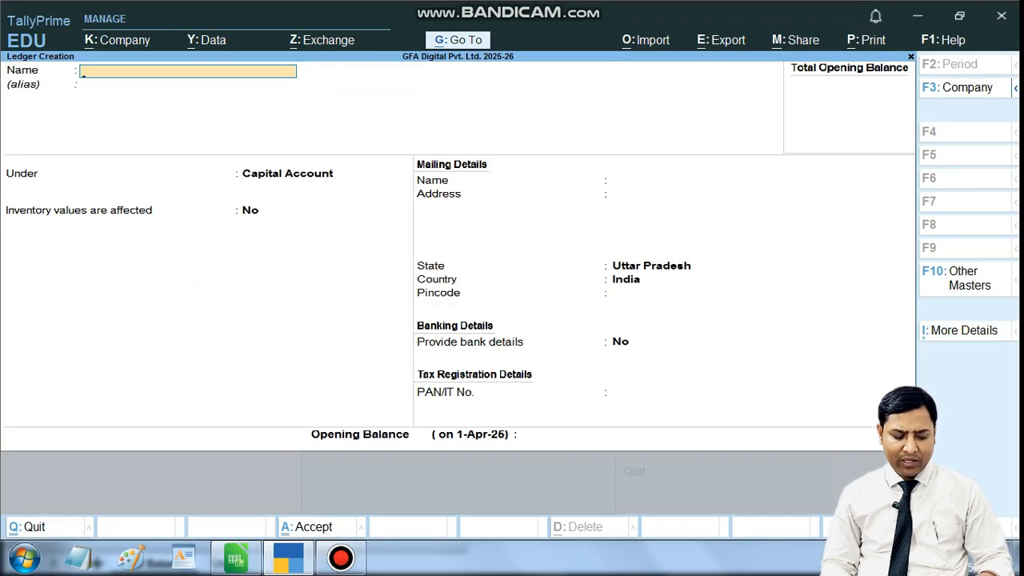
{"action": "key", "text": "alt+Tab"}
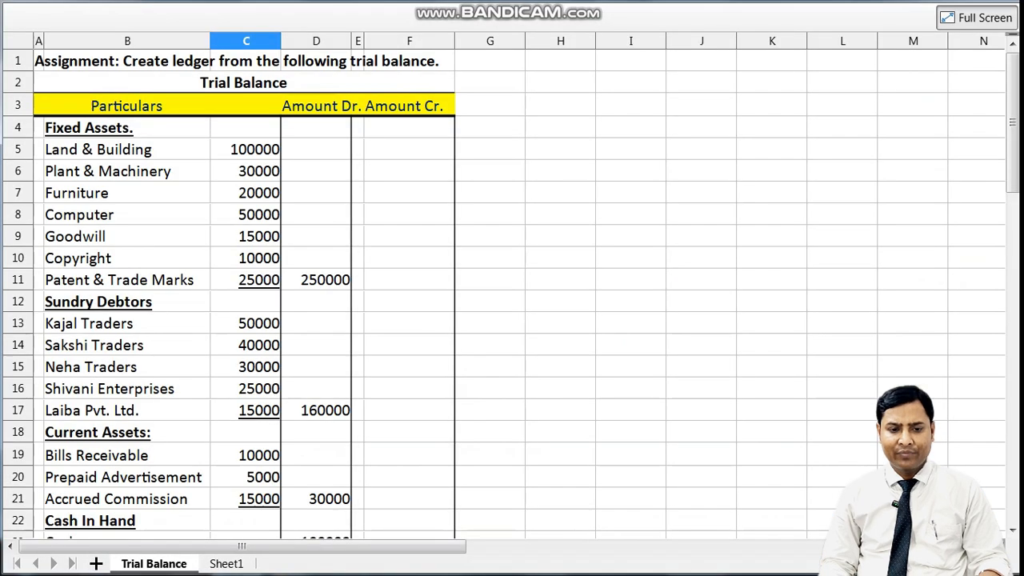
{"action": "key", "text": "alt+Tab"}
- Name the new ledger Land & Building and place it under Fixed Assets, keeping the cost appropriation method Not Applicable
{"action": "type", "text": "Land"}
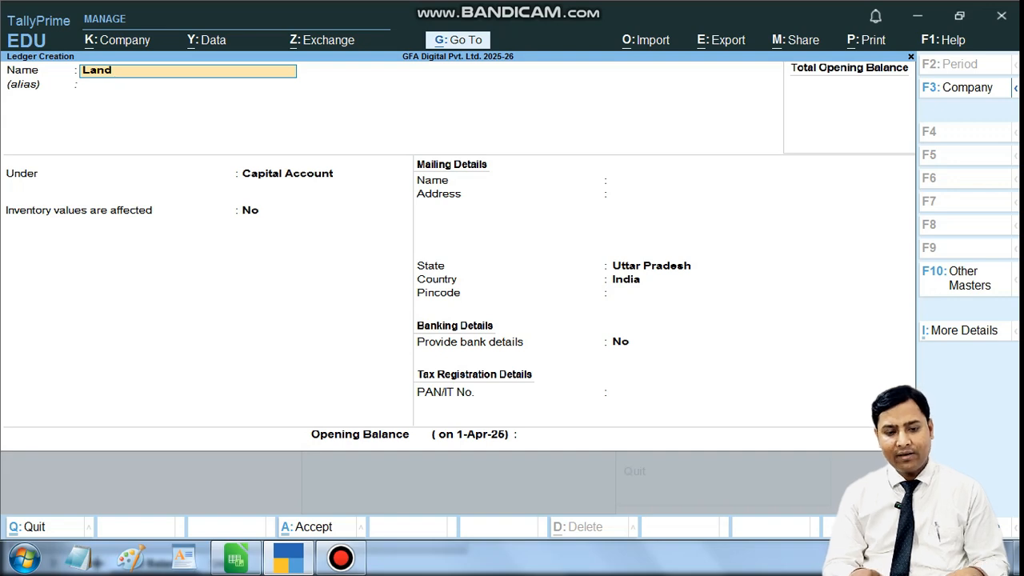
{"action": "type", "text": " & Bu"}
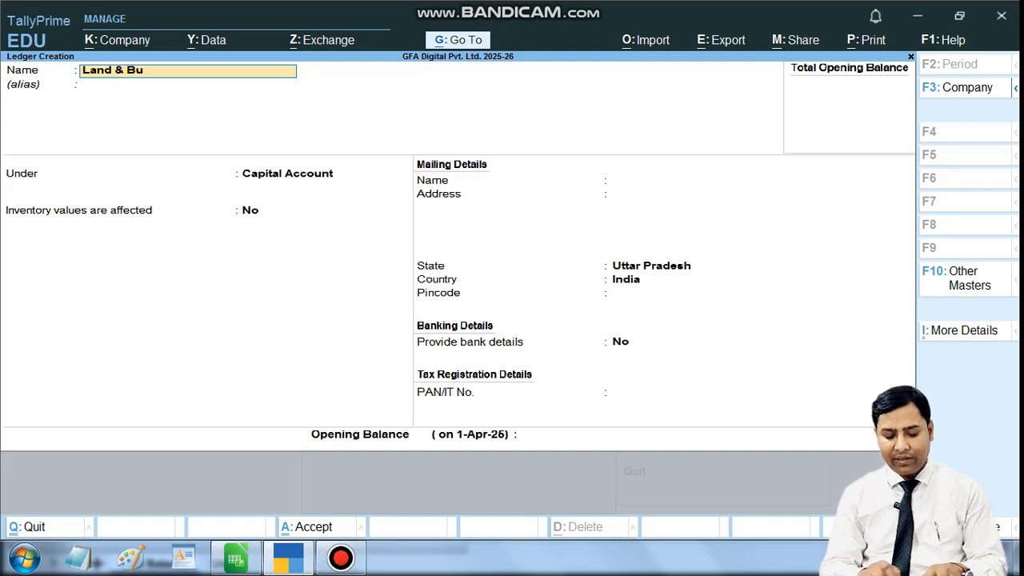
{"action": "type", "text": "ilding"}
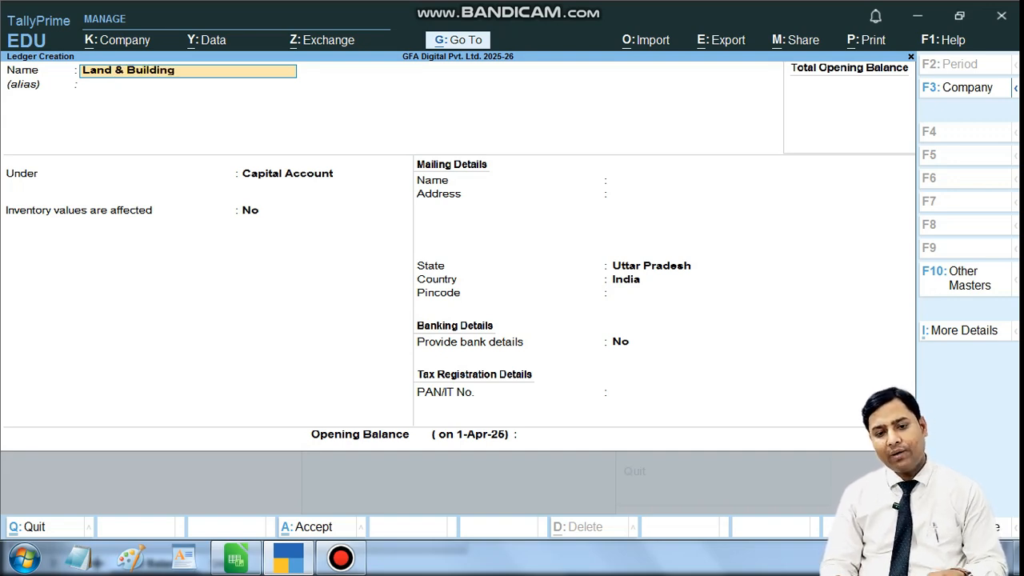
{"action": "key", "text": "Return"}
{"action": "type", "text": "F"}
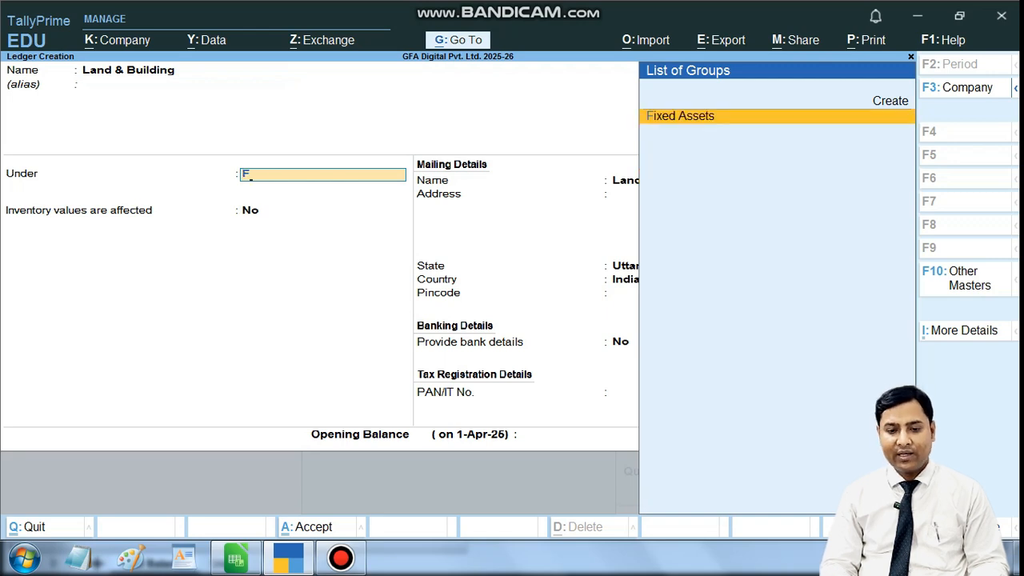
{"action": "key", "text": "Return"}
{"action": "key", "text": "Return"}
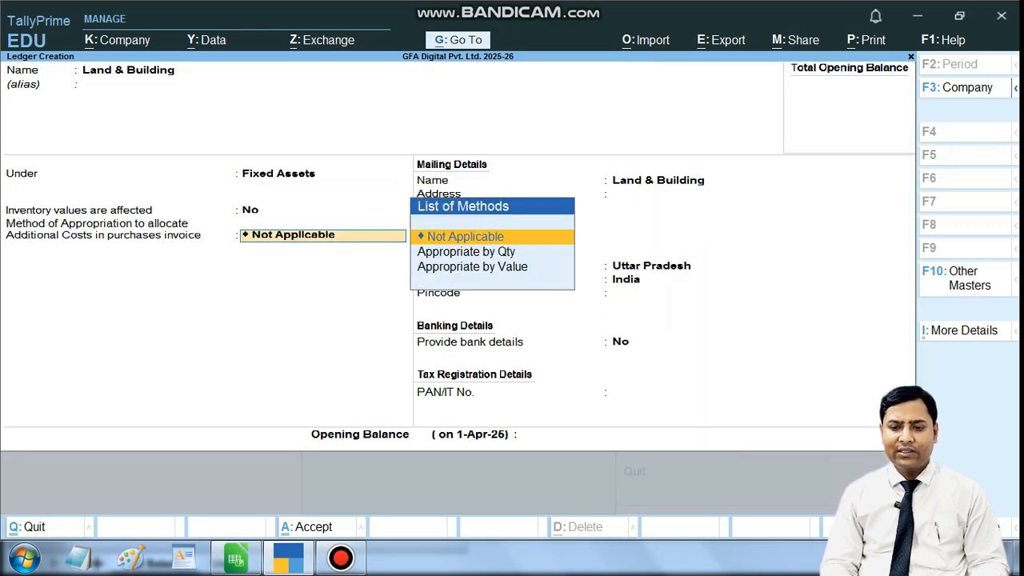
{"action": "key", "text": "Return"}
{"action": "key", "text": "Return"}
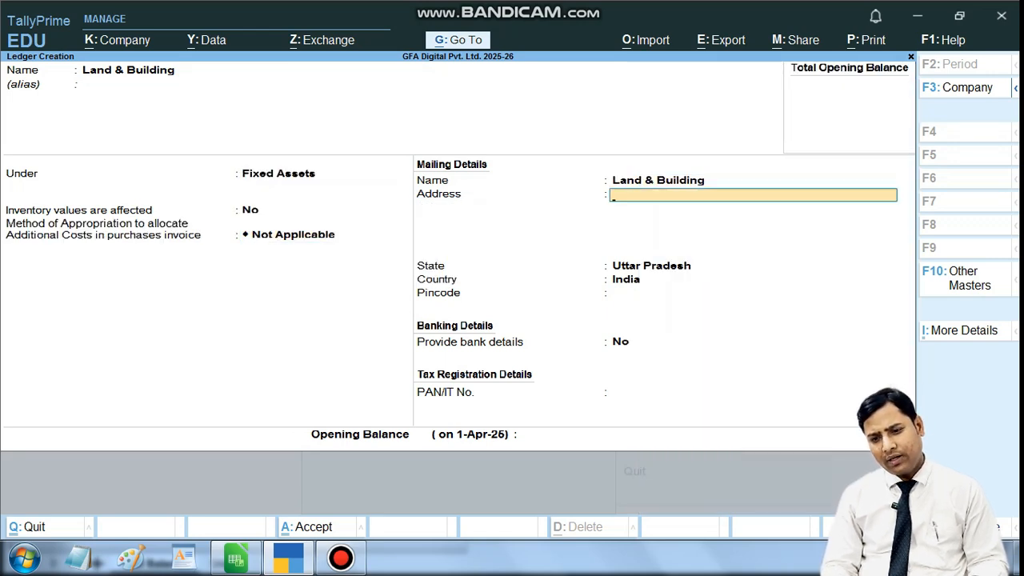
- Keep the Land & Building ledger's mailing, banking and tax defaults, set its opening balance to 100000 Dr, and save it
{"action": "key", "text": "Return"}
{"action": "key", "text": "Return"}
{"action": "key", "text": "Return"}
{"action": "key", "text": "Return"}
{"action": "key", "text": "Return"}
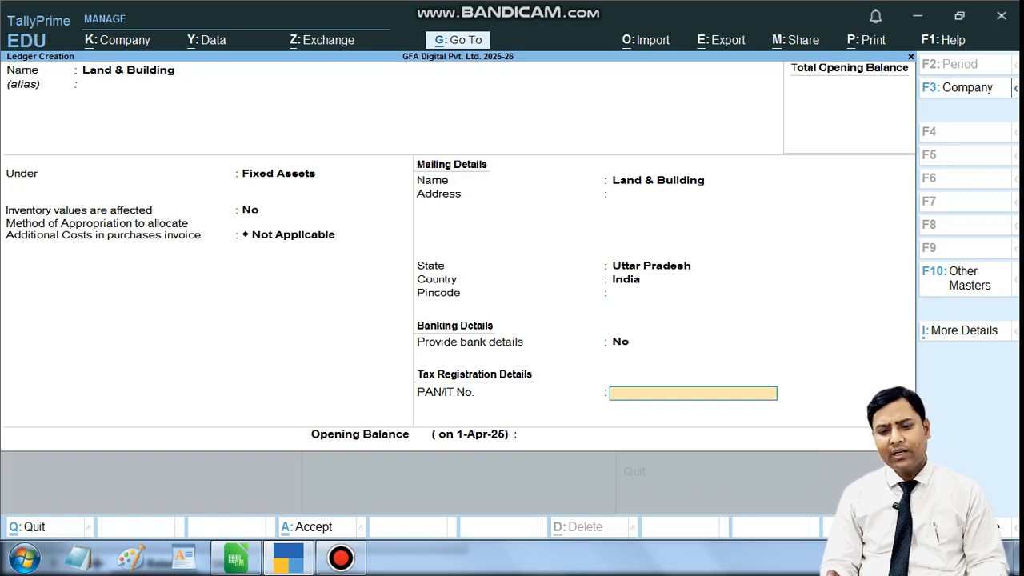
{"action": "key", "text": "Return"}
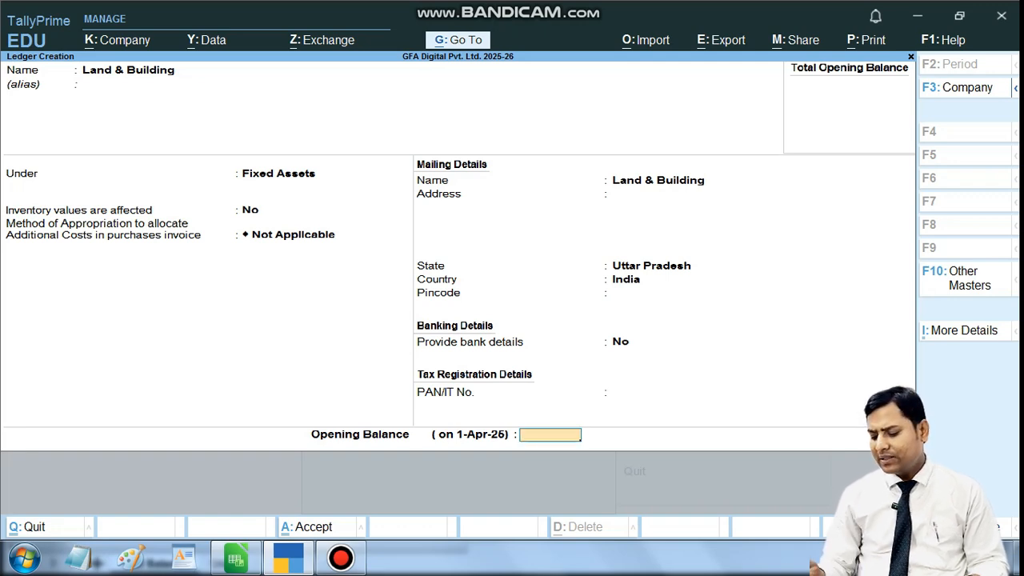
{"action": "type", "text": "100000"}
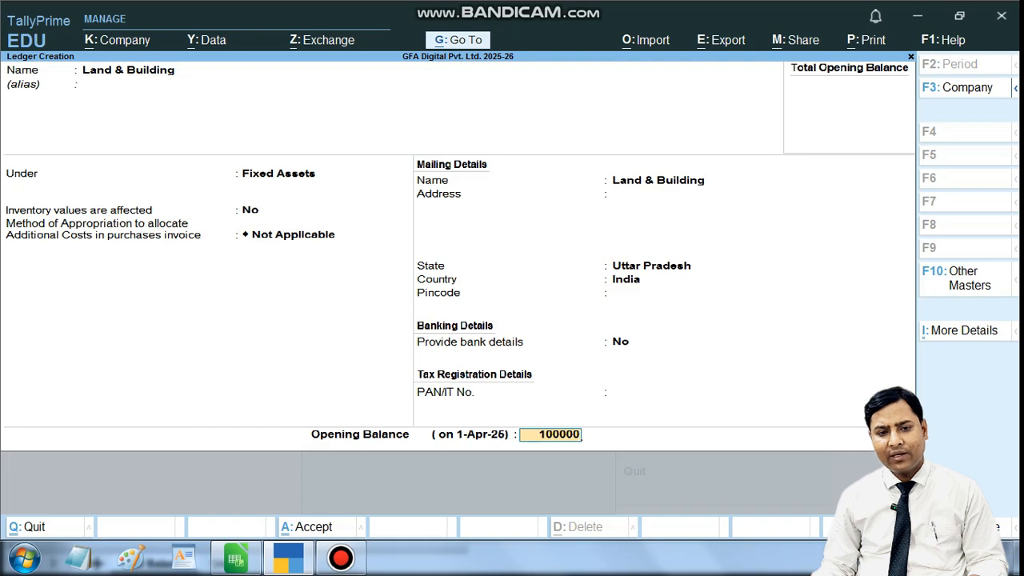
{"action": "key", "text": "Return"}
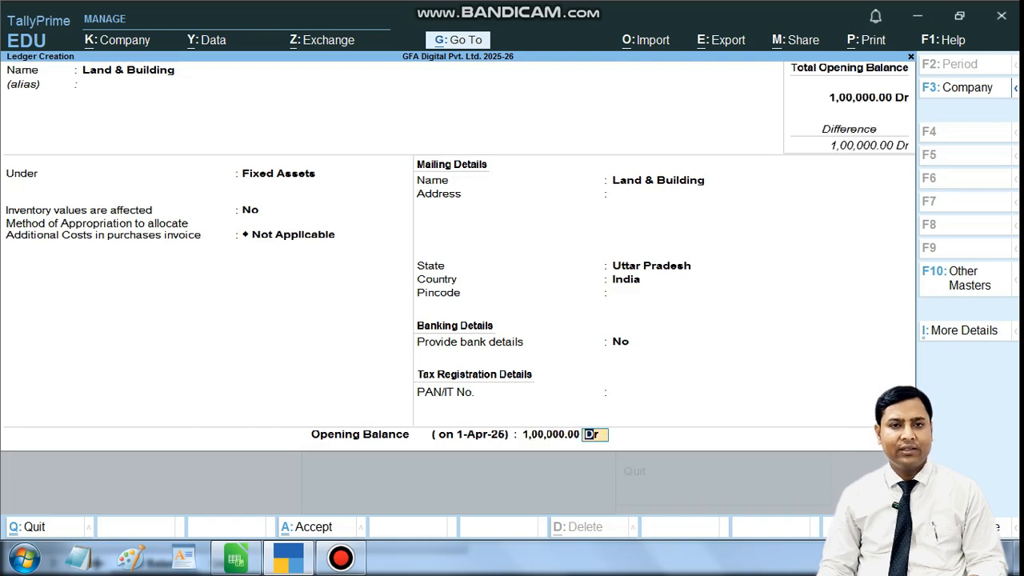
{"action": "key", "text": "Return"}
{"action": "key", "text": "Return"}
- Check the Plant & Machinery entry in the Trial Balance spreadsheet, and name the new TallyPrime ledger Plant & Machinery
{"action": "key", "text": "alt+Tab"}
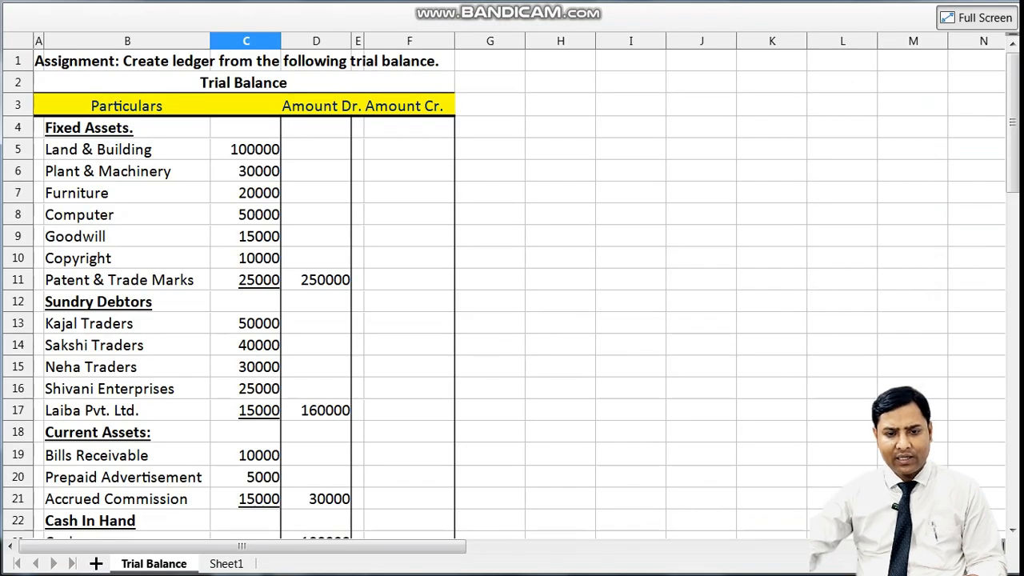
{"action": "left_click", "coordinate": [245, 193]}
{"action": "left_click", "coordinate": [246, 171]}
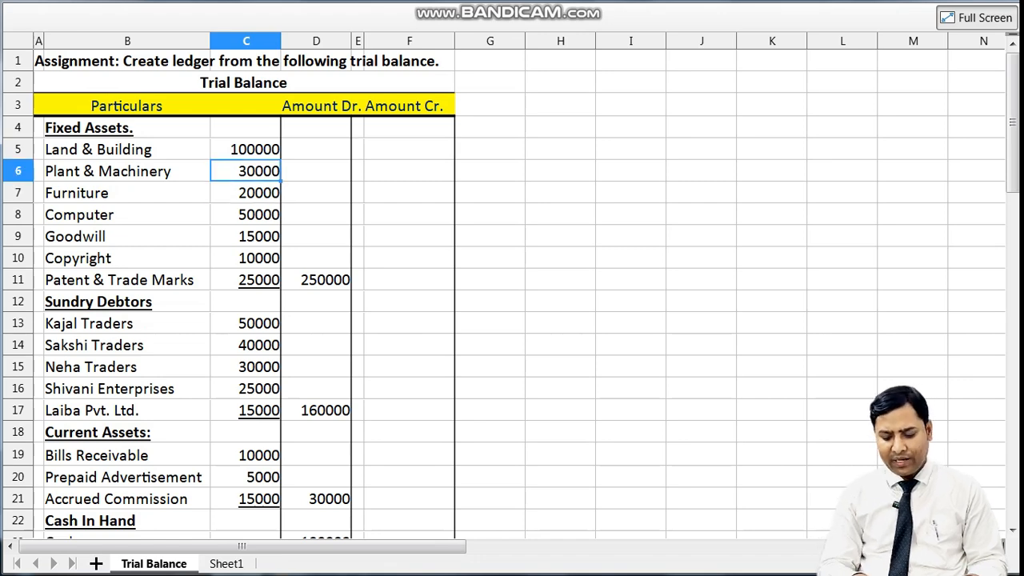
{"action": "key", "text": "alt+Tab"}
{"action": "type", "text": "Pla"}
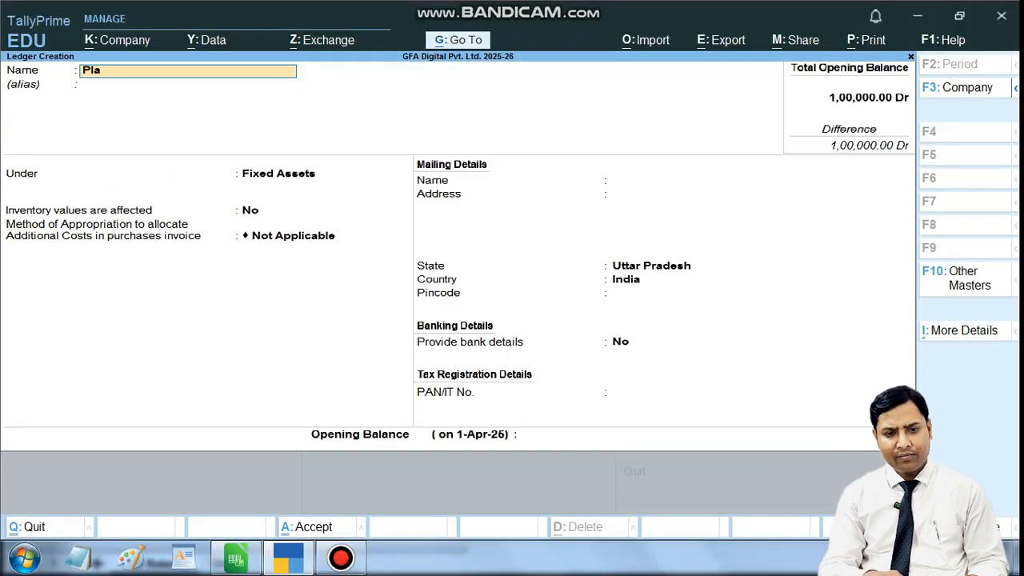
{"action": "type", "text": "ny"}
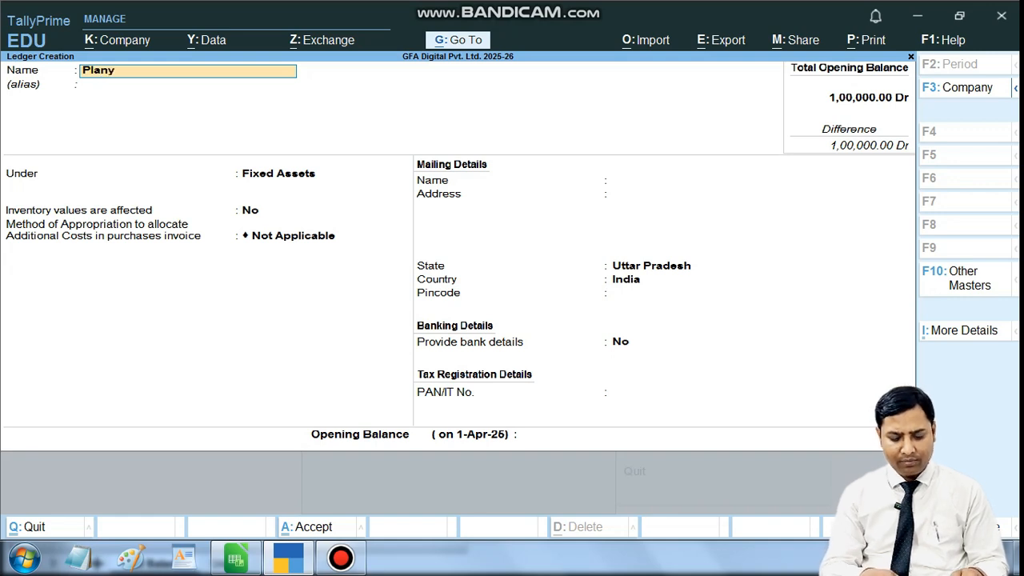
{"action": "key", "text": "BackSpace"}
{"action": "type", "text": "t &"}
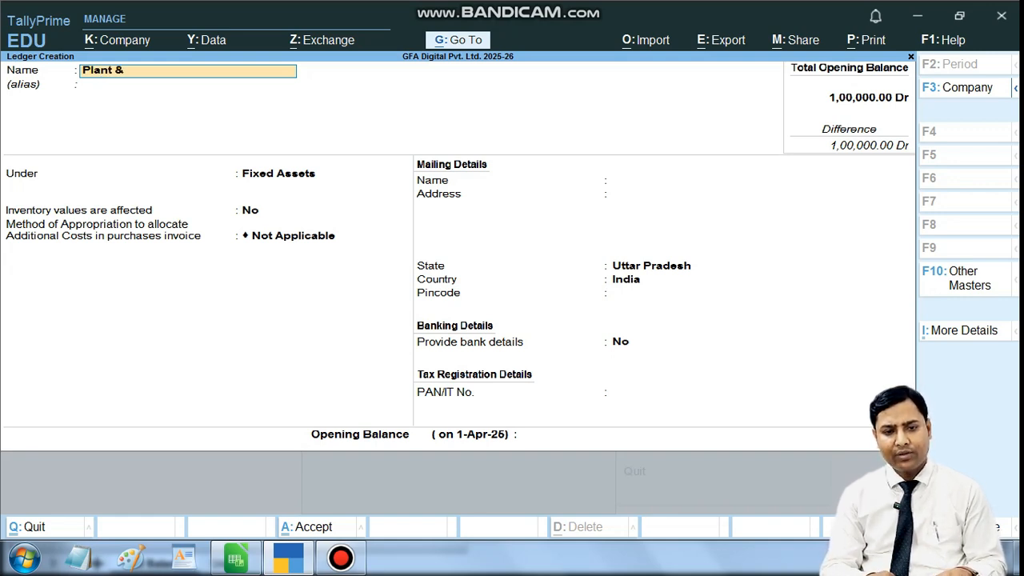
{"action": "type", "text": " Machinery"}
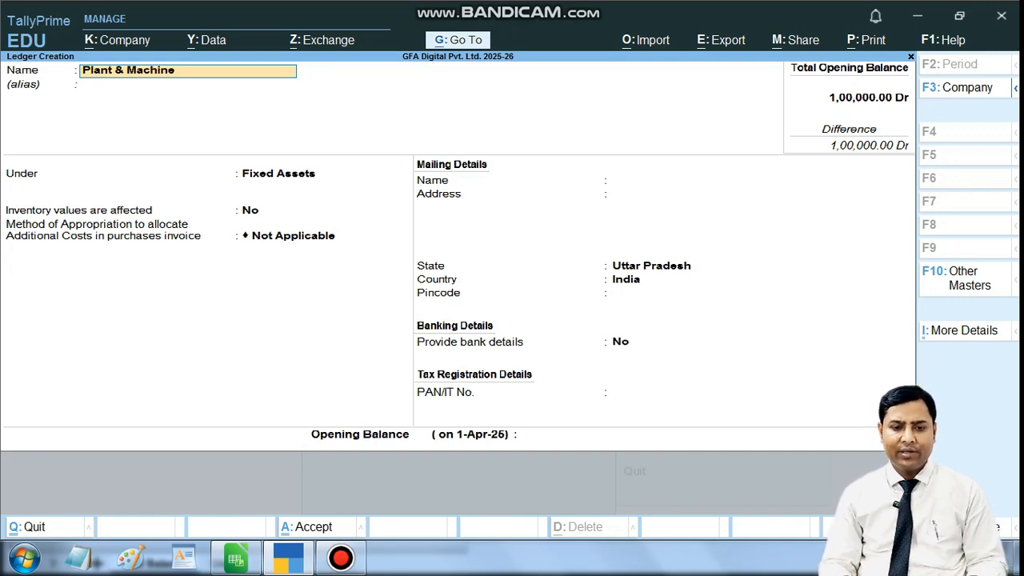
{"action": "key", "text": "Return"}
{"action": "key", "text": "Return"}
{"action": "key", "text": "Return"}
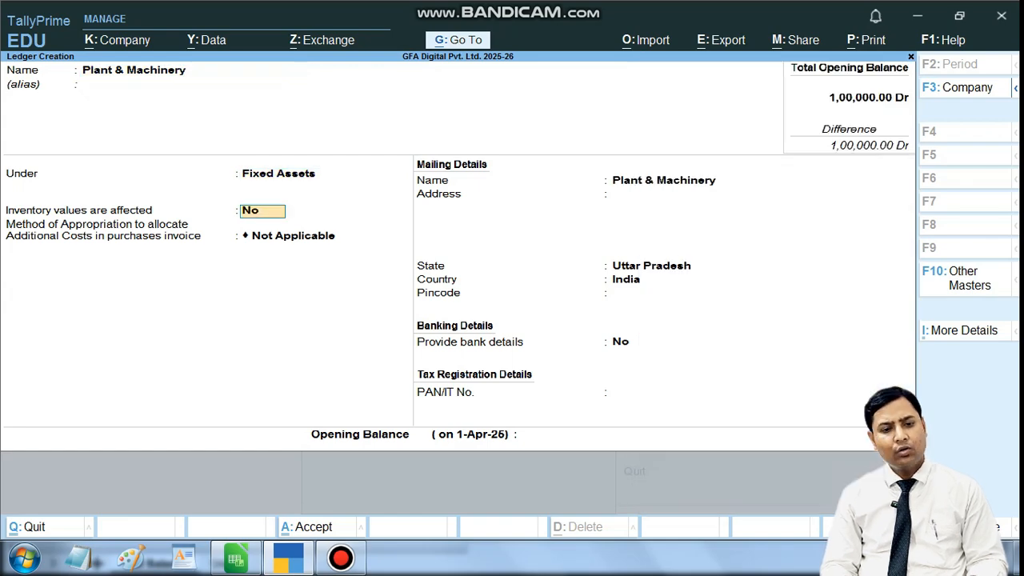
{"action": "key", "text": "Return"}
{"action": "key", "text": "Return"}
{"action": "key", "text": "Return"}
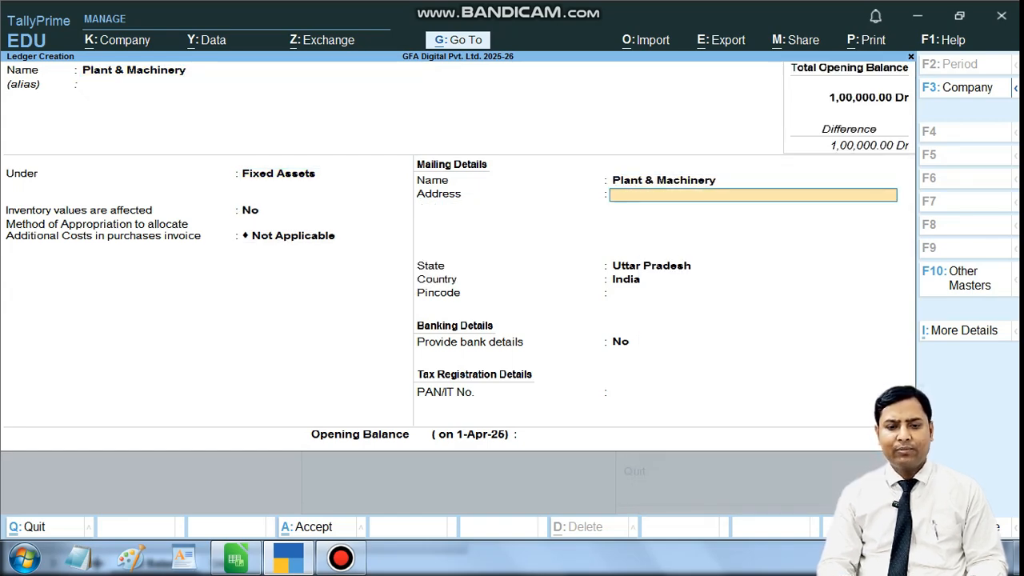
- Go back to the group of the Plant & Machinery ledger and select Fixed Assets
{"action": "key", "text": "Return"}
{"action": "key", "text": "BackSpace"}
{"action": "key", "text": "BackSpace"}
{"action": "key", "text": "BackSpace"}
{"action": "key", "text": "BackSpace"}
{"action": "key", "text": "BackSpace"}
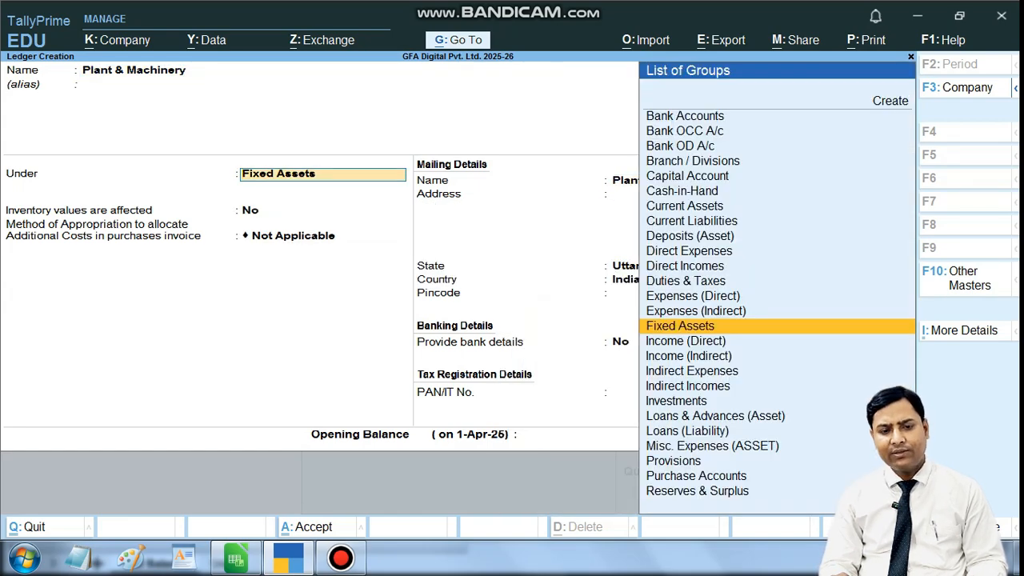
{"action": "key", "text": "Return"}
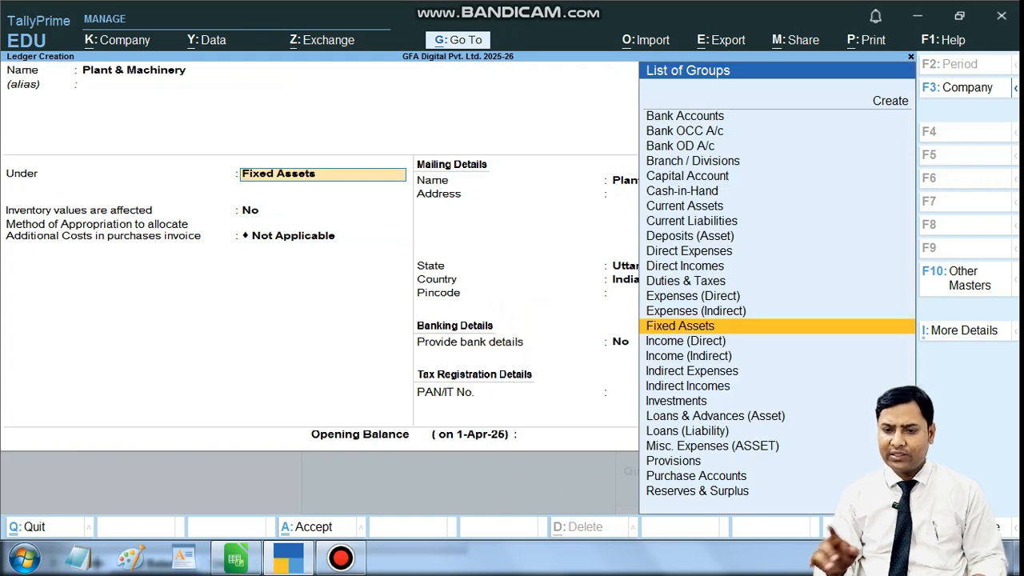
{"action": "type", "text": "F"}
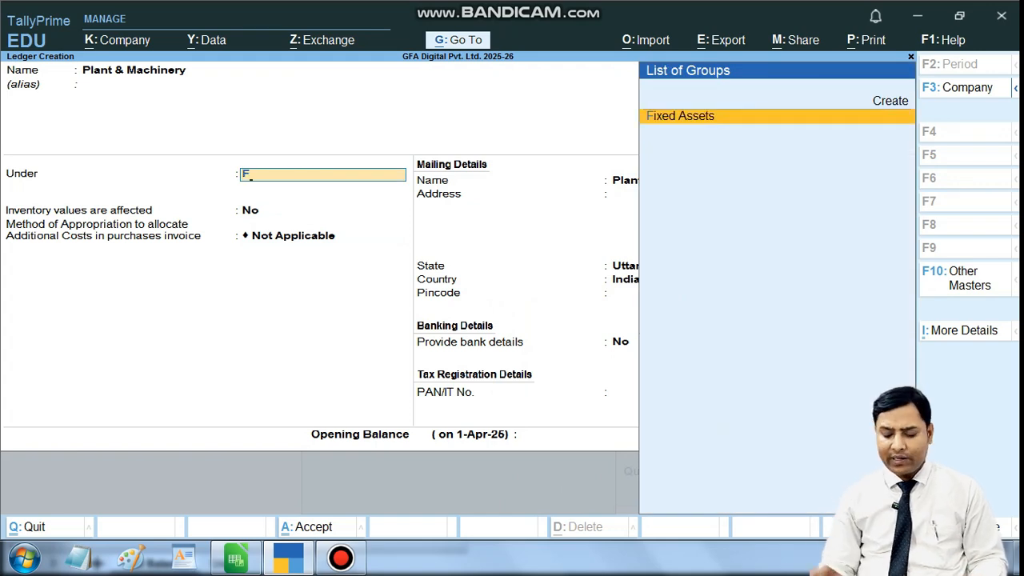
{"action": "key", "text": "Return"}
- Keep the Plant & Machinery ledger's remaining defaults, set its opening balance to 30000 Dr, and save it
{"action": "key", "text": "Return"}
{"action": "key", "text": "Return"}
{"action": "key", "text": "Return"}
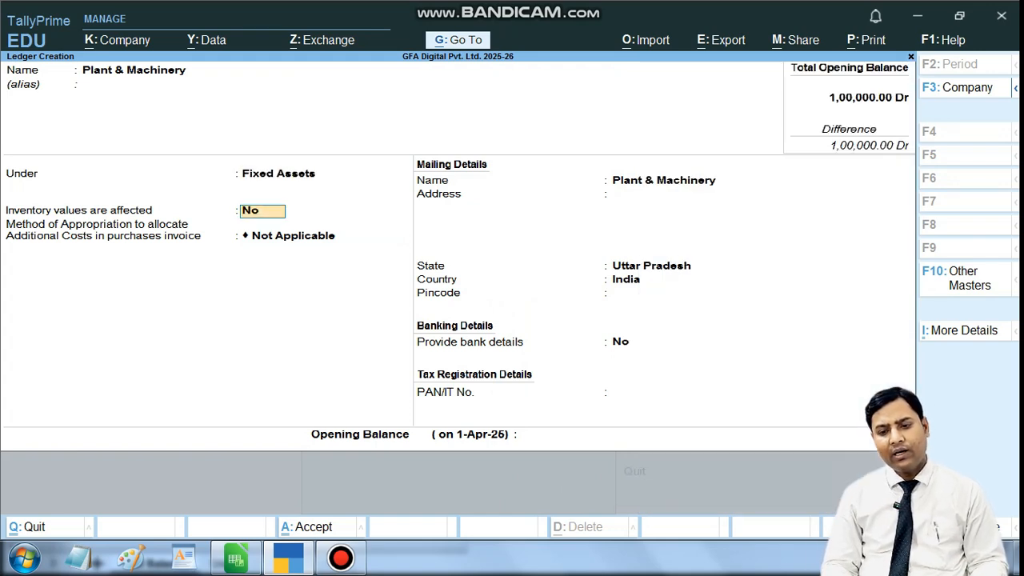
{"action": "key", "text": "Return"}
{"action": "key", "text": "Return"}
{"action": "key", "text": "Return"}
{"action": "key", "text": "Return"}
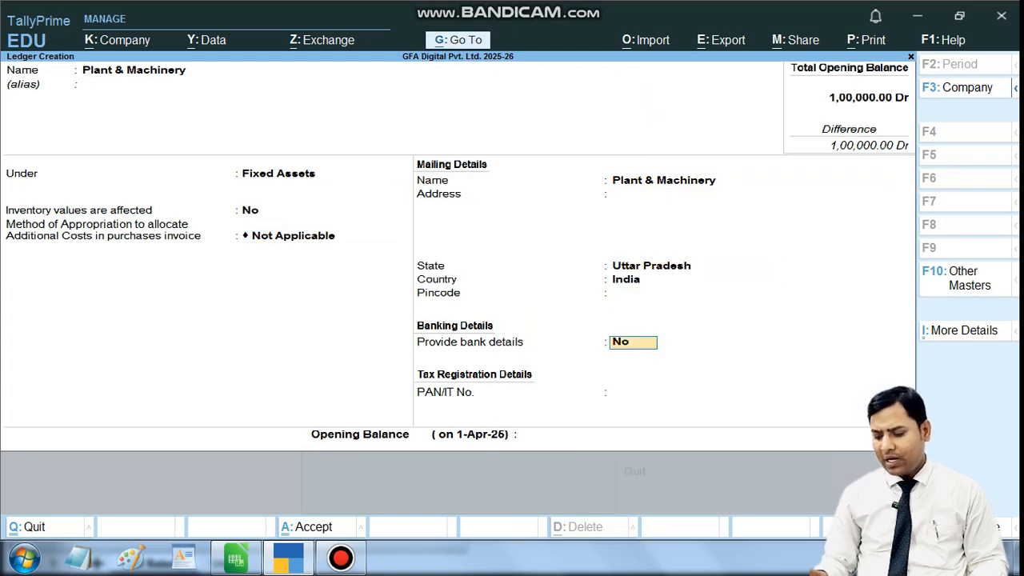
{"action": "type", "text": "3000"}
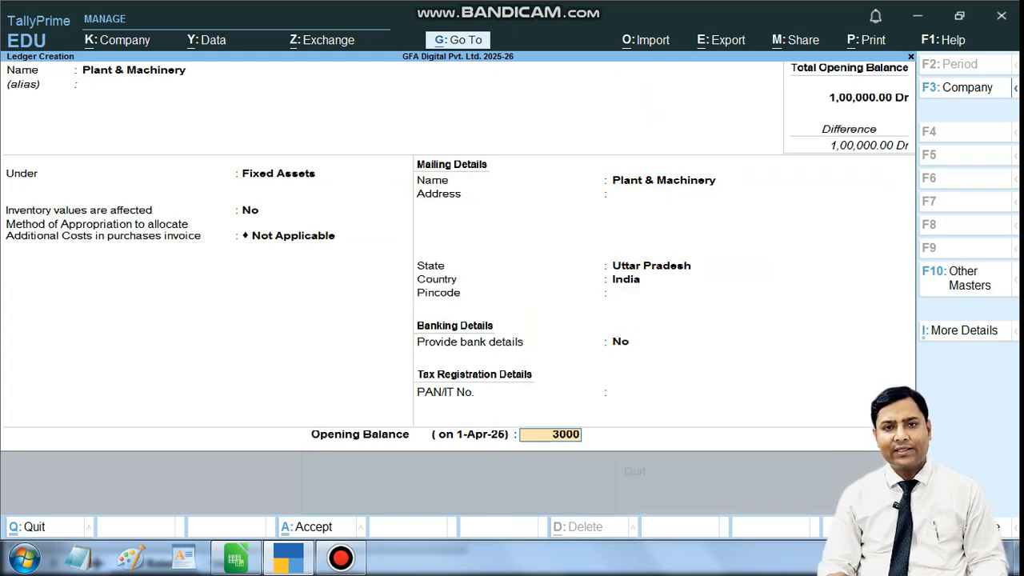
{"action": "type", "text": "0"}
{"action": "key", "text": "Return"}
{"action": "key", "text": "Return"}
{"action": "key", "text": "Return"}
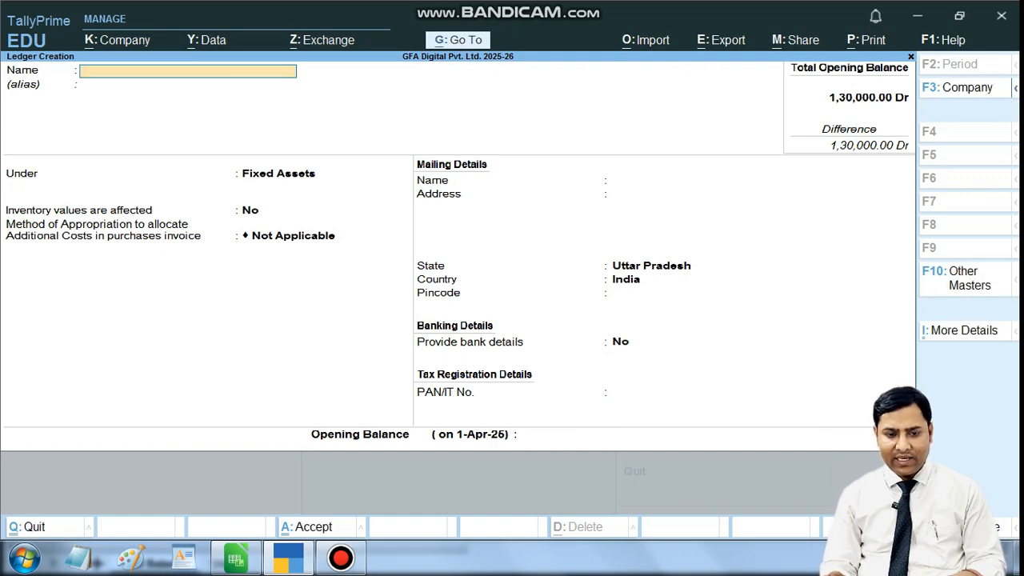
- Check the Furniture entry in the Trial Balance spreadsheet, and name the new TallyPrime ledger Furniture
{"action": "key", "text": "alt+Tab"}
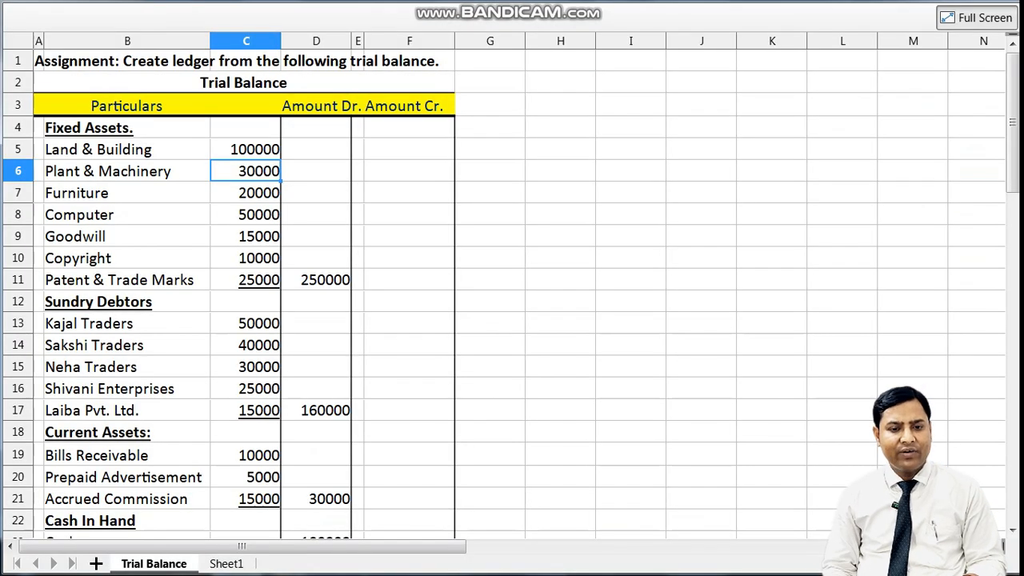
{"action": "key", "text": "Down"}
{"action": "key", "text": "alt+Tab"}
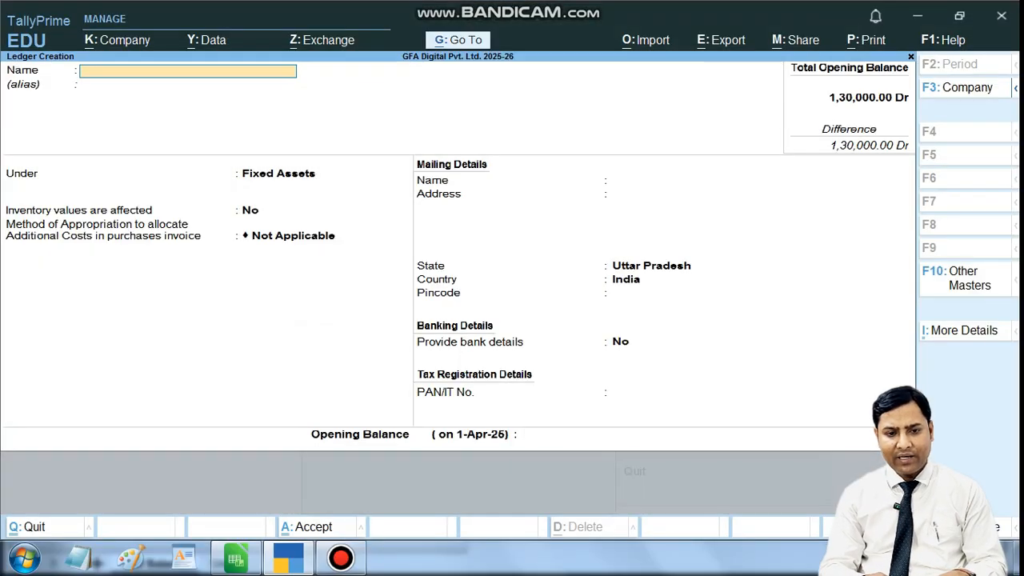
{"action": "type", "text": "Furni"}
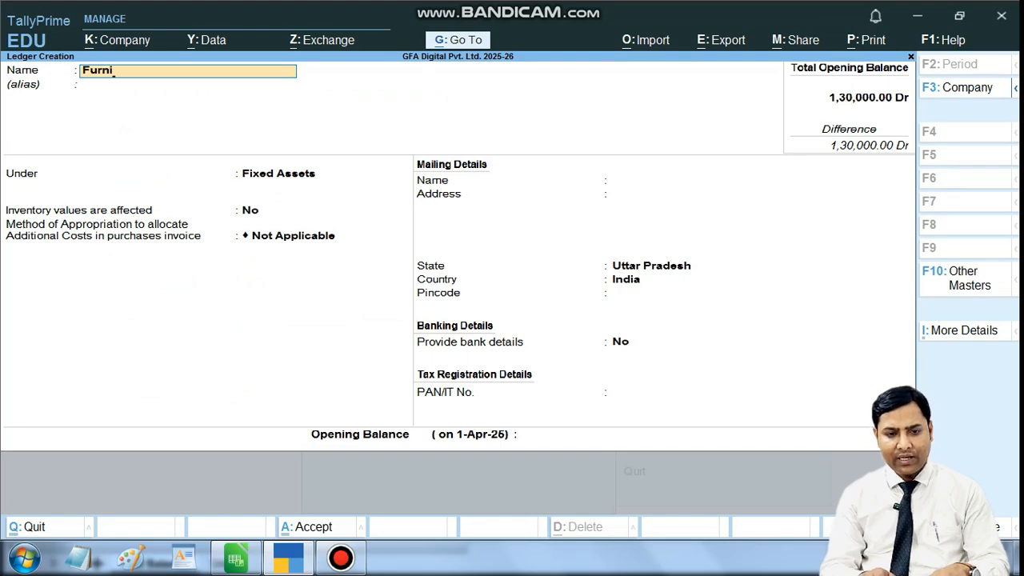
{"action": "type", "text": "ture"}
{"action": "key", "text": "Return"}
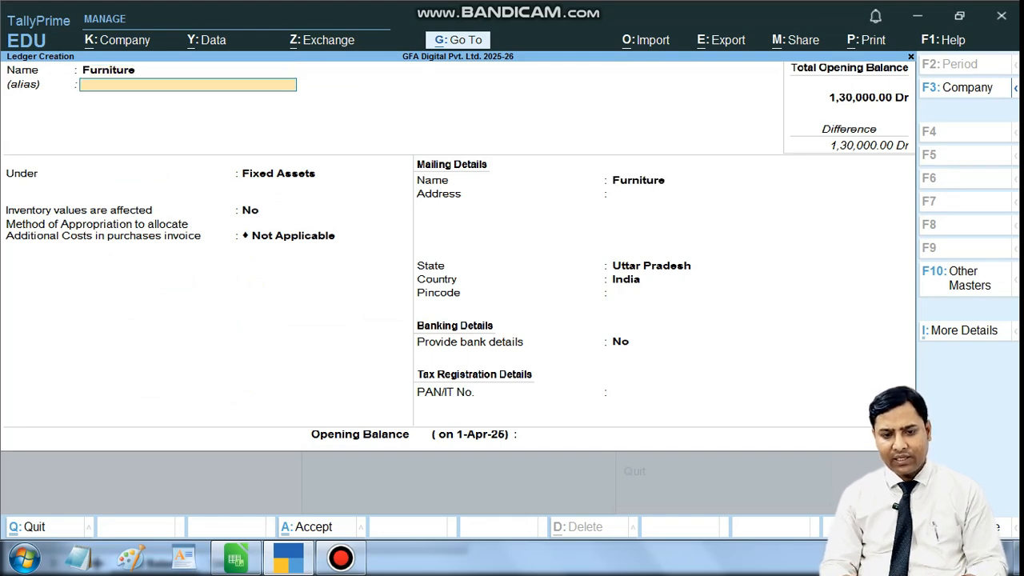
- Keep the Furniture ledger under Fixed Assets with default details, set its opening balance to 20000 Dr, and save it
{"action": "key", "text": "Return"}
{"action": "key", "text": "Return"}
{"action": "key", "text": "Return"}
{"action": "key", "text": "Return"}
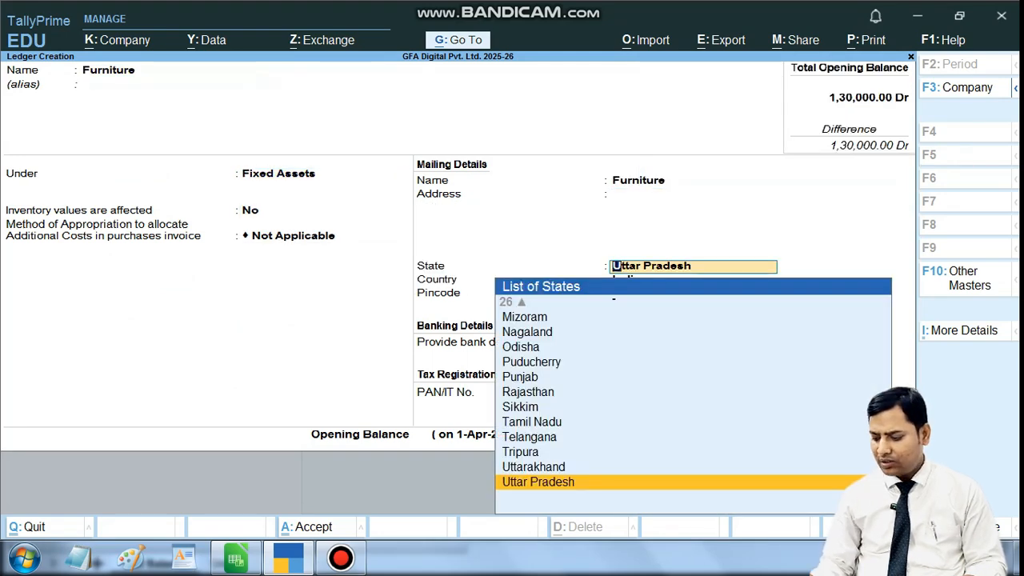
{"action": "key", "text": "Return"}
{"action": "key", "text": "Return"}
{"action": "key", "text": "Return"}
{"action": "key", "text": "Return"}
{"action": "key", "text": "Return"}
{"action": "type", "text": "20000"}
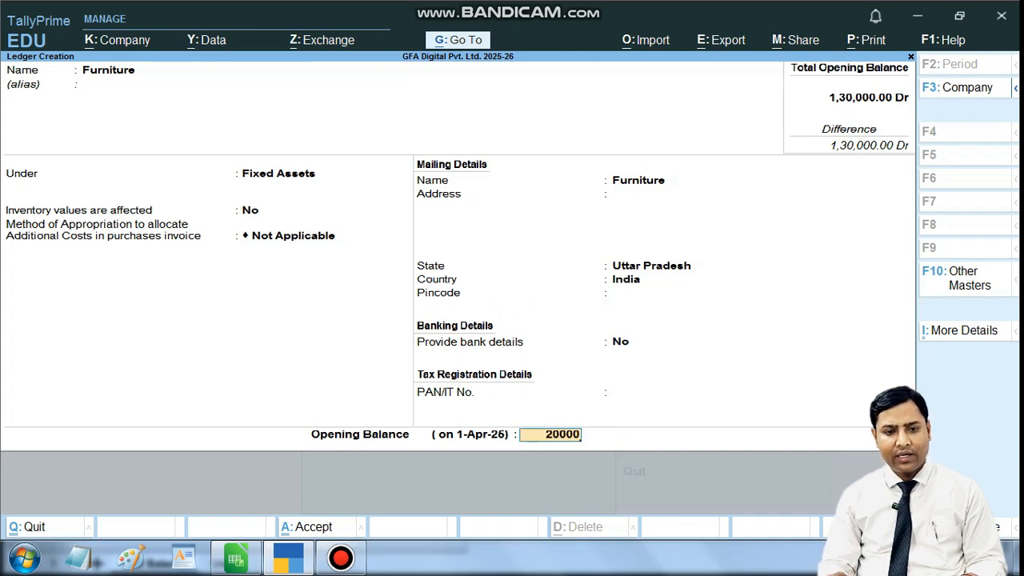
{"action": "key", "text": "Return"}
{"action": "key", "text": "Return"}
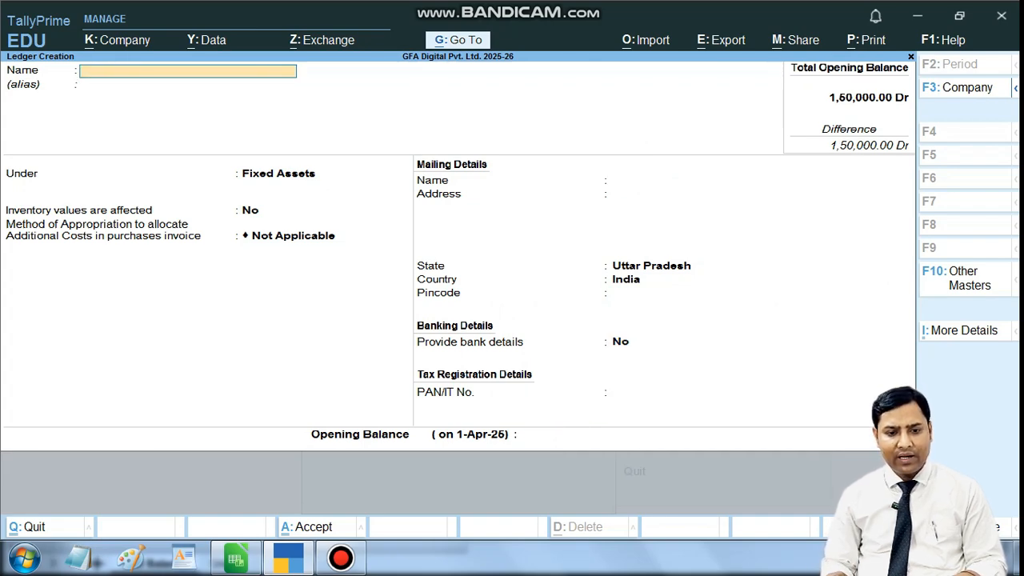
- Check the Computer entry in the Trial Balance spreadsheet, and name the new TallyPrime ledger Computer
{"action": "key", "text": "alt+Tab"}
{"action": "key", "text": "Down"}
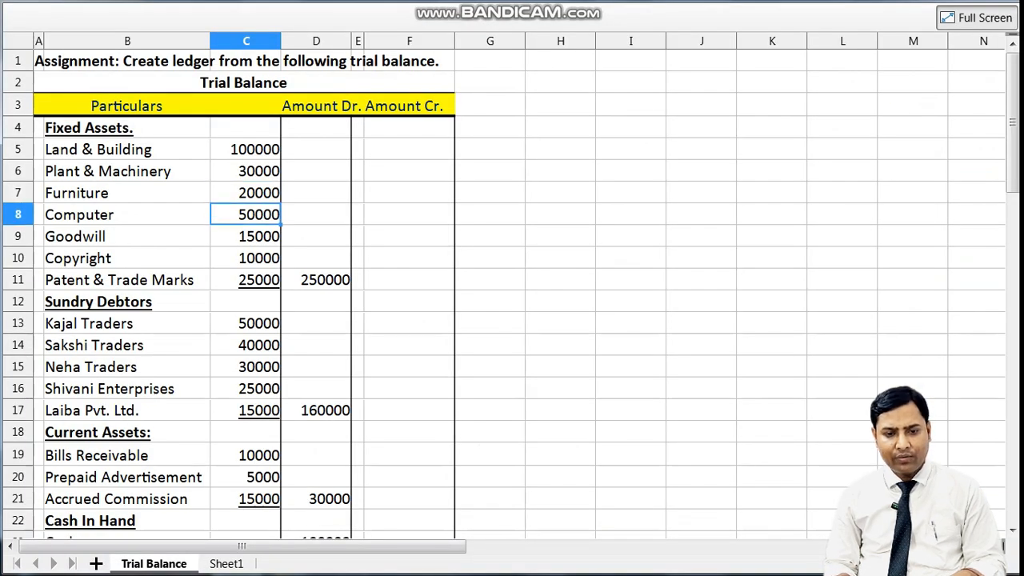
{"action": "key", "text": "alt+Tab"}
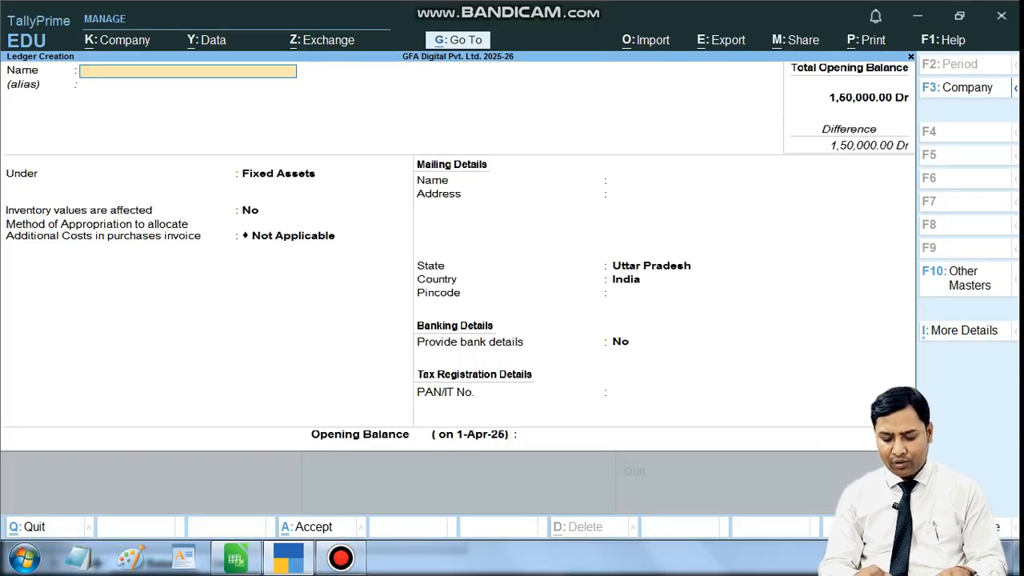
{"action": "type", "text": "Computer"}
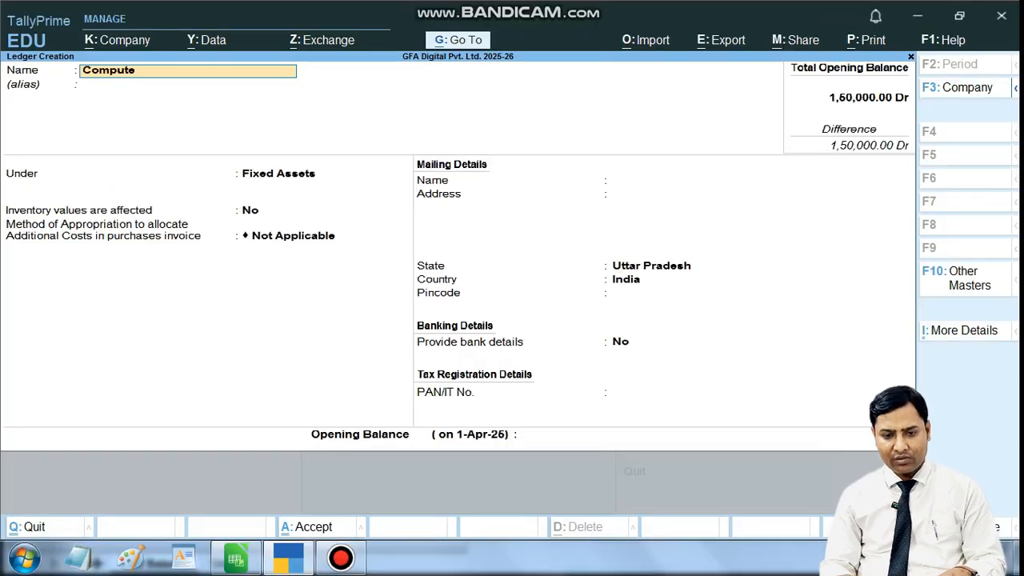
- Keep the Computer ledger under Fixed Assets with default details, set its opening balance to 50000 Dr, and save it
{"action": "key", "text": "Return"}
{"action": "key", "text": "Return"}
{"action": "key", "text": "Return"}
{"action": "key", "text": "Return"}
{"action": "key", "text": "Return"}
{"action": "key", "text": "Return"}
{"action": "key", "text": "Return"}
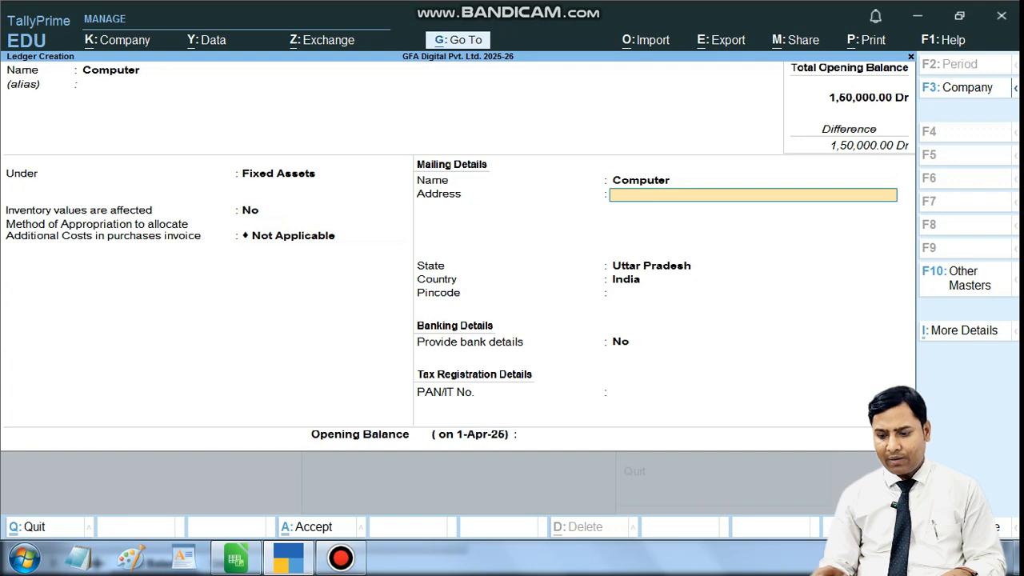
{"action": "key", "text": "Return"}
{"action": "key", "text": "Return"}
{"action": "type", "text": "60000"}
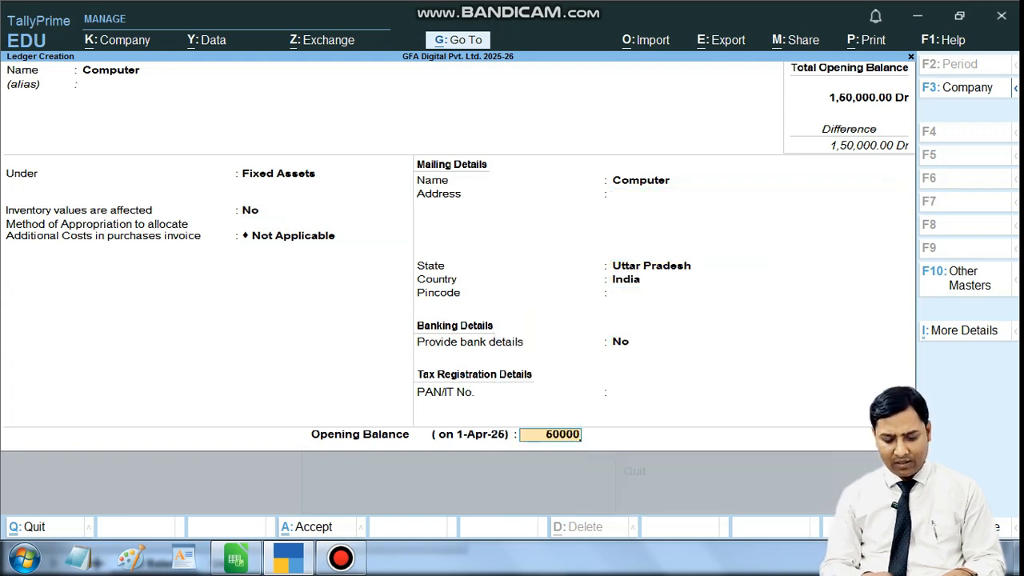
{"action": "key", "text": "Return"}
{"action": "key", "text": "Return"}
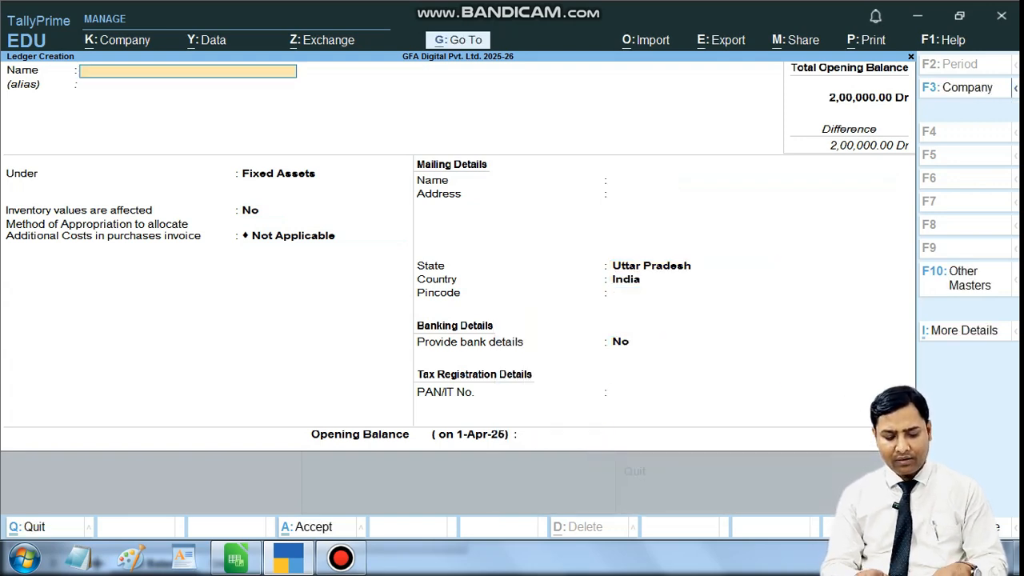
- Name the new ledger Goodwill and keep it under Fixed Assets with the default details
{"action": "type", "text": "Goodwill"}
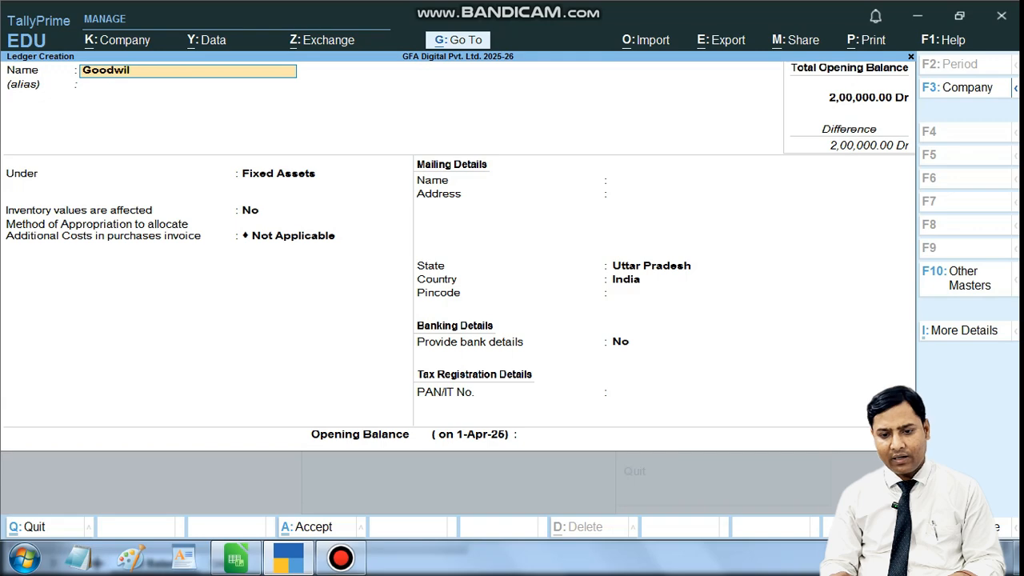
{"action": "key", "text": "Return"}
{"action": "key", "text": "Return"}
{"action": "key", "text": "Return"}
{"action": "key", "text": "Return"}
{"action": "key", "text": "Return"}
{"action": "key", "text": "Return"}
{"action": "key", "text": "Return"}
{"action": "key", "text": "Return"}
{"action": "key", "text": "Return"}
{"action": "key", "text": "Return"}
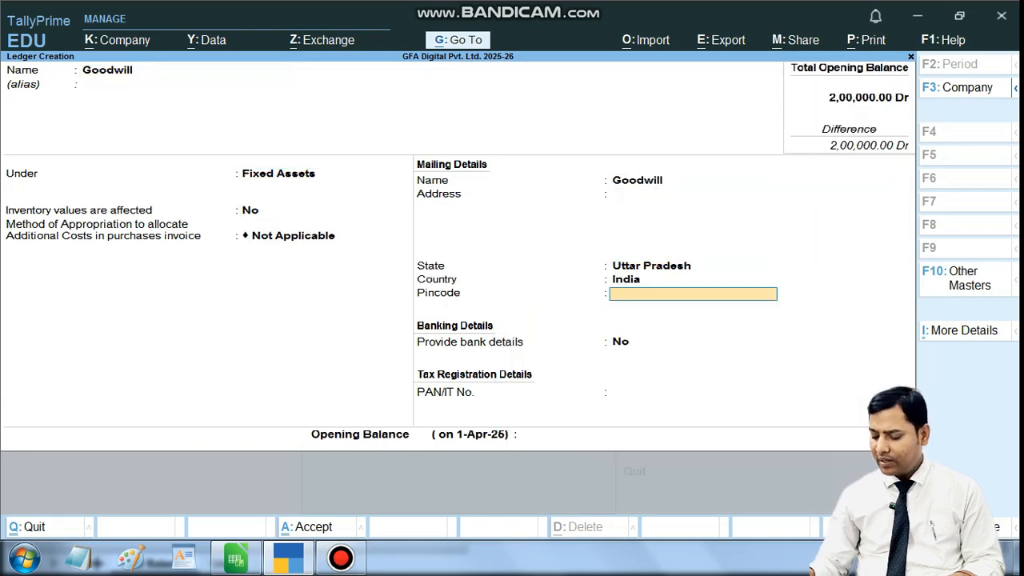
{"action": "key", "text": "Return"}
- Set Goodwill's opening balance to 15000 Dr, check it against the Trial Balance spreadsheet, and save the ledger in TallyPrime
{"action": "type", "text": "16000"}
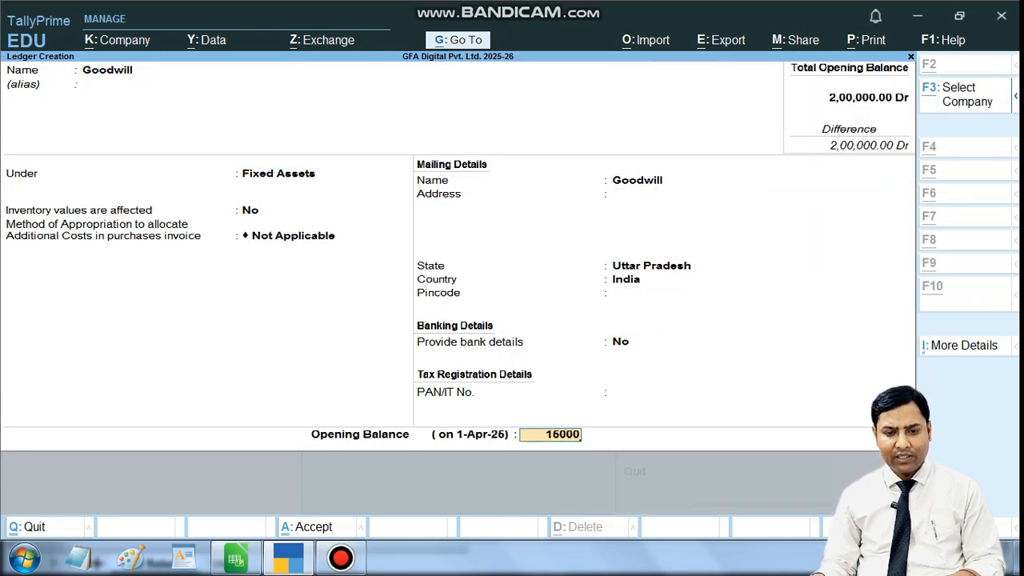
{"action": "key", "text": "alt+Tab"}
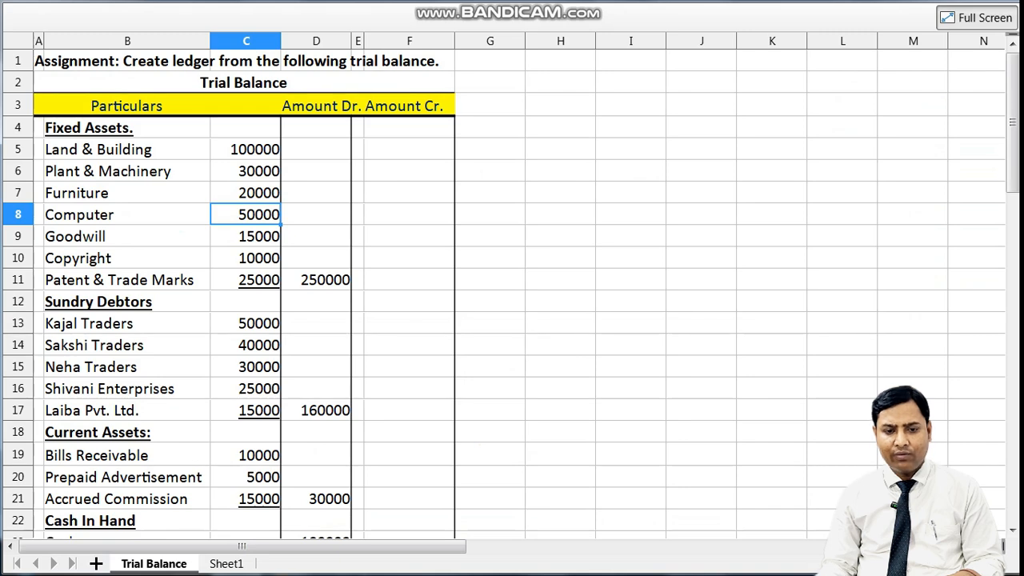
{"action": "key", "text": "Down"}
{"action": "key", "text": "alt+Tab"}
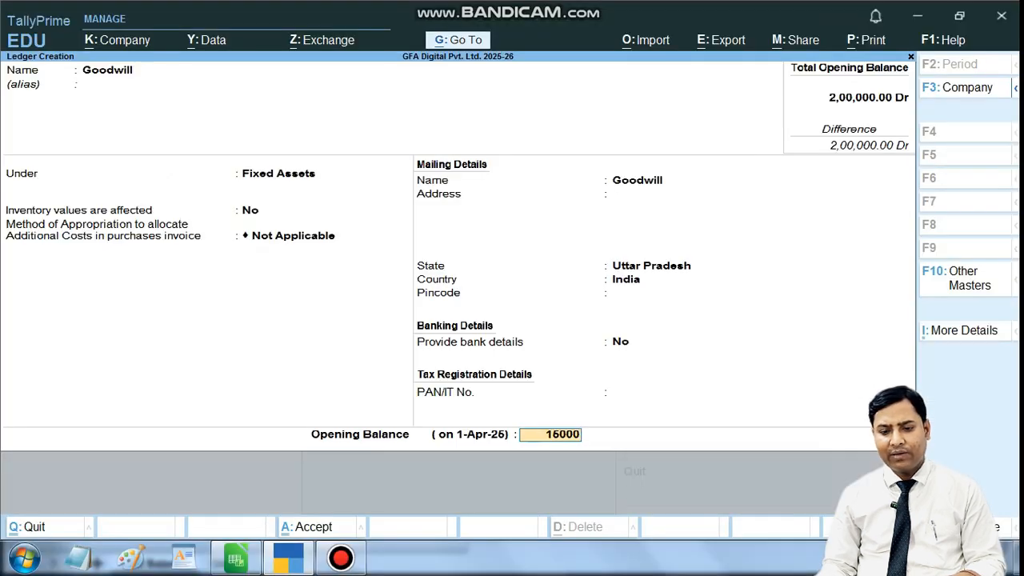
{"action": "key", "text": "Return"}
{"action": "key", "text": "Return"}
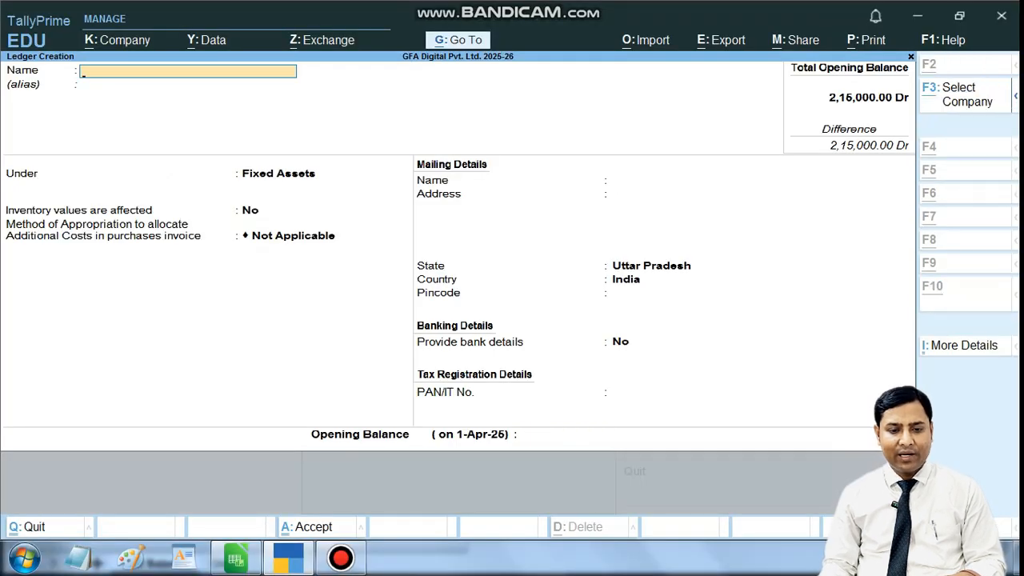
- Check the Copyright and Patent & Trade Marks entries in the Trial Balance spreadsheet, and name the new TallyPrime ledger Copy Right
{"action": "key", "text": "alt+Tab"}
{"action": "key", "text": "Down"}
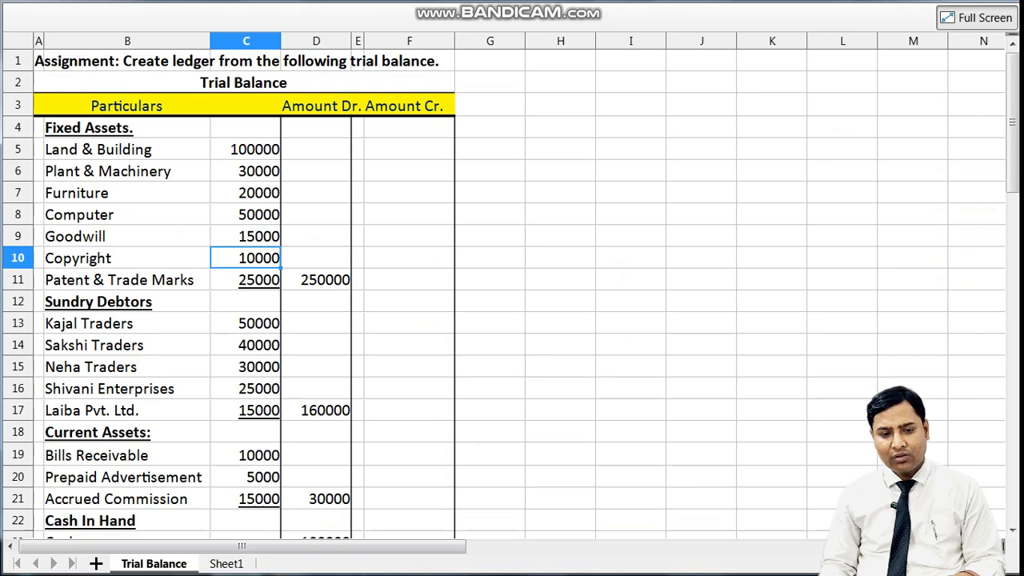
{"action": "key", "text": "Down"}
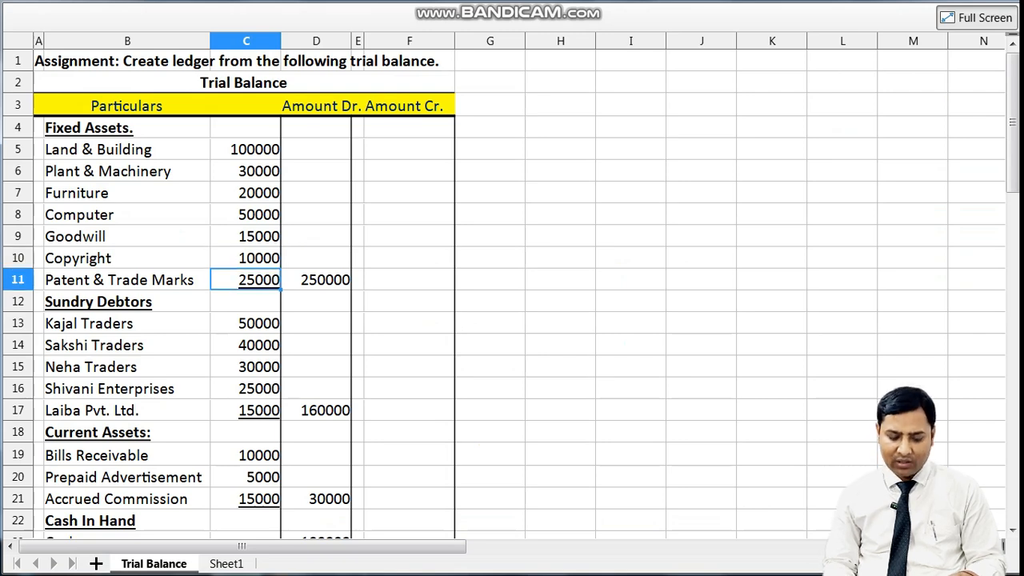
{"action": "key", "text": "alt+Tab"}
{"action": "type", "text": "Co"}
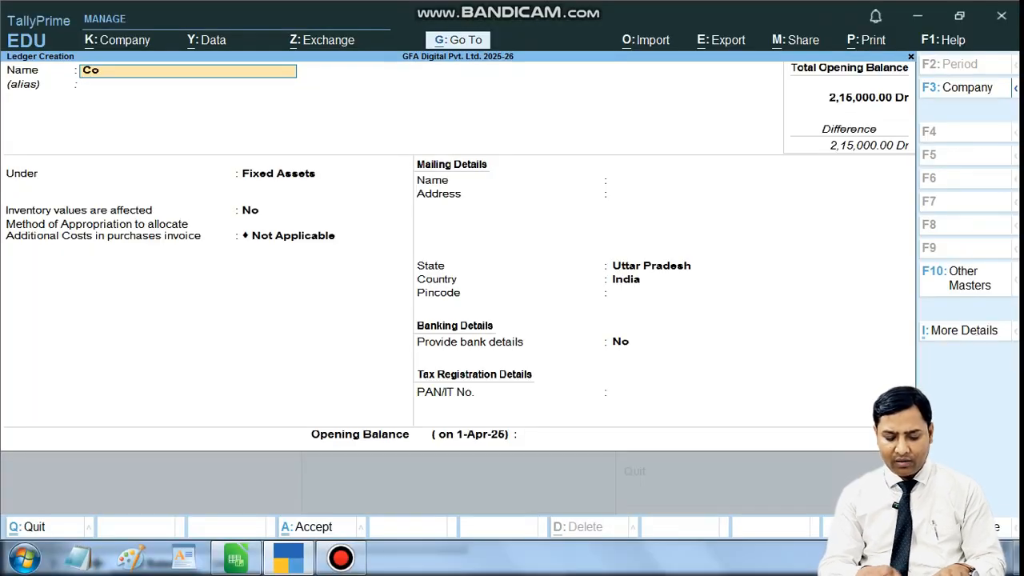
{"action": "type", "text": "py Right"}
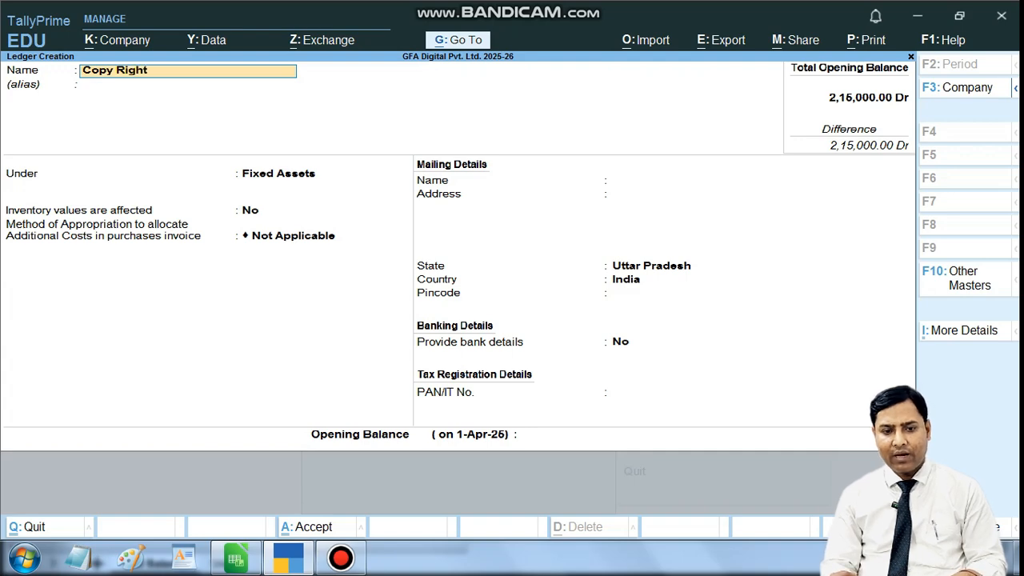
- Keep the Copy Right ledger under Fixed Assets with default details, set its opening balance to 10000 Dr, and save it
{"action": "key", "text": "Return"}
{"action": "key", "text": "Return"}
{"action": "key", "text": "Return"}
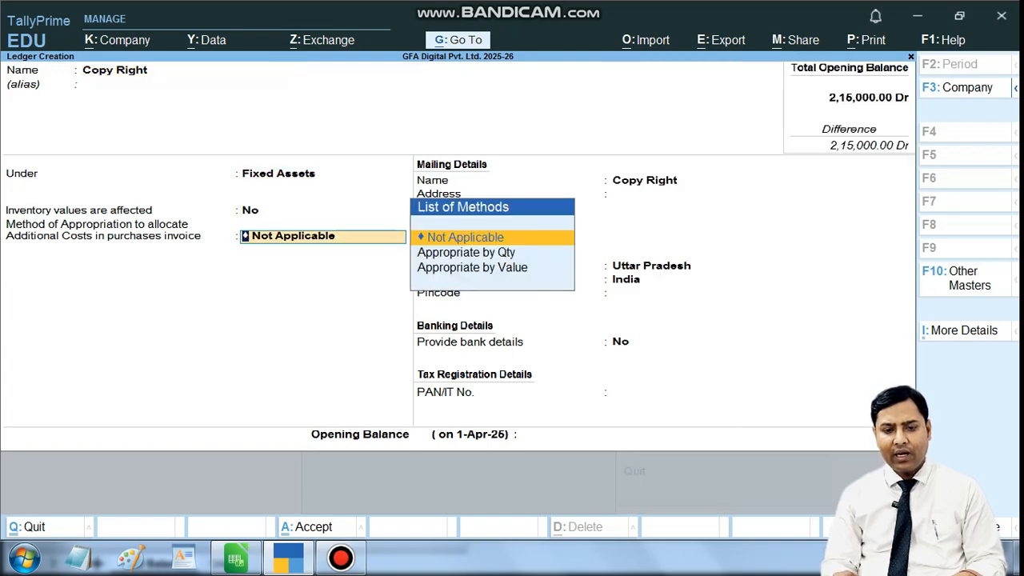
{"action": "key", "text": "Return"}
{"action": "key", "text": "Return"}
{"action": "key", "text": "Return"}
{"action": "key", "text": "Return"}
{"action": "key", "text": "Return"}
{"action": "key", "text": "Return"}
{"action": "key", "text": "Return"}
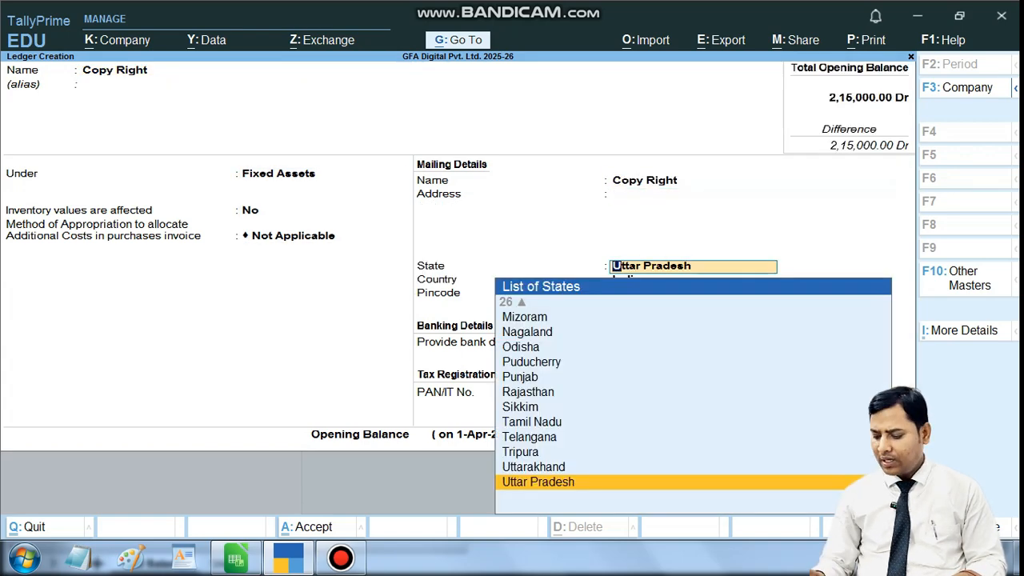
{"action": "key", "text": "Return"}
{"action": "type", "text": "10000"}
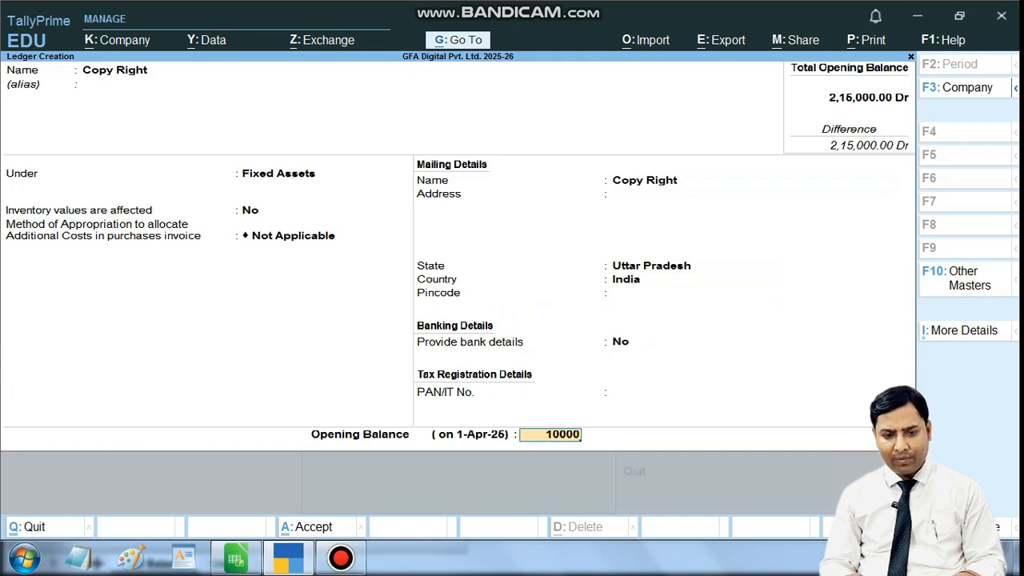
{"action": "key", "text": "Return"}
{"action": "key", "text": "Return"}
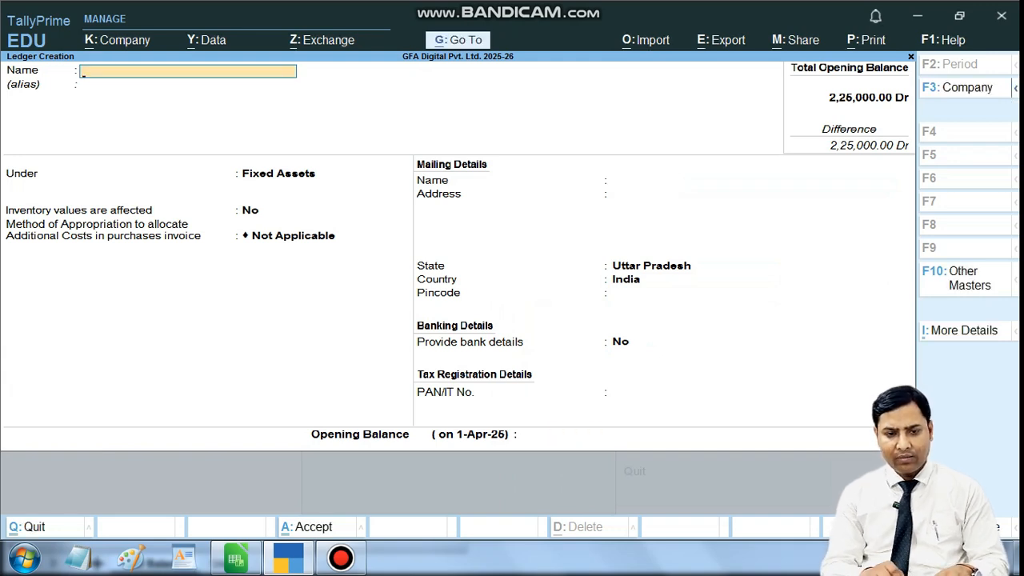
- Name the new ledger Patent & Trade Marks
{"action": "type", "text": "Pateb"}
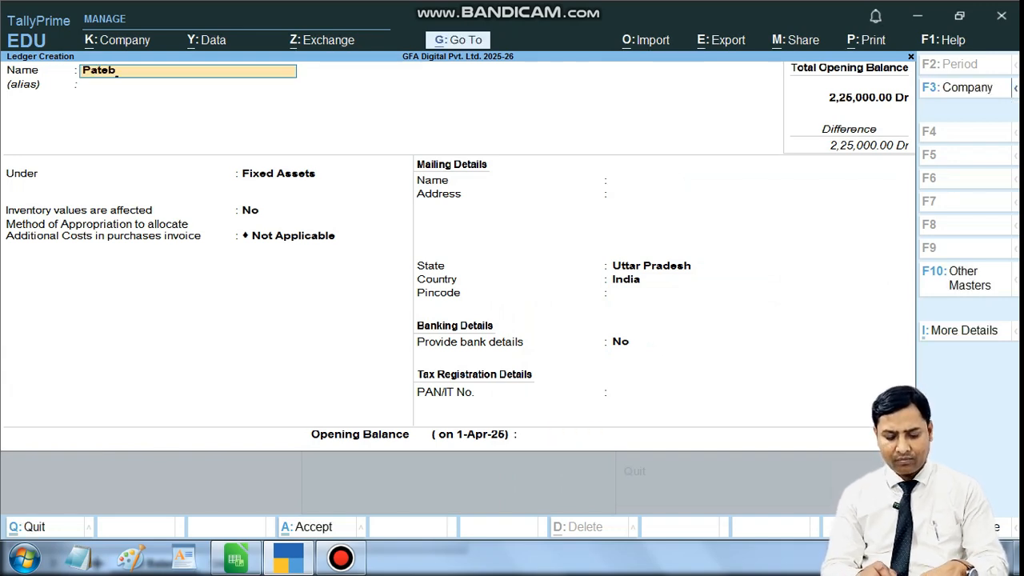
{"action": "key", "text": "BackSpace"}
{"action": "type", "text": "nt &"}
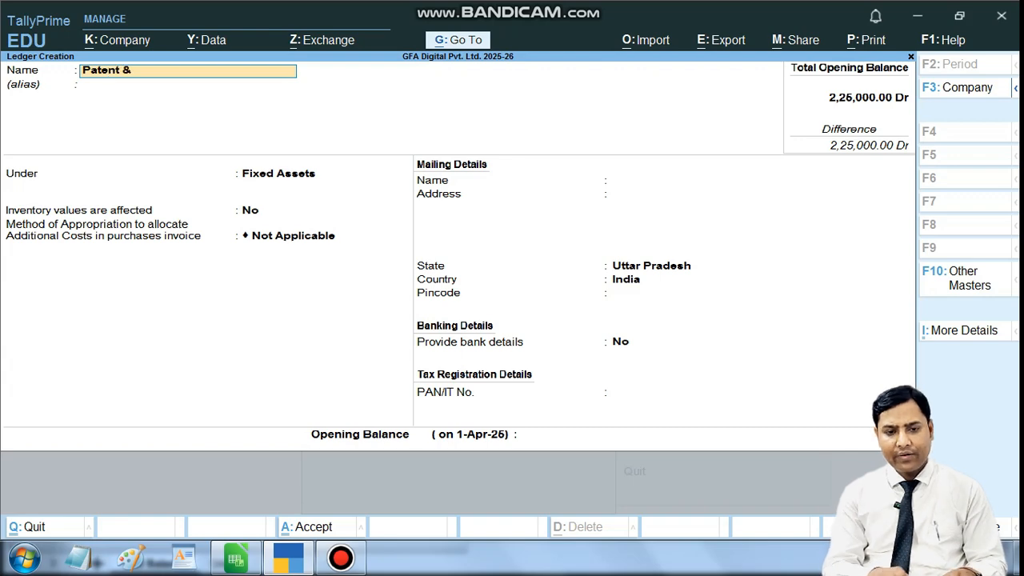
{"action": "type", "text": " Trade Marks"}
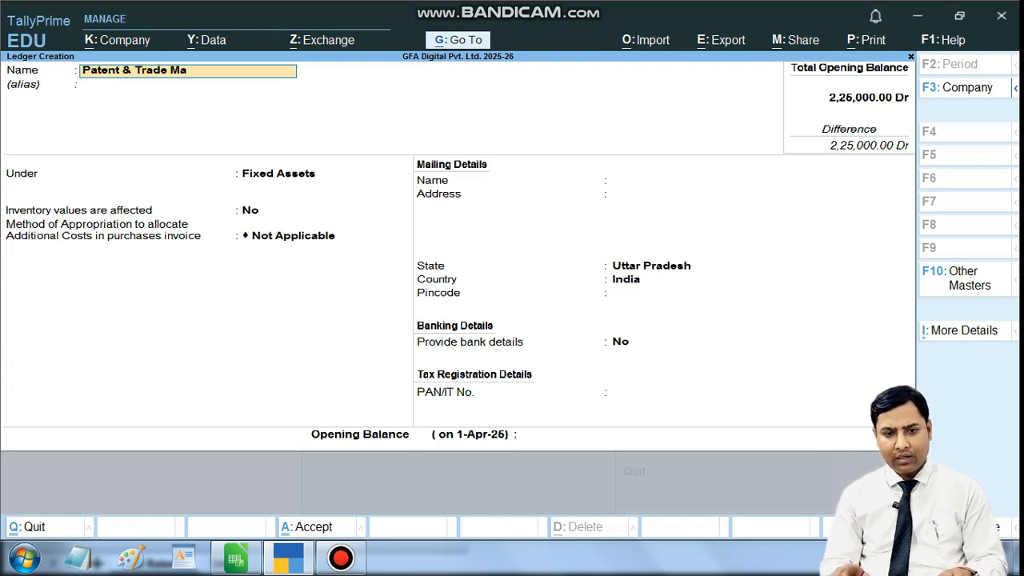
- Keep the Patent & Trade Marks ledger under Fixed Assets with default details, set its opening balance to 25000 Dr, and save it
{"action": "key", "text": "Return"}
{"action": "key", "text": "Return"}
{"action": "key", "text": "Return"}
{"action": "key", "text": "Return"}
{"action": "key", "text": "Return"}
{"action": "key", "text": "Return"}
{"action": "key", "text": "Return"}
{"action": "key", "text": "Return"}
{"action": "key", "text": "Return"}
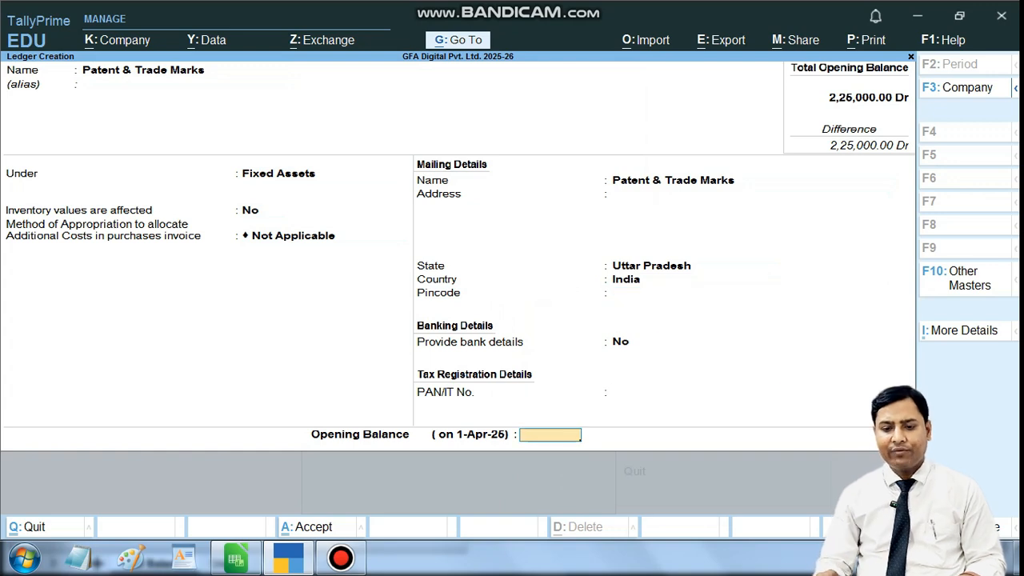
{"action": "type", "text": "26000"}
{"action": "key", "text": "Return"}
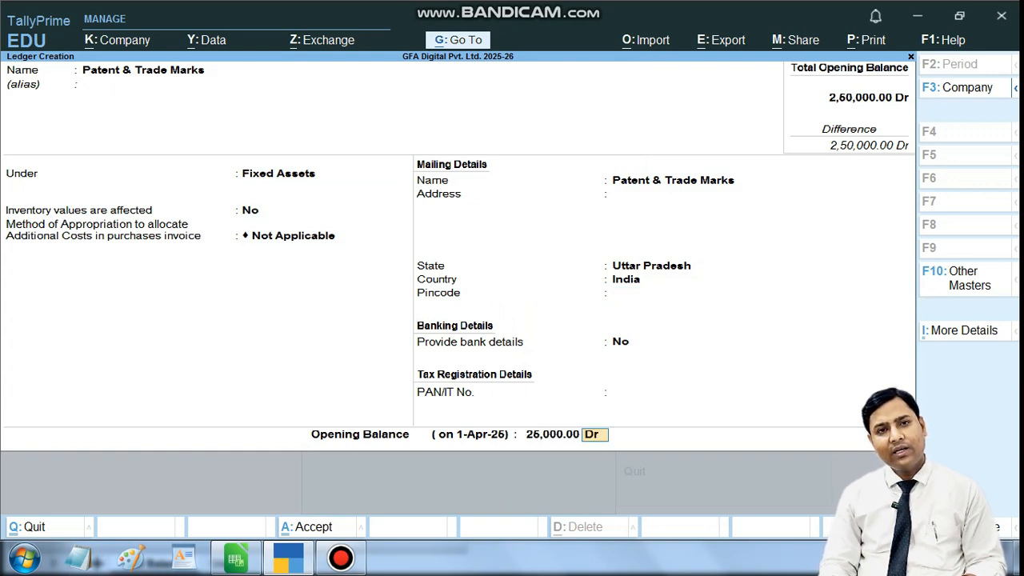
{"action": "key", "text": "Return"}
{"action": "key", "text": "Return"}
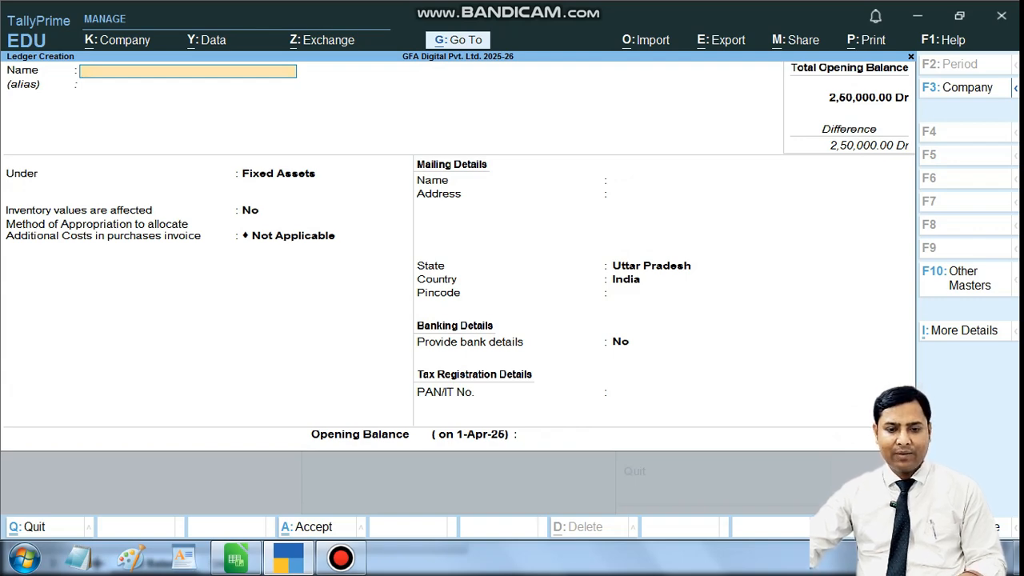
- Compare the Fixed Assets total in the Trial Balance spreadsheet with the total opening balance in TallyPrime
{"action": "key", "text": "alt+Tab"}
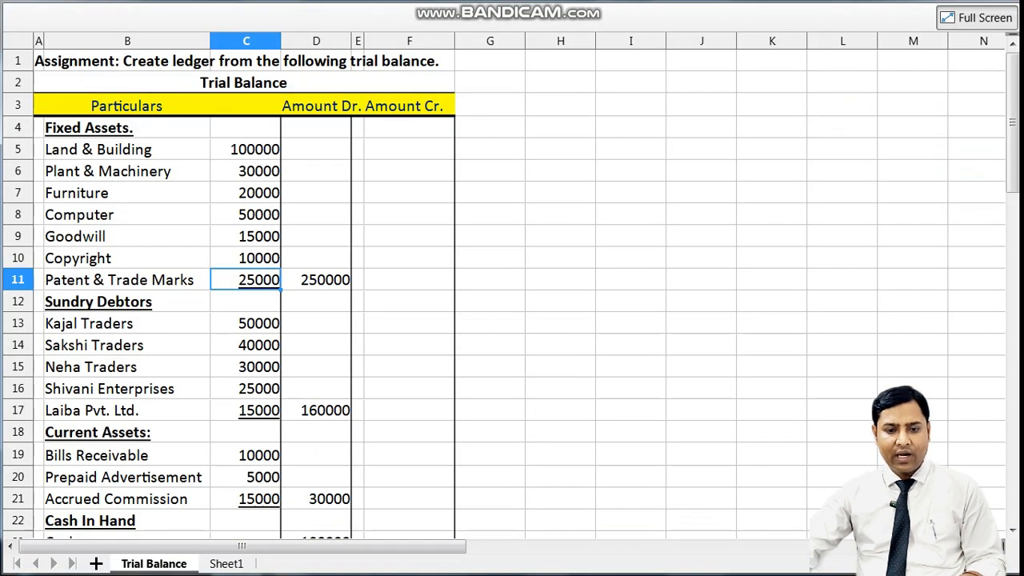
{"action": "left_click", "coordinate": [316, 128]}
{"action": "key", "text": "ctrl+Down"}
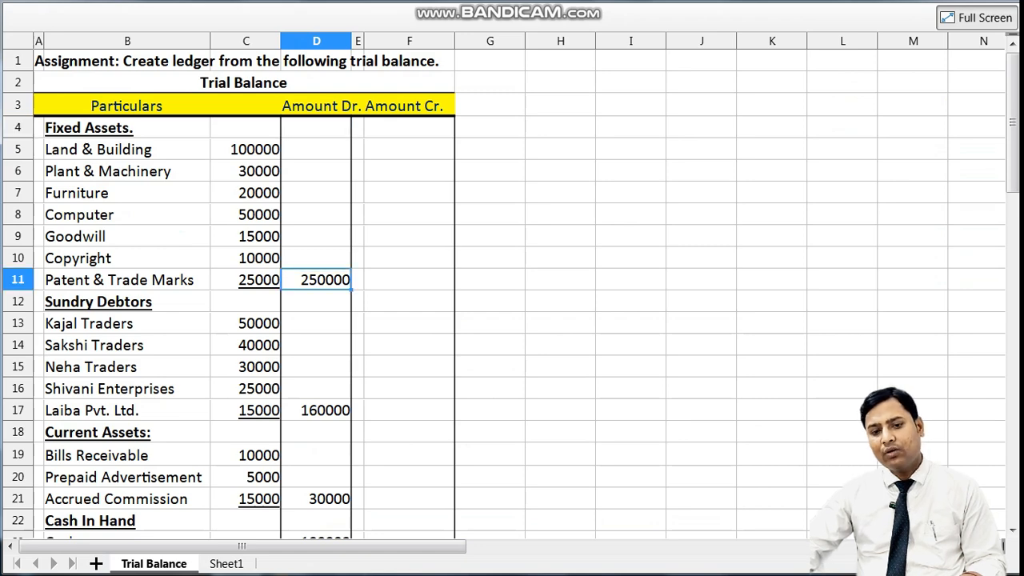
{"action": "key", "text": "alt+Tab"}
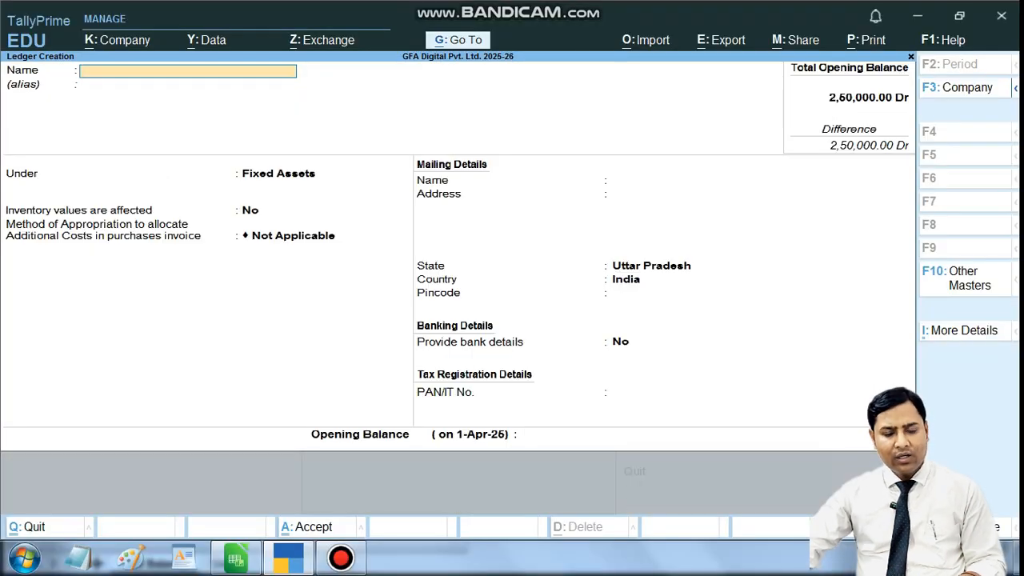
{"action": "key", "text": "alt+Tab"}
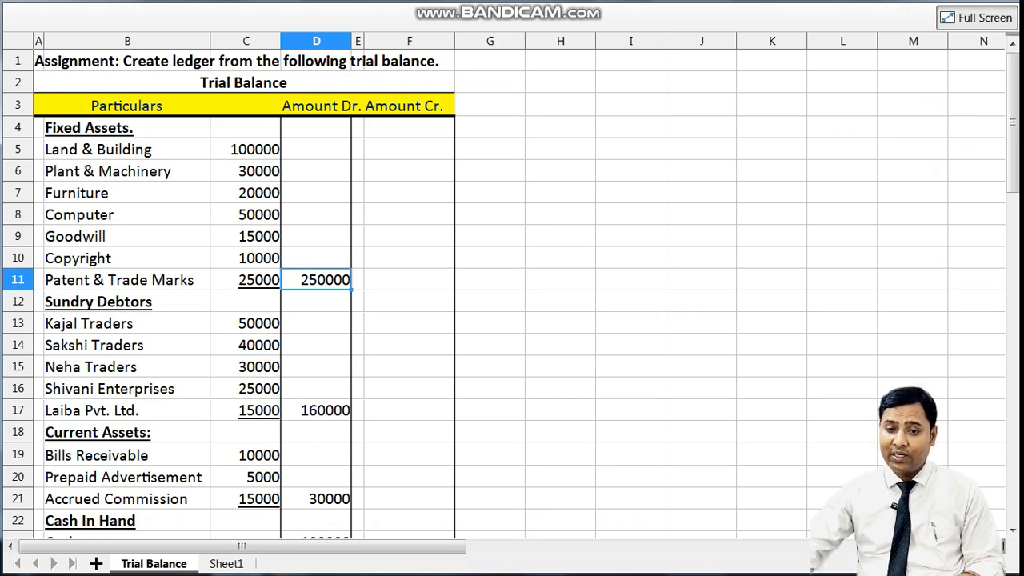
{"action": "key", "text": "alt+Tab"}
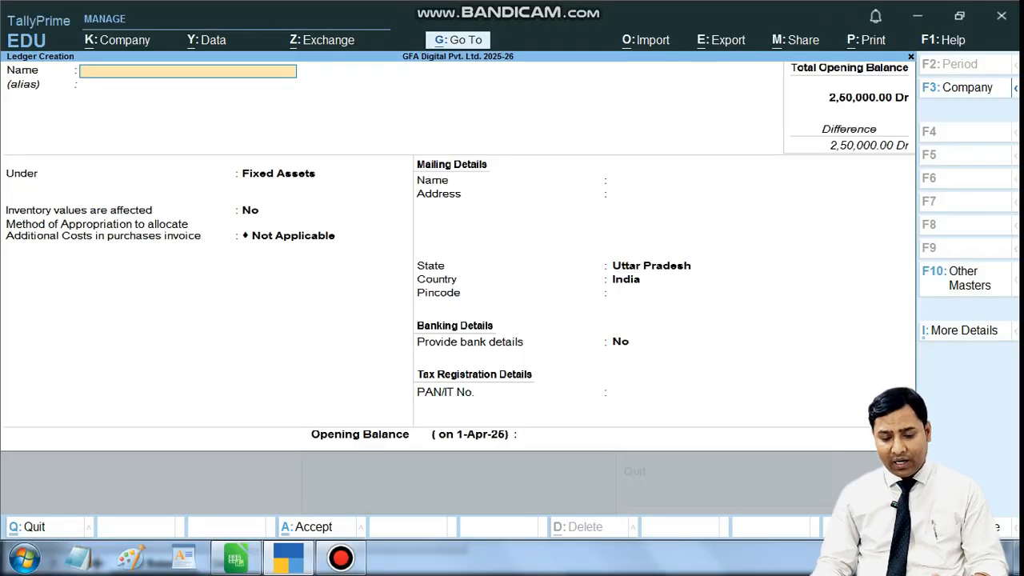
- Leave ledger creation and open the list of ledgers in the Chart of Accounts to review the Fixed Assets ledgers
{"action": "key", "text": "Escape"}
{"action": "key", "text": "y"}
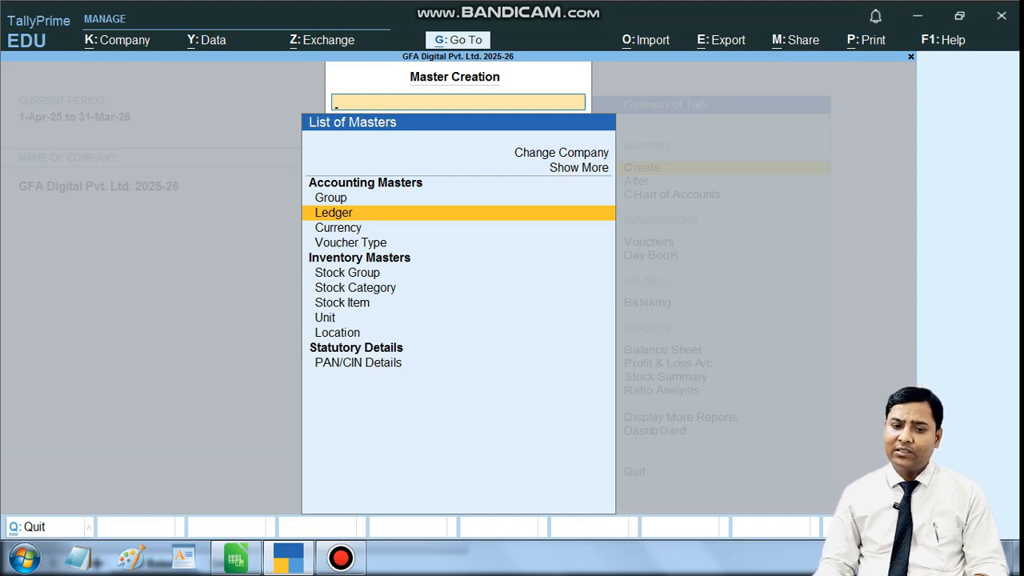
{"action": "key", "text": "Escape"}
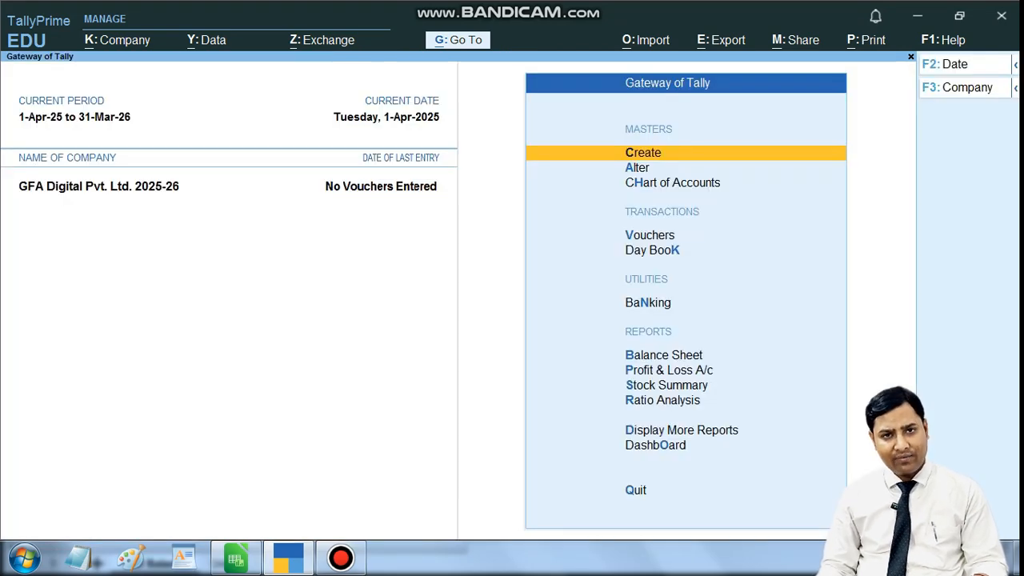
{"action": "key", "text": "Down"}
{"action": "key", "text": "Down"}
{"action": "key", "text": "Return"}
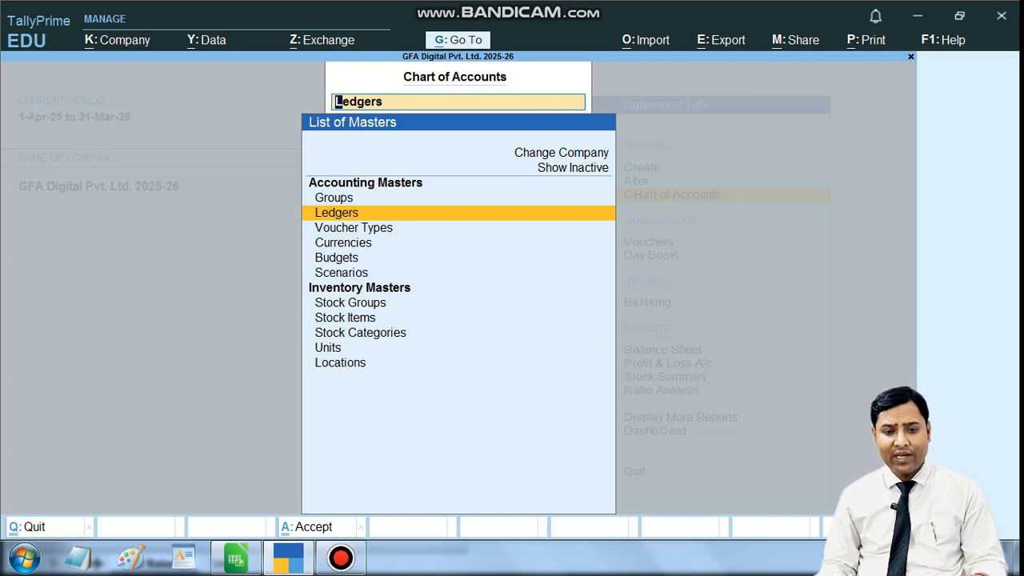
{"action": "key", "text": "Return"}
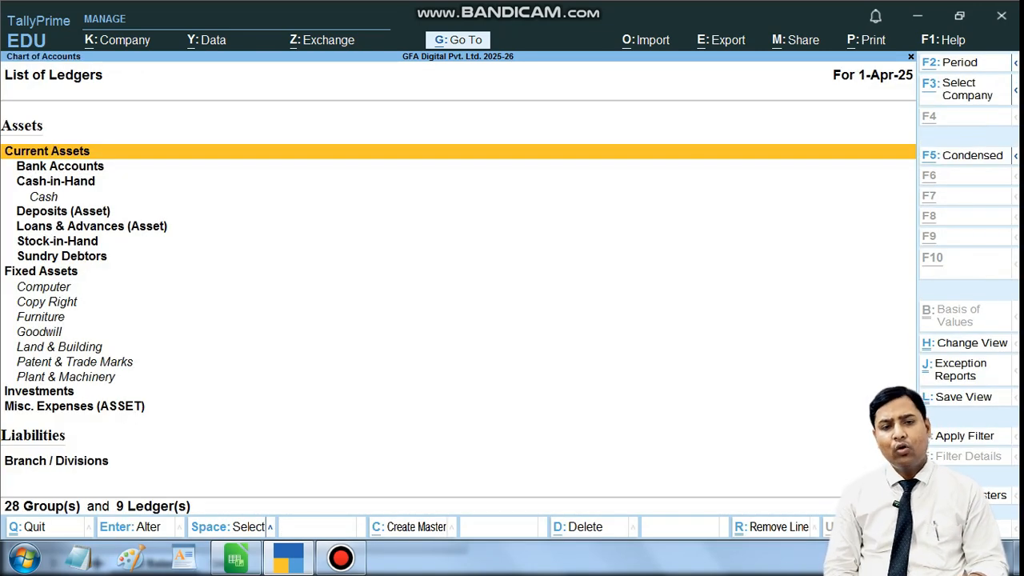
- Start creating multiple ledgers at once and set their parent group to Sundry Debtors, following the Trial Balance spreadsheet
{"action": "key", "text": "alt+h"}
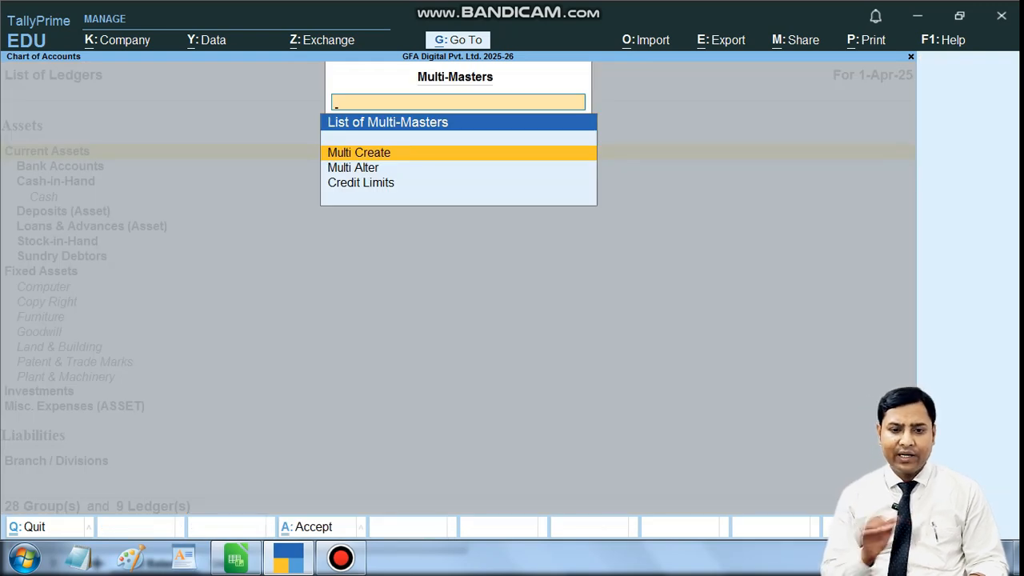
{"action": "key", "text": "Return"}
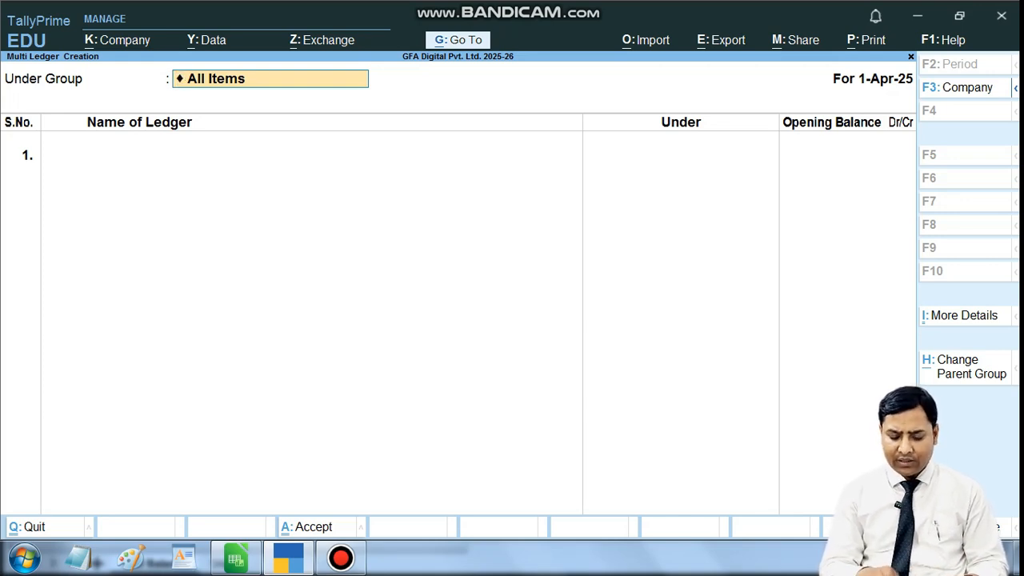
{"action": "type", "text": "Sun"}
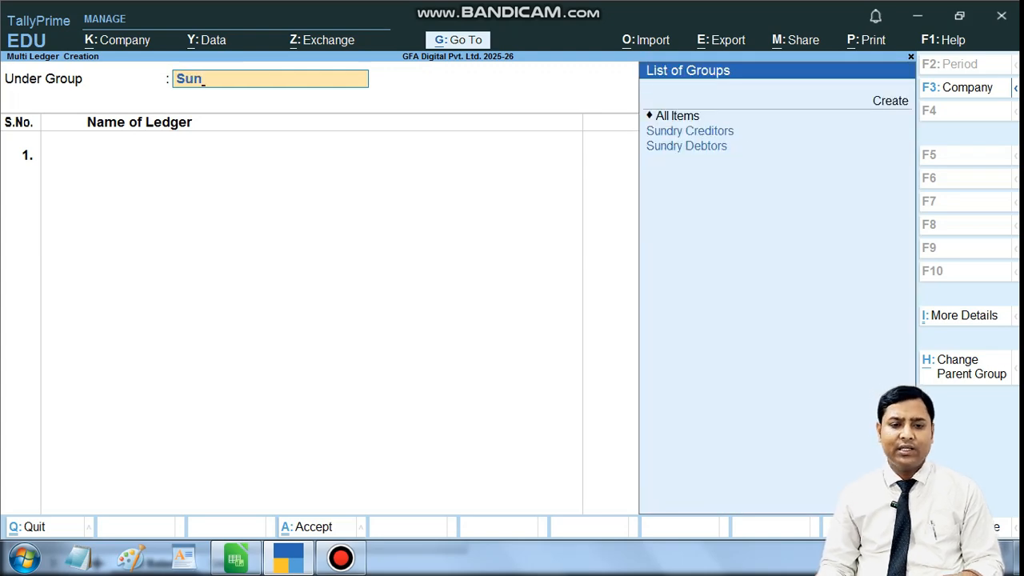
{"action": "key", "text": "Down"}
{"action": "key", "text": "alt+Tab"}
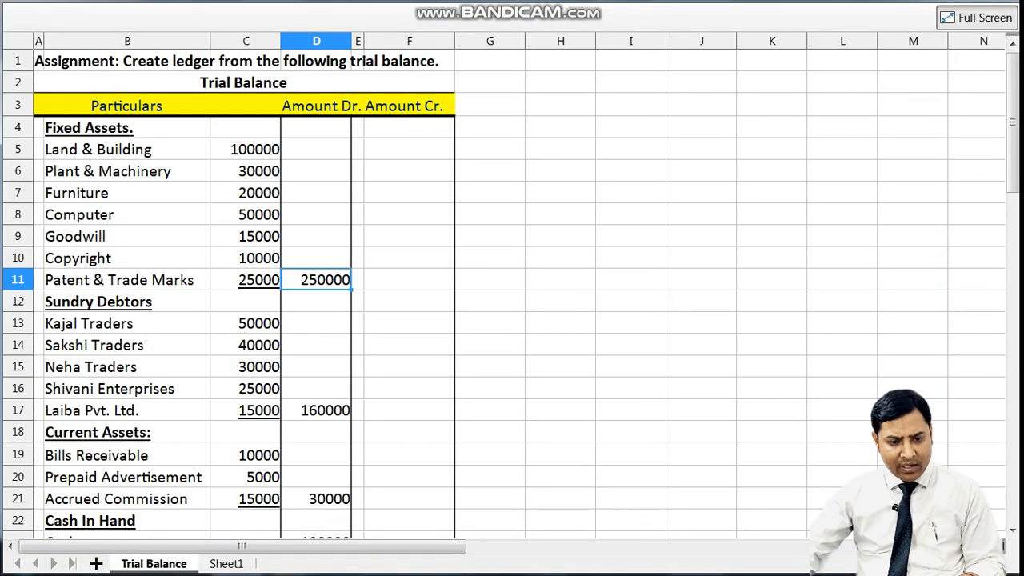
{"action": "left_click", "coordinate": [127, 301]}
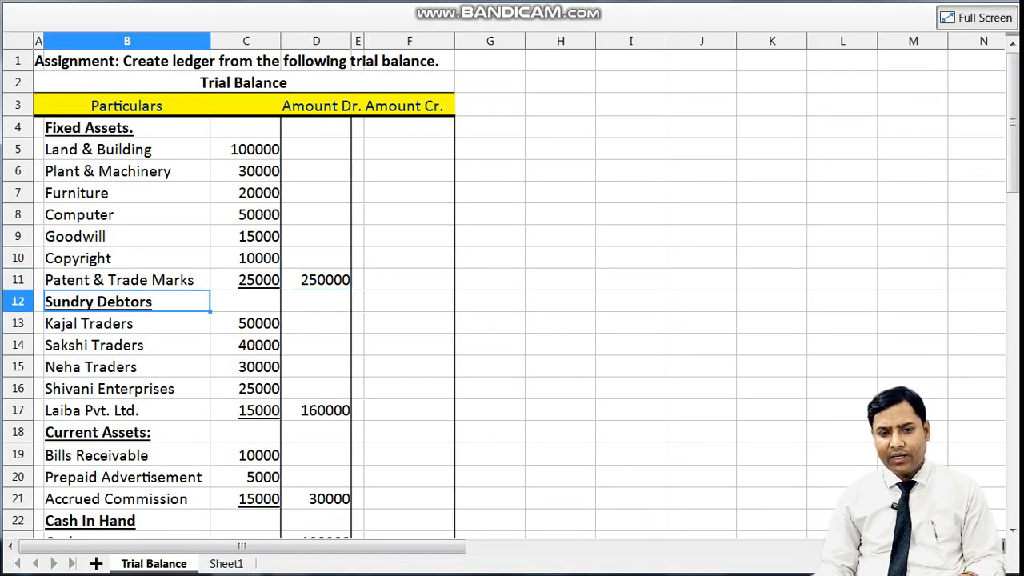
{"action": "key", "text": "alt+Tab"}
{"action": "key", "text": "Return"}
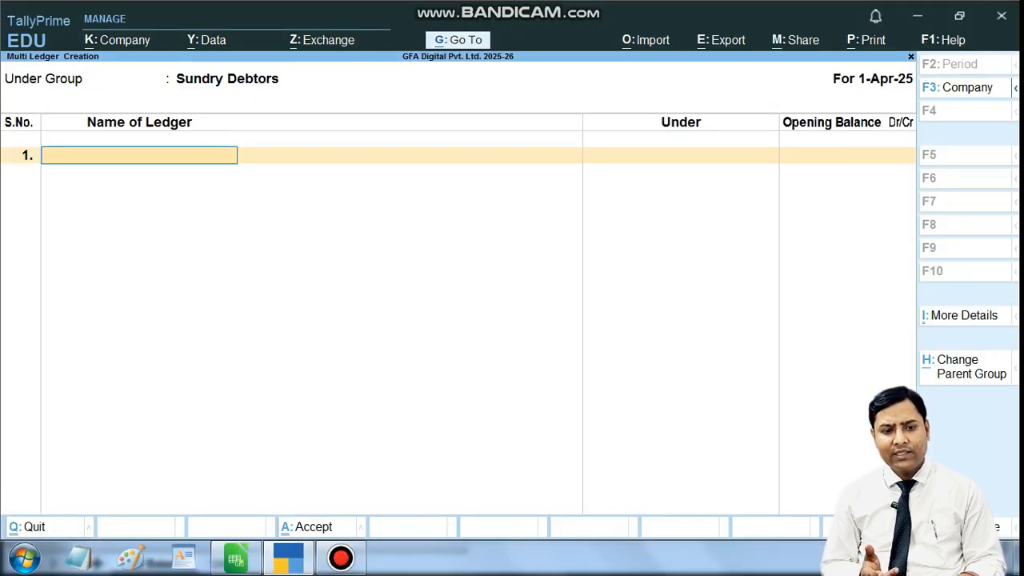
- Name the first Sundry Debtors ledger Kajal Traders, as listed in the Trial Balance spreadsheet
{"action": "key", "text": "alt+Tab"}
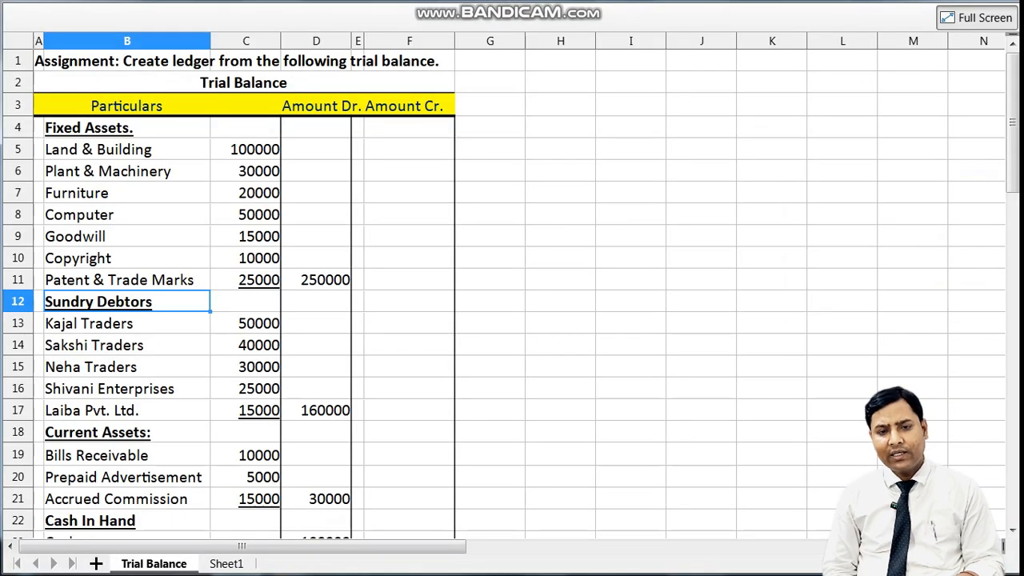
{"action": "key", "text": "Down"}
{"action": "key", "text": "alt+Tab"}
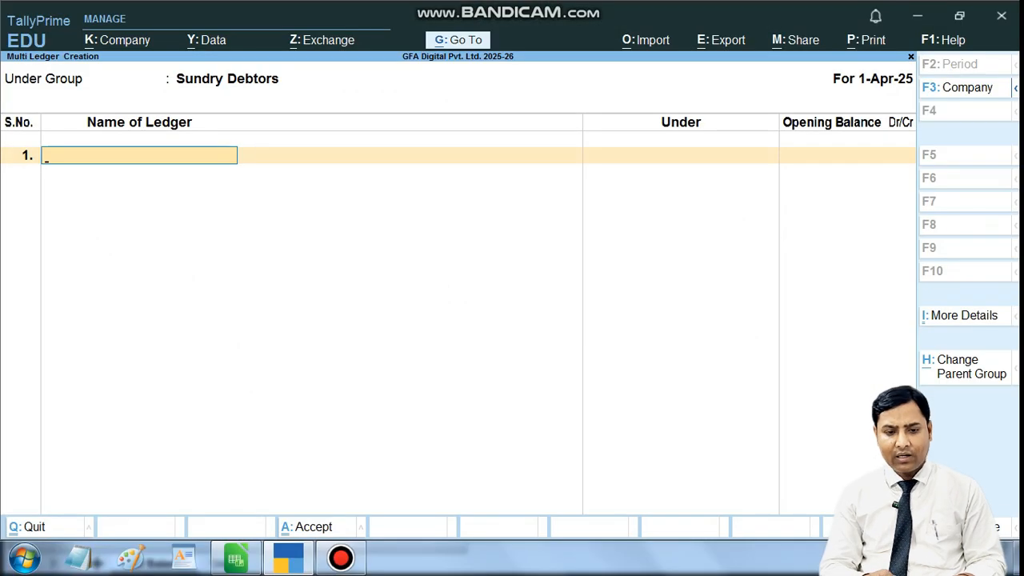
{"action": "type", "text": "Kajal"}
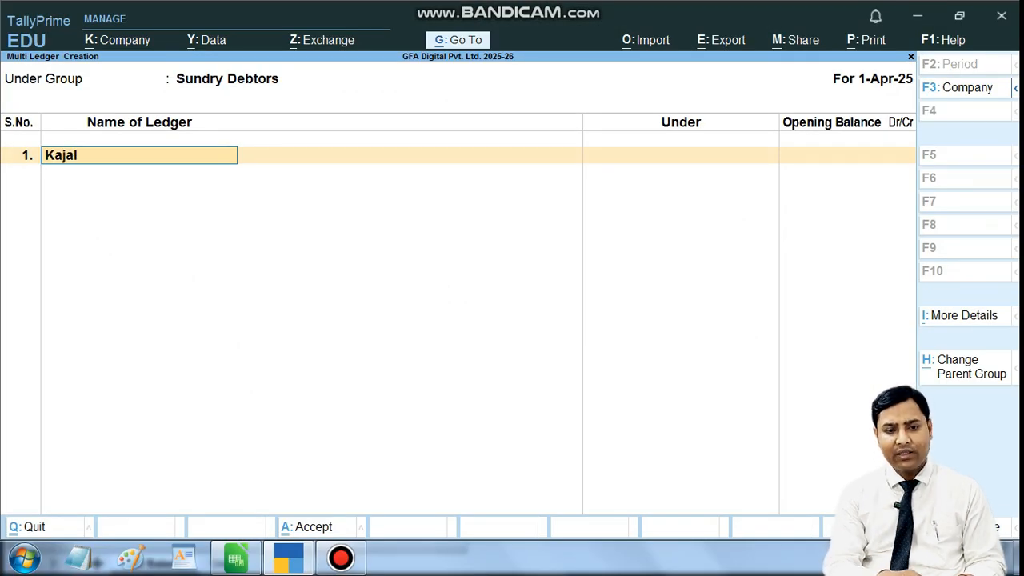
{"action": "type", "text": " Traders"}
{"action": "key", "text": "Return"}
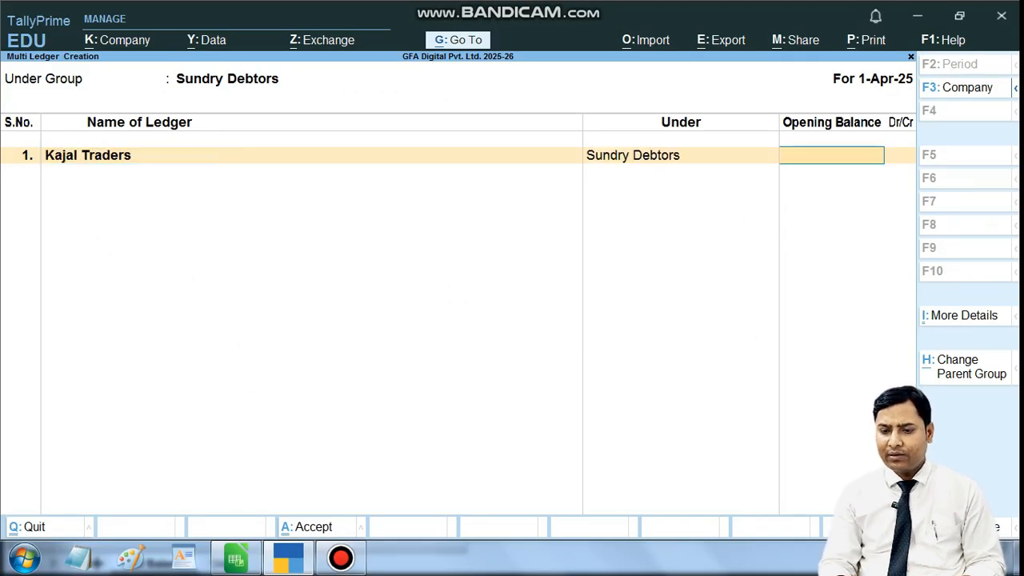
- Set the opening balance of Kajal Traders to 50,000 Dr from the spreadsheet and leave its bill-wise breakup empty
{"action": "key", "text": "Return"}
{"action": "key", "text": "BackSpace"}
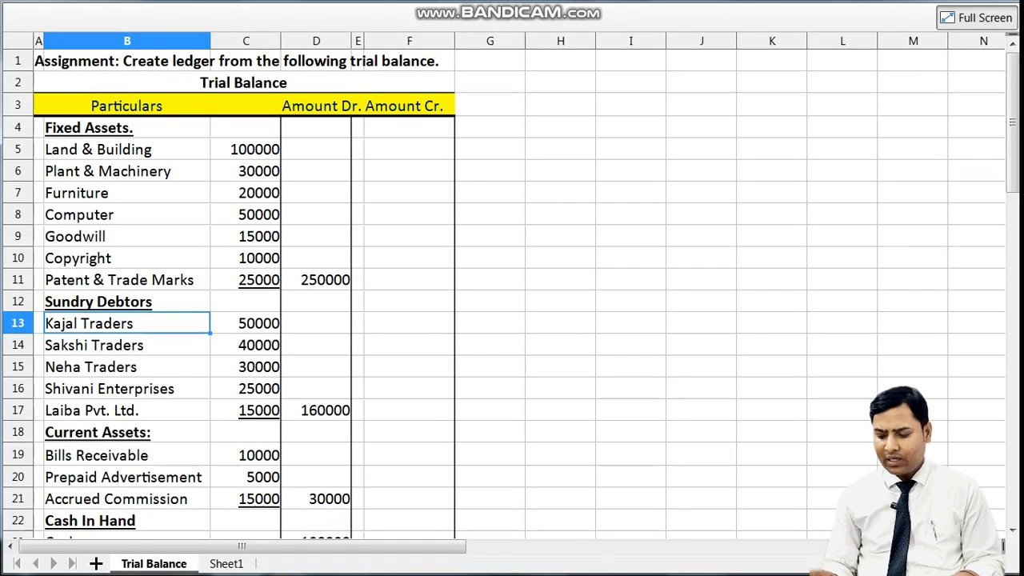
{"action": "key", "text": "Right"}
{"action": "key", "text": "alt+Tab"}
{"action": "type", "text": "50"}
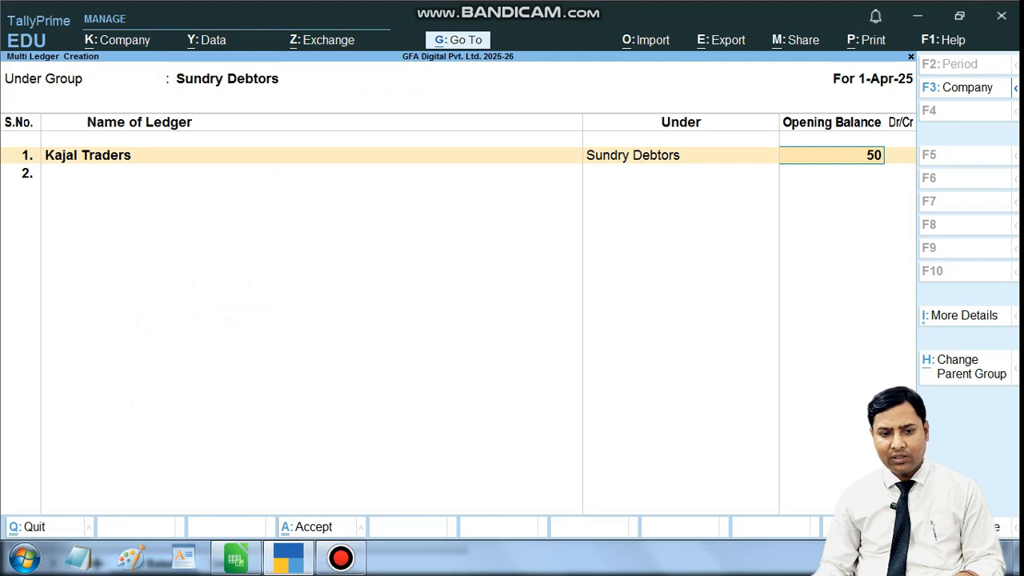
{"action": "type", "text": ",000"}
{"action": "key", "text": "Return"}
{"action": "key", "text": "Return"}
{"action": "key", "text": "Return"}
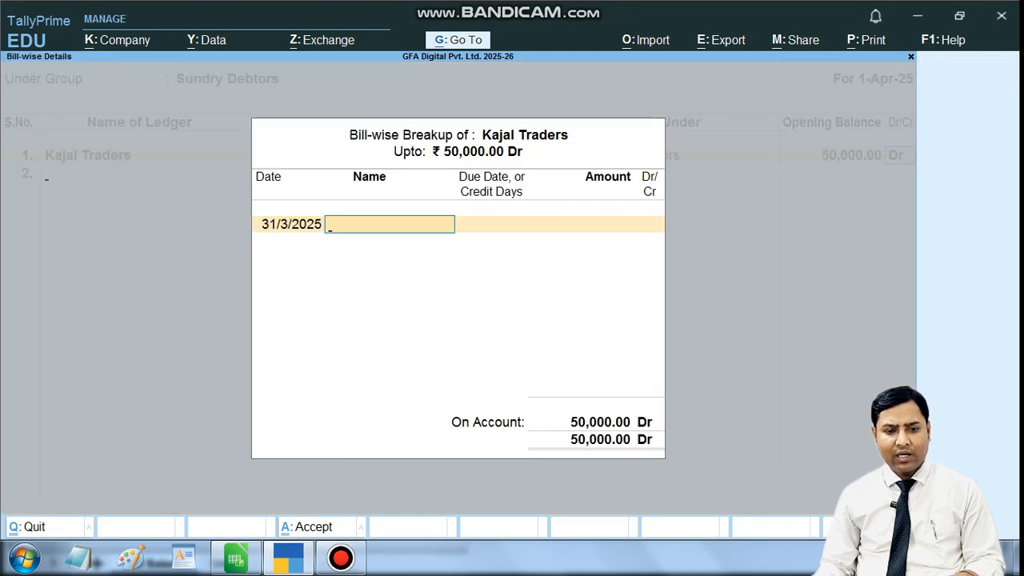
{"action": "key", "text": "Return"}
- Look up the next debtor in the Trial Balance spreadsheet and name the second ledger Sakshi Traders
{"action": "key", "text": "alt+Tab"}
{"action": "key", "text": "Down"}
{"action": "key", "text": "Down"}
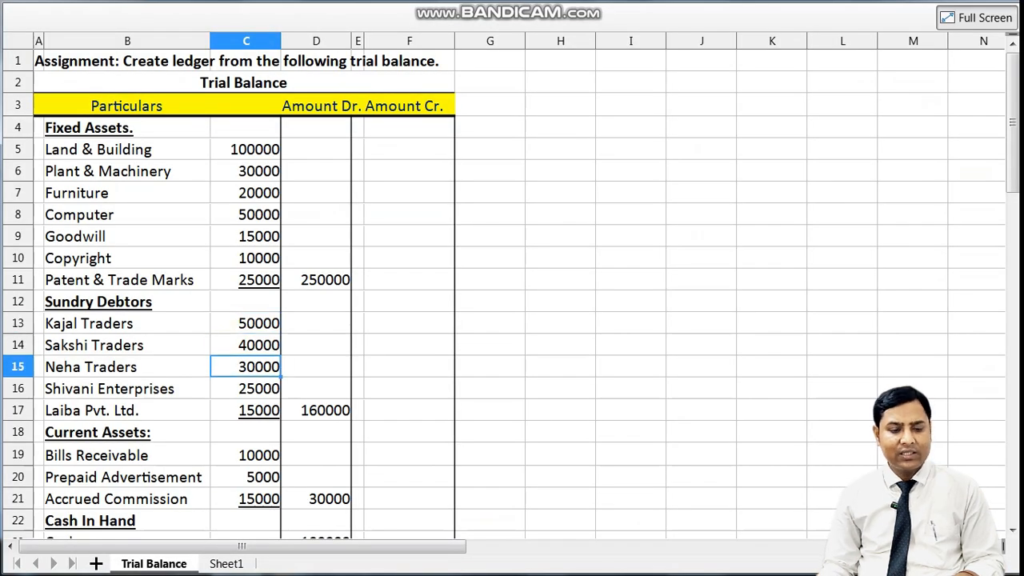
{"action": "key", "text": "Up"}
{"action": "key", "text": "alt+Tab"}
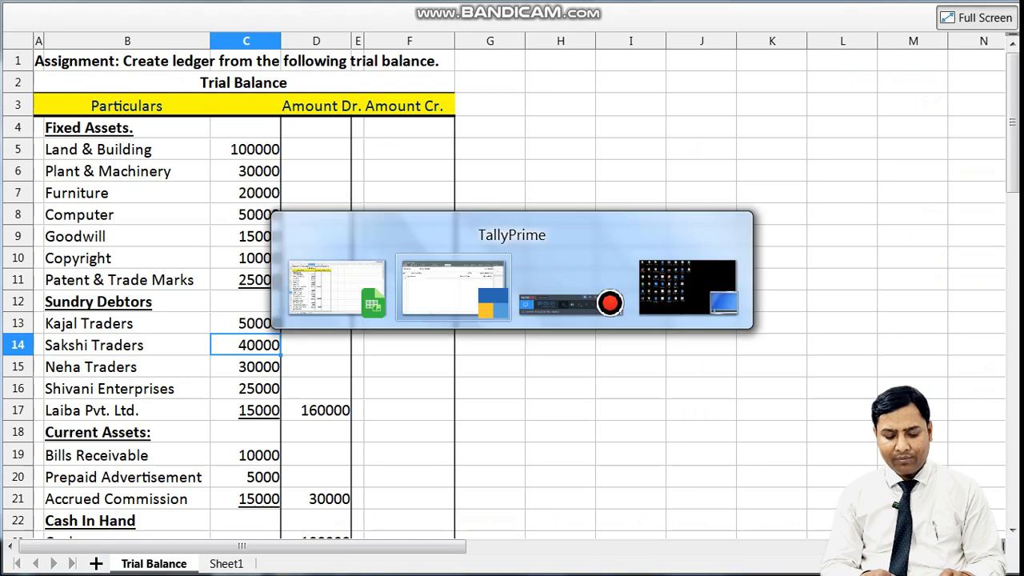
{"action": "type", "text": "Sakshu"}
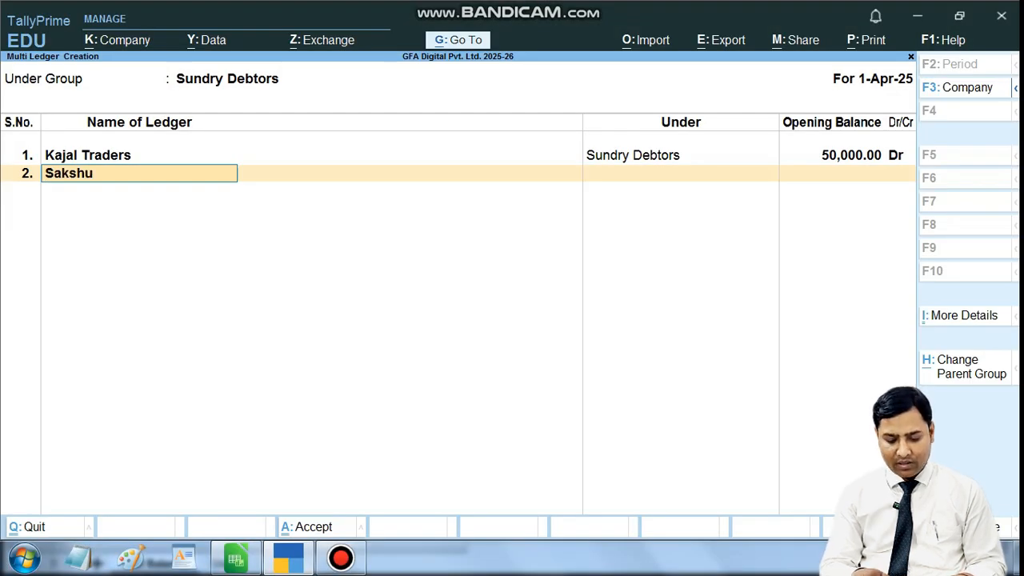
{"action": "key", "text": "BackSpace"}
{"action": "type", "text": "i"}
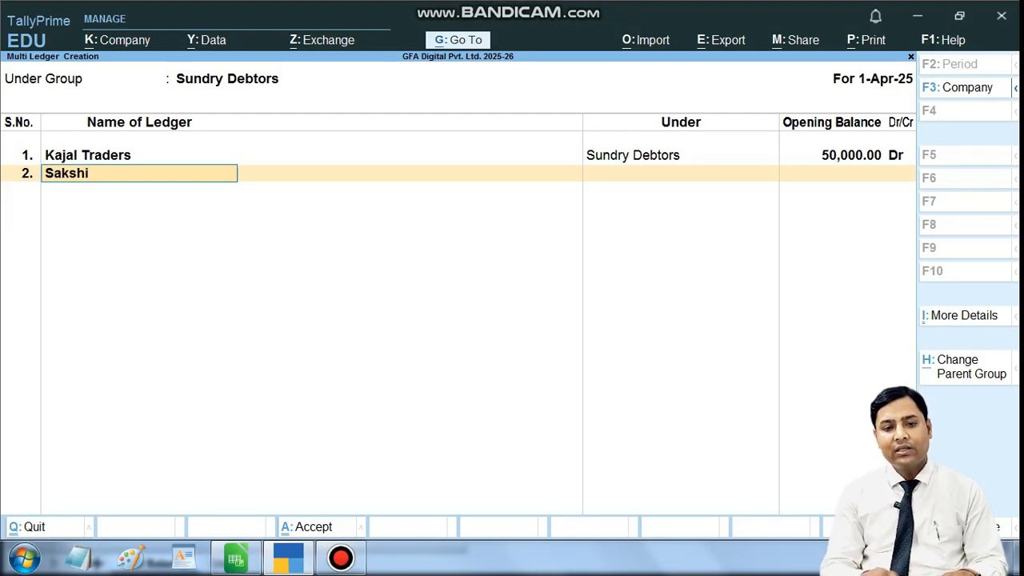
{"action": "type", "text": " Traders"}
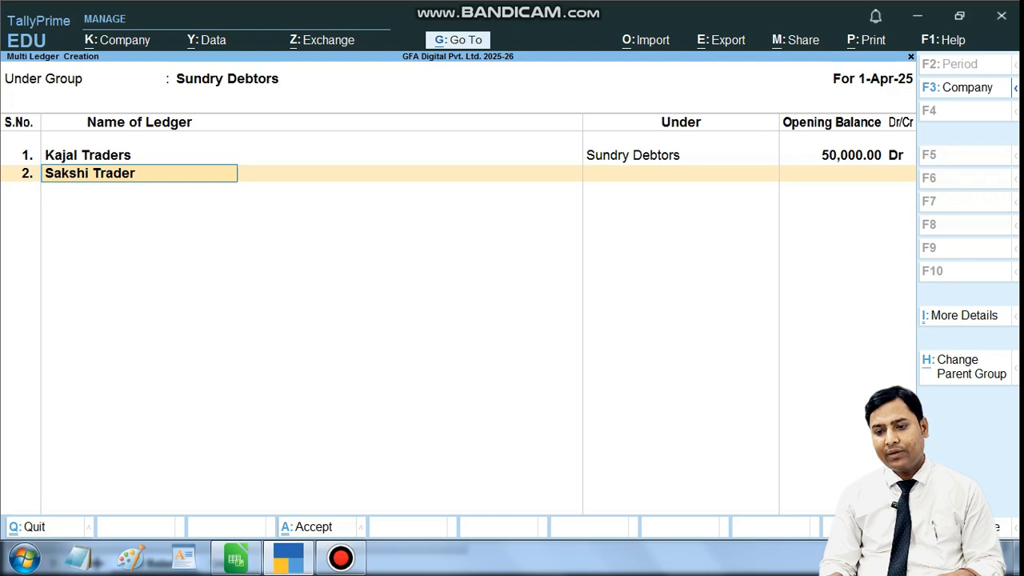
{"action": "key", "text": "Return"}
- Set the opening balance of Sakshi Traders to 40000 Dr from the spreadsheet, without any bill-wise details
{"action": "key", "text": "alt+Tab"}
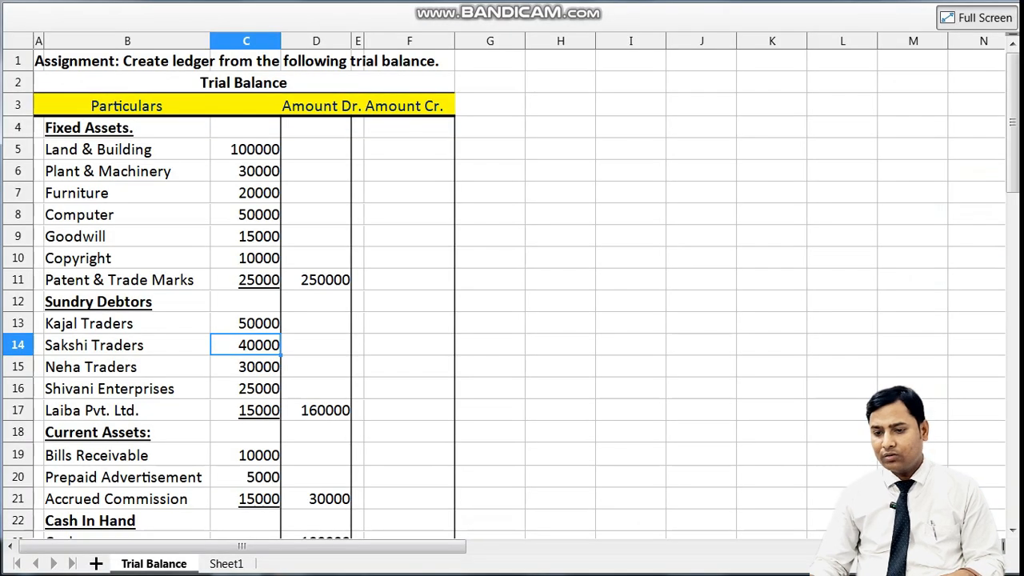
{"action": "key", "text": "alt+Tab"}
{"action": "type", "text": "40000"}
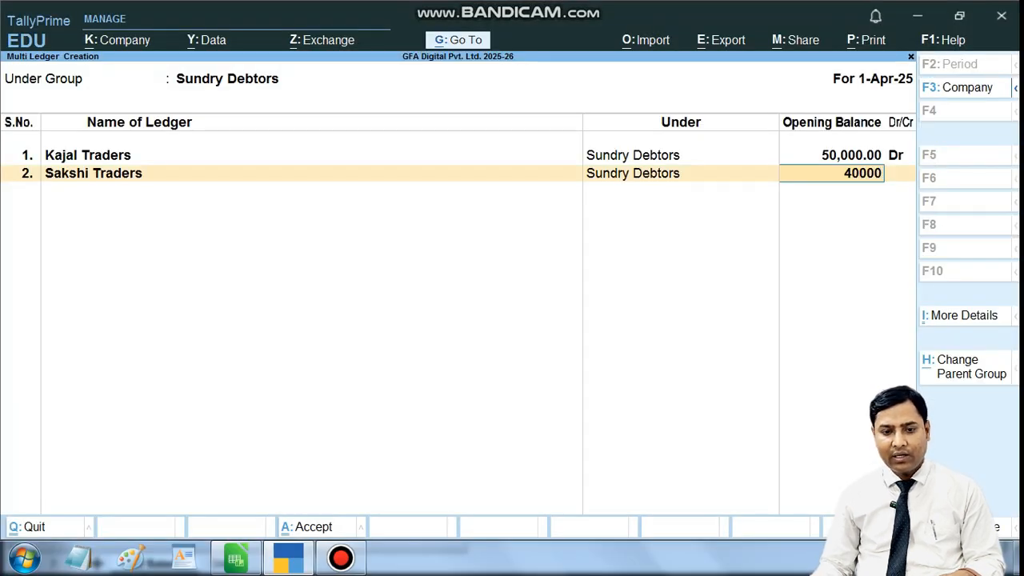
{"action": "key", "text": "Return"}
{"action": "key", "text": "Return"}
{"action": "key", "text": "Return"}
{"action": "key", "text": "Return"}
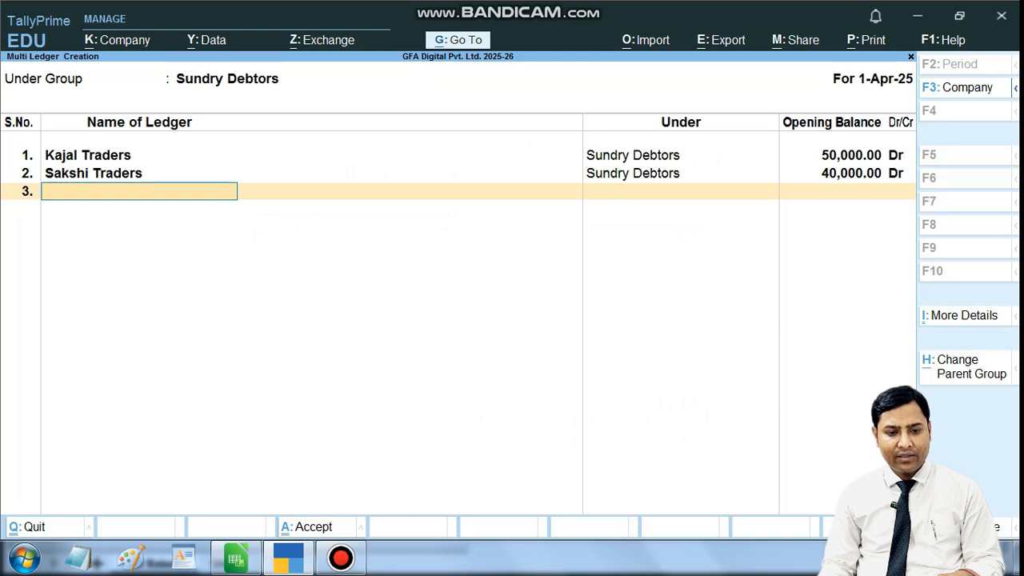
- Look up the third debtor in the Trial Balance spreadsheet and name the next ledger Neha Traders
{"action": "key", "text": "alt+Tab"}
{"action": "key", "text": "Down"}
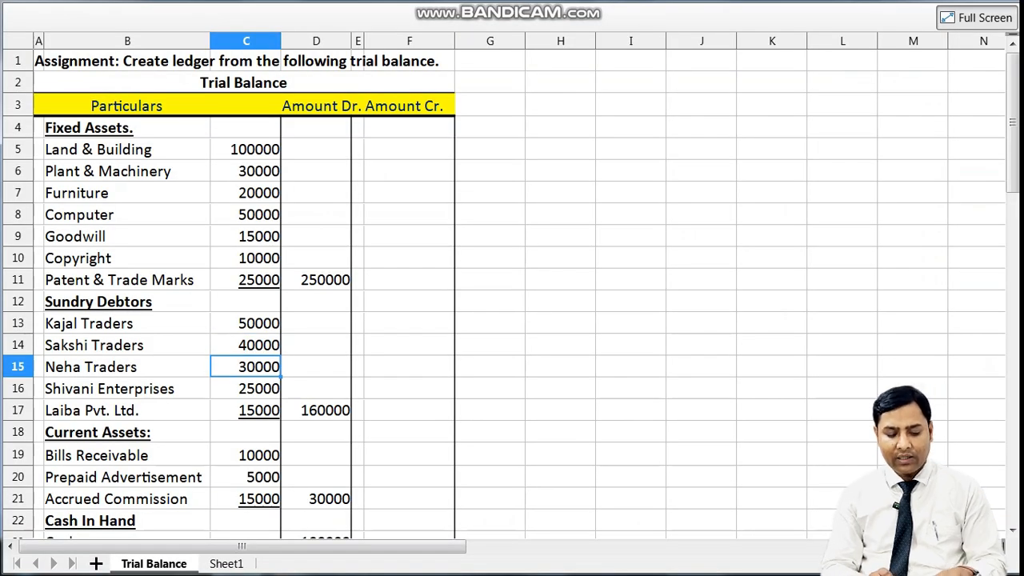
{"action": "key", "text": "alt+Tab"}
{"action": "type", "text": "Neha "}
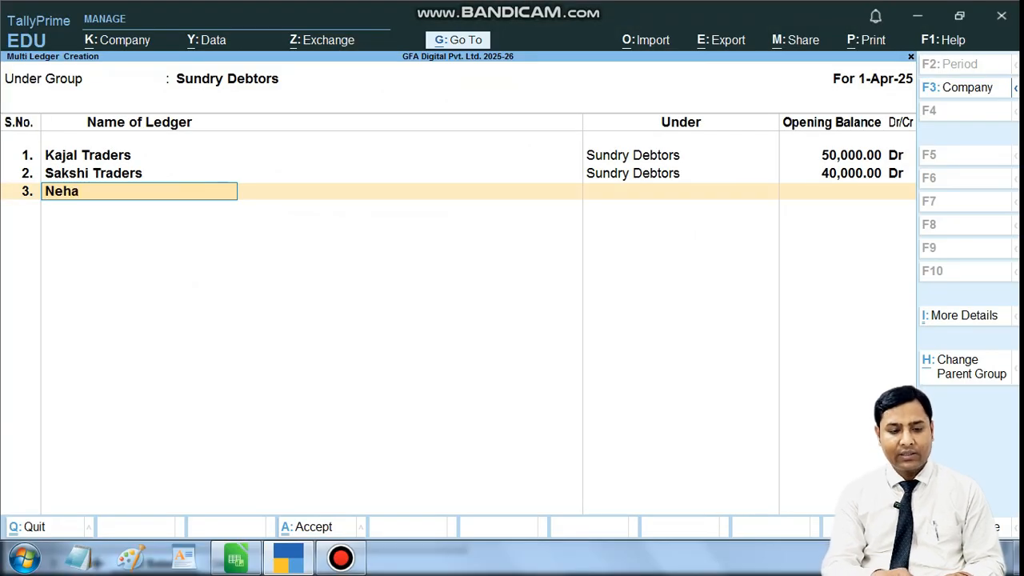
{"action": "type", "text": "Traders"}
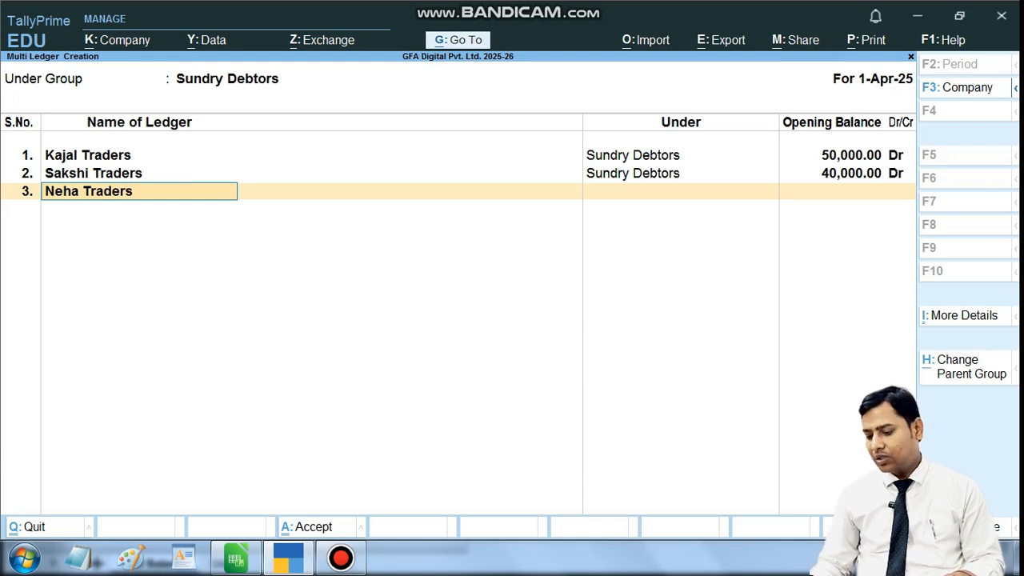
{"action": "key", "text": "Return"}
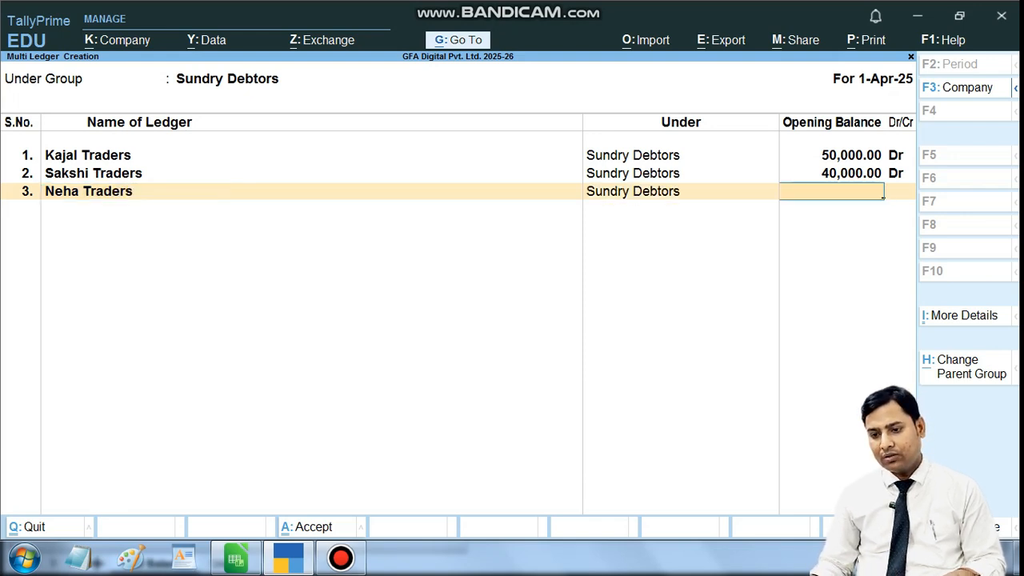
- Set the opening balance of Neha Traders to 30,000 Dr and leave its bill-wise breakup empty
{"action": "type", "text": "23"}
{"action": "key", "text": "BackSpace"}
{"action": "key", "text": "BackSpace"}
{"action": "type", "text": "3"}
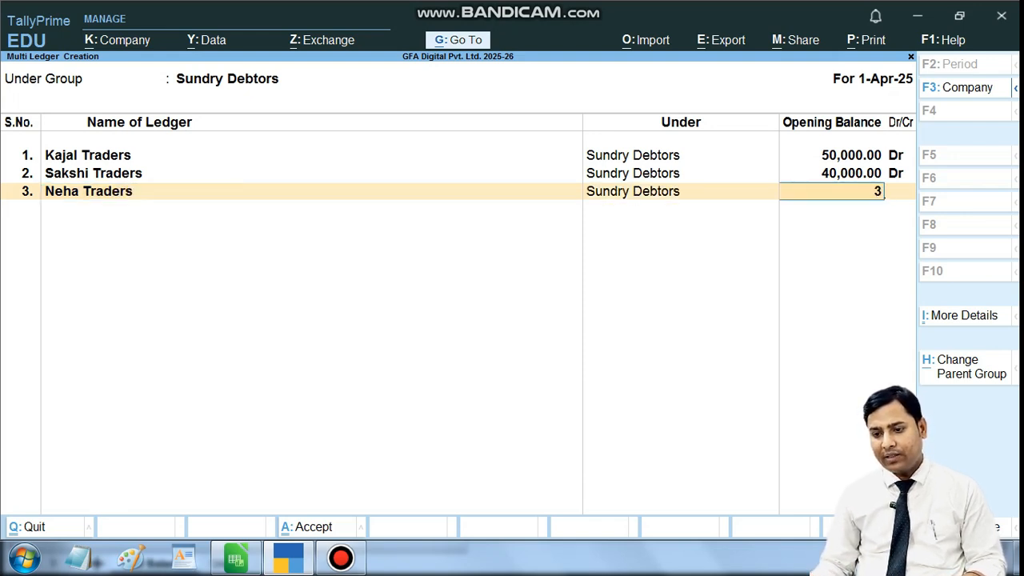
{"action": "type", "text": "0,0000"}
{"action": "key", "text": "Return"}
{"action": "key", "text": "Return"}
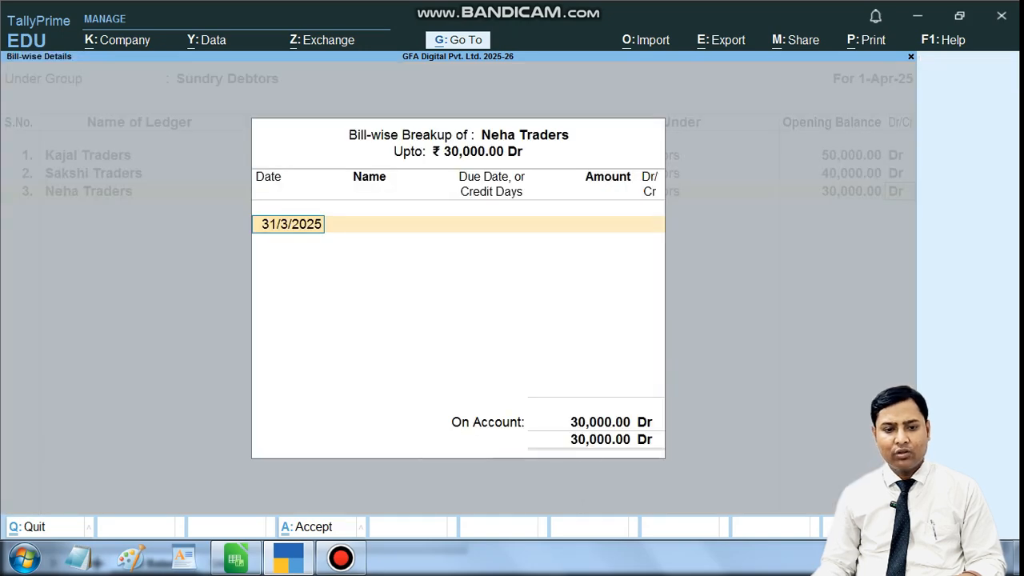
{"action": "key", "text": "Return"}
{"action": "key", "text": "Return"}
- Look up the fourth debtor in the Trial Balance spreadsheet and name the next ledger Shivani Enterprises
{"action": "key", "text": "alt+Tab"}
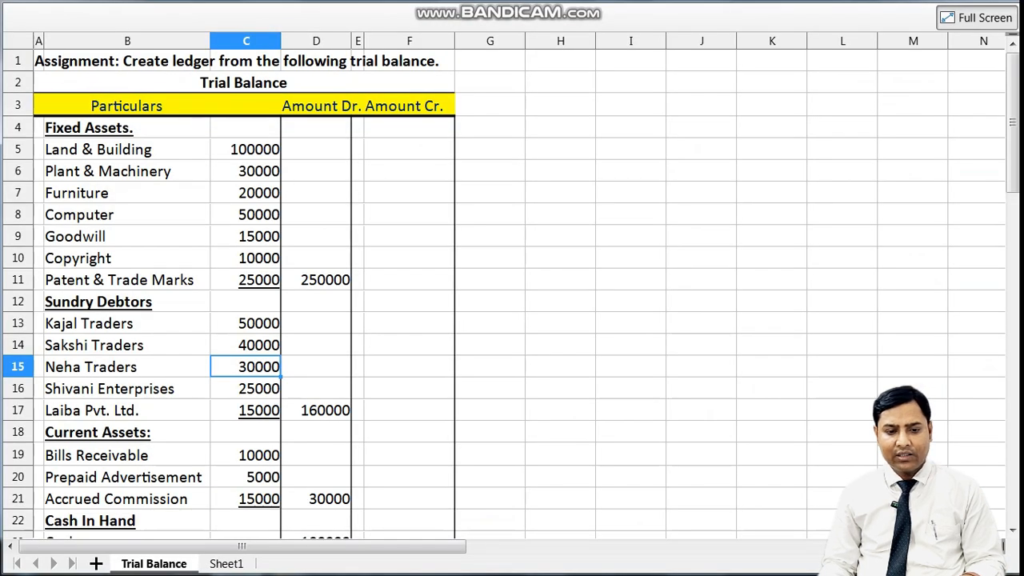
{"action": "key", "text": "Down"}
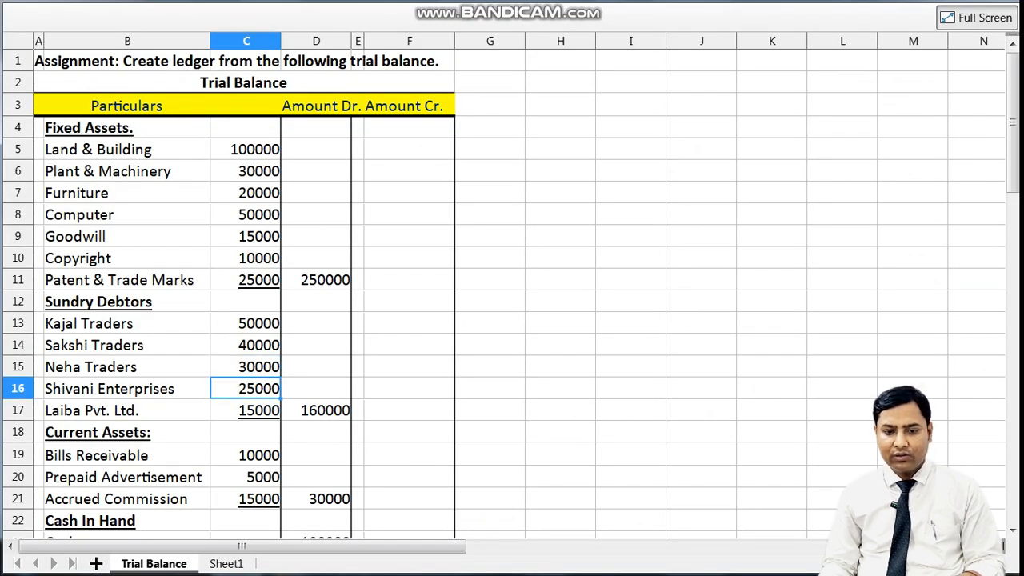
{"action": "key", "text": "alt+Tab"}
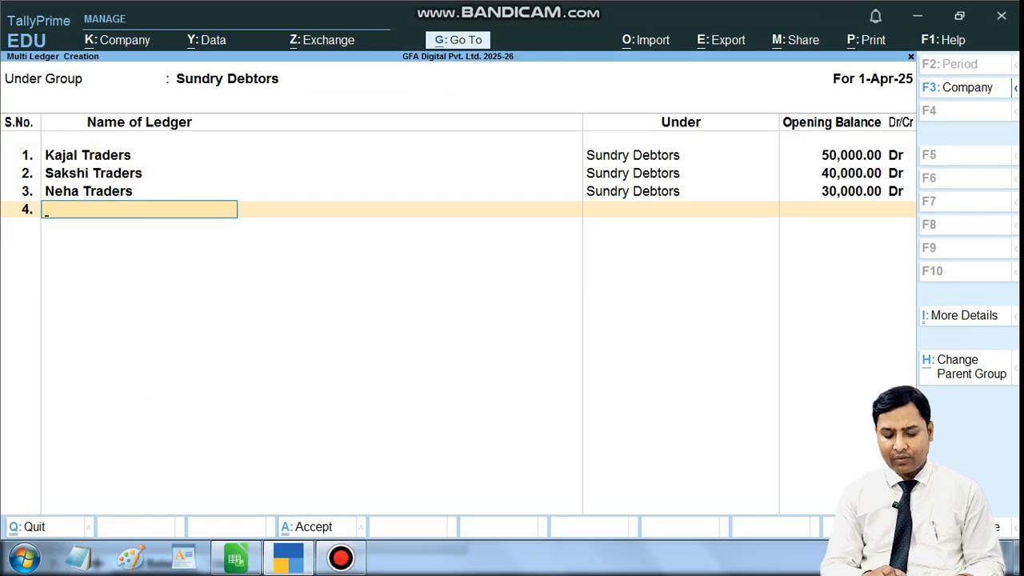
{"action": "type", "text": "Shivani"}
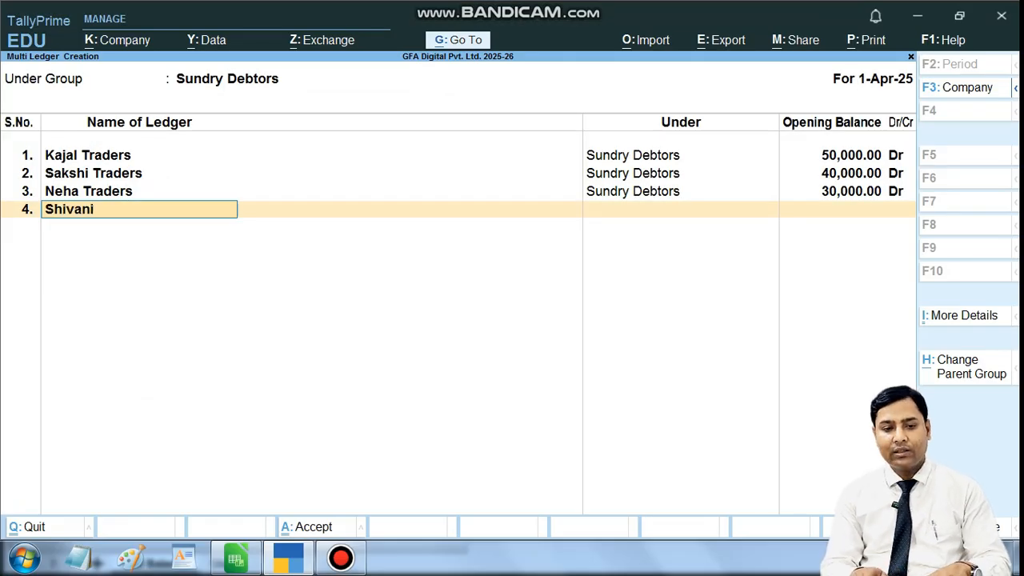
{"action": "type", "text": " Enterp"}
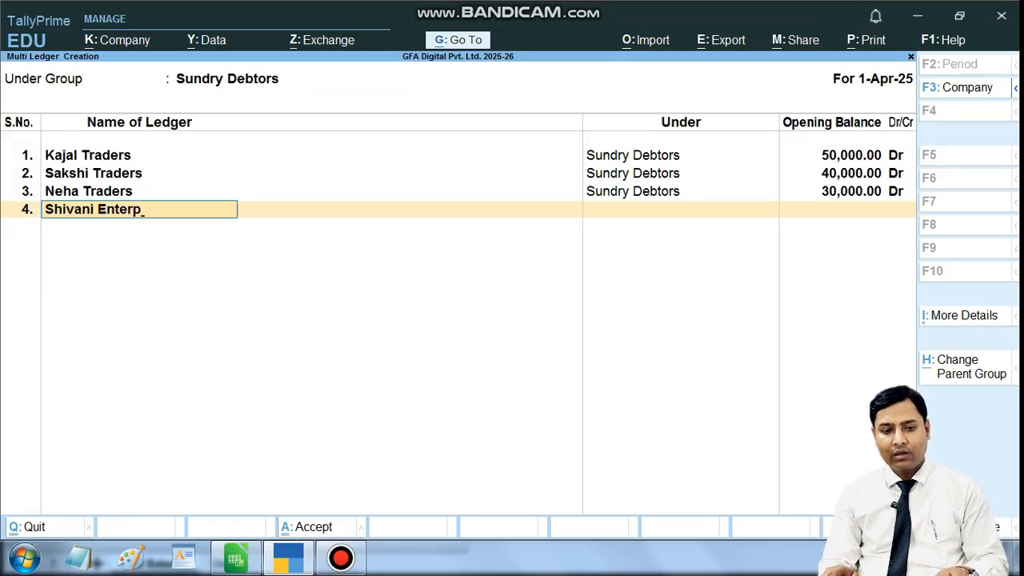
{"action": "type", "text": "rises"}
{"action": "key", "text": "Return"}
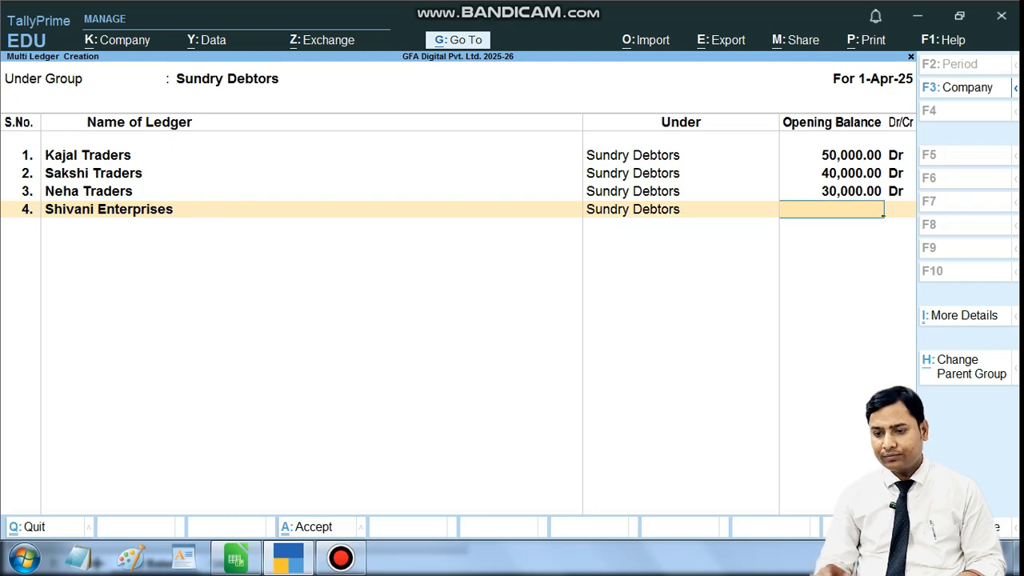
- Set the opening balance of Shivani Enterprises to 25000 Dr without bill-wise details, and return to the Trial Balance spreadsheet
{"action": "type", "text": "25000"}
{"action": "key", "text": "Return"}
{"action": "key", "text": "Return"}
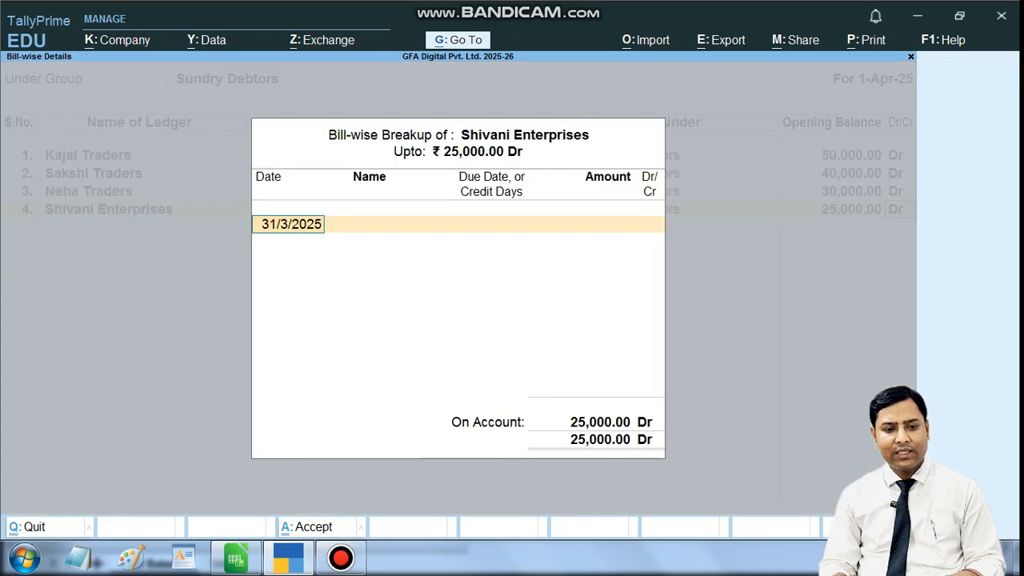
{"action": "key", "text": "Return"}
{"action": "key", "text": "Return"}
{"action": "key", "text": "alt+Tab"}
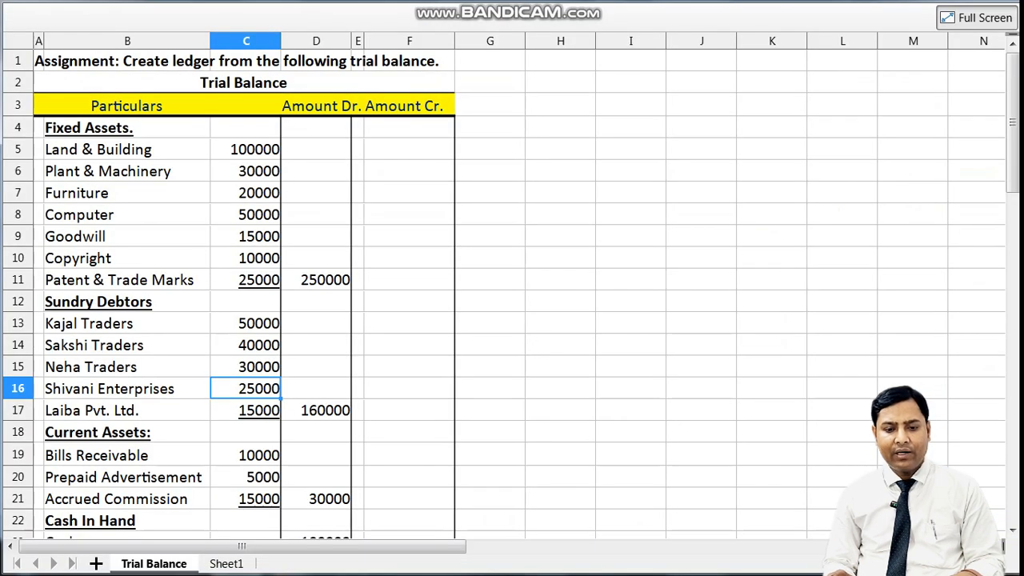
- Look up the fifth debtor in the Trial Balance spreadsheet and name the next TallyPrime ledger Liaba Pvt. Ltd
{"action": "key", "text": "Down"}
{"action": "key", "text": "alt+Tab"}
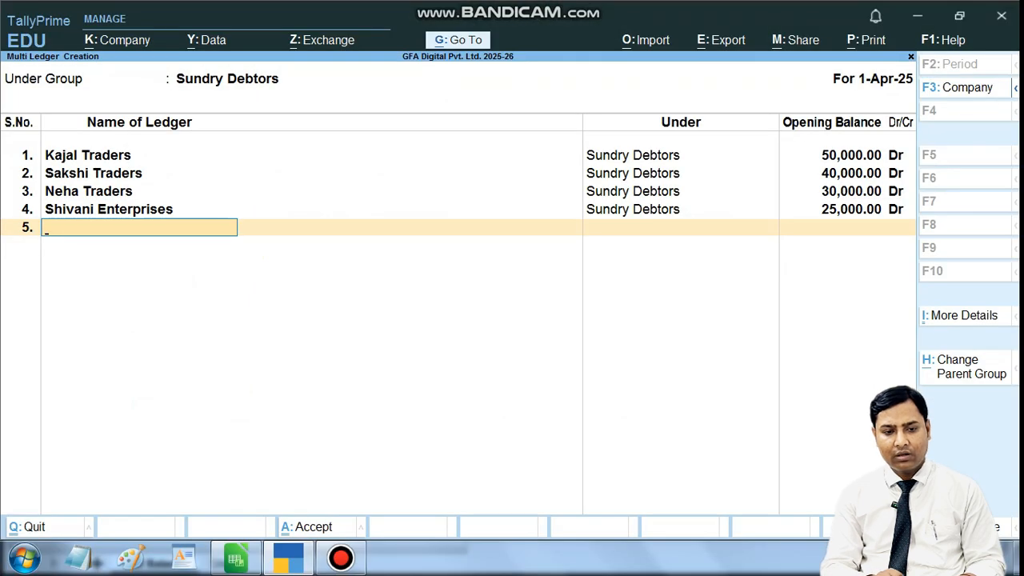
{"action": "type", "text": "Liaba"}
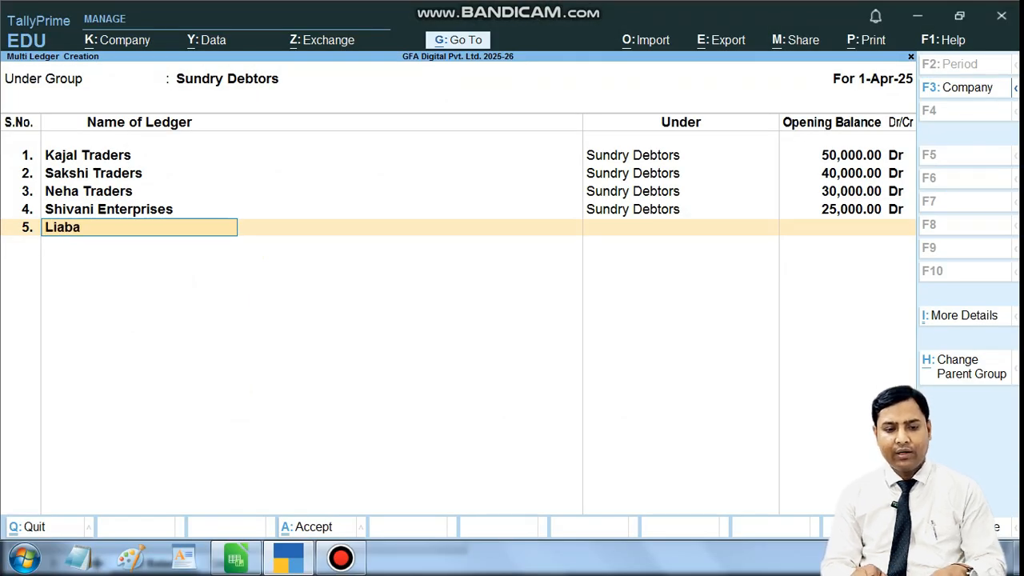
{"action": "type", "text": " Pvt"}
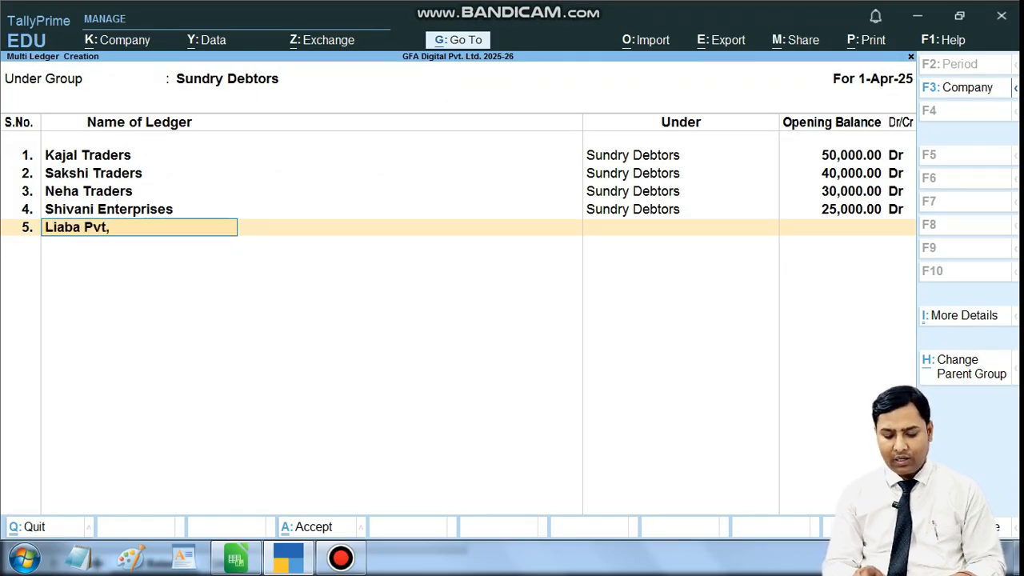
{"action": "type", "text": ". Ltd."}
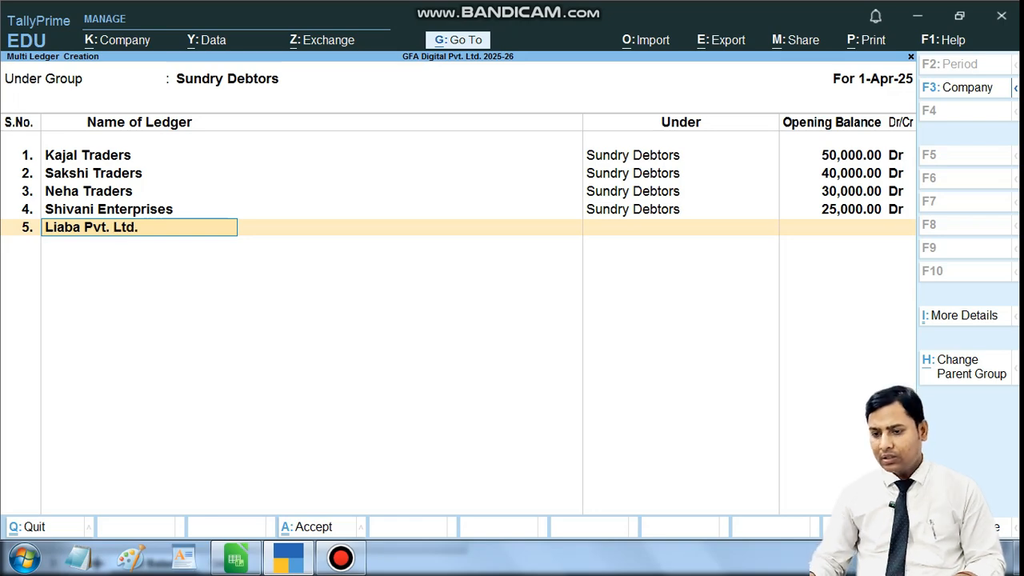
- Set the opening balance of Liaba Pvt. Ltd. to 15,000 and check it against the Trial Balance spreadsheet
{"action": "key", "text": "Return"}
{"action": "type", "text": "15"}
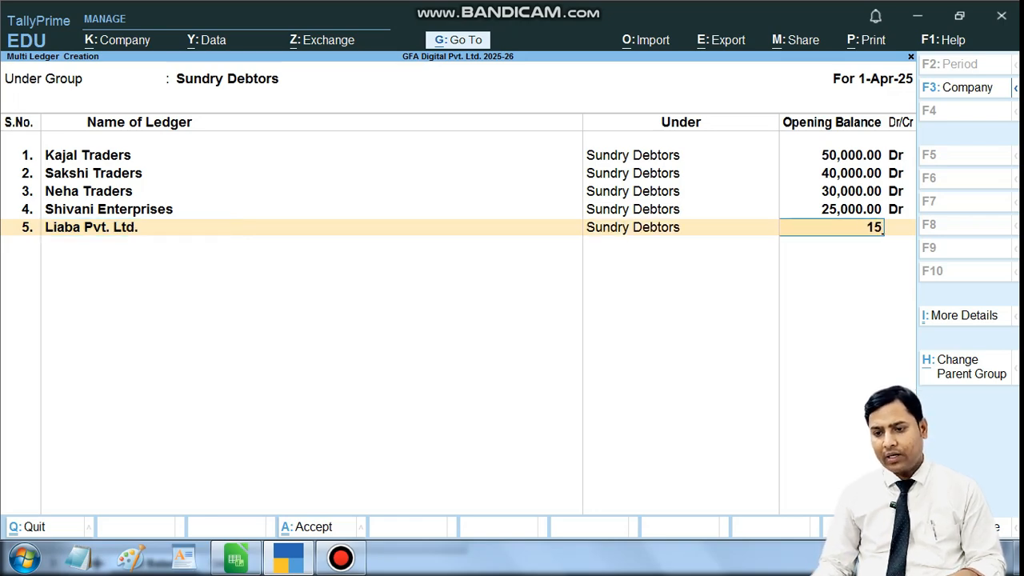
{"action": "type", "text": ",000"}
{"action": "key", "text": "Return"}
{"action": "key", "text": "alt+Tab"}
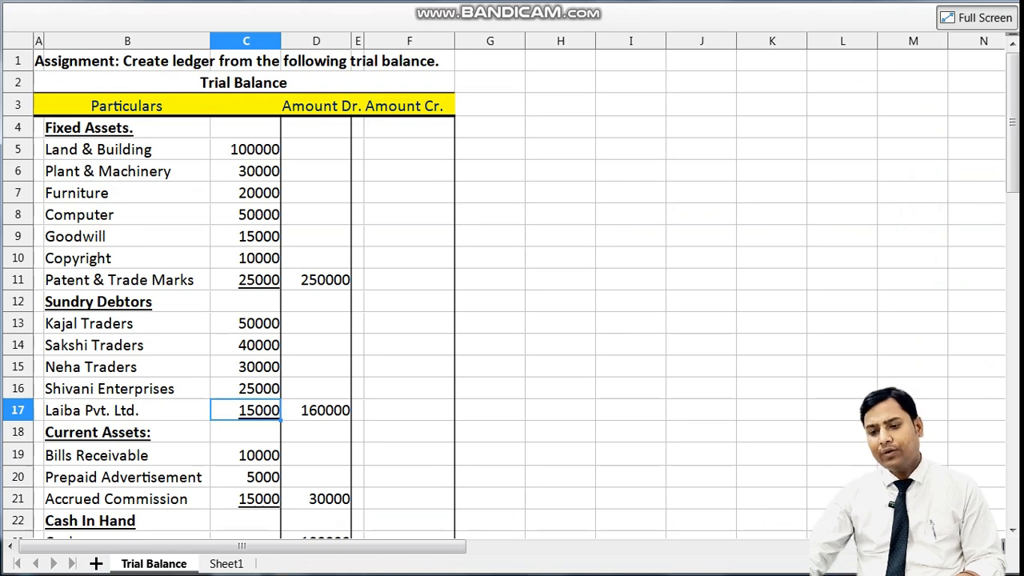
{"action": "key", "text": "alt+Tab"}
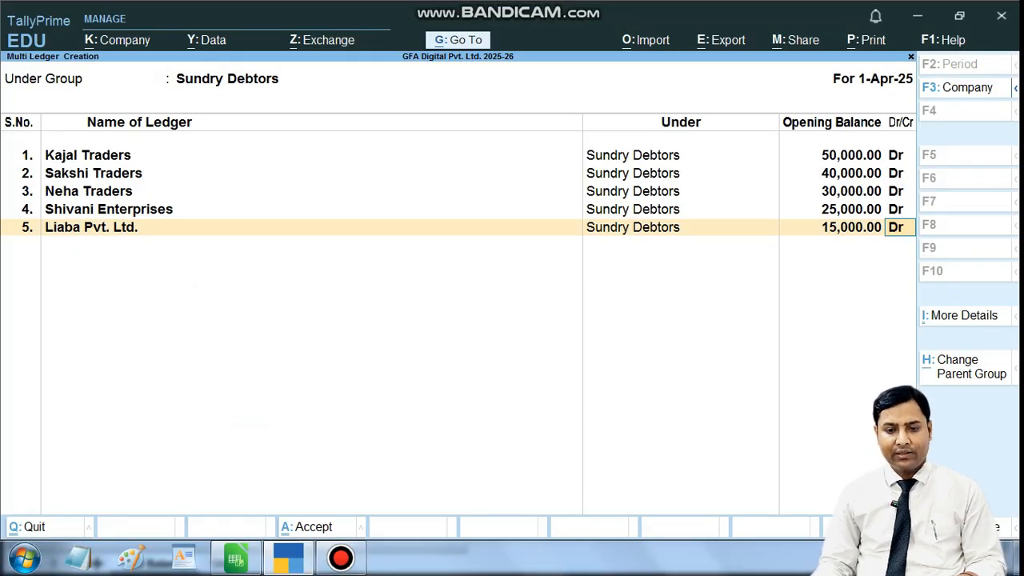
- Confirm the Liaba Pvt. Ltd. balance as Dr without bill-wise details and save the Sundry Debtors ledgers
{"action": "key", "text": "Return"}
{"action": "key", "text": "Return"}
{"action": "key", "text": "Return"}
{"action": "key", "text": "Return"}
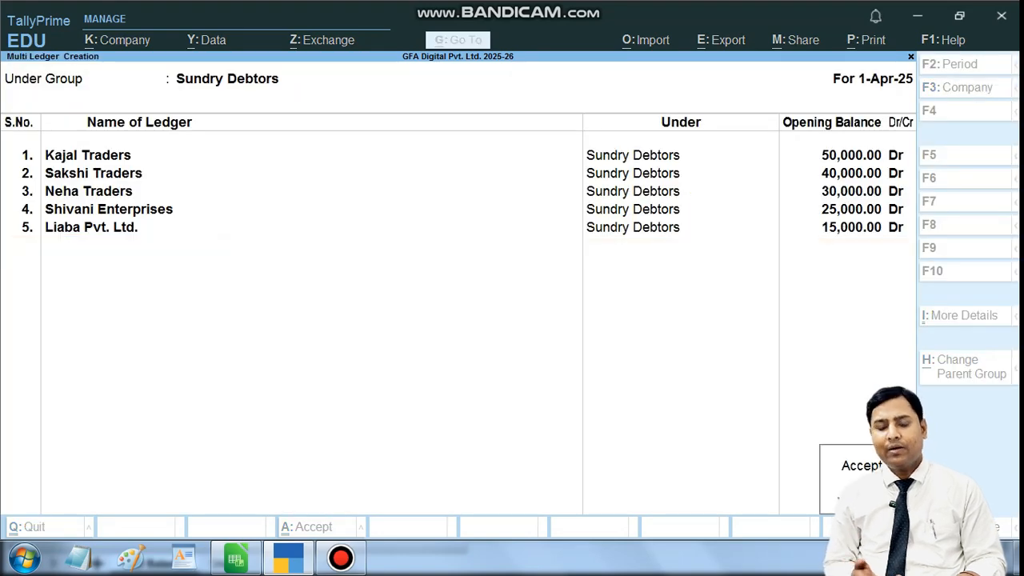
{"action": "key", "text": "Return"}
- Start a new multi-ledger creation under the Current Assets group, checking the next group heading in the Trial Balance spreadsheet
{"action": "key", "text": "alt+h"}
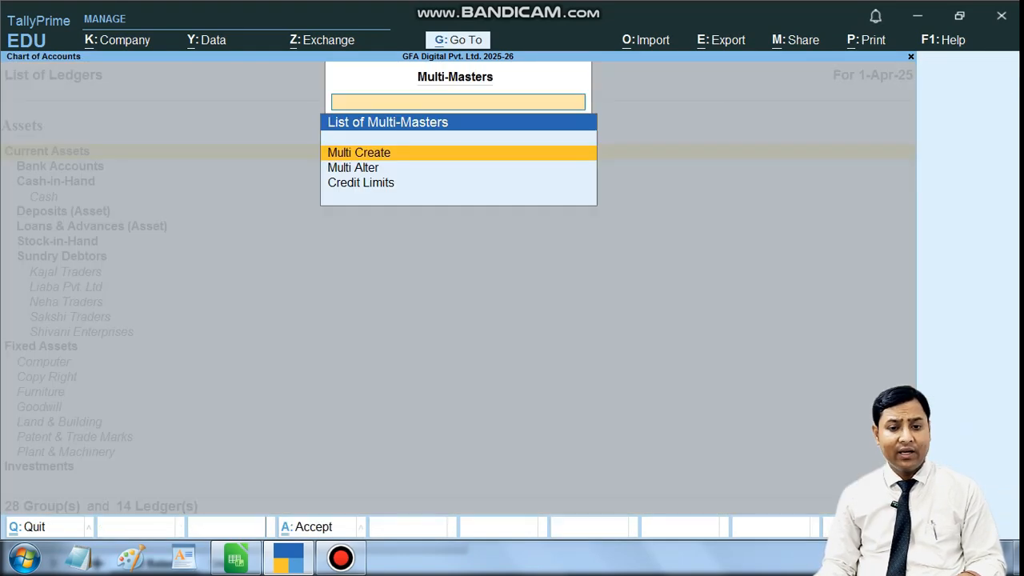
{"action": "key", "text": "Down"}
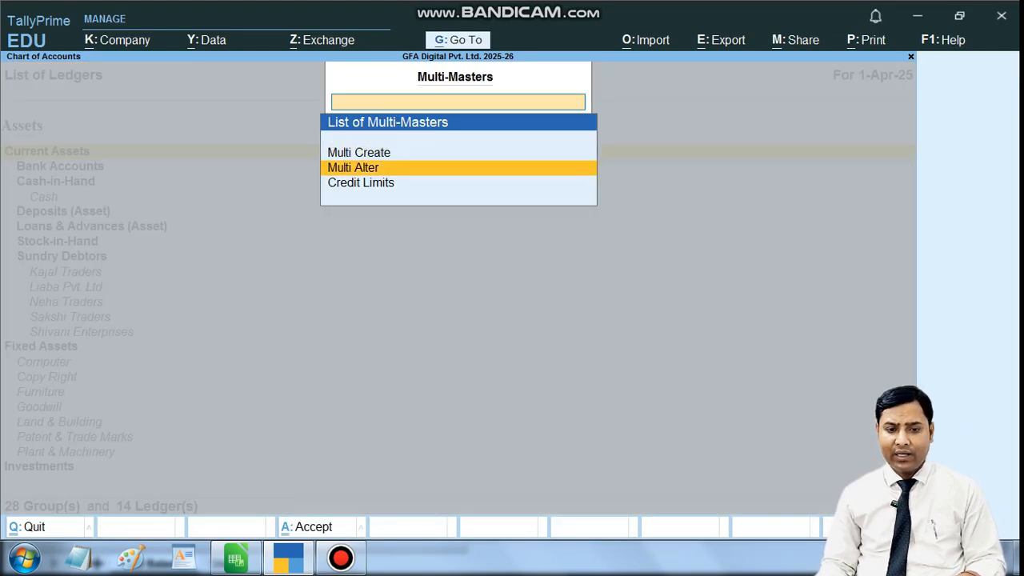
{"action": "key", "text": "Up"}
{"action": "key", "text": "Return"}
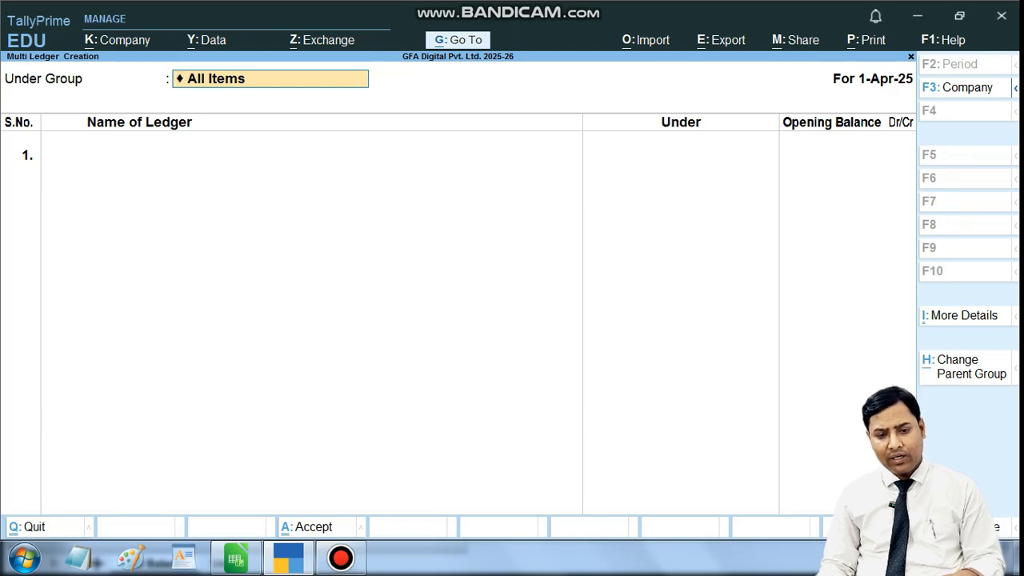
{"action": "key", "text": "alt+Tab"}
{"action": "key", "text": "Down"}
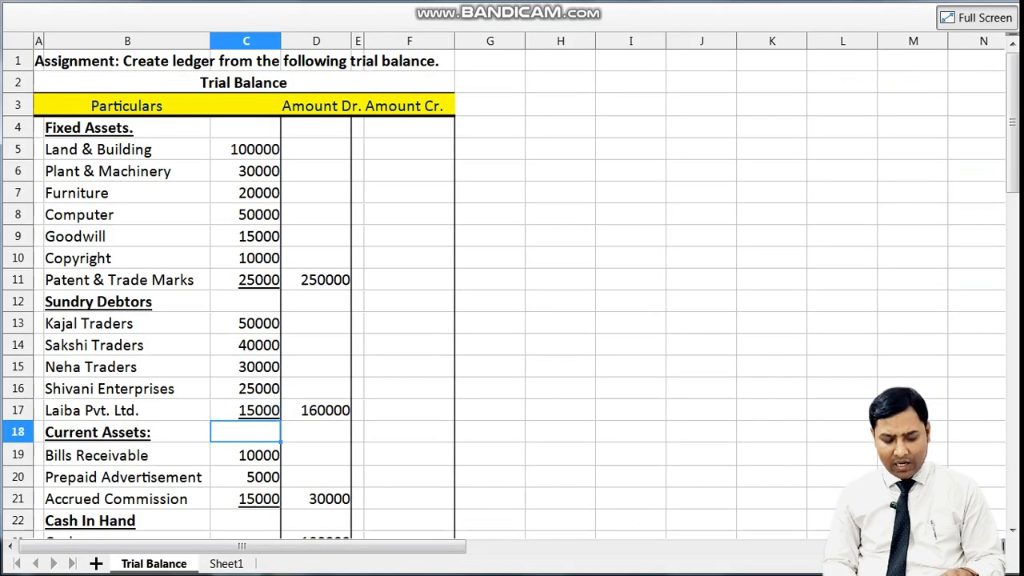
{"action": "key", "text": "alt+Tab"}
{"action": "type", "text": "Cur"}
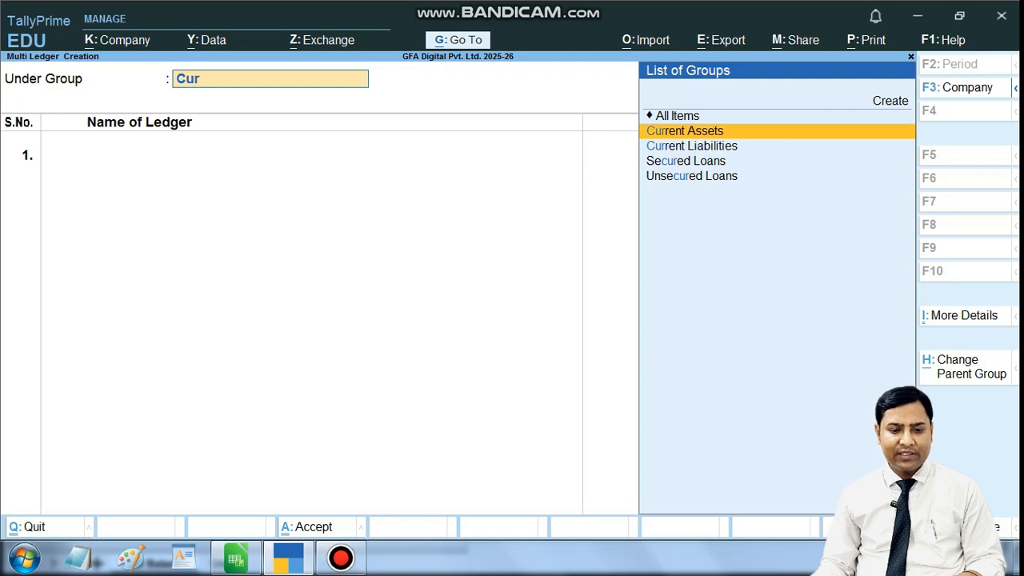
{"action": "key", "text": "Return"}
- Look up the current assets in the Trial Balance spreadsheet and name the first ledger Bills Receivable
{"action": "key", "text": "alt+Tab"}
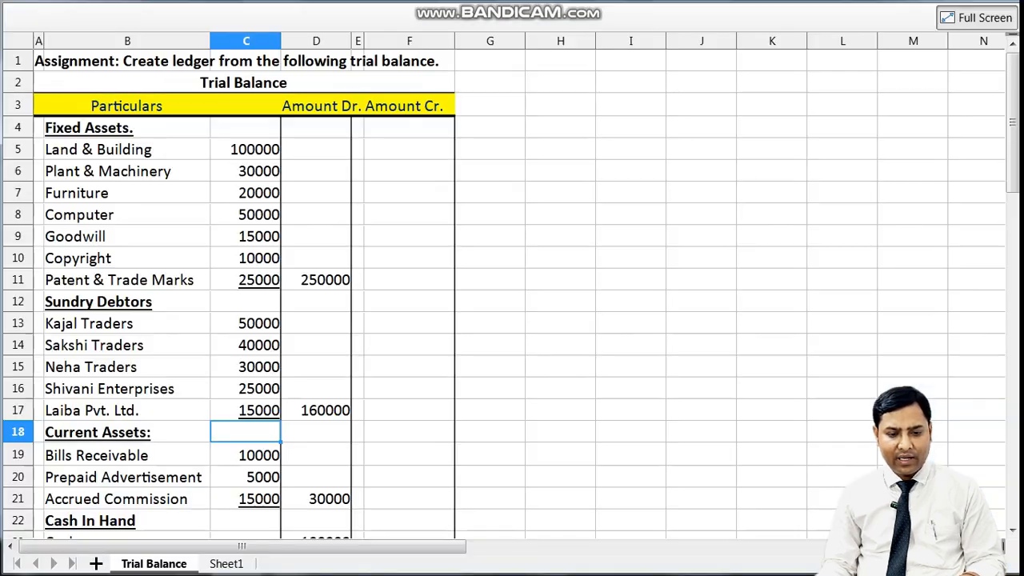
{"action": "key", "text": "Down"}
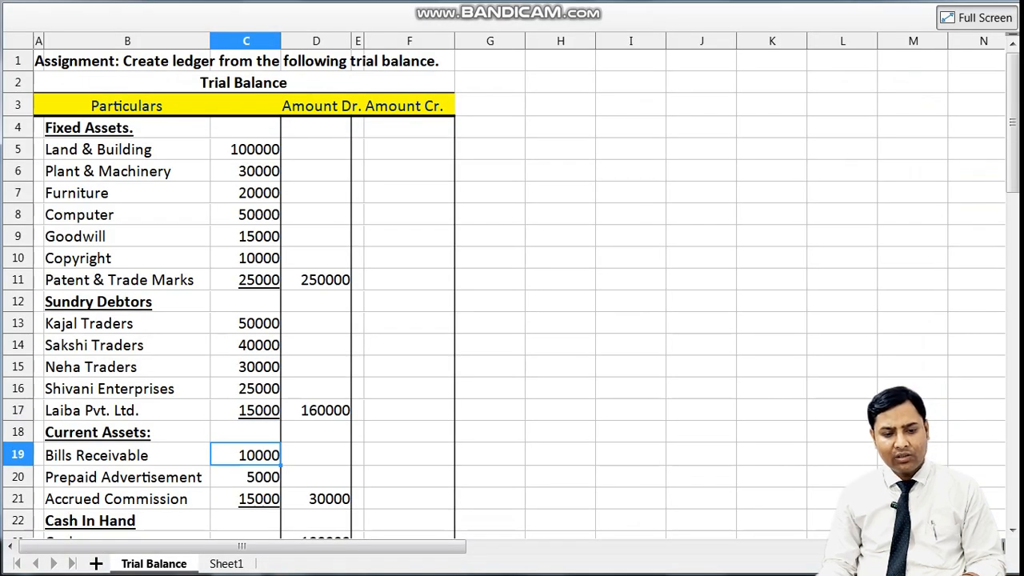
{"action": "key", "text": "Down"}
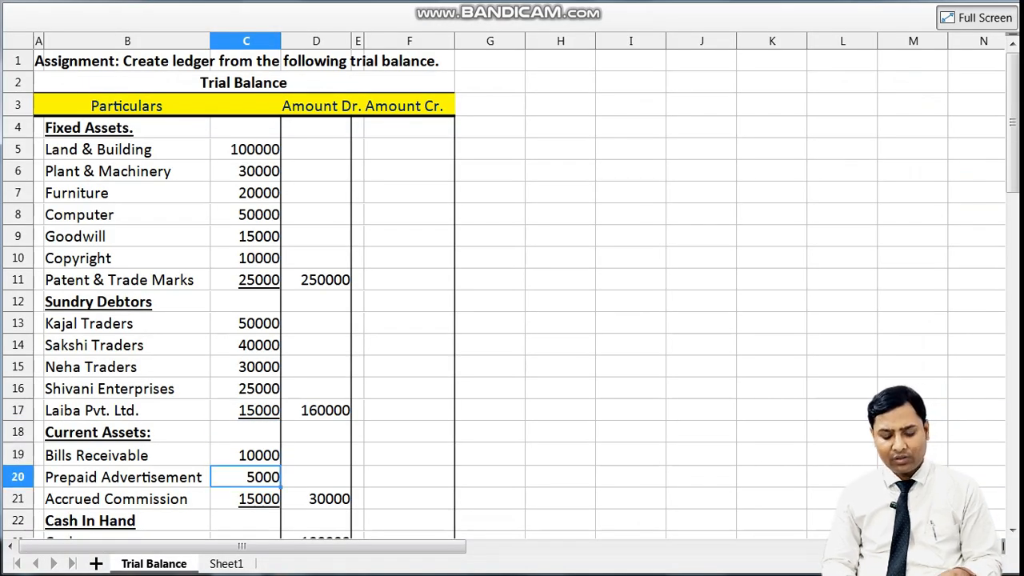
{"action": "key", "text": "alt+Tab"}
{"action": "type", "text": "Billa"}
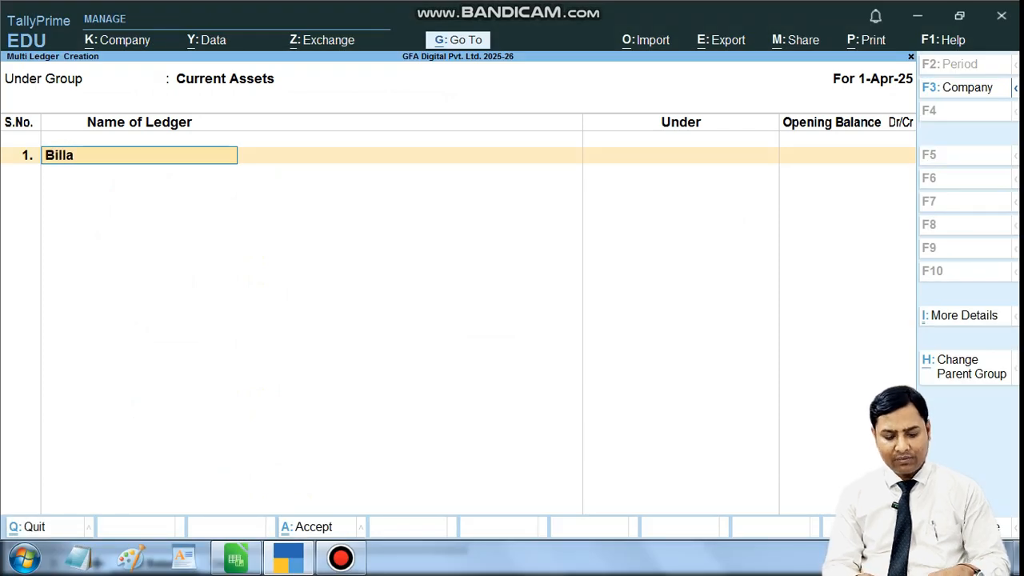
{"action": "key", "text": "BackSpace"}
{"action": "type", "text": "s "}
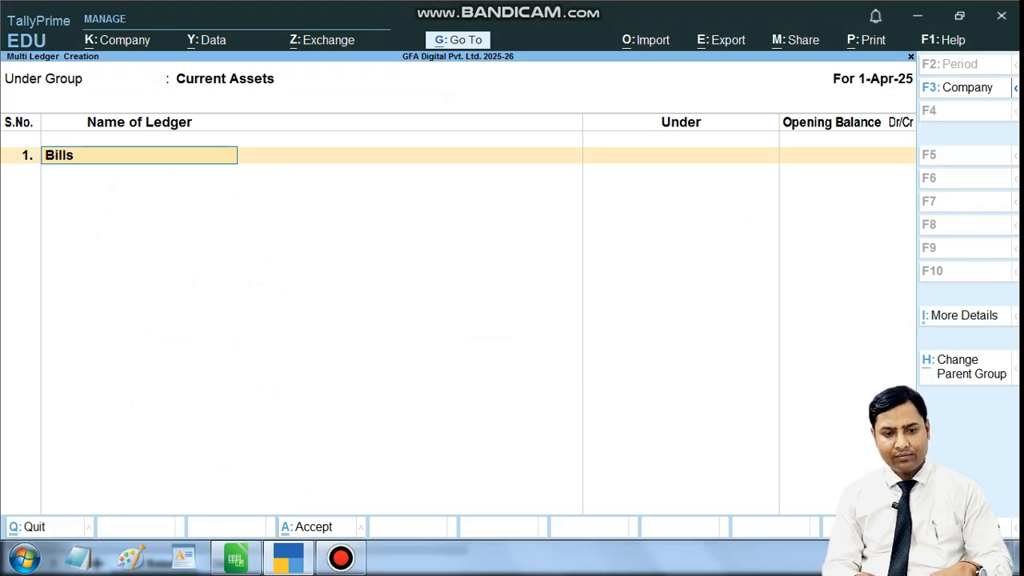
{"action": "type", "text": "Recei"}
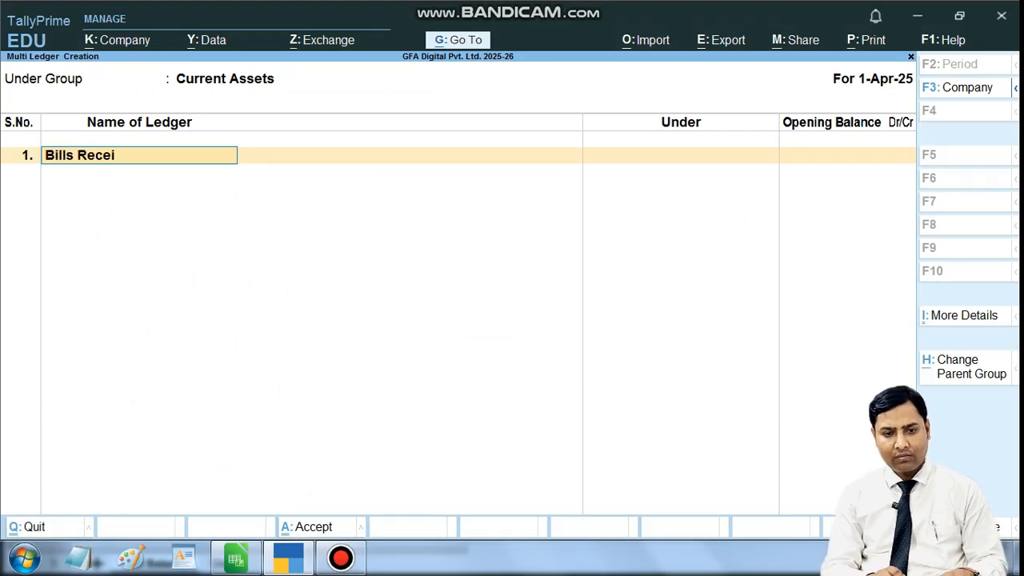
{"action": "type", "text": "vab"}
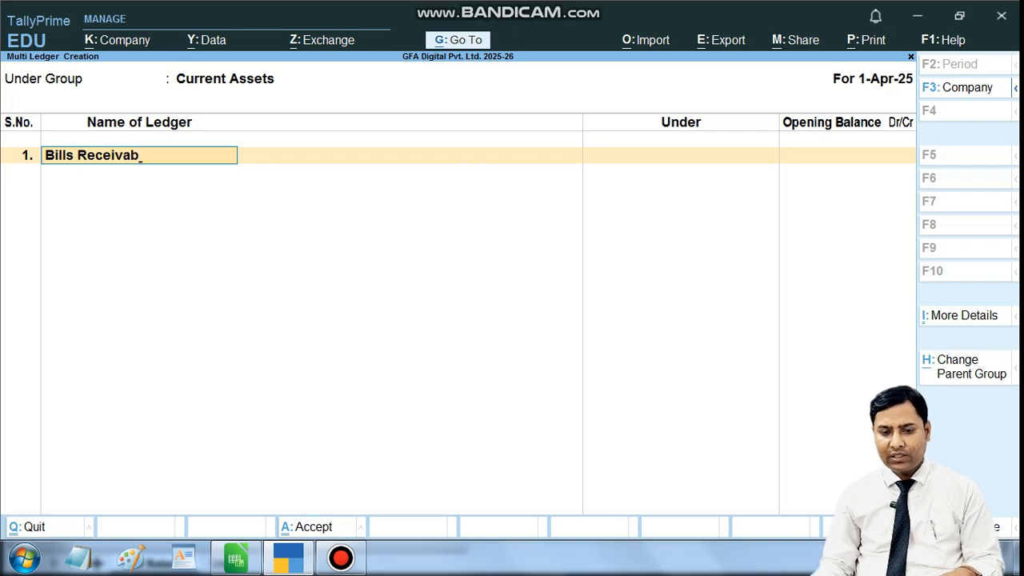
{"action": "type", "text": "le"}
- Check the Bills Receivable amount in the Trial Balance spreadsheet and set its opening balance to 10000 Dr
{"action": "key", "text": "Return"}
{"action": "key", "text": "alt+Tab"}
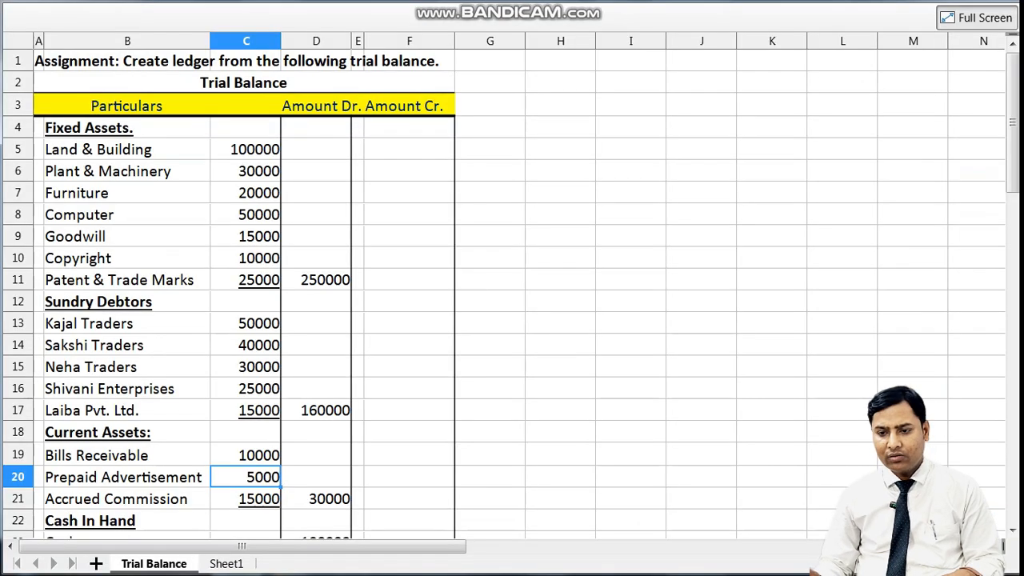
{"action": "key", "text": "alt+Tab"}
{"action": "type", "text": "10000"}
{"action": "key", "text": "Return"}
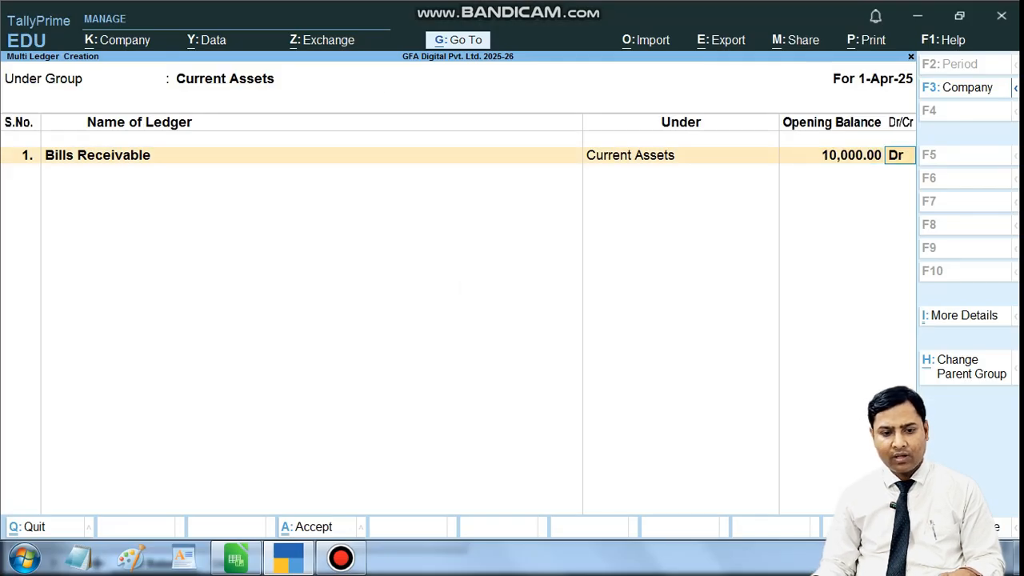
{"action": "key", "text": "Return"}
- Look up the second current asset in the Trial Balance spreadsheet and name the next ledger Prepaid Advertisement
{"action": "key", "text": "alt+Tab"}
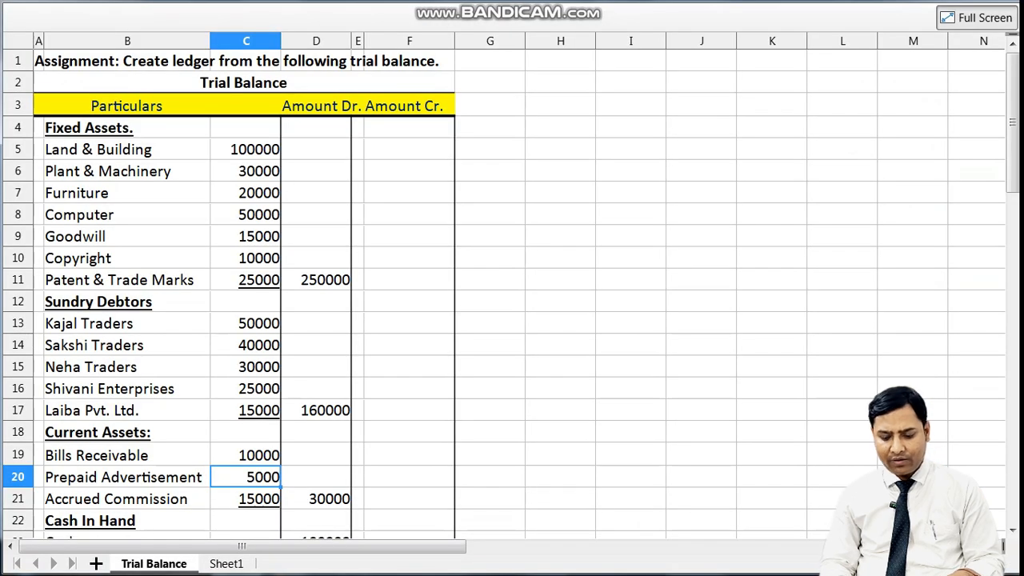
{"action": "key", "text": "alt+Tab"}
{"action": "type", "text": "Pre"}
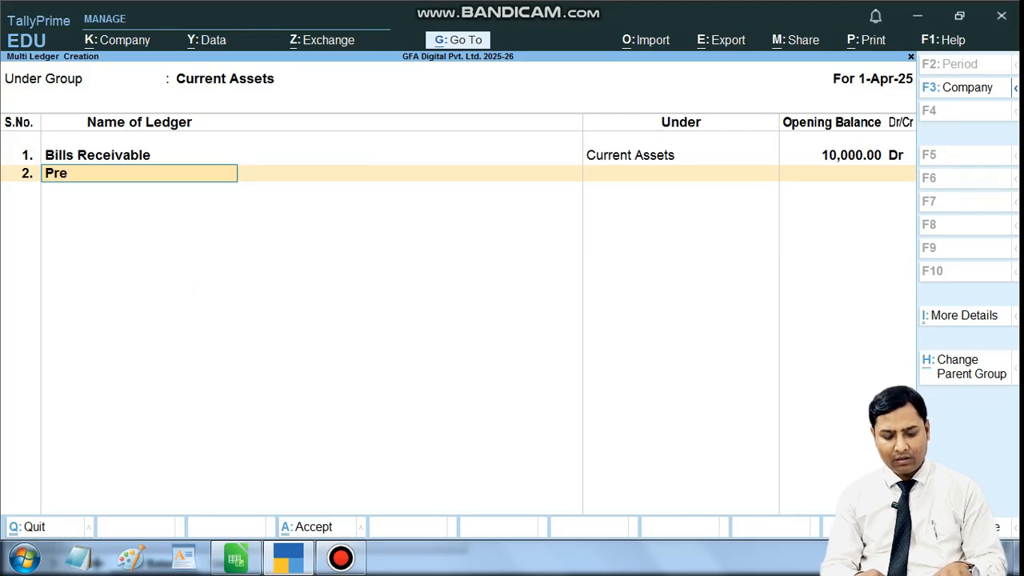
{"action": "type", "text": "paid adve"}
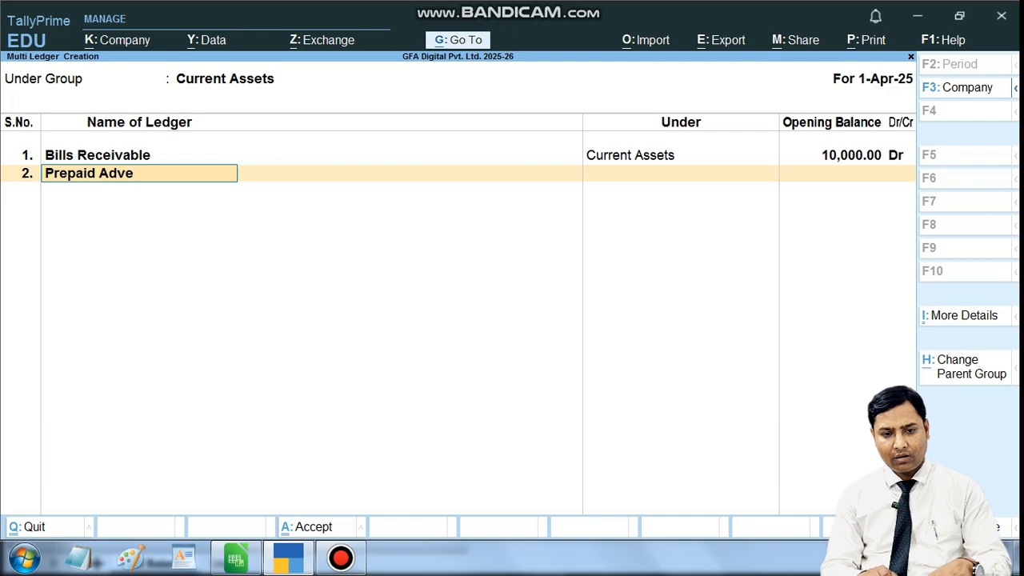
{"action": "type", "text": "rtisement"}
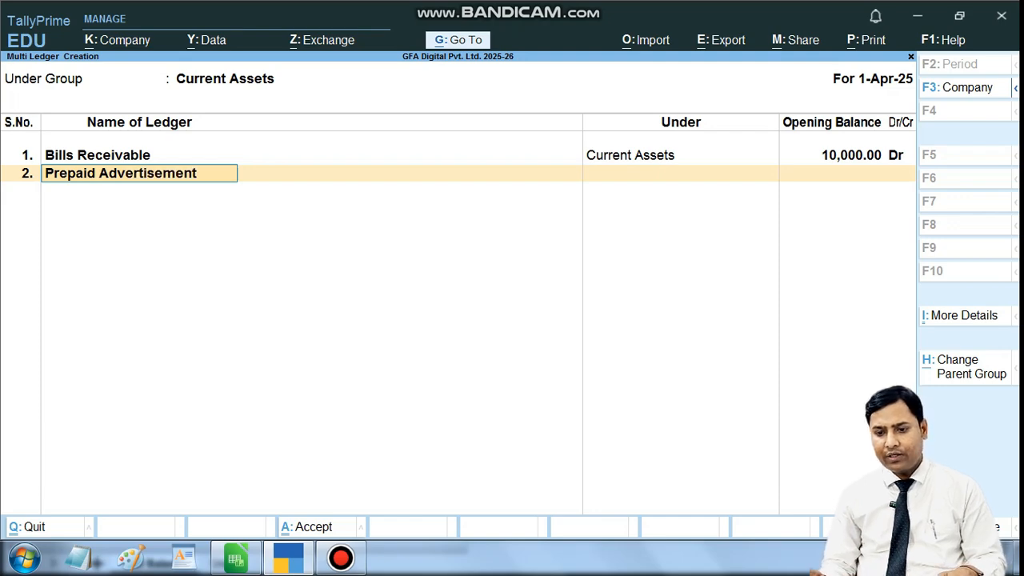
- Check the Prepaid Advertisement amount in the Trial Balance spreadsheet and set its opening balance to 5000 Dr
{"action": "key", "text": "Return"}
{"action": "key", "text": "Return"}
{"action": "key", "text": "alt+Tab"}
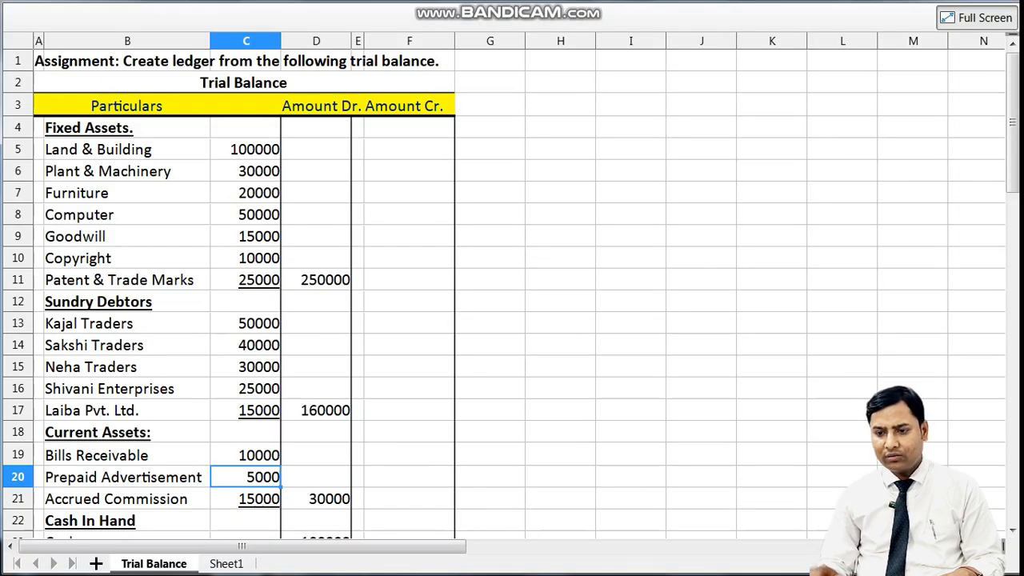
{"action": "key", "text": "alt+Tab"}
{"action": "type", "text": "5000"}
{"action": "key", "text": "Return"}
{"action": "key", "text": "Return"}
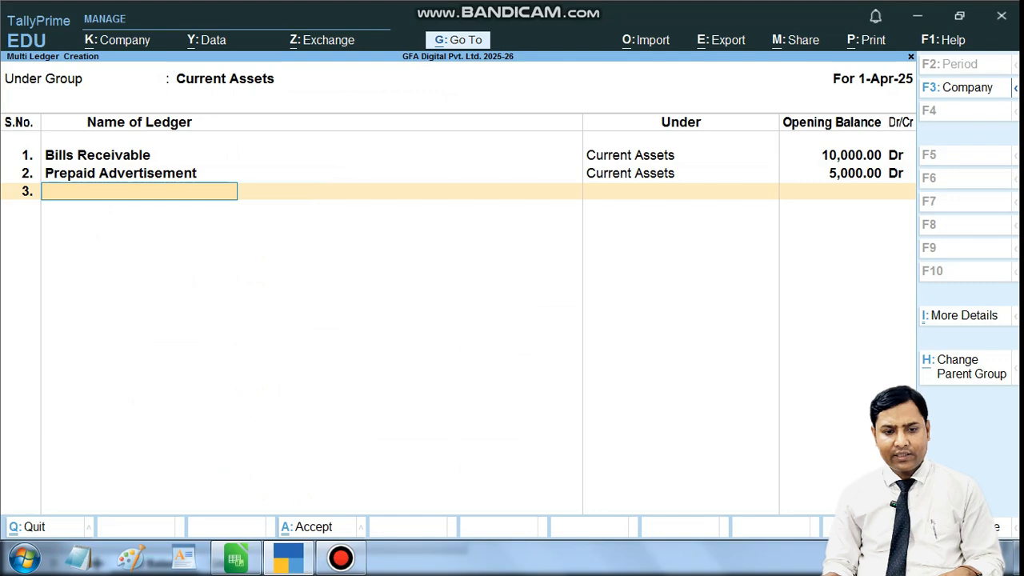
- Look up the third current asset in the Trial Balance spreadsheet and name the next ledger Accrued Commission
{"action": "key", "text": "alt+Tab"}
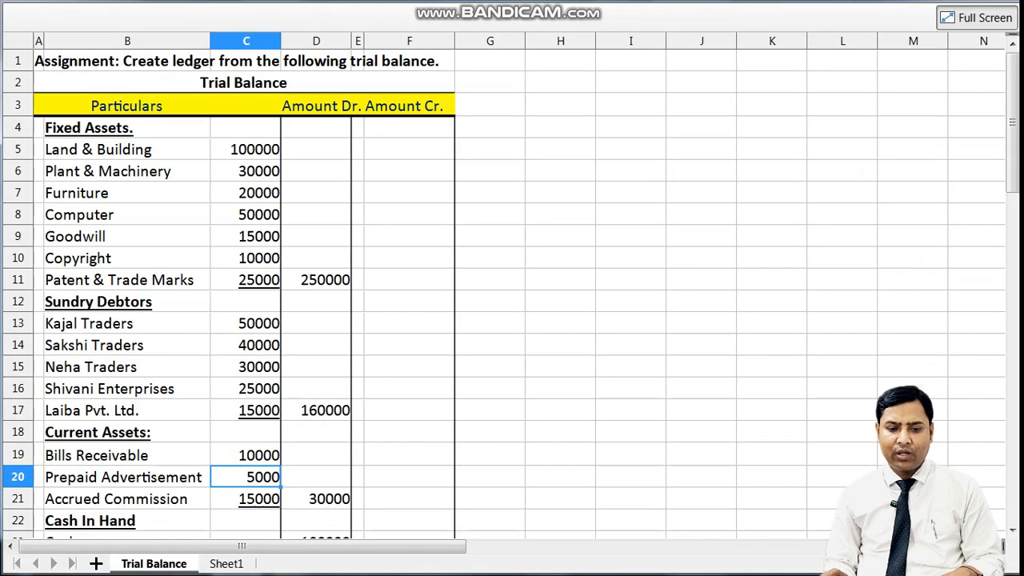
{"action": "key", "text": "Down"}
{"action": "key", "text": "alt+Tab"}
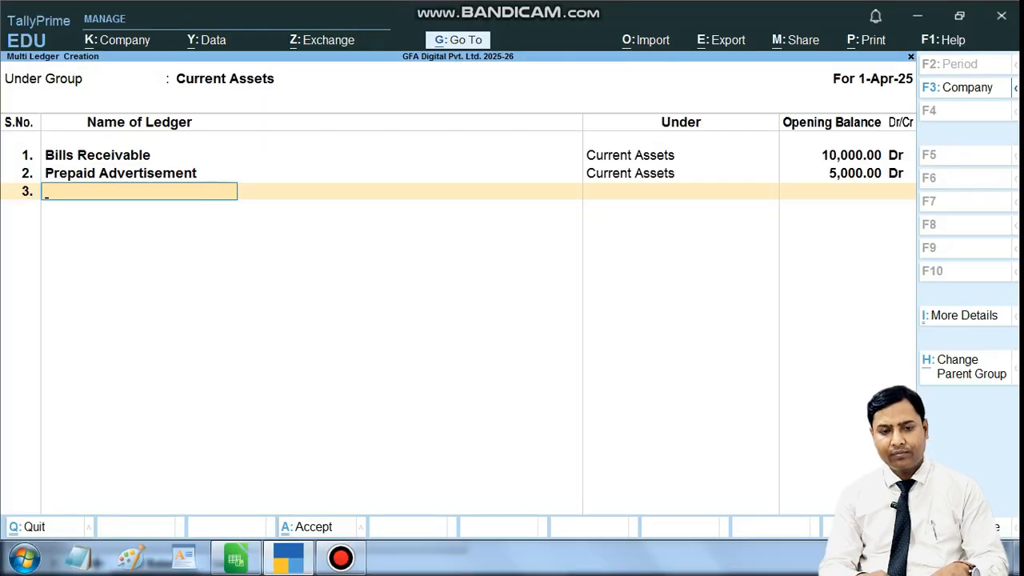
{"action": "type", "text": "Accrued"}
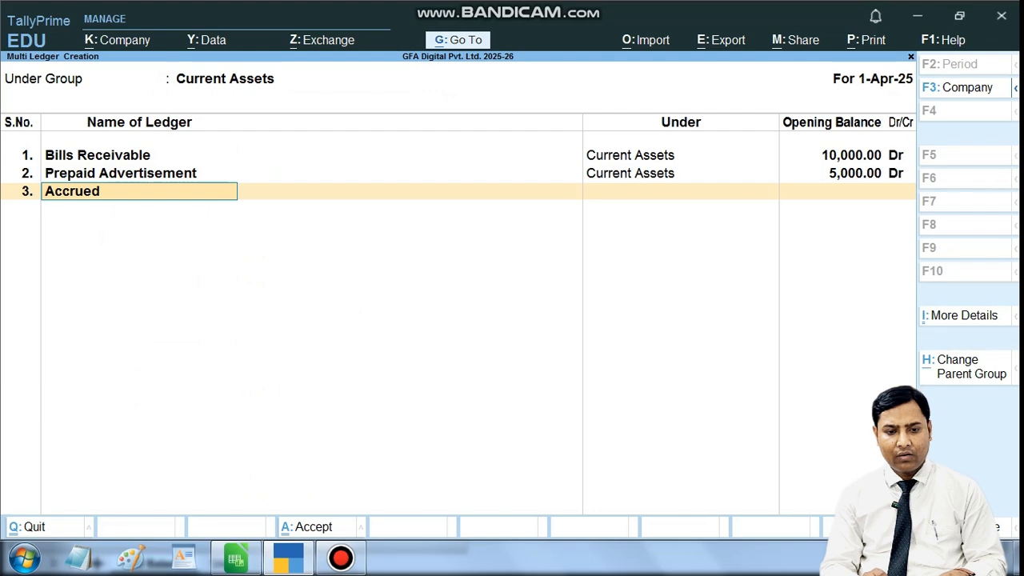
{"action": "type", "text": " Commission"}
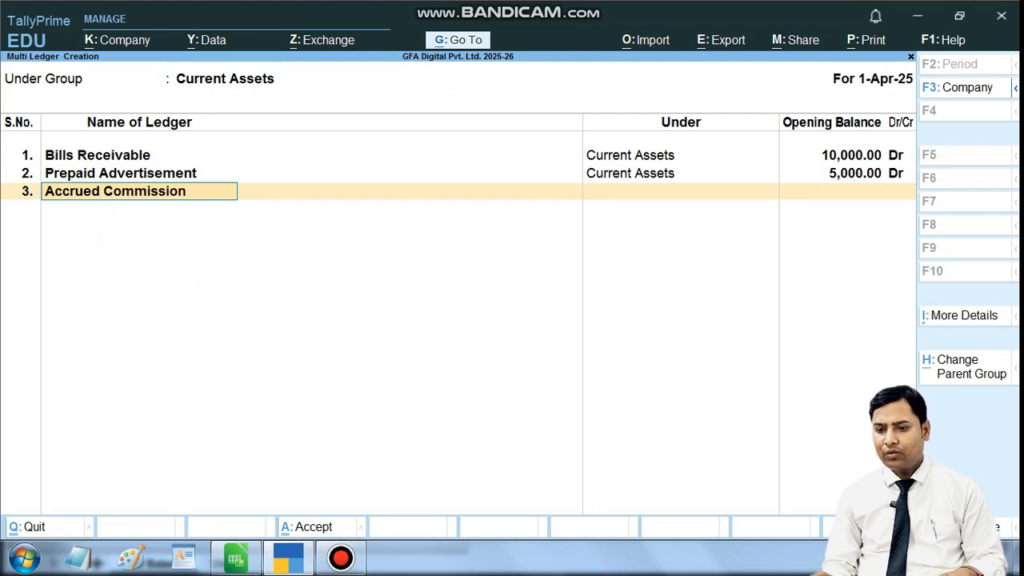
- Check the Accrued Commission amount in the Trial Balance spreadsheet and set its opening balance to 15000 Dr
{"action": "key", "text": "Return"}
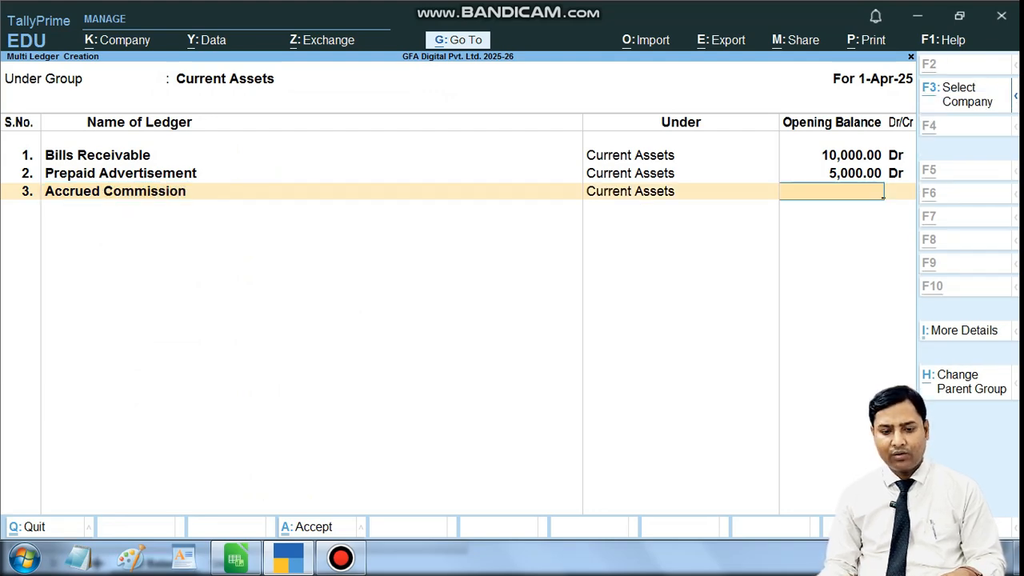
{"action": "key", "text": "alt+Tab"}
{"action": "key", "text": "alt+Tab"}
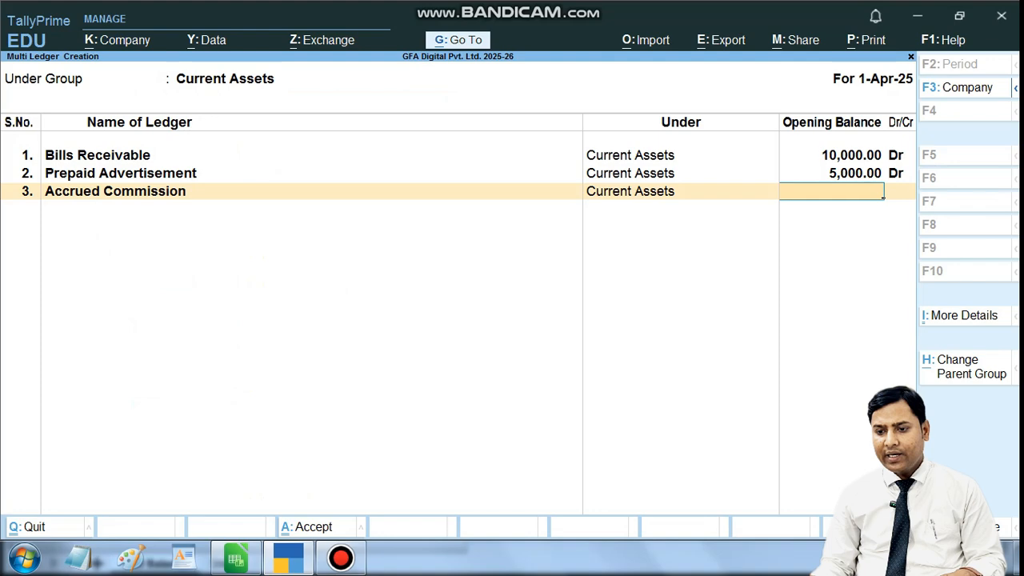
{"action": "type", "text": "15000"}
{"action": "key", "text": "Return"}
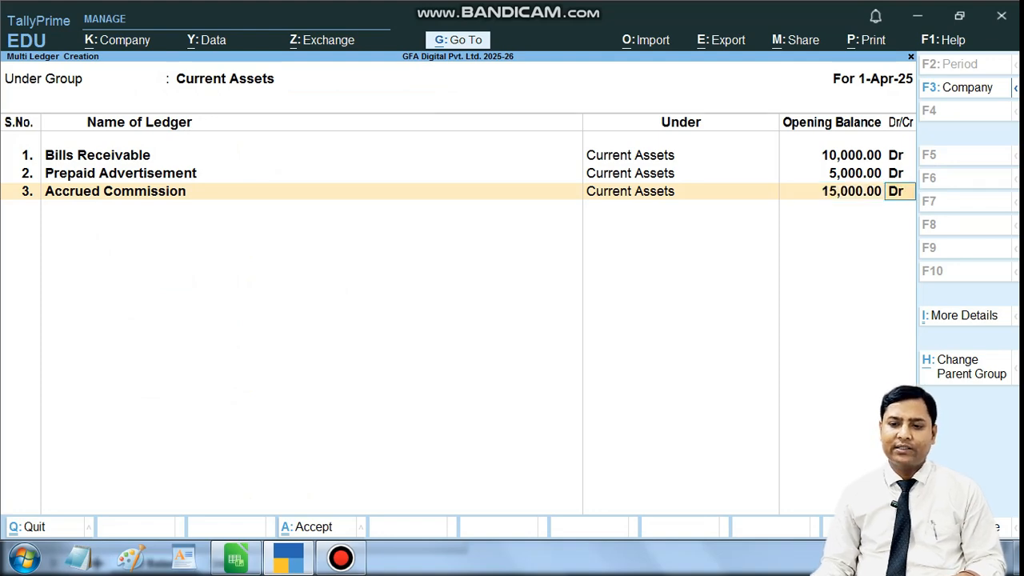
- Finish the Current Assets ledger entries and save all three ledgers
{"action": "key", "text": "Return"}
{"action": "key", "text": "Return"}
{"action": "key", "text": "Return"}
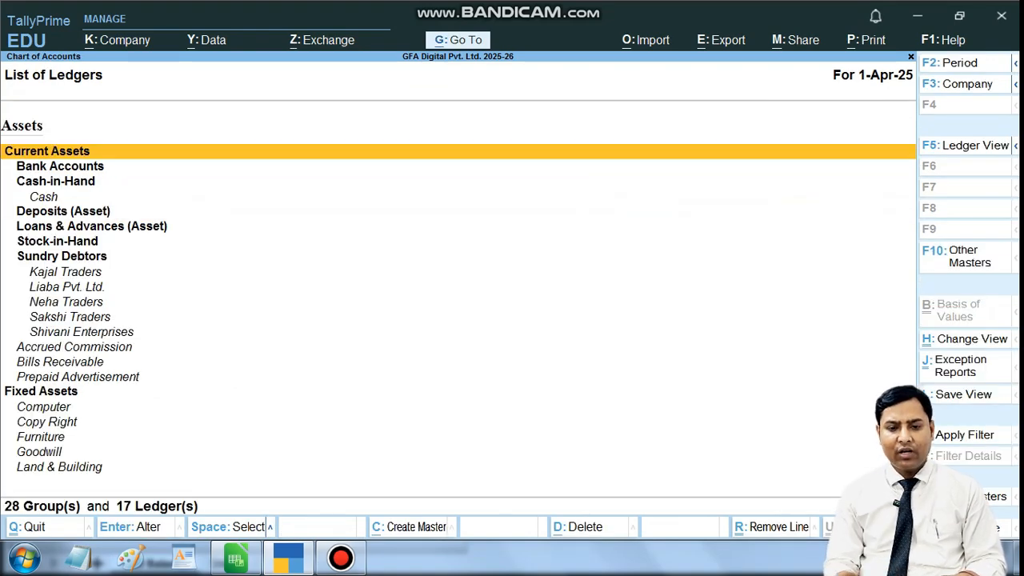
{"action": "key", "text": "alt+h"}
{"action": "key", "text": "Return"}
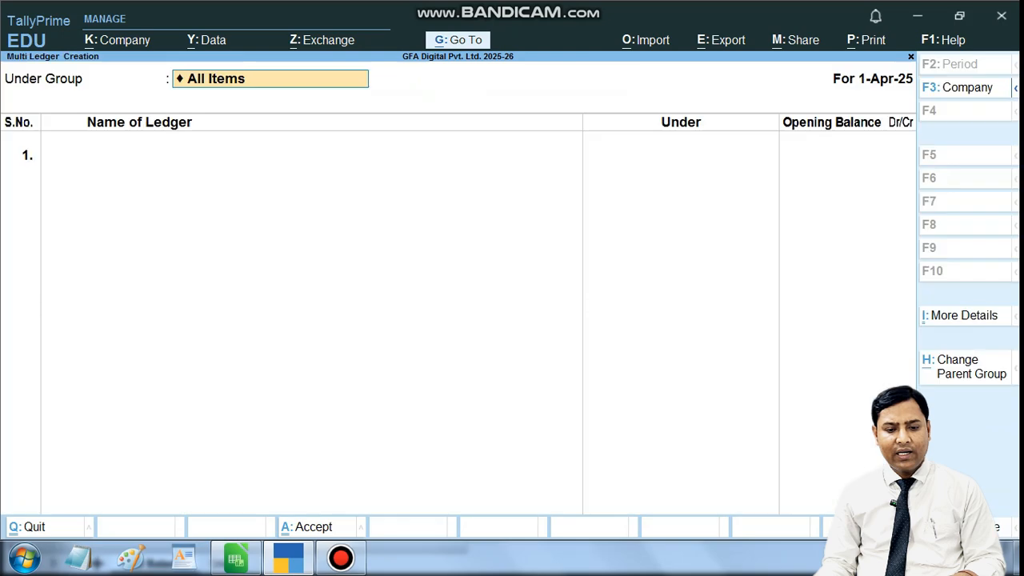
{"action": "key", "text": "alt+Tab"}
{"action": "key", "text": "Down"}
{"action": "key", "text": "Down"}
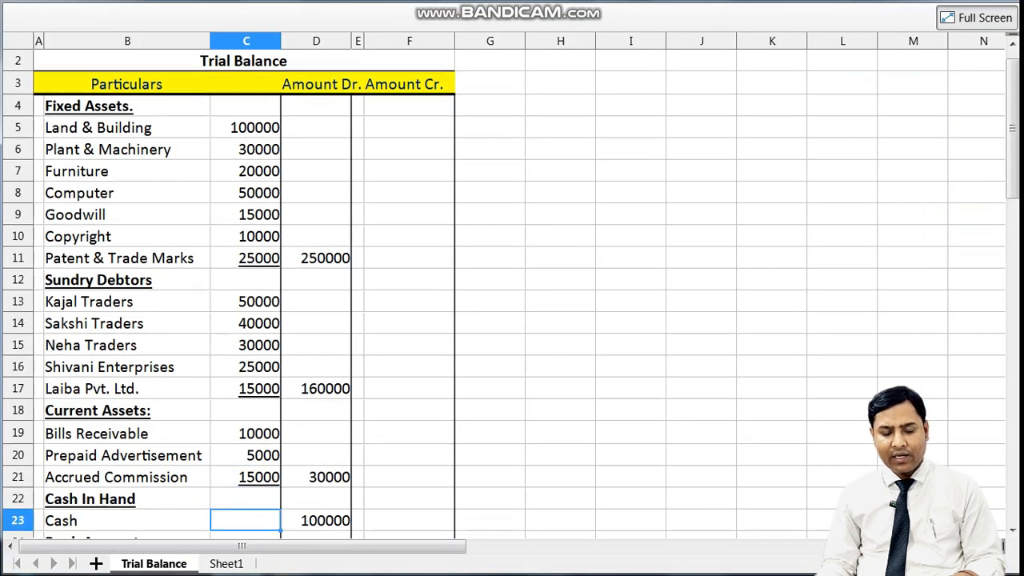
{"action": "key", "text": "Up"}
{"action": "key", "text": "alt+Tab"}
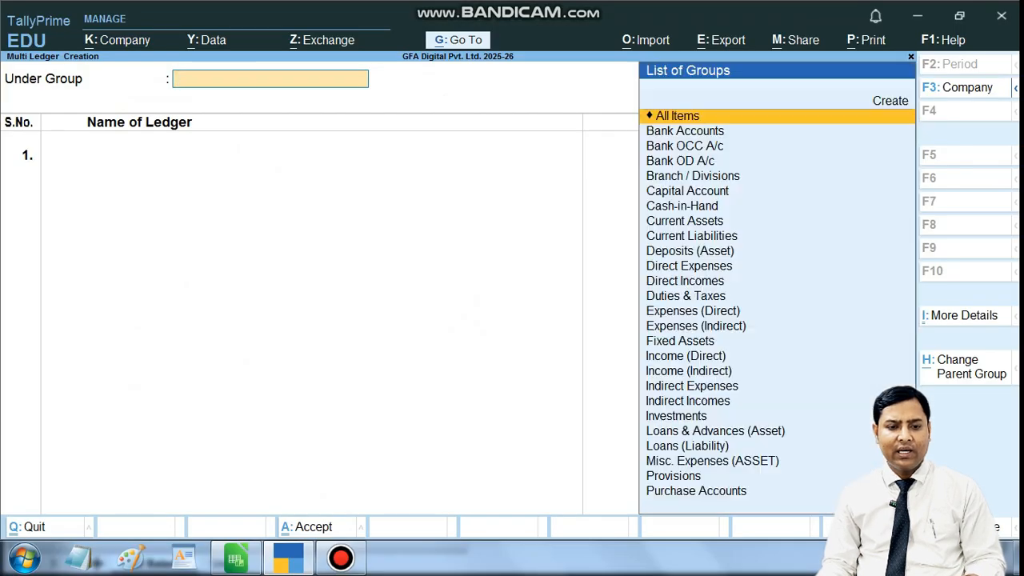
{"action": "key", "text": "Escape"}
- Open the existing Cash ledger for alteration, keeping it under the Cash-in-Hand group
{"action": "key", "text": "Down"}
{"action": "key", "text": "Down"}
{"action": "key", "text": "Down"}
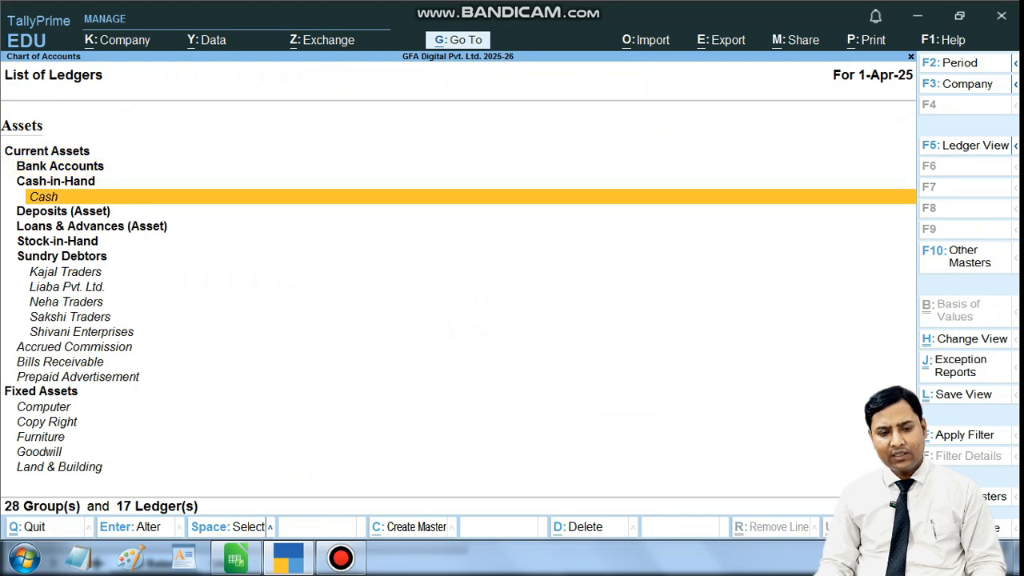
{"action": "key", "text": "Return"}
{"action": "key", "text": "Return"}
{"action": "key", "text": "Return"}
{"action": "key", "text": "Return"}
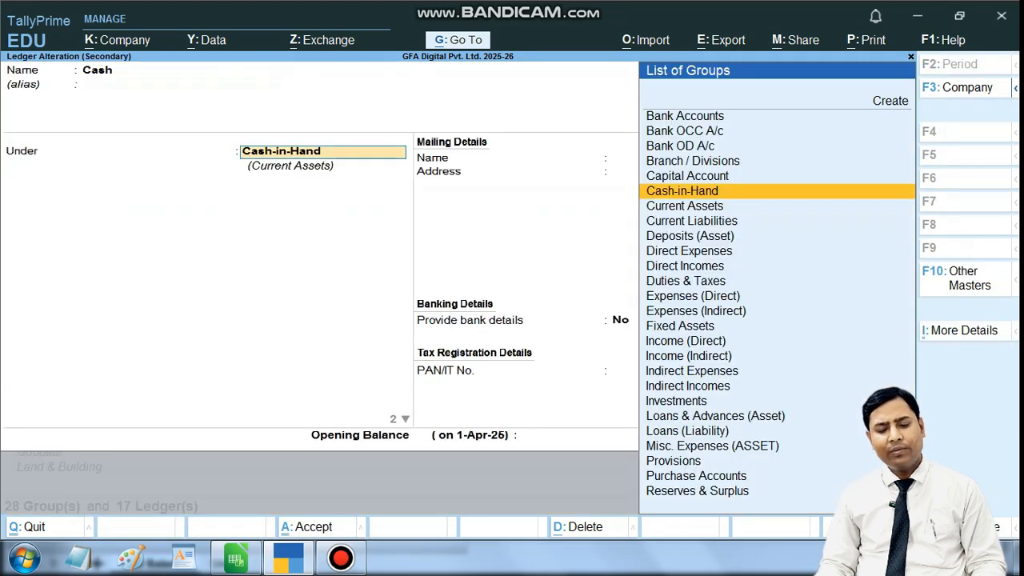
{"action": "key", "text": "Return"}
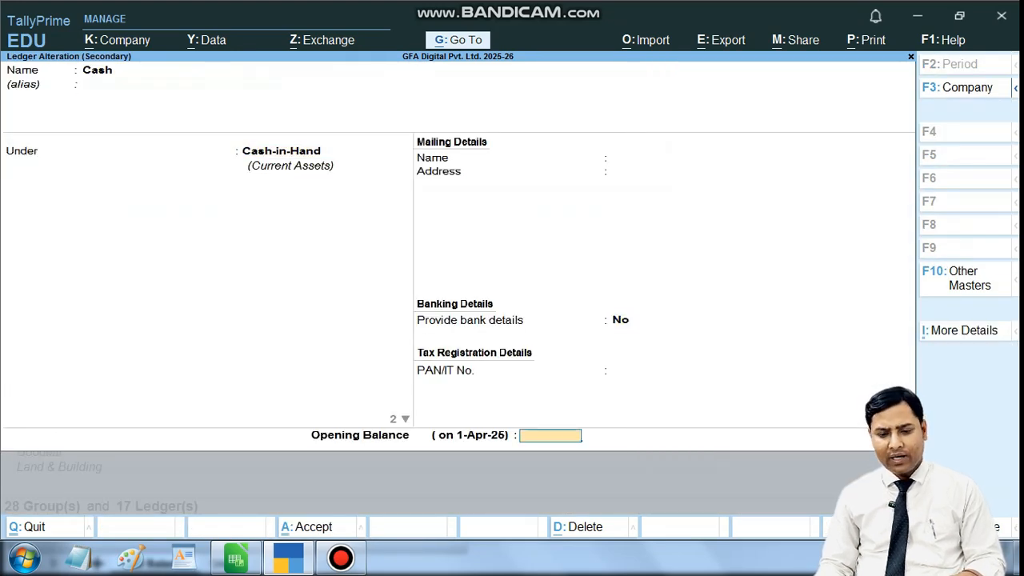
- Check the Cash amount in the Trial Balance spreadsheet, set the Cash ledger's opening balance to 100000 Dr and save it
{"action": "key", "text": "alt+Tab"}
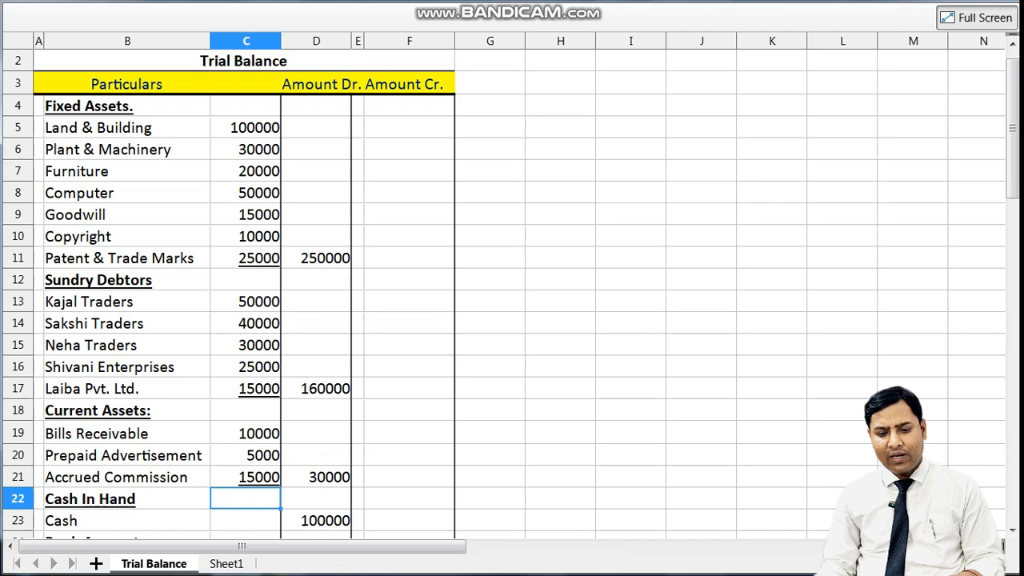
{"action": "key", "text": "Down"}
{"action": "key", "text": "Right"}
{"action": "key", "text": "Down"}
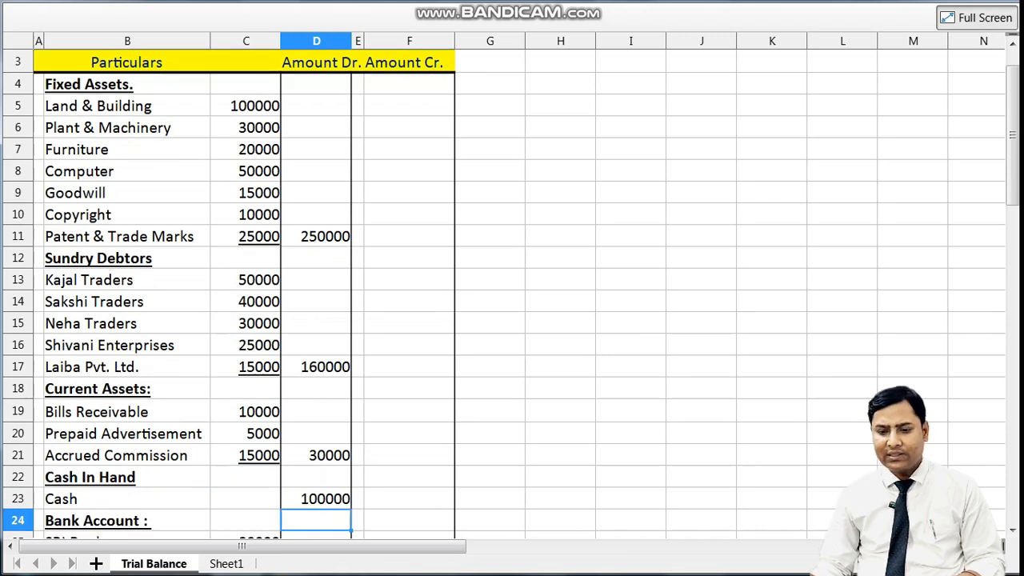
{"action": "key", "text": "alt+Tab"}
{"action": "type", "text": "10000"}
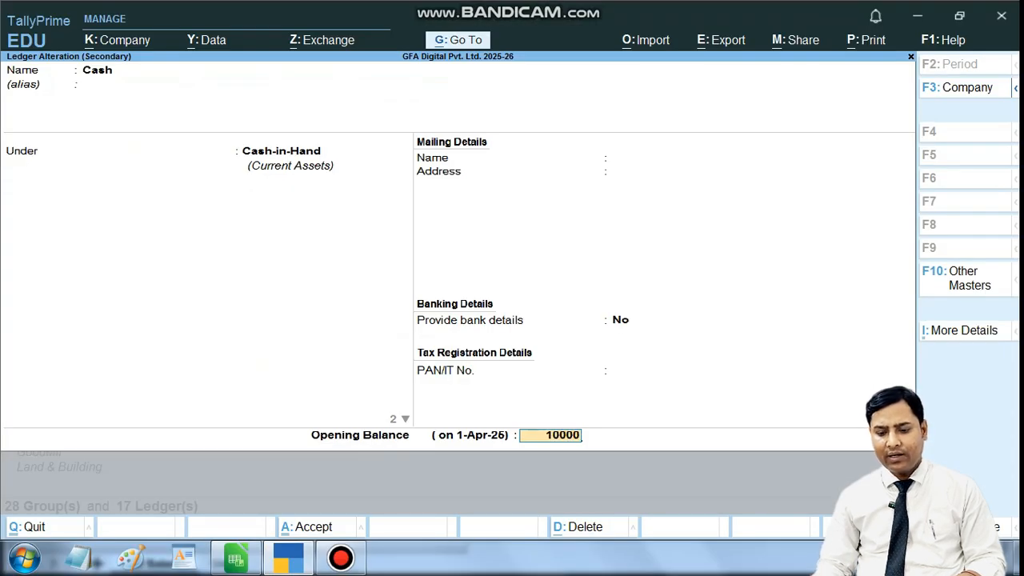
{"action": "key", "text": "Return"}
{"action": "key", "text": "BackSpace"}
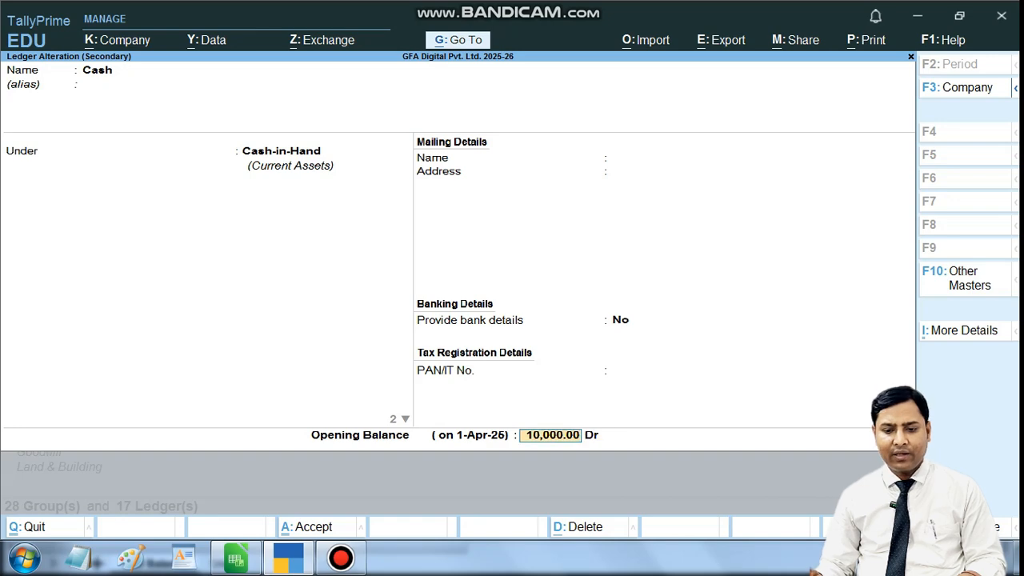
{"action": "type", "text": "100000"}
{"action": "key", "text": "Return"}
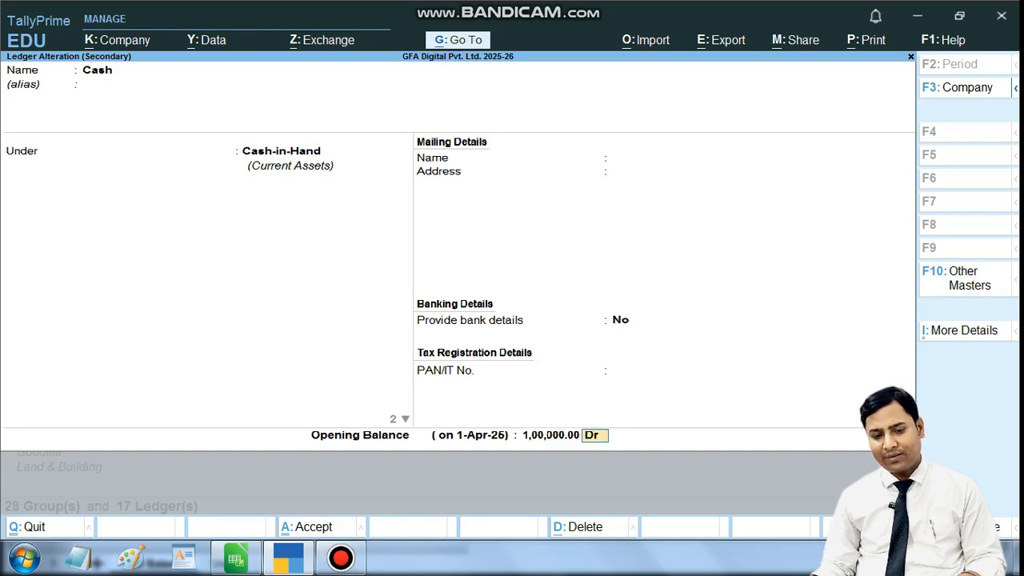
{"action": "key", "text": "Return"}
{"action": "key", "text": "Return"}
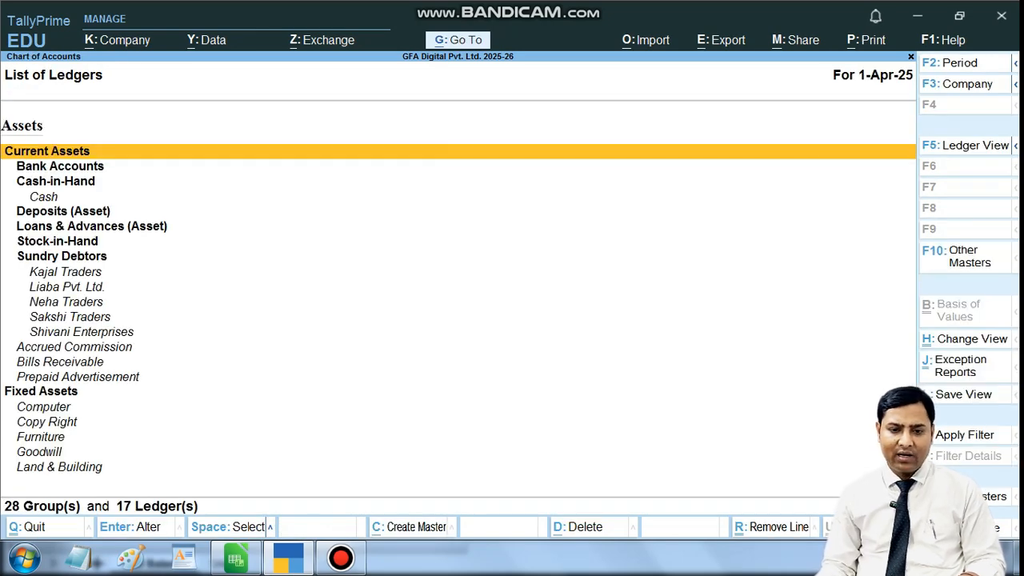
- Start a new multi-ledger creation and look up the Bank Account entries in the Trial Balance spreadsheet
{"action": "key", "text": "alt+h"}
{"action": "key", "text": "Return"}
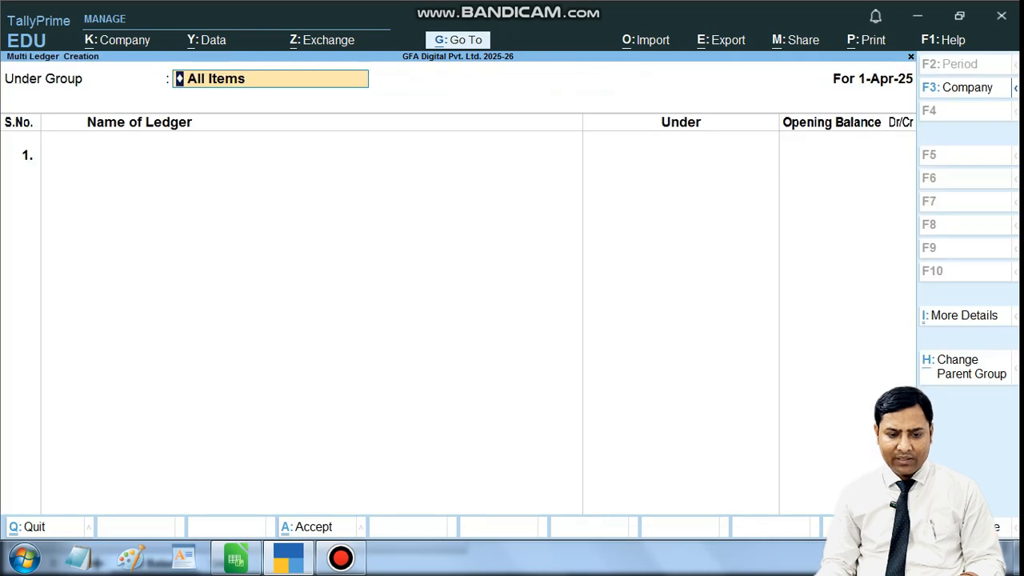
{"action": "key", "text": "alt+Tab"}
{"action": "key", "text": "Down"}
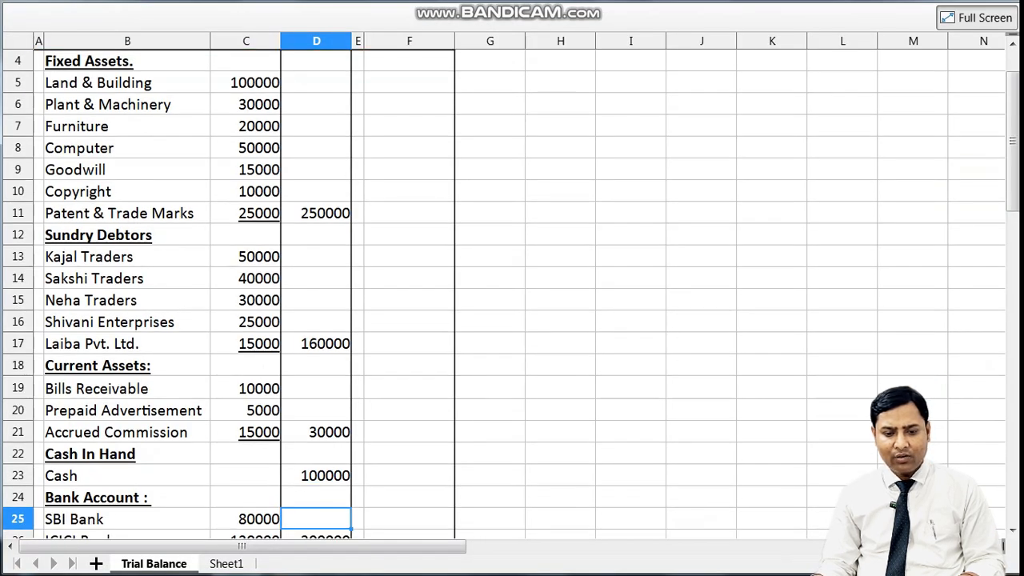
{"action": "key", "text": "Down"}
{"action": "key", "text": "Left"}
{"action": "key", "text": "Up"}
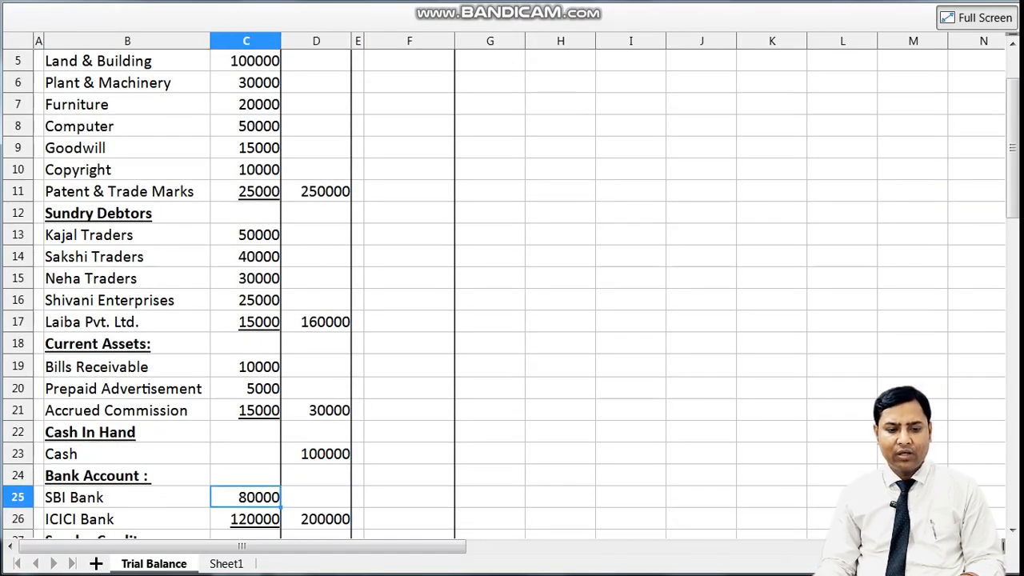
- Review the groups below Bank Account in the Trial Balance spreadsheet and return to the bank entries
{"action": "key", "text": "Down"}
{"action": "key", "text": "Up"}
{"action": "key", "text": "Down"}
{"action": "key", "text": "Down"}
{"action": "key", "text": "Down"}
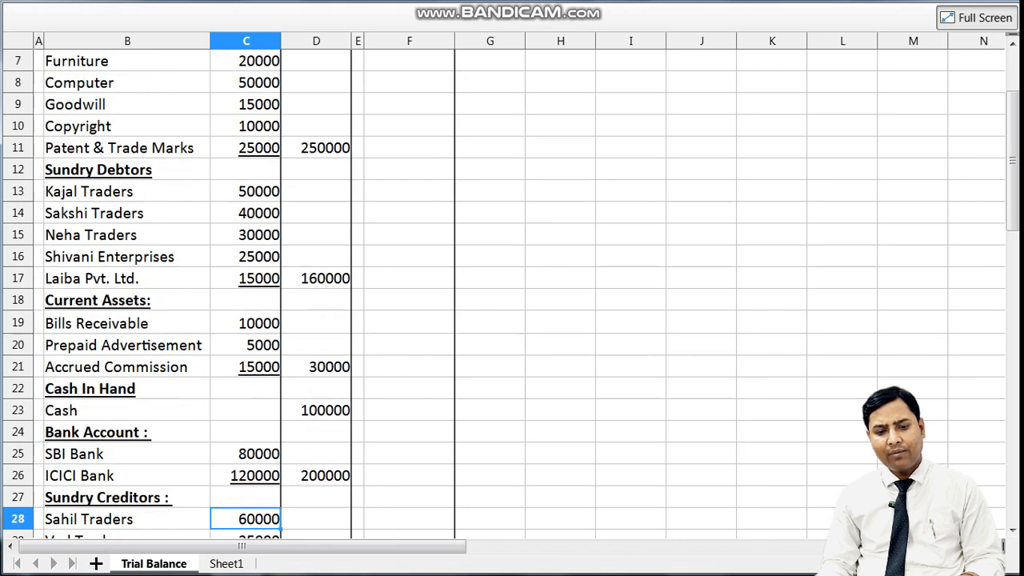
{"action": "key", "text": "Down"}
{"action": "key", "text": "Down"}
{"action": "key", "text": "Down"}
{"action": "key", "text": "Down"}
{"action": "key", "text": "Down"}
{"action": "key", "text": "Down"}
{"action": "key", "text": "Down"}
{"action": "key", "text": "Down"}
{"action": "key", "text": "Down"}
{"action": "key", "text": "Down"}
{"action": "key", "text": "Down"}
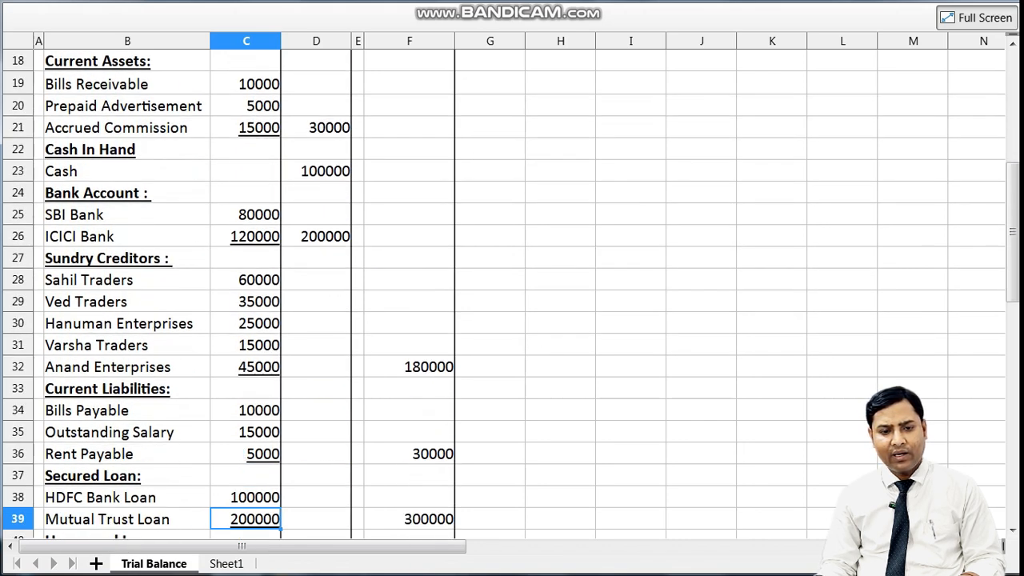
{"action": "key", "text": "Down"}
{"action": "key", "text": "Down"}
{"action": "key", "text": "Up"}
{"action": "key", "text": "Up"}
{"action": "key", "text": "Up"}
{"action": "key", "text": "Up"}
{"action": "key", "text": "Up"}
{"action": "key", "text": "Up"}
{"action": "key", "text": "Up"}
{"action": "key", "text": "Up"}
{"action": "key", "text": "Up"}
{"action": "key", "text": "Up"}
{"action": "key", "text": "Up"}
{"action": "key", "text": "Up"}
{"action": "key", "text": "Up"}
{"action": "key", "text": "Up"}
{"action": "key", "text": "Up"}
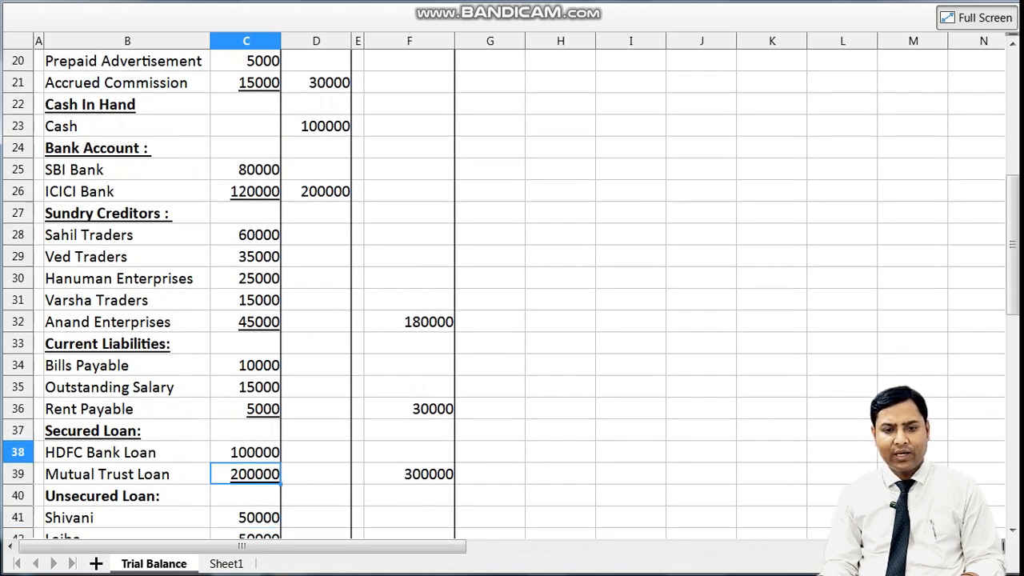
{"action": "key", "text": "Up"}
{"action": "key", "text": "Down"}
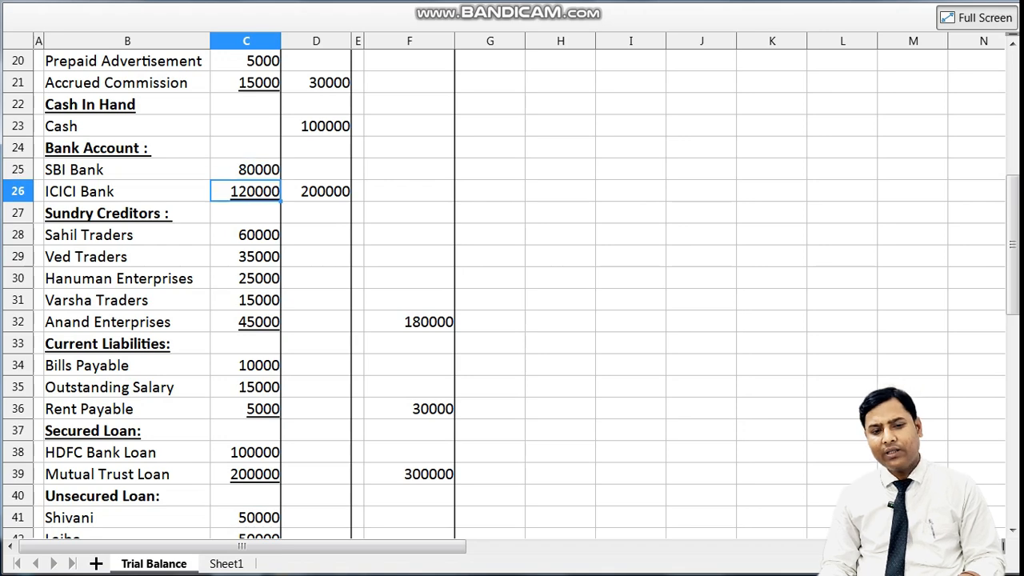
- Set Bank Accounts as the parent group for the new ledgers and name the first one SBI Bank
{"action": "key", "text": "alt+Tab"}
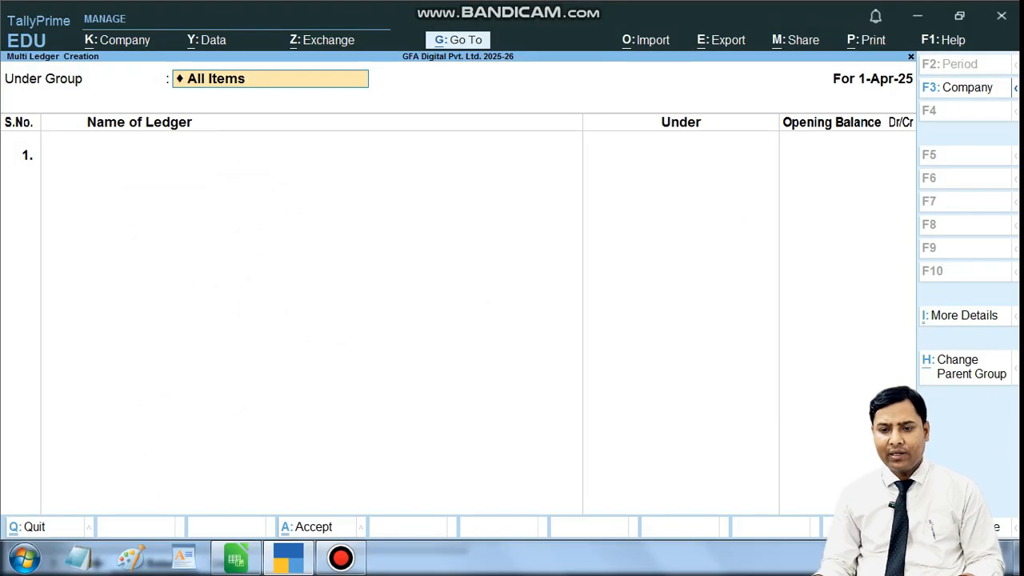
{"action": "type", "text": "Ba"}
{"action": "key", "text": "Return"}
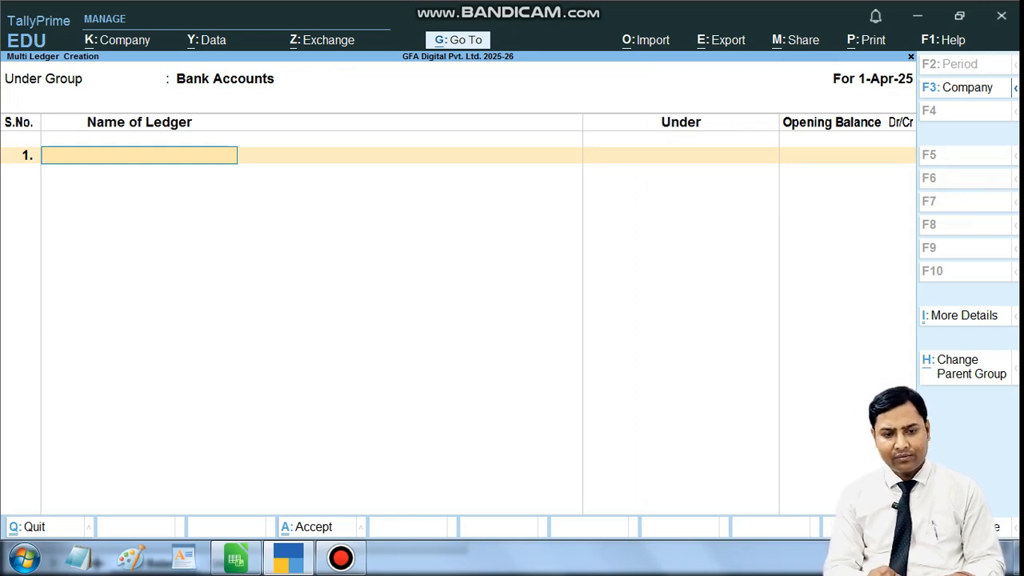
{"action": "type", "text": "SBI Bamn"}
{"action": "key", "text": "BackSpace"}
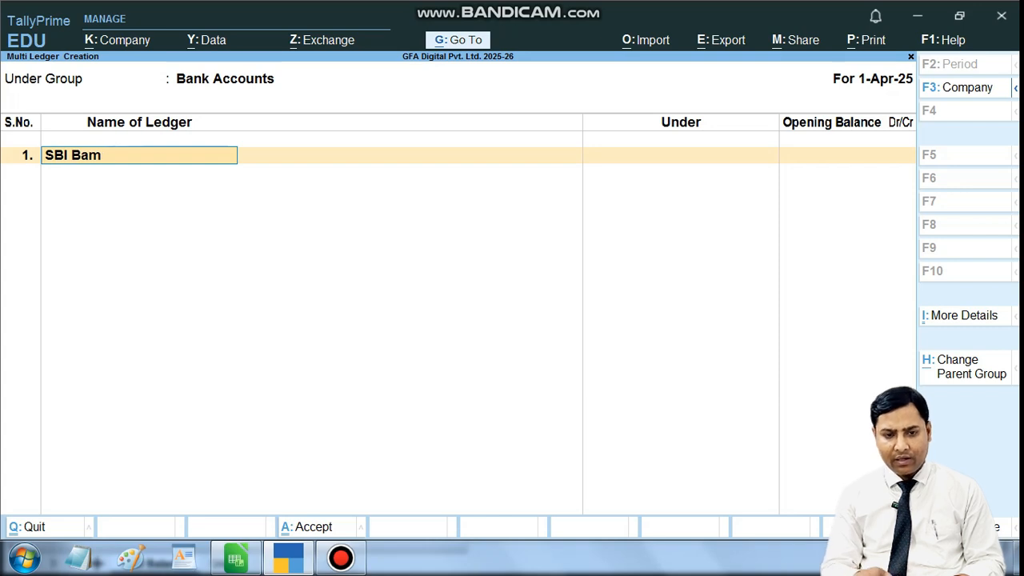
{"action": "key", "text": "BackSpace"}
{"action": "type", "text": "nk"}
{"action": "key", "text": "Return"}
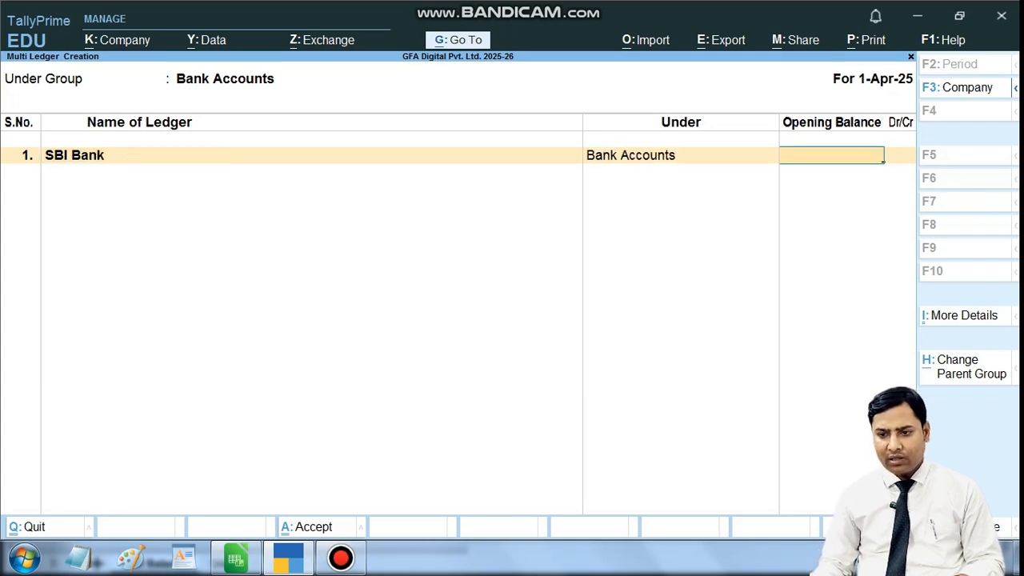
- Set the SBI Bank ledger's opening balance to 80000 Dr
{"action": "type", "text": "80000"}
{"action": "key", "text": "Return"}
{"action": "key", "text": "Return"}
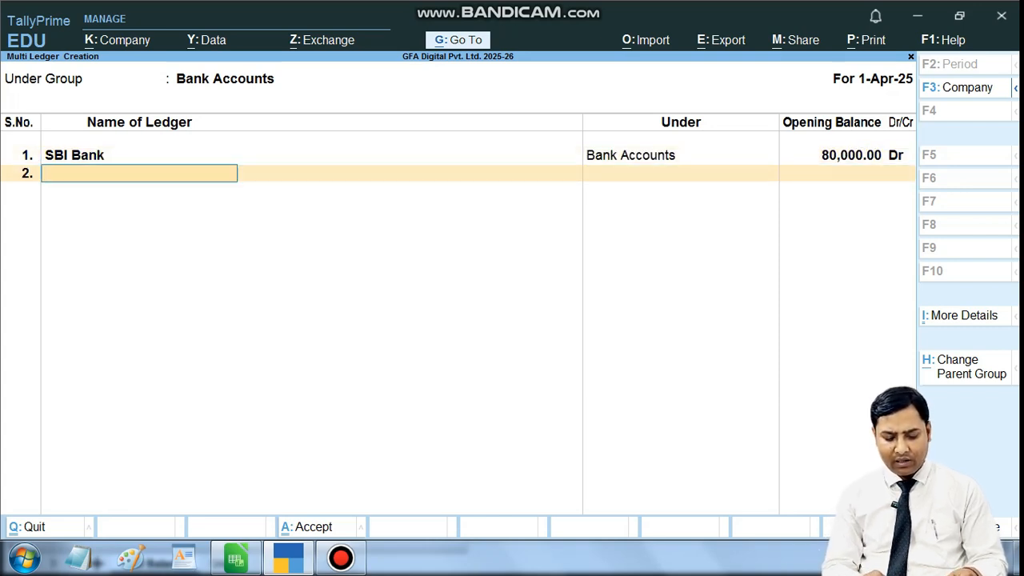
- Look up the second bank account in the Trial Balance spreadsheet and name the next ledger ICICI Bank
{"action": "key", "text": "alt+Tab"}
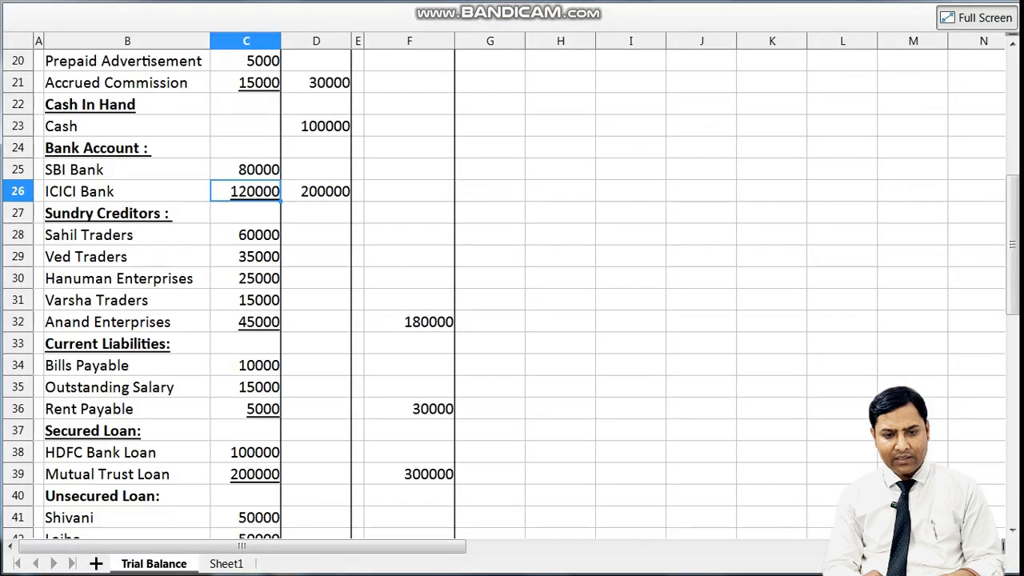
{"action": "key", "text": "alt+Tab"}
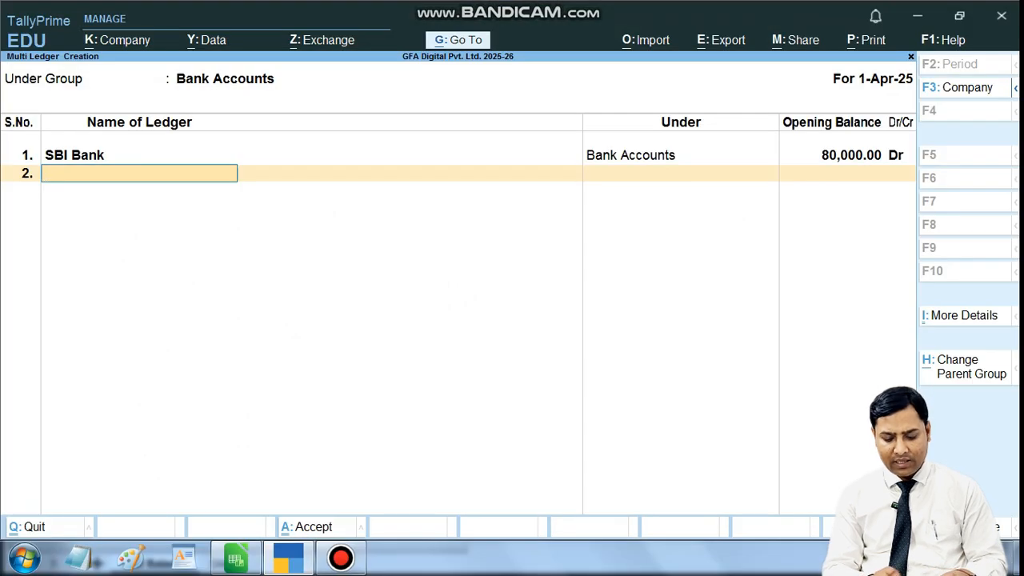
{"action": "type", "text": "ICICI Banl"}
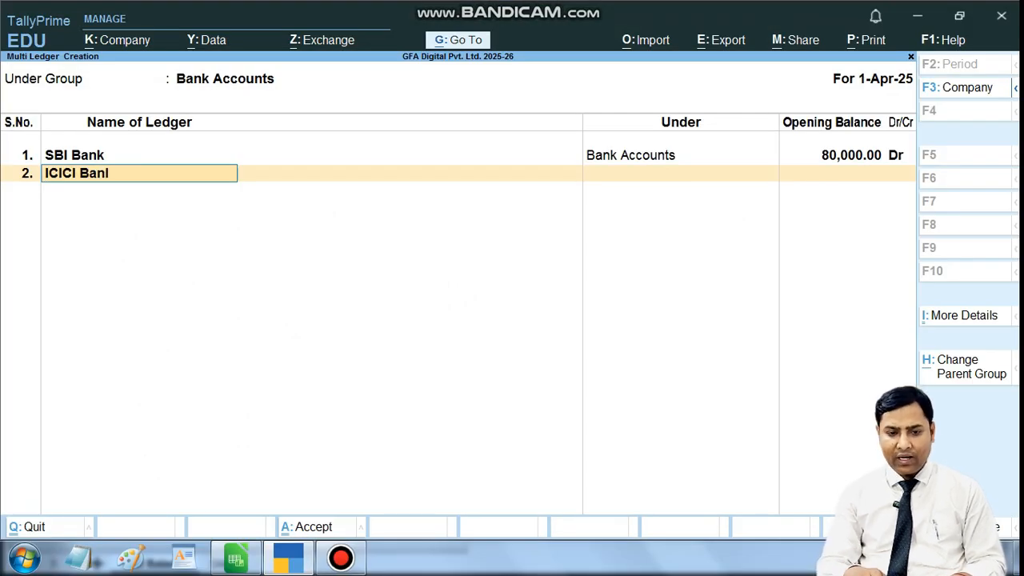
{"action": "key", "text": "BackSpace"}
{"action": "type", "text": "k"}
{"action": "key", "text": "Return"}
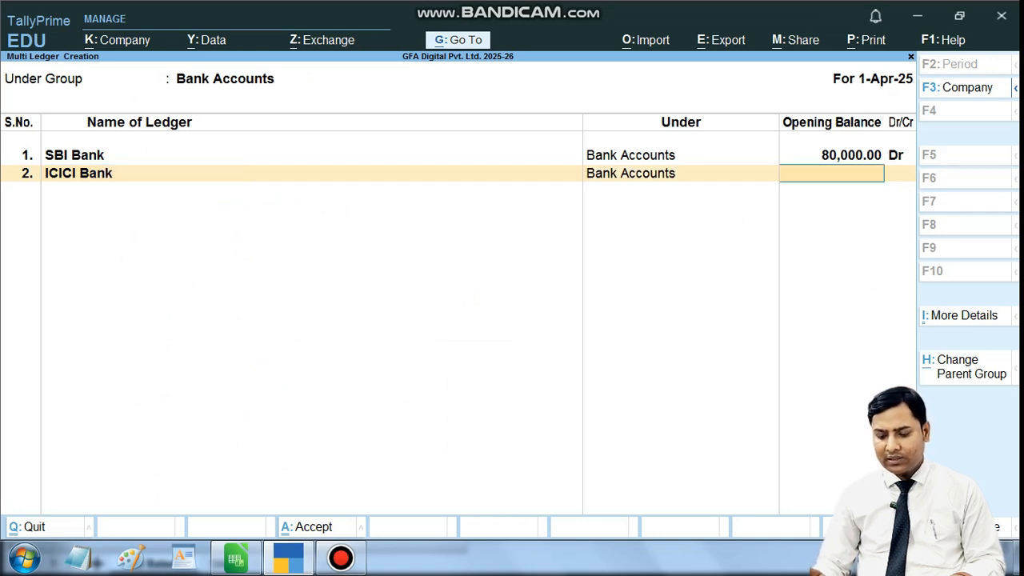
- Set the ICICI Bank ledger's opening balance to 120000 Dr and save the Bank Accounts ledgers
{"action": "type", "text": "10"}
{"action": "key", "text": "BackSpace"}
{"action": "type", "text": "20000"}
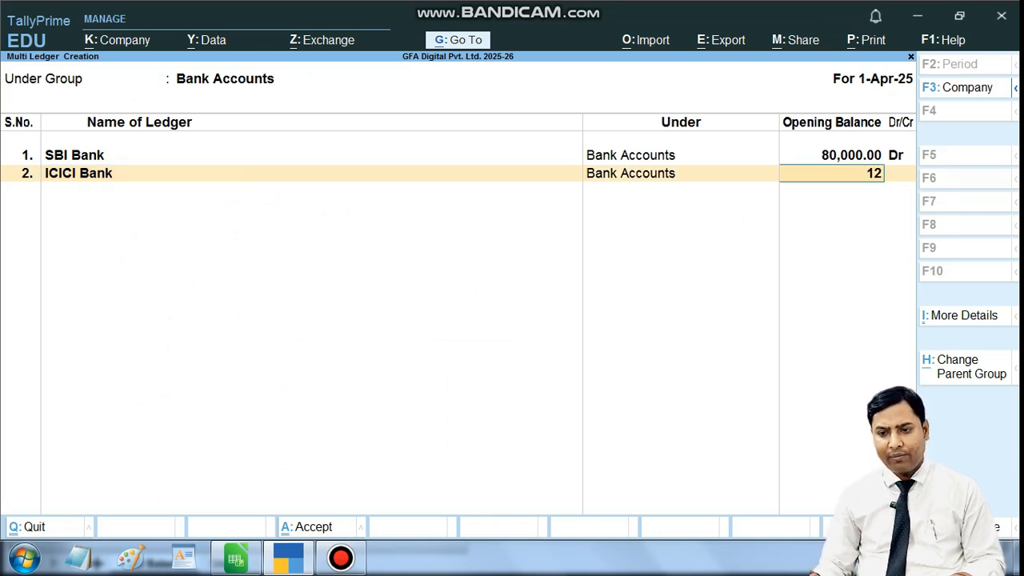
{"action": "key", "text": "Return"}
{"action": "key", "text": "Return"}
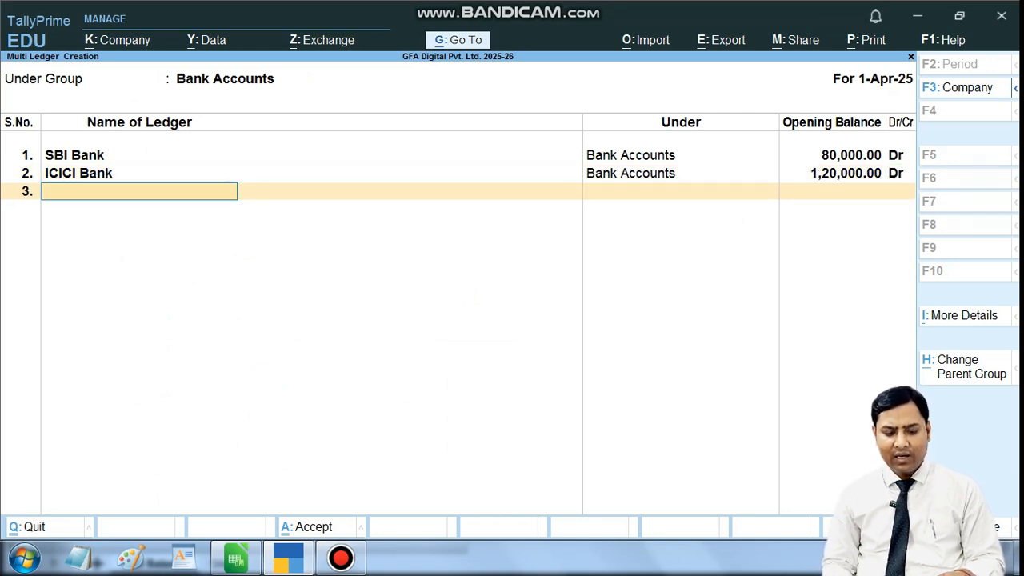
{"action": "key", "text": "Return"}
{"action": "key", "text": "Return"}
- Open Multi Ledger Creation again and set Sundry Creditors as the parent group, checking the next heading in the Trial Balance spreadsheet
{"action": "key", "text": "alt+h"}
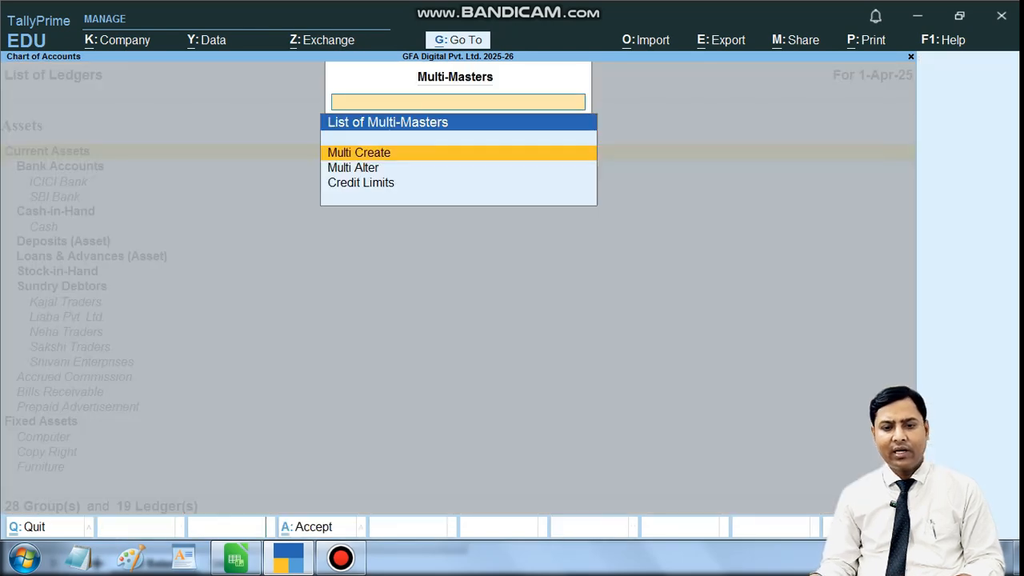
{"action": "key", "text": "Down"}
{"action": "key", "text": "Up"}
{"action": "key", "text": "Return"}
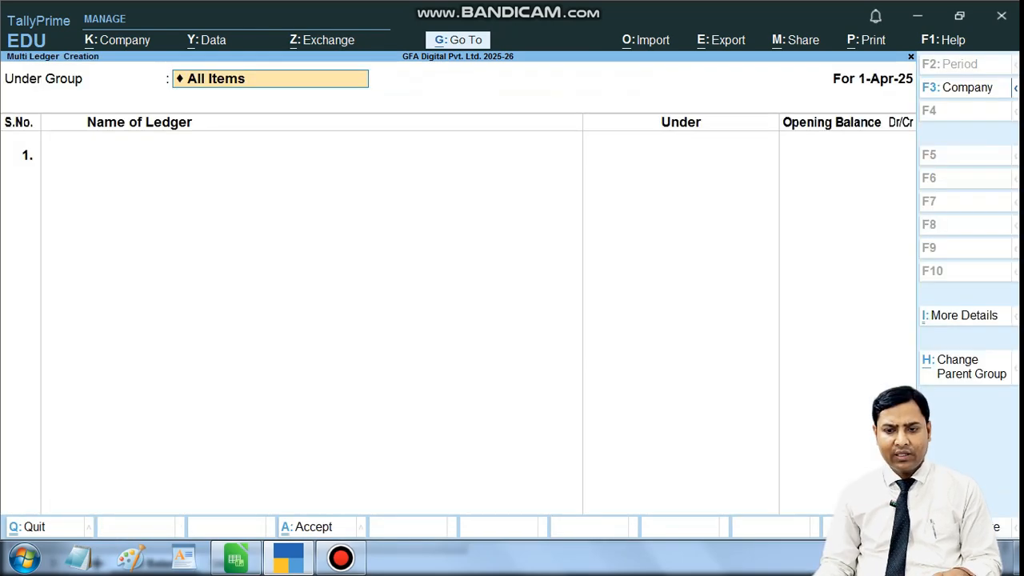
{"action": "key", "text": "space"}
{"action": "key", "text": "alt+Tab"}
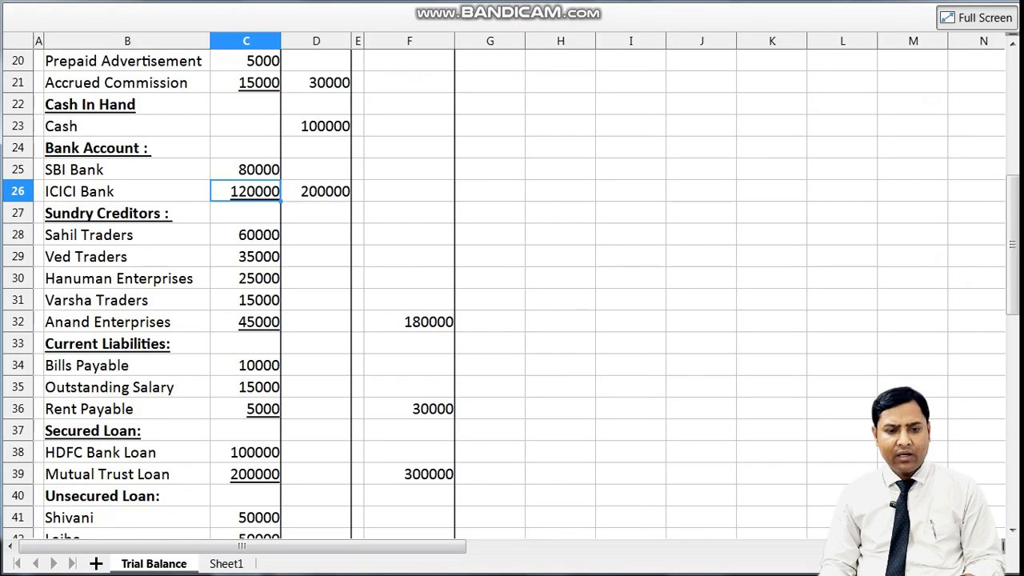
{"action": "key", "text": "Down"}
{"action": "key", "text": "Down"}
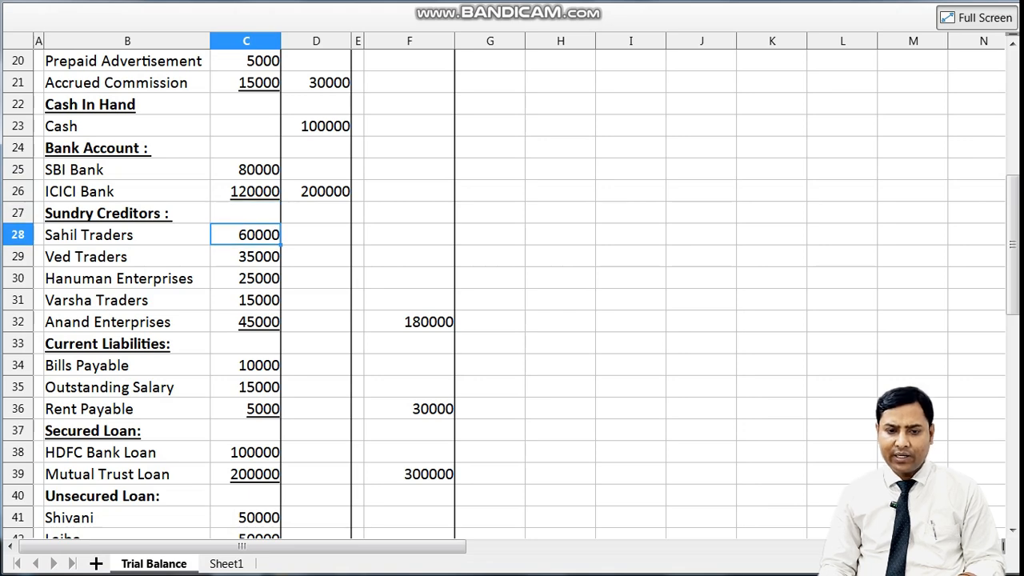
{"action": "key", "text": "alt+Tab"}
{"action": "type", "text": "Sun"}
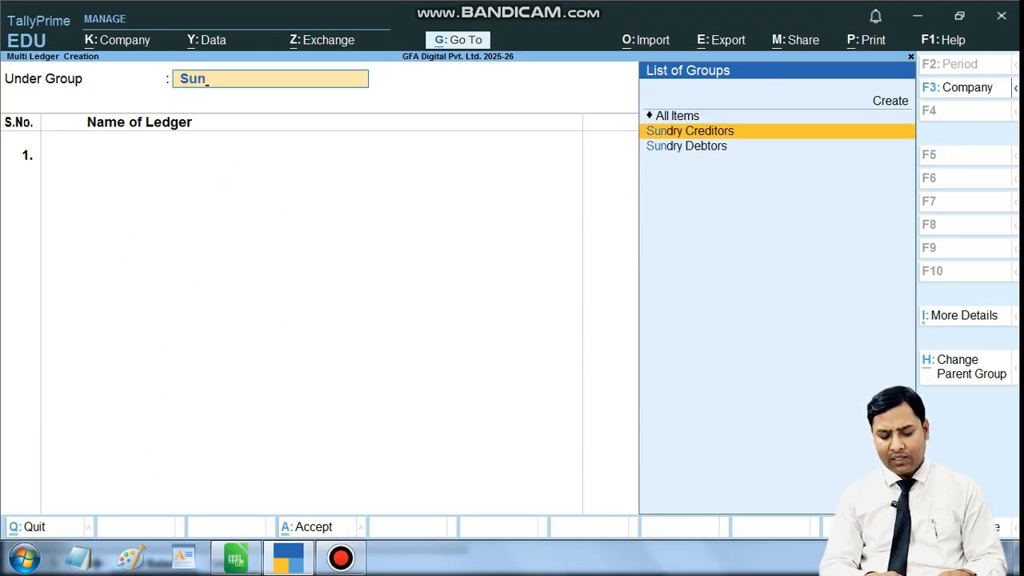
{"action": "key", "text": "Return"}
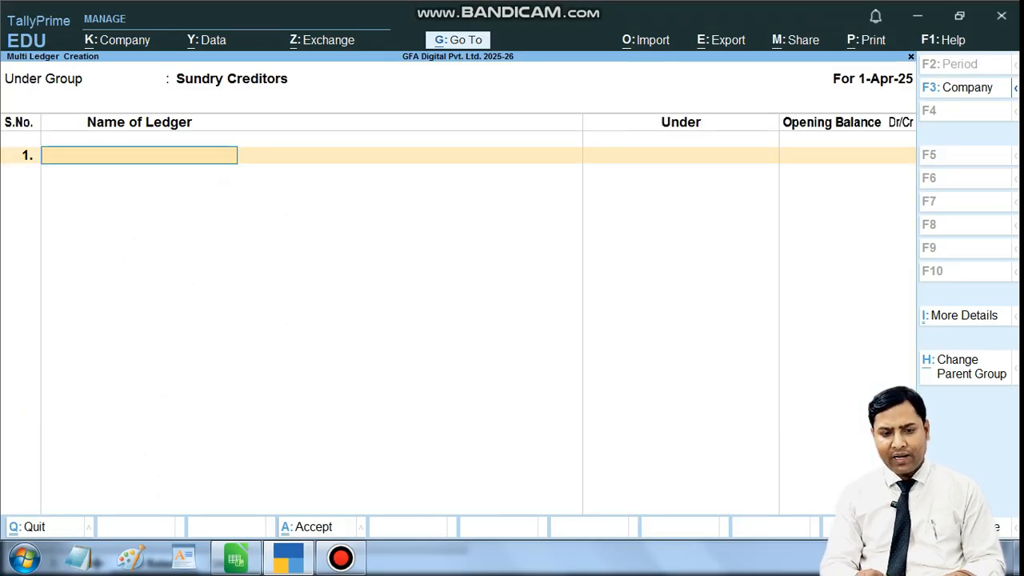
- Name the first ledger under Sundry Creditors Sahil Traders
{"action": "type", "text": "Sahil "}
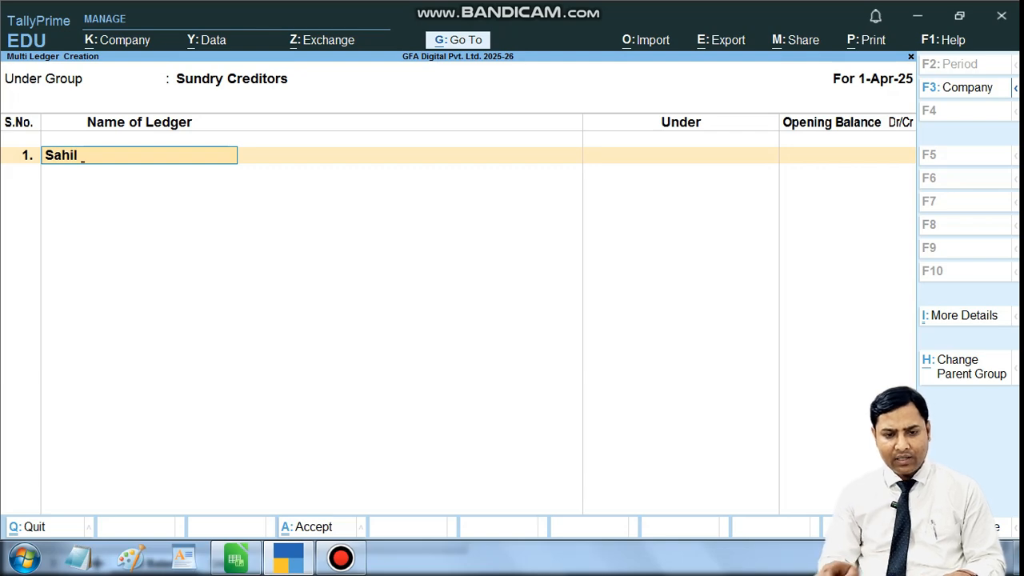
{"action": "type", "text": "Tradrs"}
{"action": "key", "text": "BackSpace"}
{"action": "key", "text": "BackSpace"}
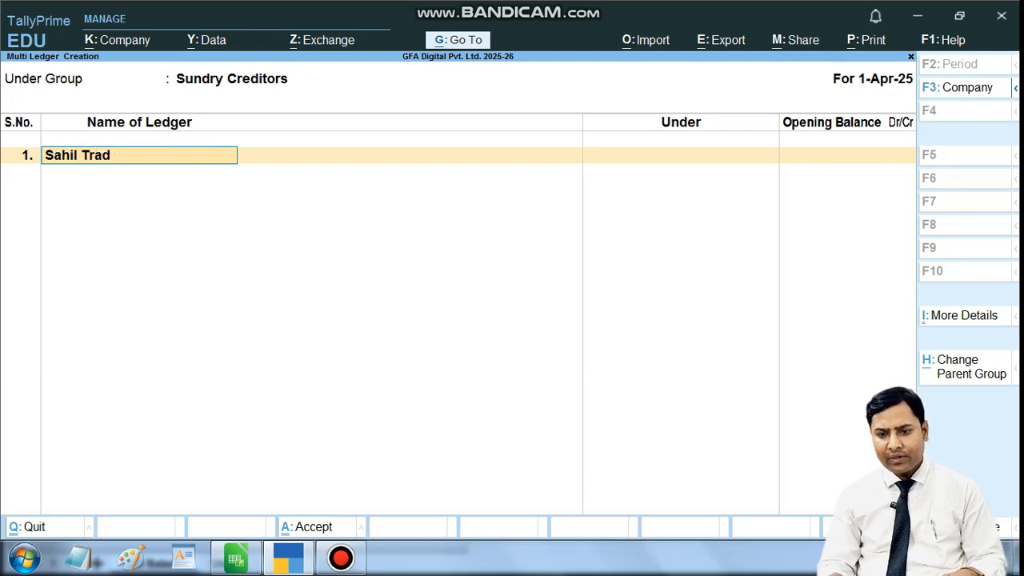
{"action": "type", "text": "ers"}
{"action": "key", "text": "Return"}
- Check the Trial Balance spreadsheet and set the Sahil Traders opening balance to 60000 Cr, keeping its bill-wise breakup on account
{"action": "key", "text": "alt+Tab"}
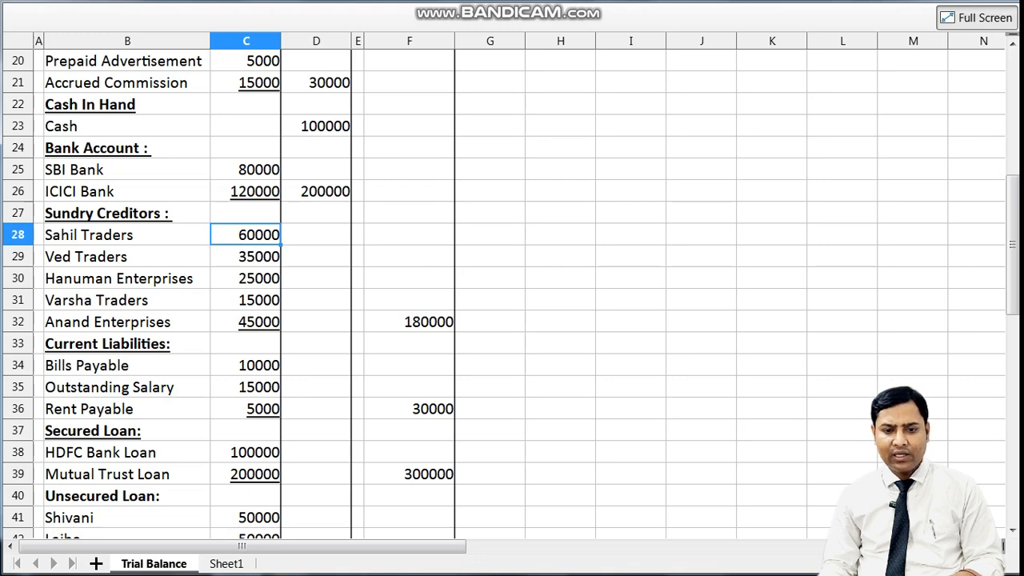
{"action": "key", "text": "Down"}
{"action": "key", "text": "alt+Tab"}
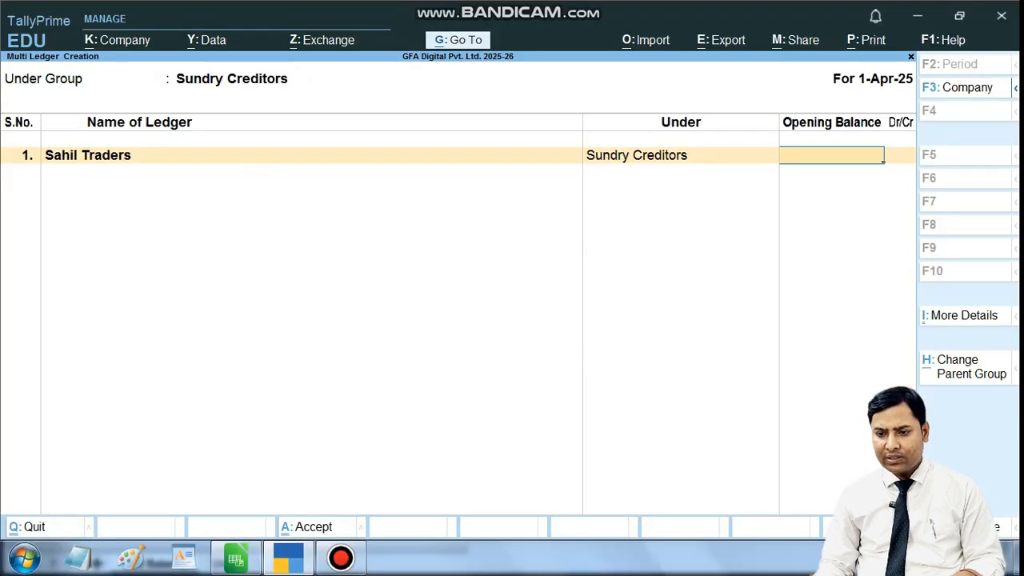
{"action": "type", "text": "60000"}
{"action": "key", "text": "Return"}
{"action": "key", "text": "Return"}
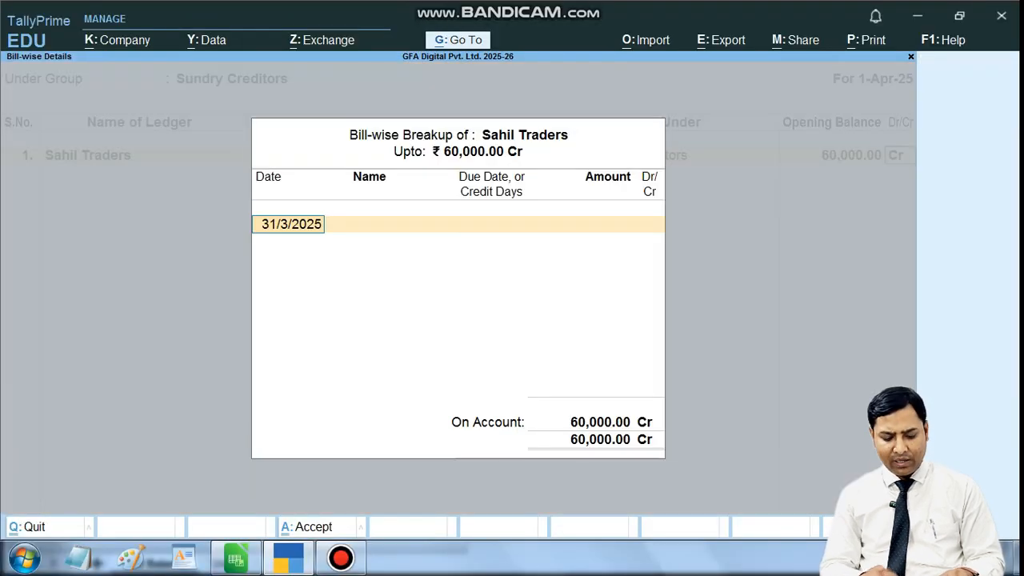
{"action": "key", "text": "Return"}
{"action": "key", "text": "Return"}
- Add the Ved Traders ledger with an opening balance of 35000 Cr, keeping its bill-wise breakup on account
{"action": "type", "text": "Ved"}
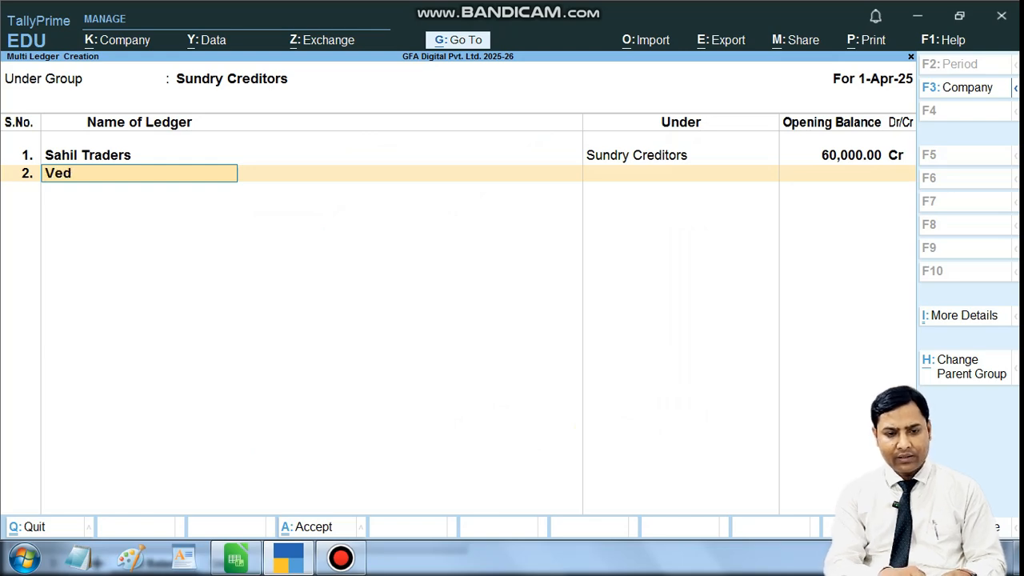
{"action": "type", "text": " Traders"}
{"action": "key", "text": "Return"}
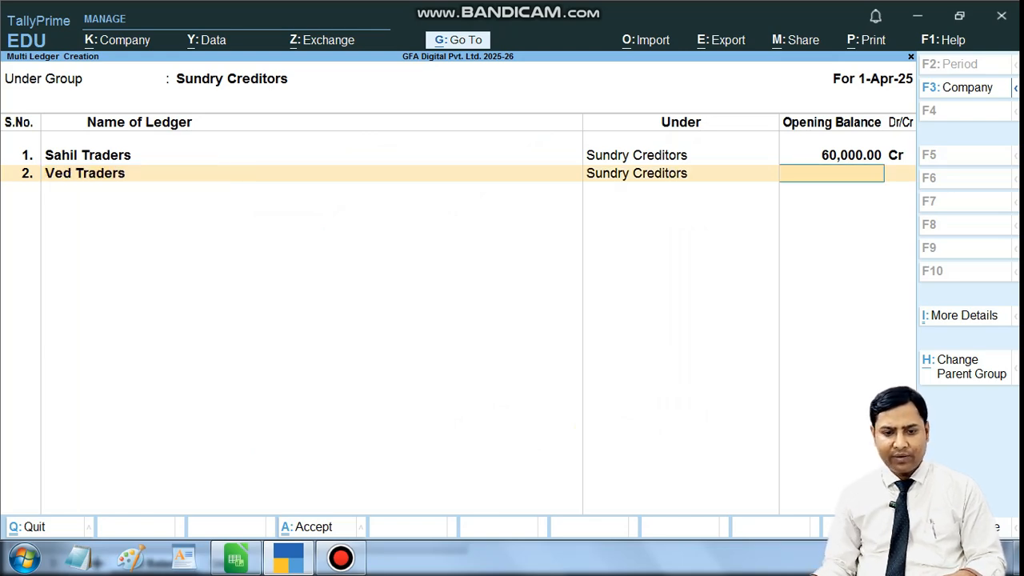
{"action": "key", "text": "alt+Tab"}
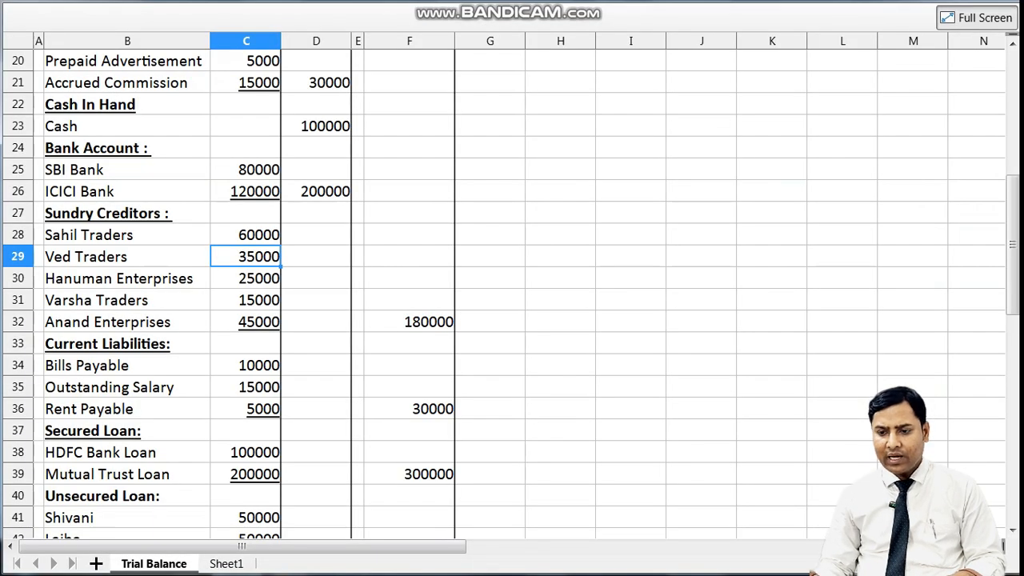
{"action": "key", "text": "alt+Tab"}
{"action": "type", "text": "35000"}
{"action": "key", "text": "Return"}
{"action": "key", "text": "Return"}
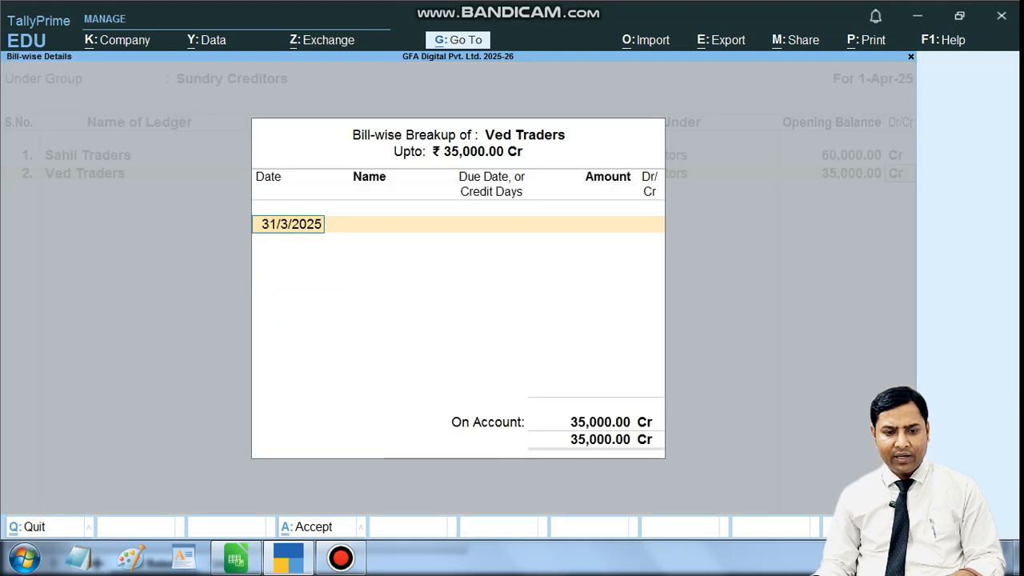
{"action": "key", "text": "Return"}
{"action": "key", "text": "Return"}
- Look up the third creditor in the Trial Balance spreadsheet and name the next ledger Hanuman Enterprises
{"action": "key", "text": "alt+Tab"}
{"action": "key", "text": "Down"}
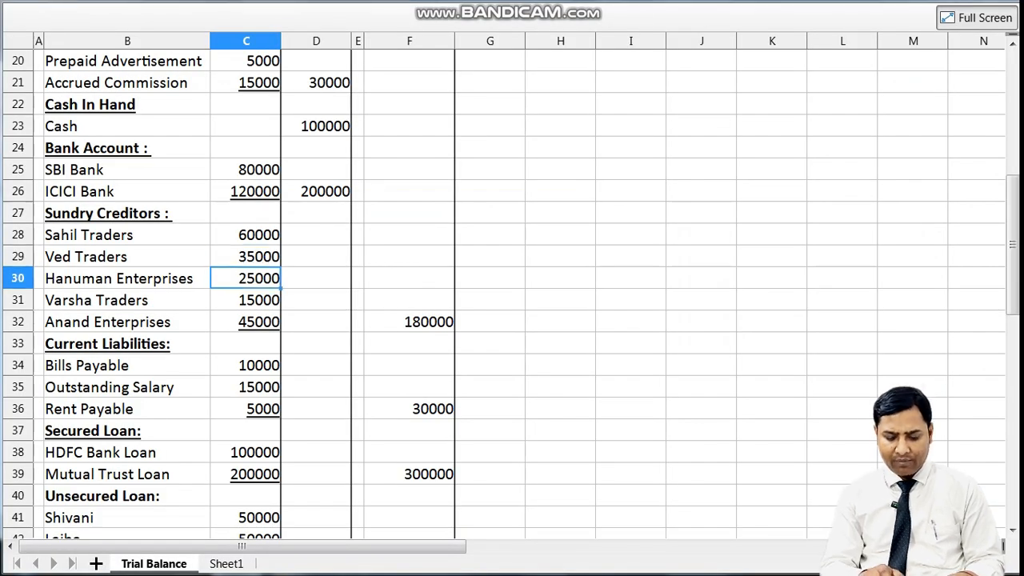
{"action": "key", "text": "alt+Tab"}
{"action": "type", "text": "Hani"}
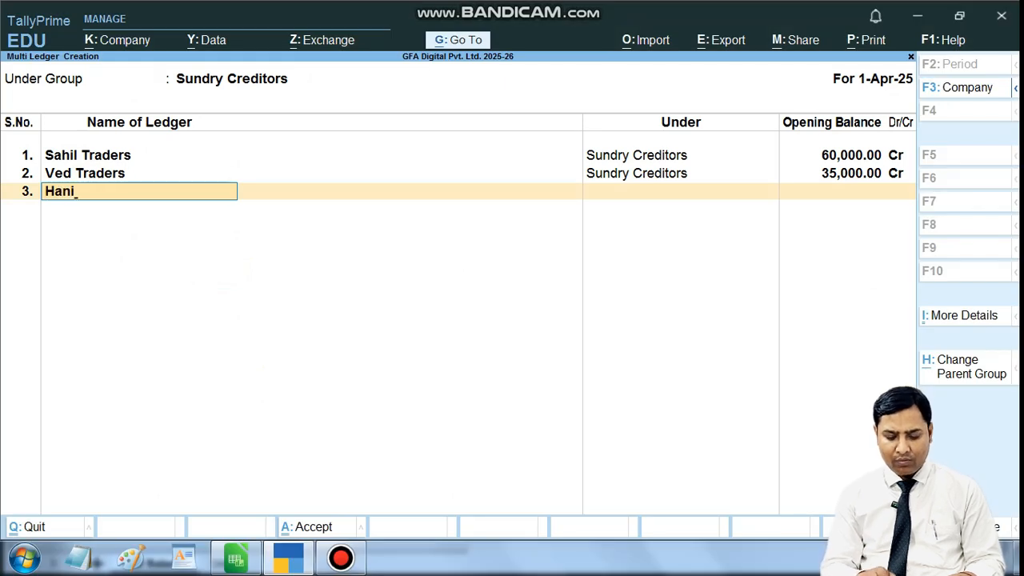
{"action": "key", "text": "BackSpace"}
{"action": "type", "text": "uman "}
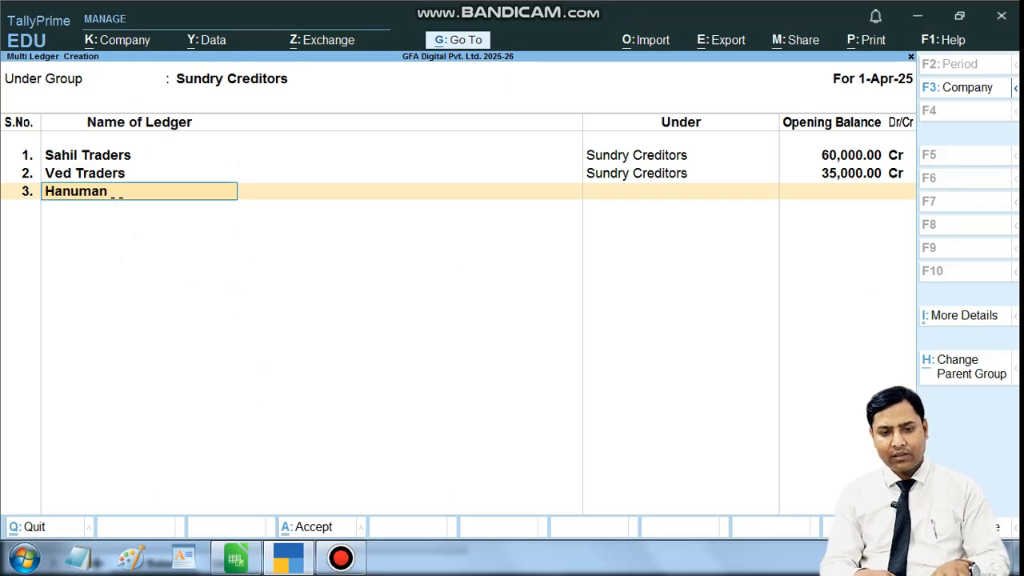
{"action": "type", "text": "Enterprises"}
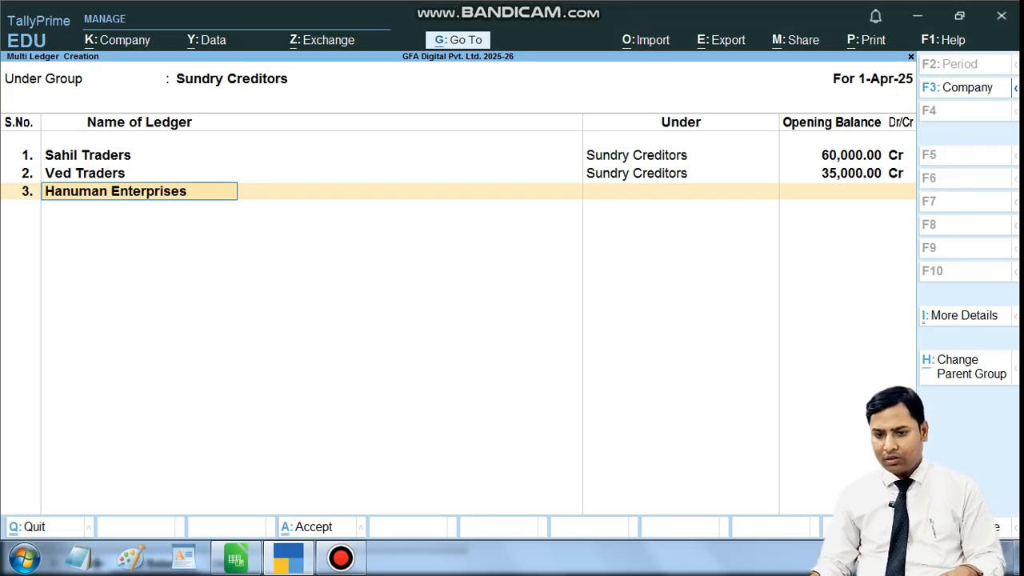
{"action": "key", "text": "Return"}
- Set the Hanuman Enterprises opening balance to 25000 Cr from the spreadsheet, keeping its bill-wise breakup on account
{"action": "key", "text": "alt+Tab"}
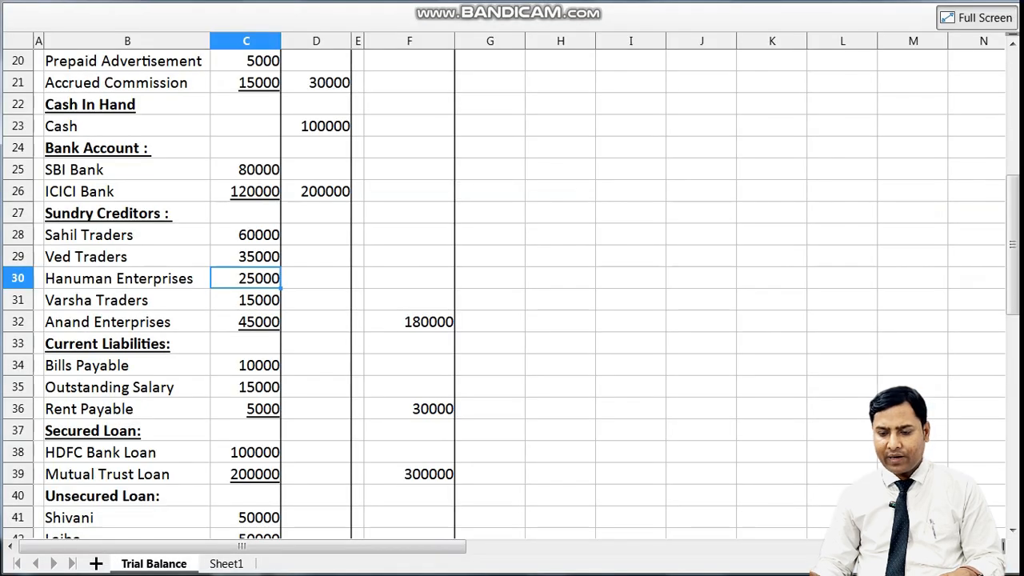
{"action": "key", "text": "alt+Tab"}
{"action": "type", "text": "25,000"}
{"action": "key", "text": "Return"}
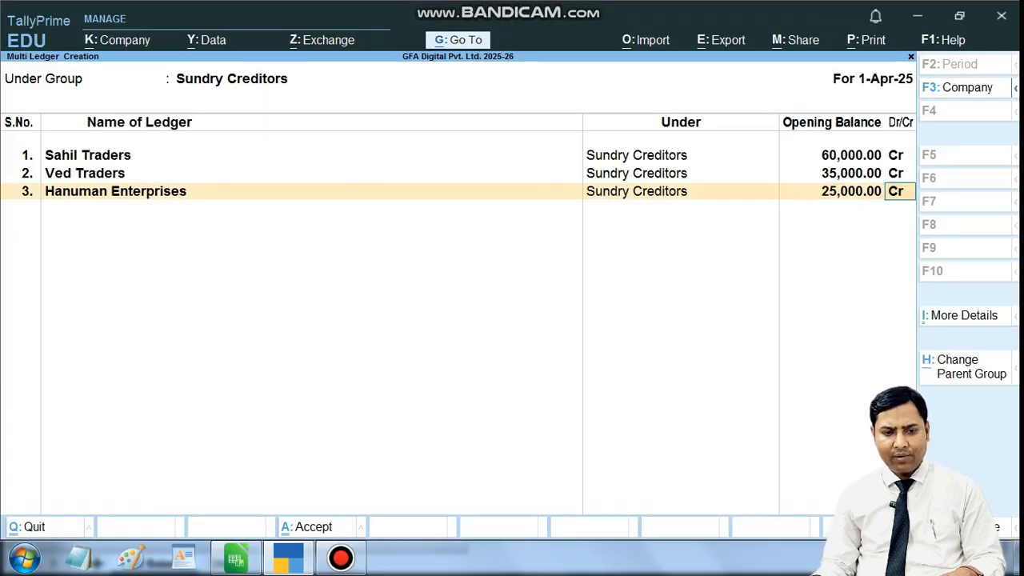
{"action": "key", "text": "Return"}
{"action": "key", "text": "Return"}
- Look up the fourth creditor in the spreadsheet and add the Varsha Traders ledger with an opening balance of 15000 Cr
{"action": "key", "text": "alt+Tab"}
{"action": "key", "text": "Down"}
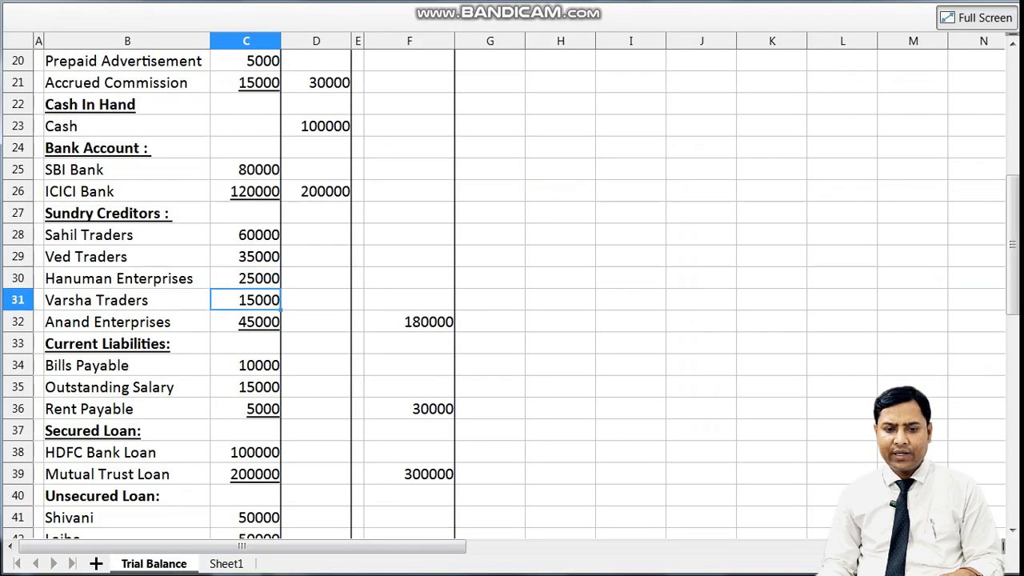
{"action": "key", "text": "alt+Tab"}
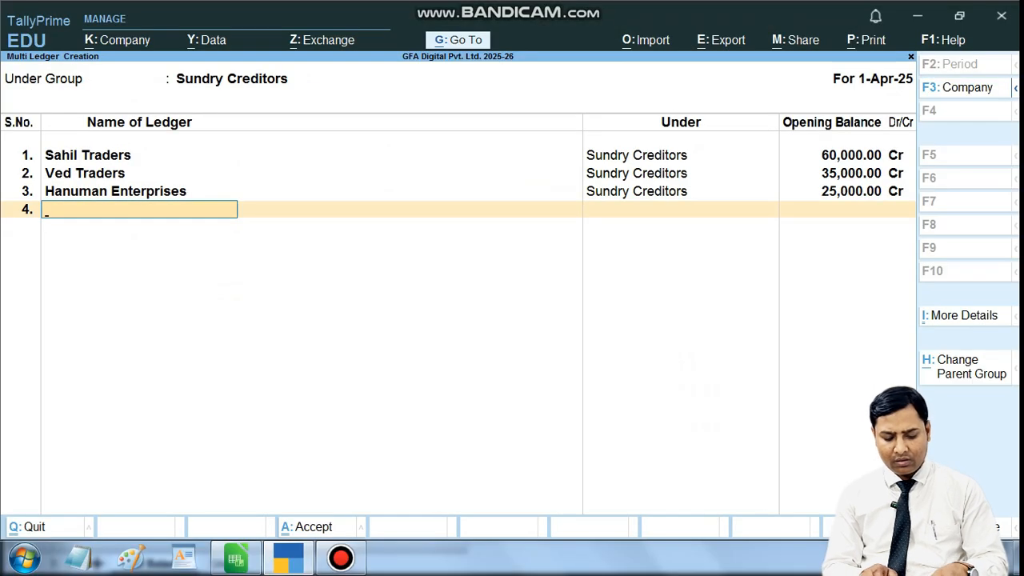
{"action": "type", "text": "Varsha"}
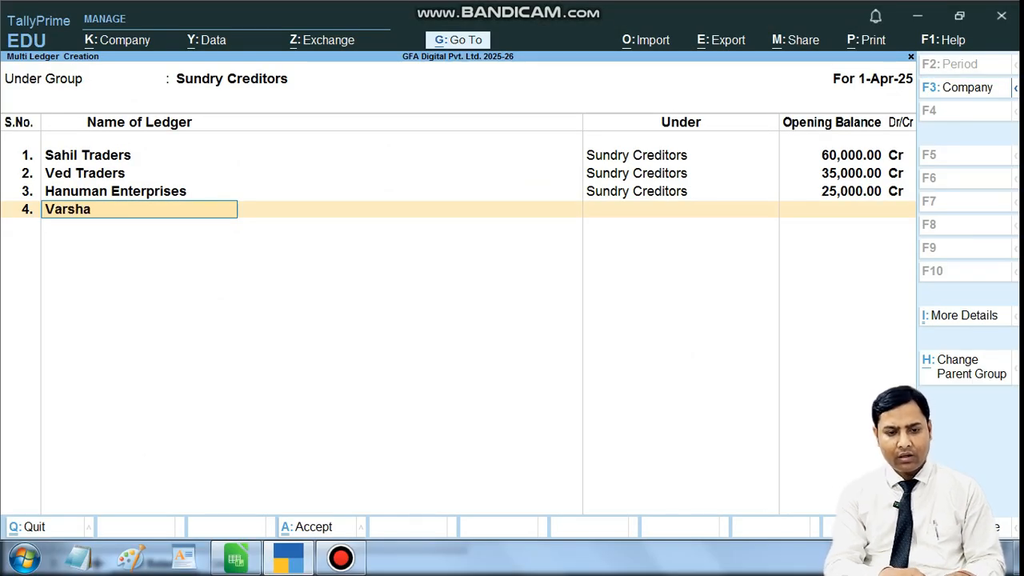
{"action": "type", "text": " Traders"}
{"action": "key", "text": "Return"}
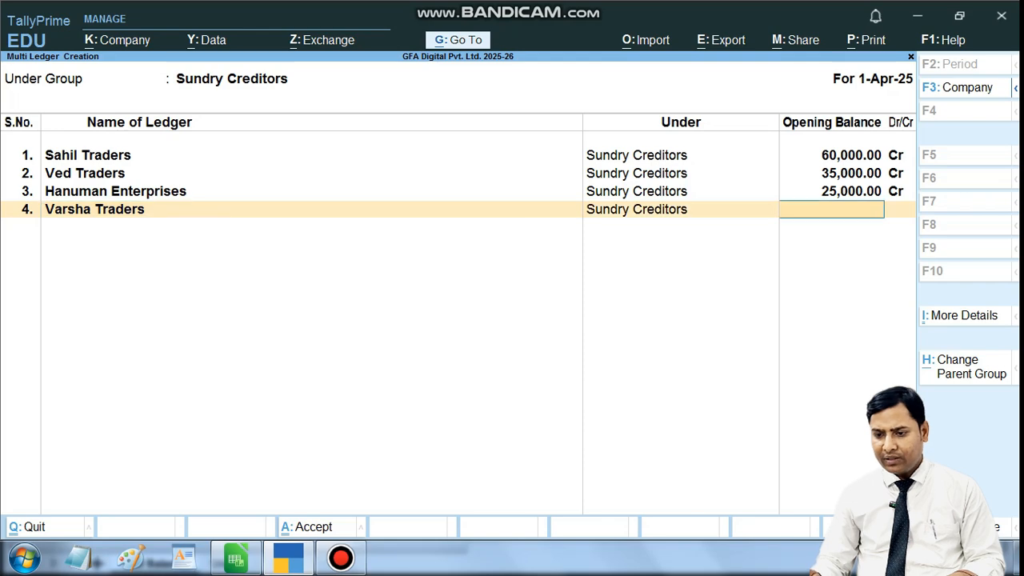
{"action": "type", "text": "15000"}
{"action": "key", "text": "Return"}
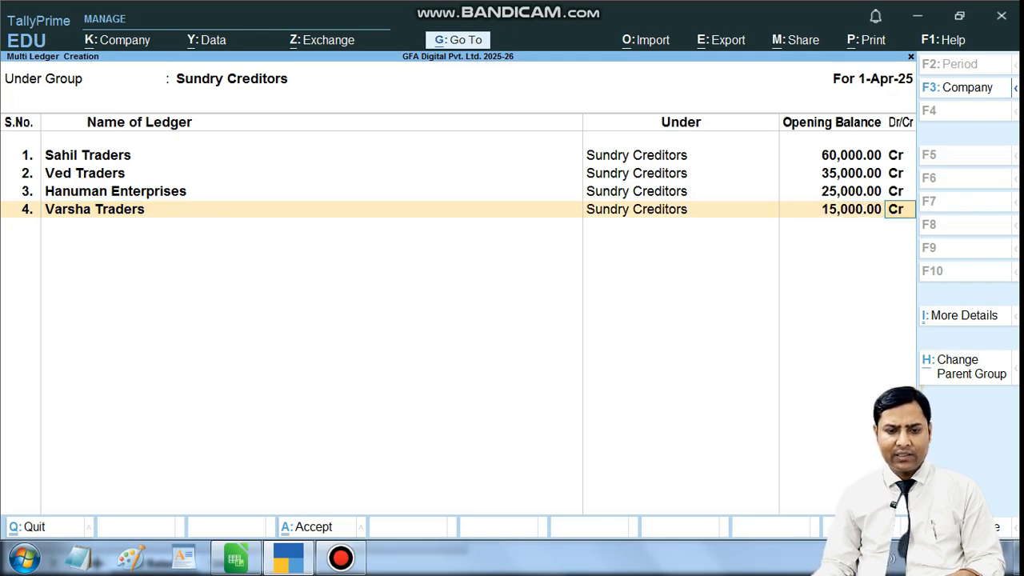
{"action": "key", "text": "Return"}
{"action": "key", "text": "ctrl+a"}
- Look up the last creditor in the Trial Balance spreadsheet and name the fifth ledger Anand Enterprises
{"action": "key", "text": "alt+Tab"}
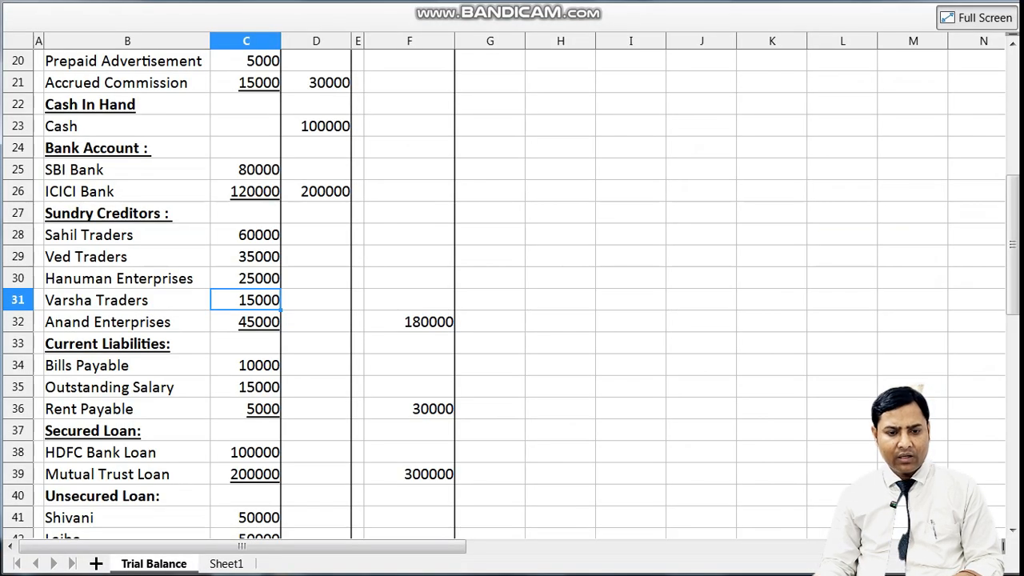
{"action": "key", "text": "Down"}
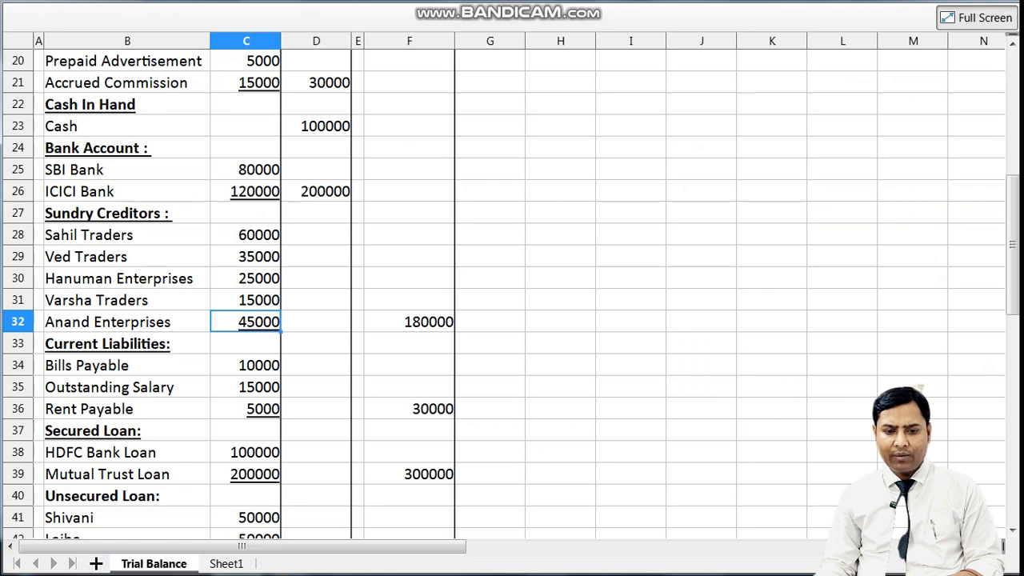
{"action": "key", "text": "alt+Tab"}
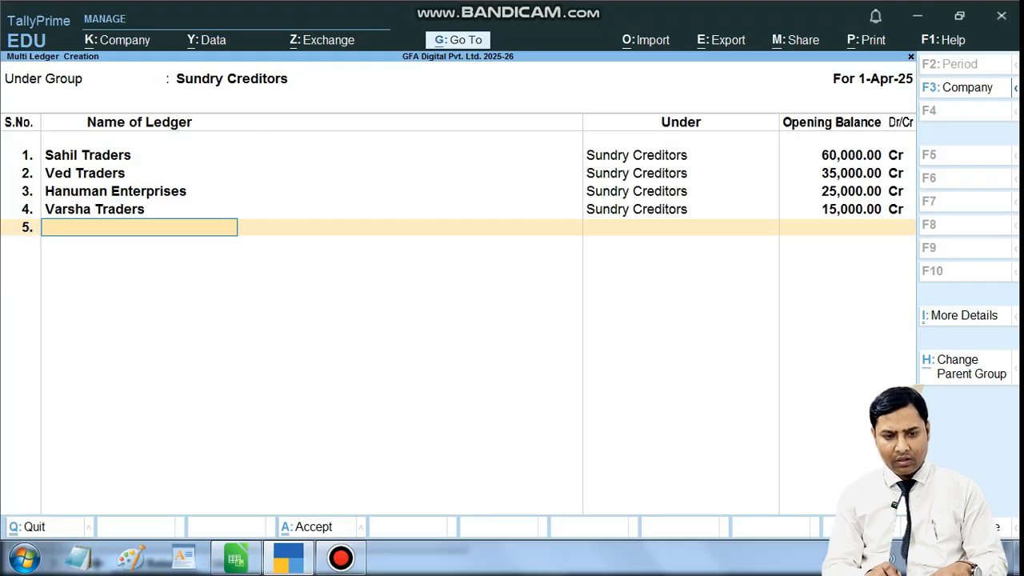
{"action": "type", "text": "Anand Enyte"}
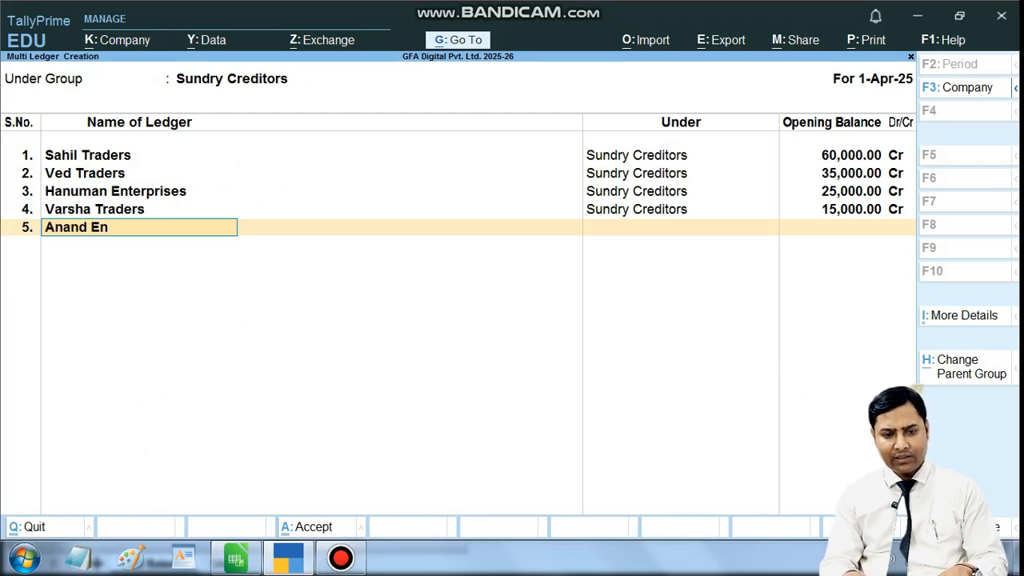
{"action": "key", "text": "BackSpace"}
{"action": "key", "text": "BackSpace"}
{"action": "key", "text": "BackSpace"}
{"action": "type", "text": "te"}
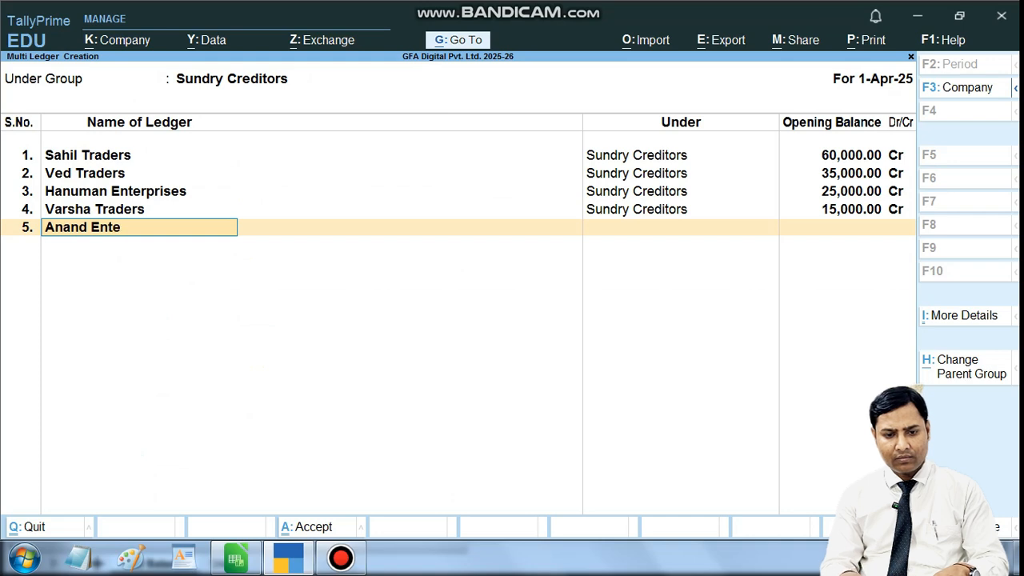
{"action": "type", "text": "rprus"}
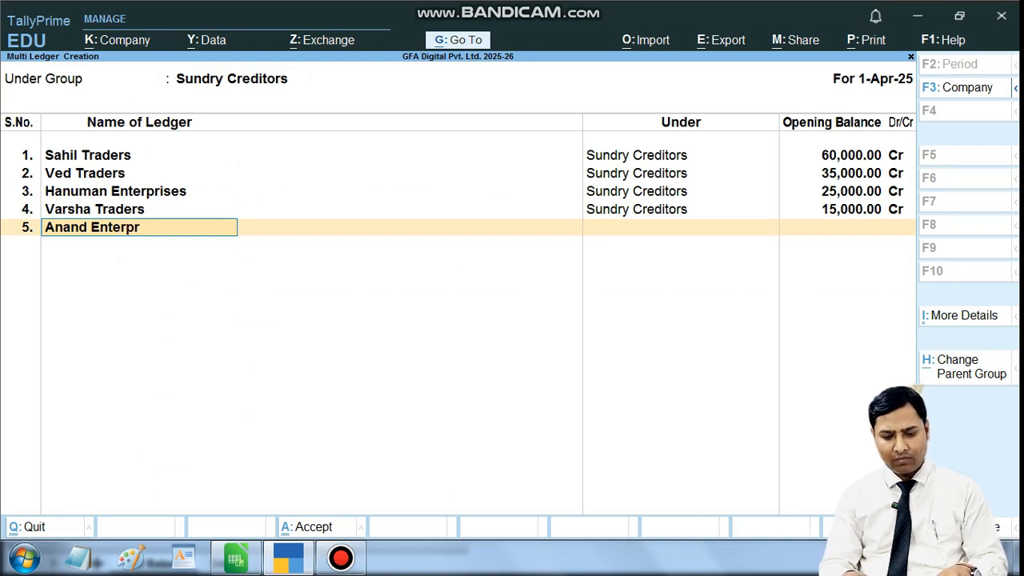
{"action": "key", "text": "BackSpace"}
{"action": "key", "text": "BackSpace"}
{"action": "type", "text": "ises"}
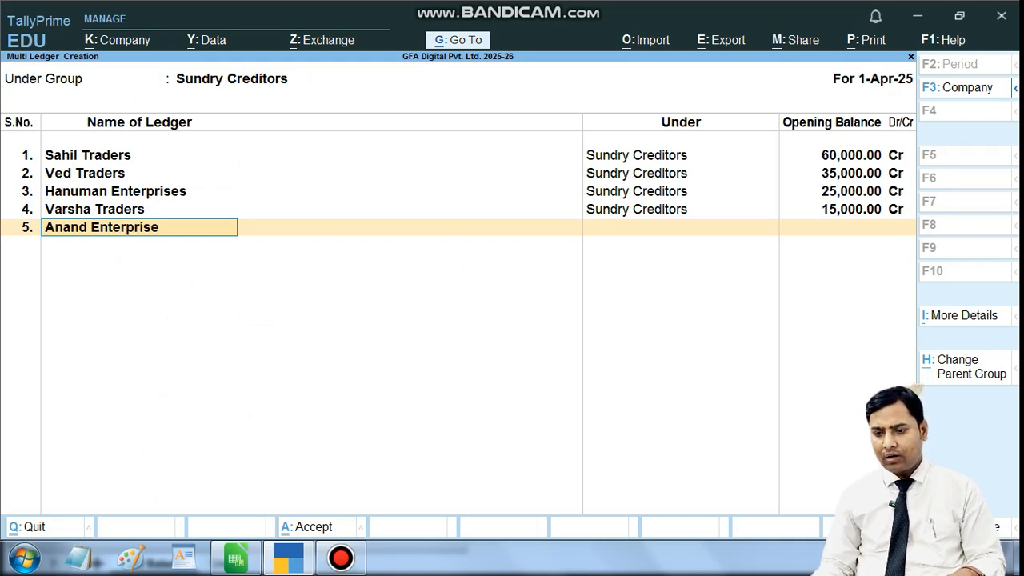
{"action": "key", "text": "Return"}
- Set the Anand Enterprises opening balance to 45000 Cr from the Trial Balance spreadsheet and save the Sundry Creditors ledgers
{"action": "key", "text": "alt+Tab"}
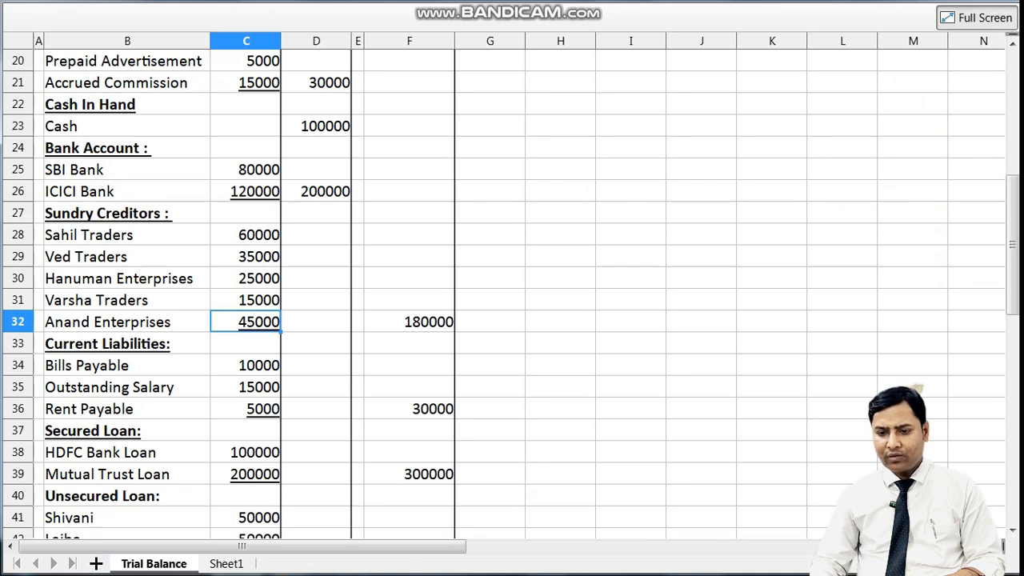
{"action": "key", "text": "alt+Tab"}
{"action": "type", "text": "45000"}
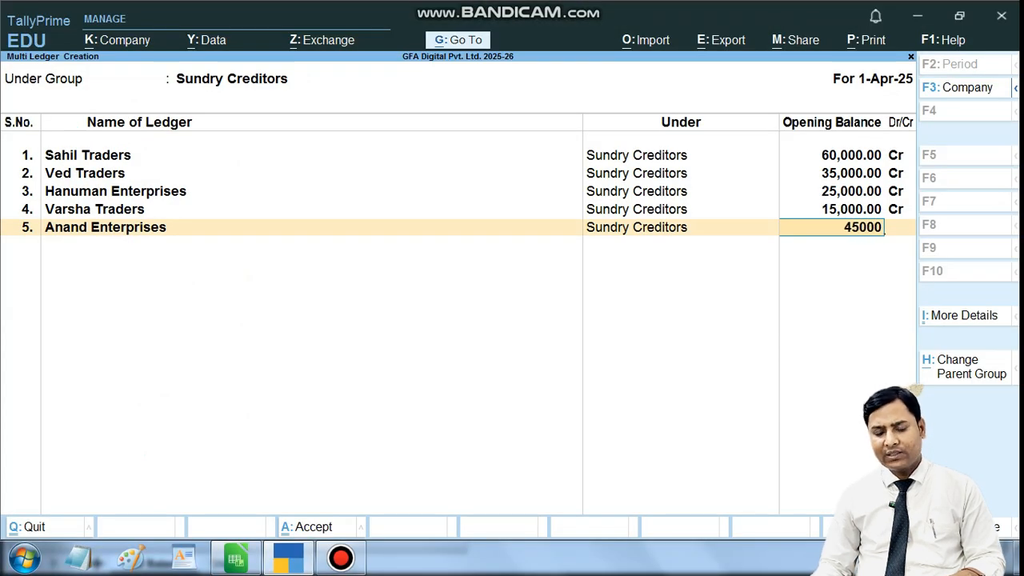
{"action": "key", "text": "Return"}
{"action": "key", "text": "Return"}
{"action": "key", "text": "Return"}
{"action": "key", "text": "Return"}
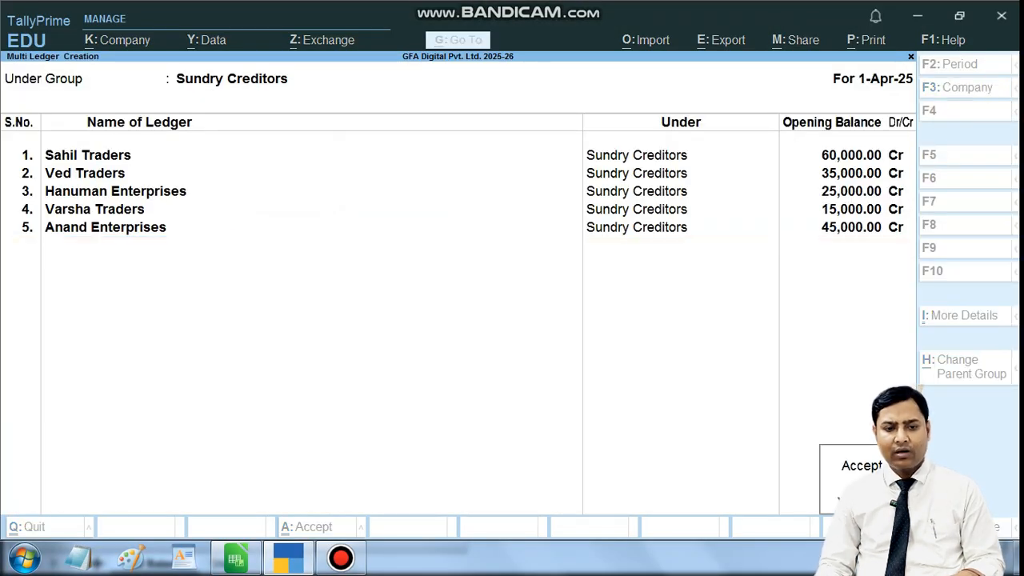
{"action": "key", "text": "Return"}
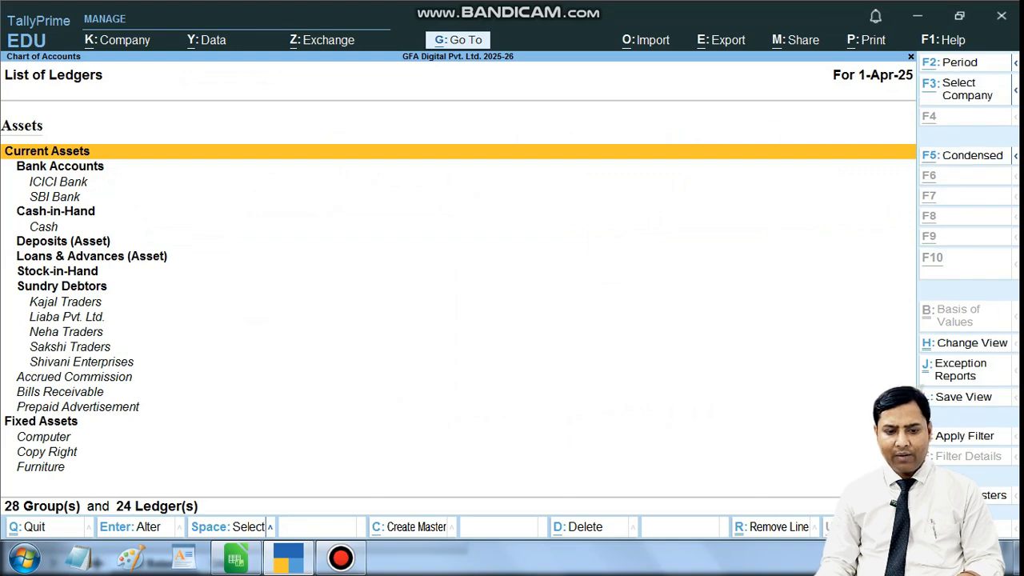
- Look up the Current Liabilities section in the Trial Balance spreadsheet and start a new multi-ledger creation in TallyPrime
{"action": "key", "text": "alt+Tab"}
{"action": "key", "text": "Down"}
{"action": "key", "text": "Down"}
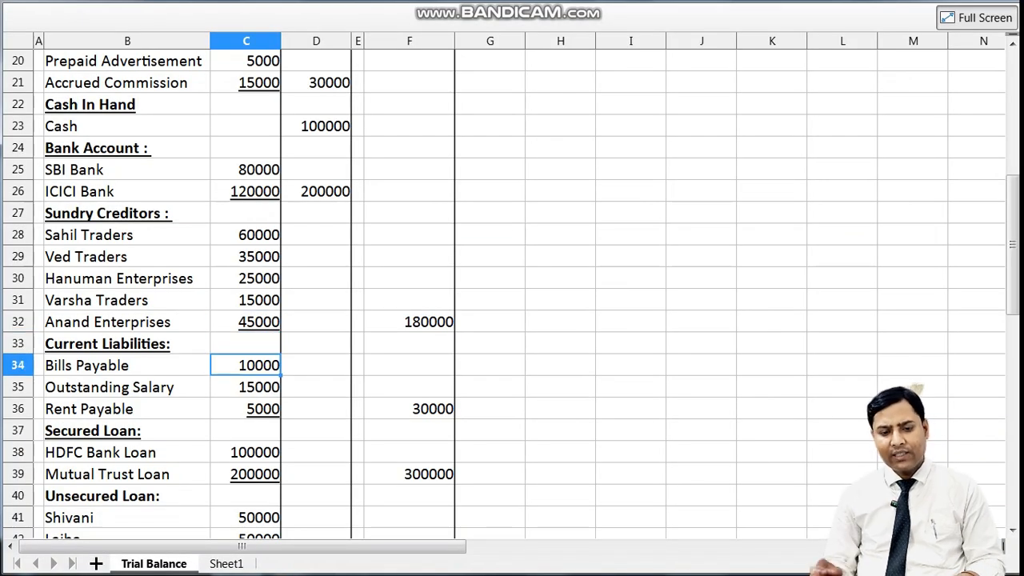
{"action": "key", "text": "alt+Tab"}
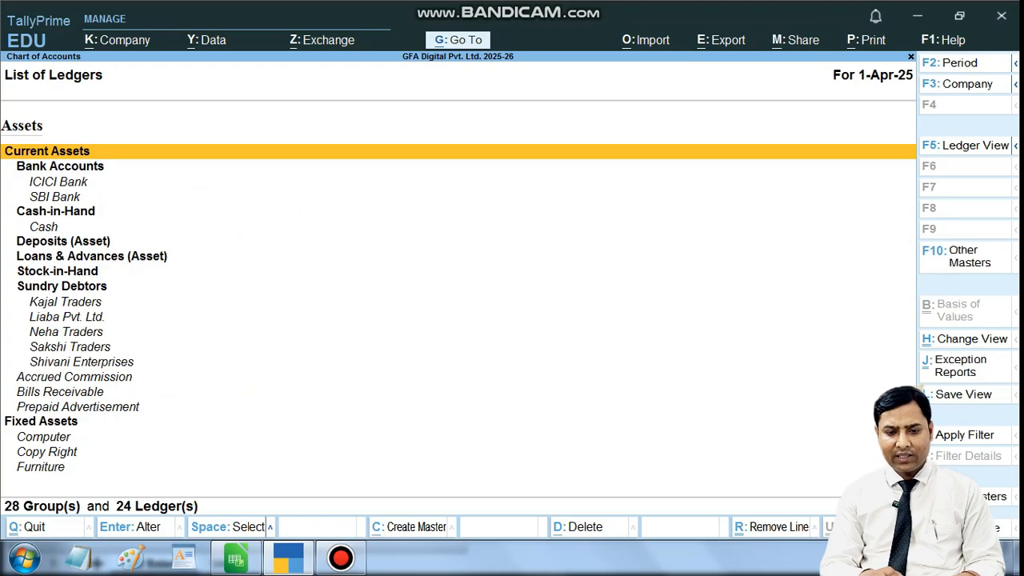
{"action": "key", "text": "alt+h"}
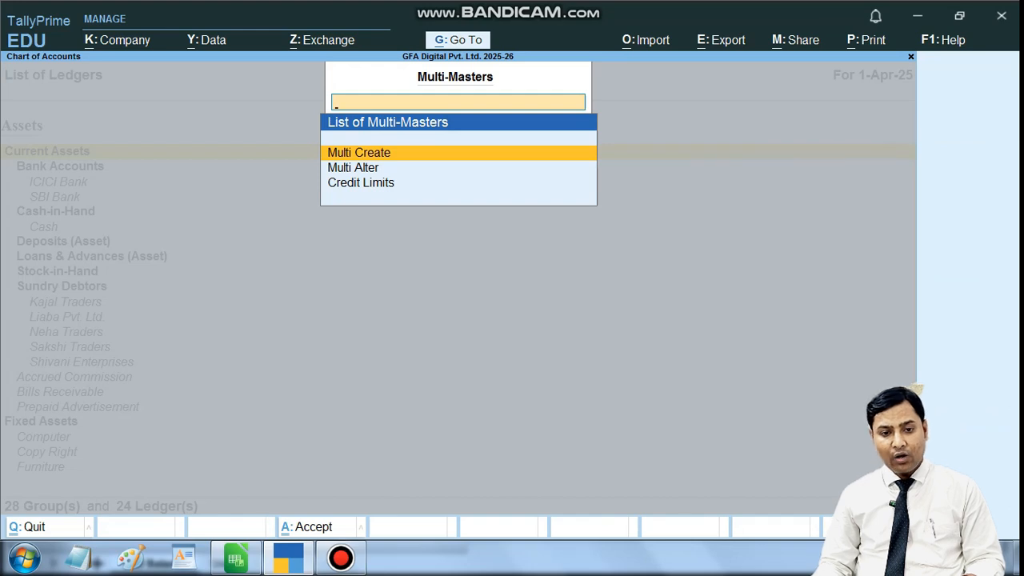
{"action": "key", "text": "Return"}
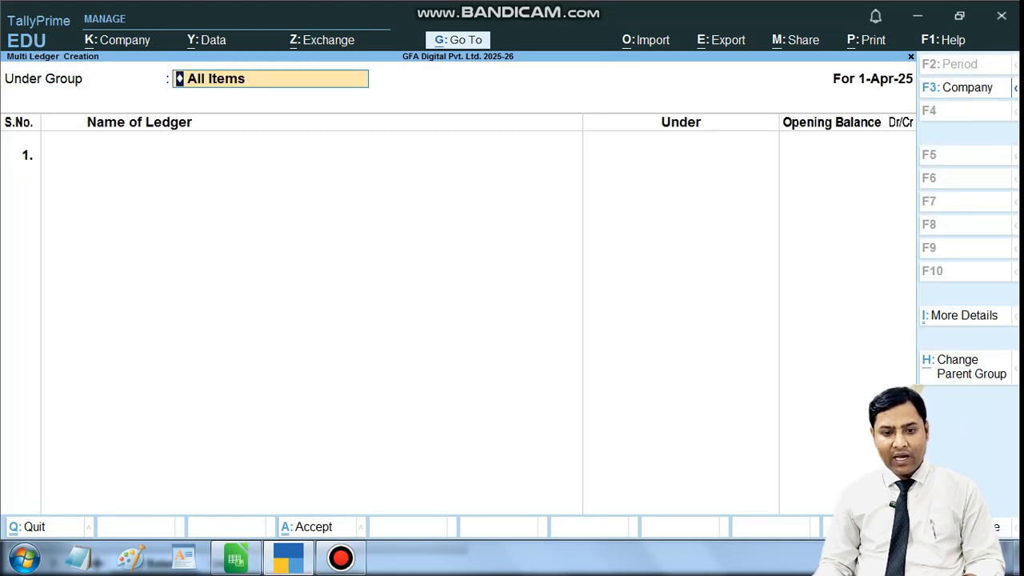
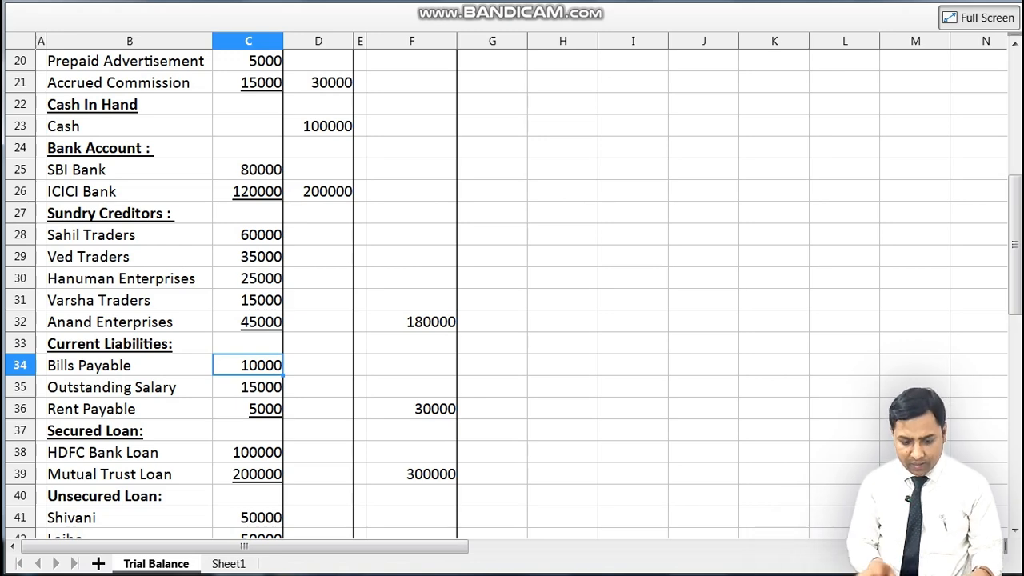
- Return from the spreadsheet to the TallyPrime multi-ledger form and name the first ledger Bills Payable
{"action": "key", "text": "alt+Tab"}
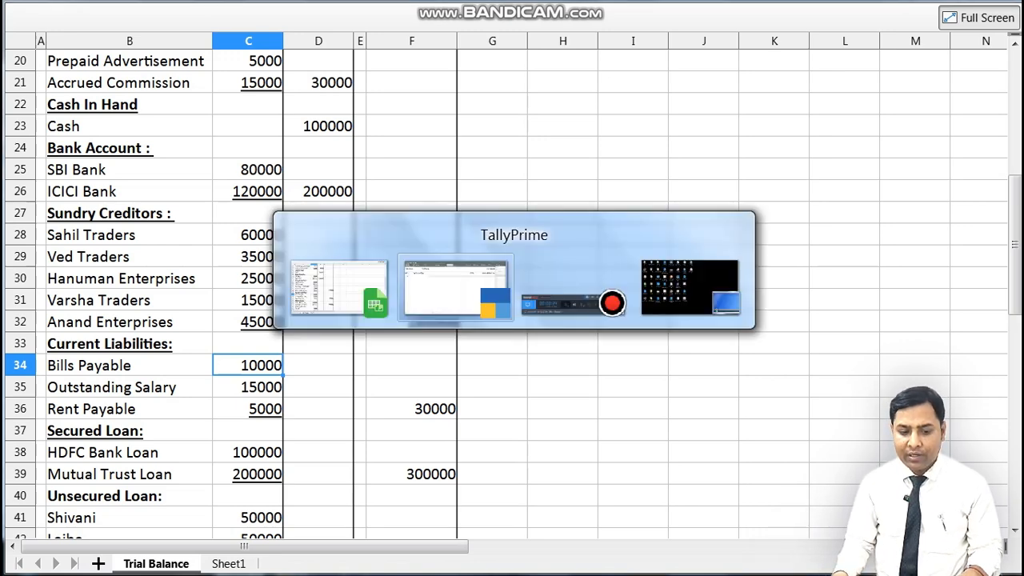
{"action": "type", "text": "Bi"}
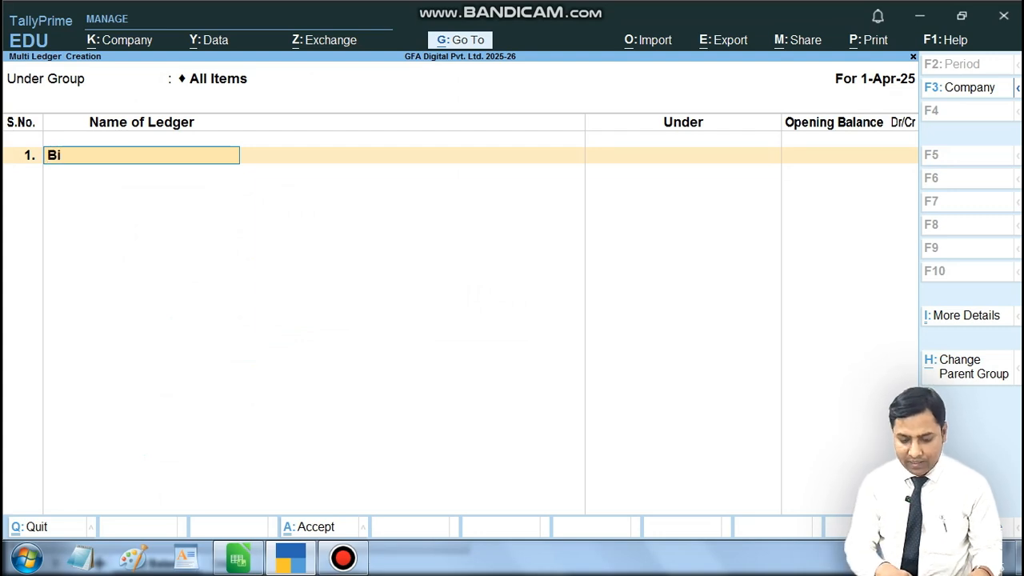
{"action": "type", "text": "lls Payab"}
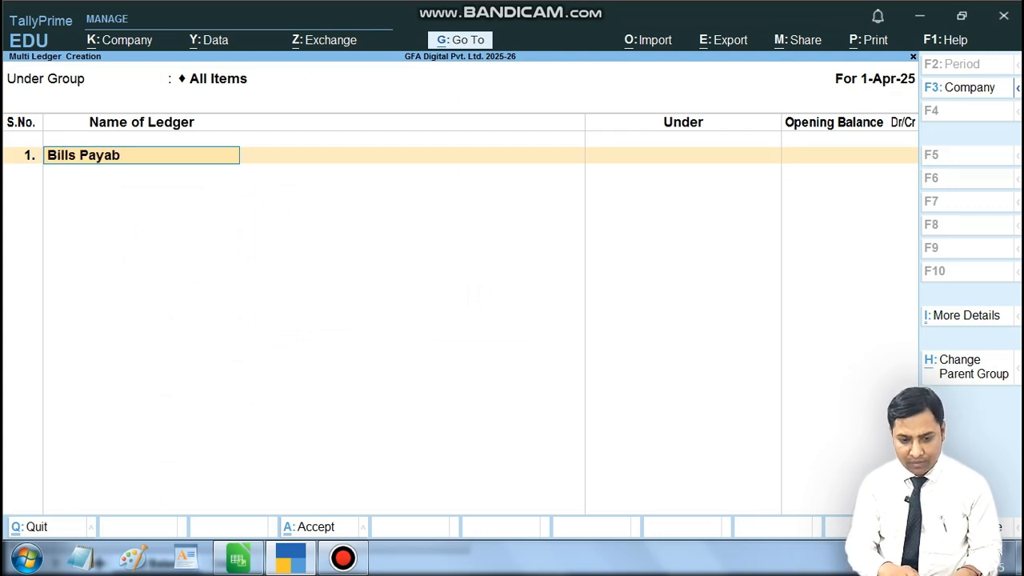
{"action": "type", "text": "le"}
{"action": "key", "text": "Return"}
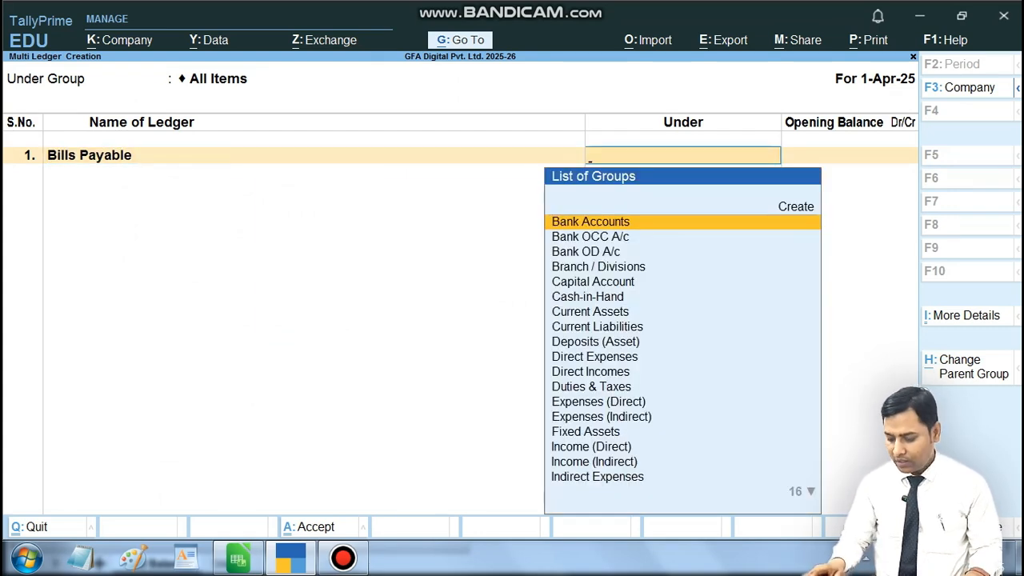
- Set the parent group for the new ledgers to Current Liabilities and give Bills Payable an opening balance of 10000 Cr
{"action": "key", "text": "BackSpace"}
{"action": "key", "text": "BackSpace"}
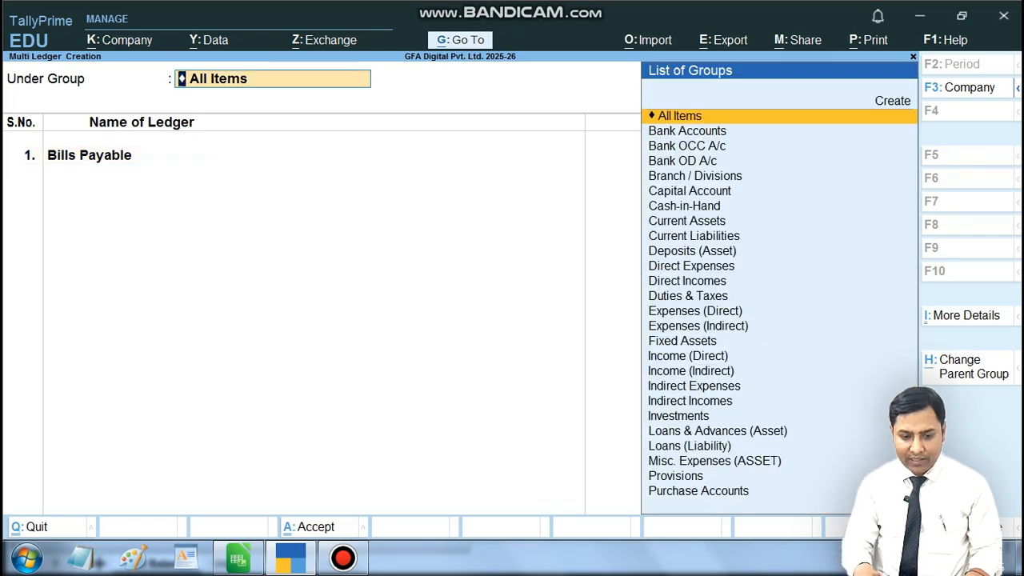
{"action": "type", "text": "Cure"}
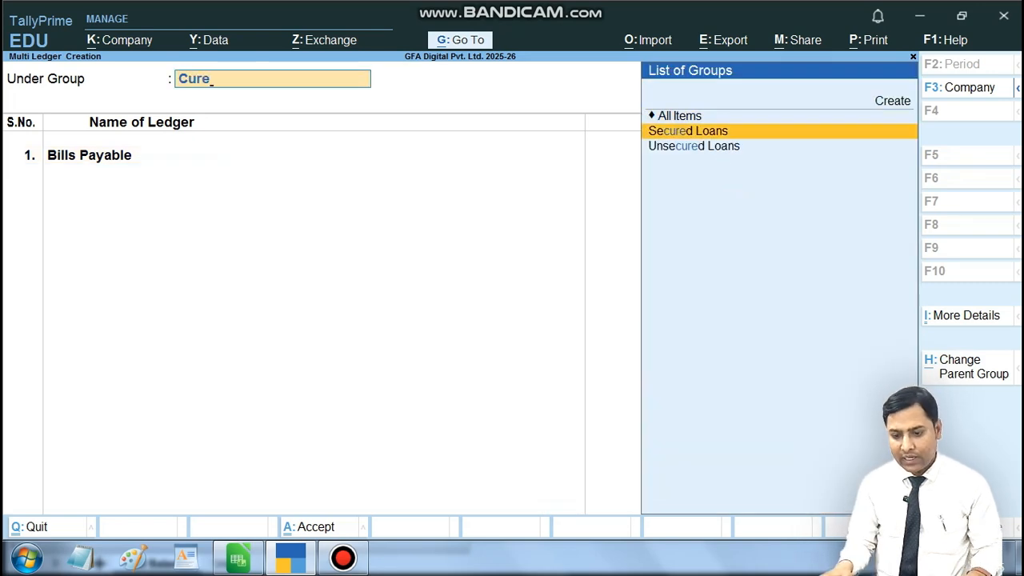
{"action": "key", "text": "BackSpace"}
{"action": "type", "text": "r"}
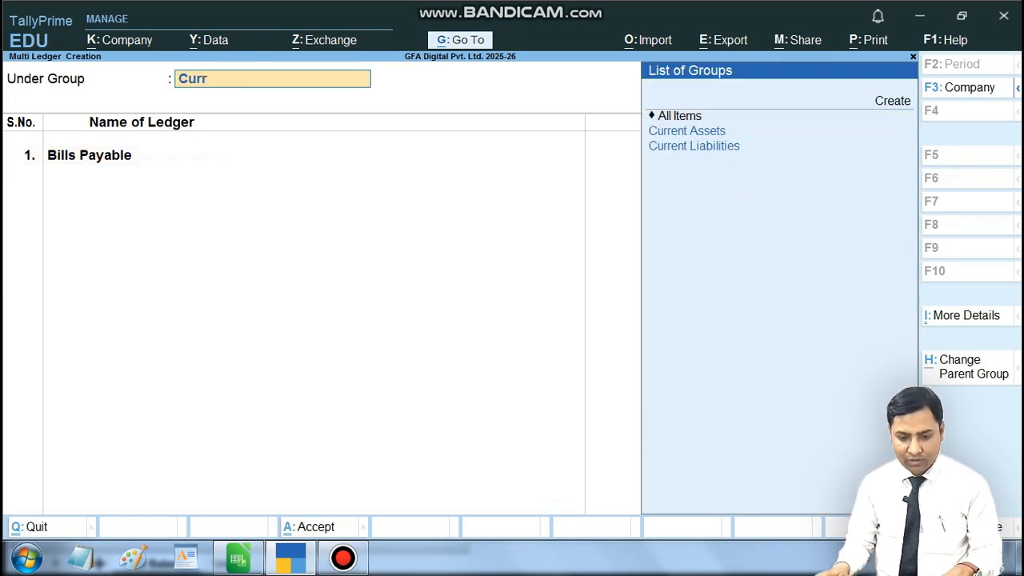
{"action": "key", "text": "Down"}
{"action": "key", "text": "Return"}
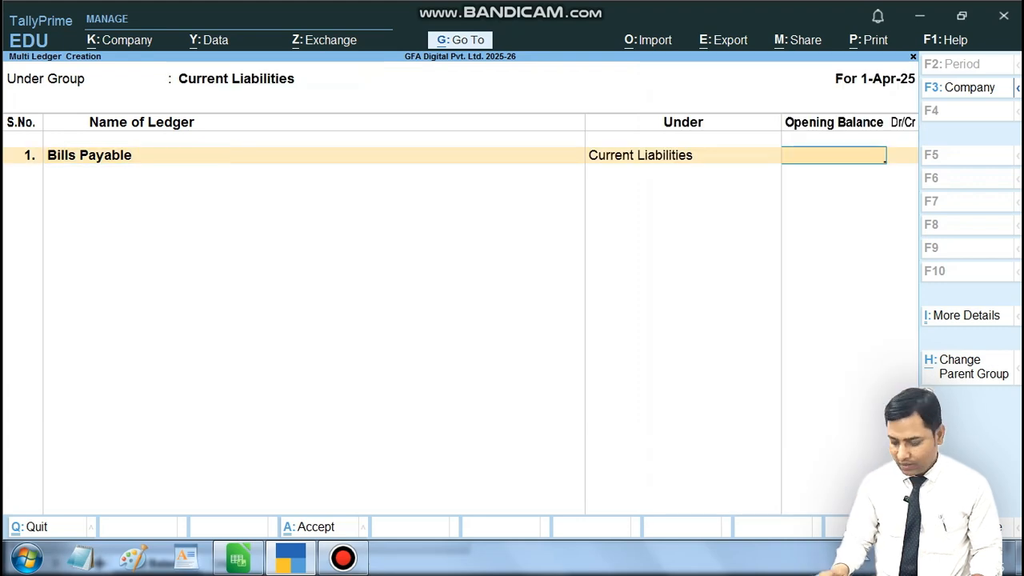
{"action": "type", "text": "10000"}
{"action": "key", "text": "Return"}
{"action": "key", "text": "Return"}
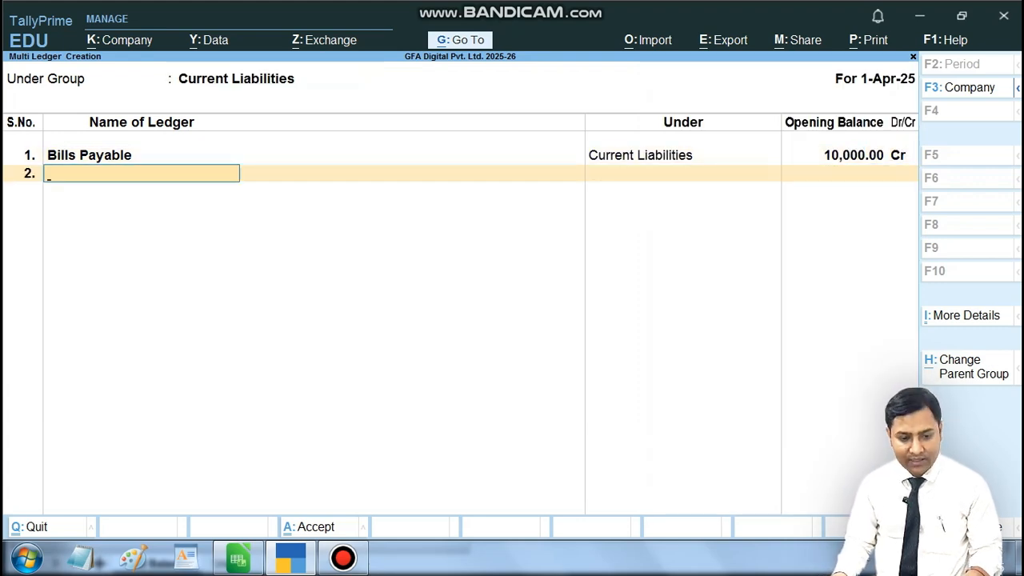
- Look up the second current liability in the Trial Balance spreadsheet and name the second ledger O/S Salary
{"action": "key", "text": "alt+Tab"}
{"action": "key", "text": "Down"}
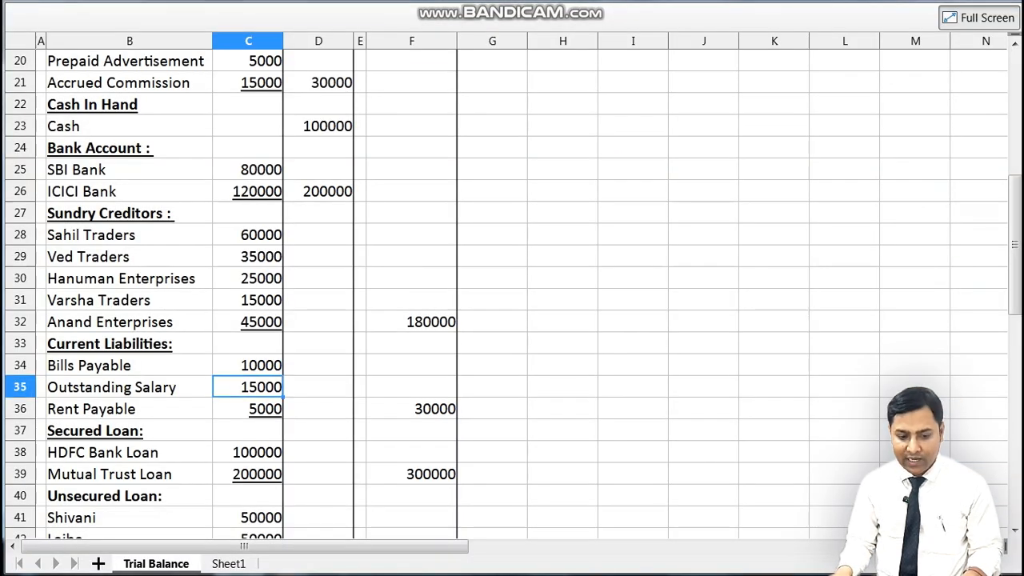
{"action": "key", "text": "alt+Tab"}
{"action": "type", "text": "O"}
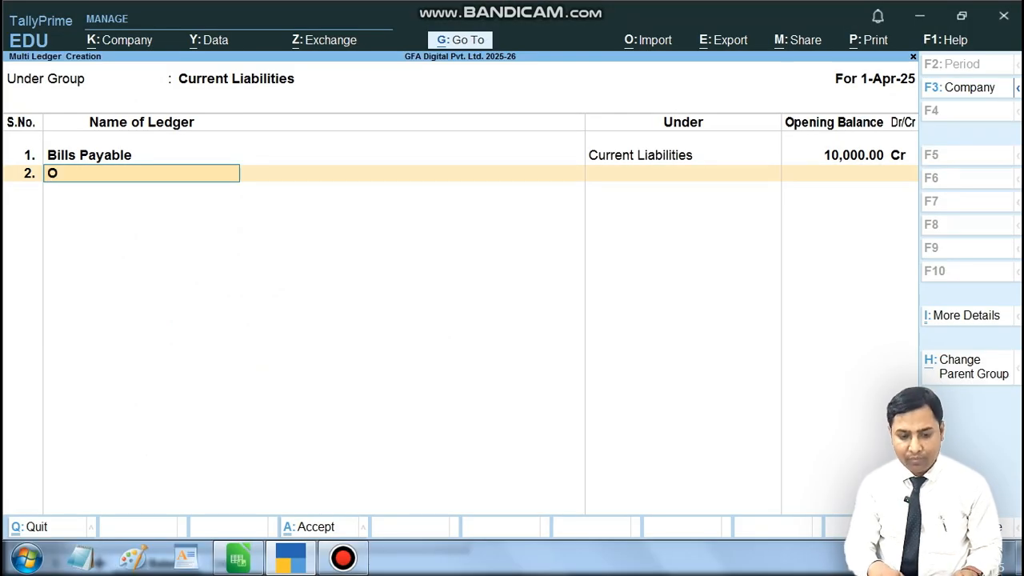
{"action": "type", "text": "?"}
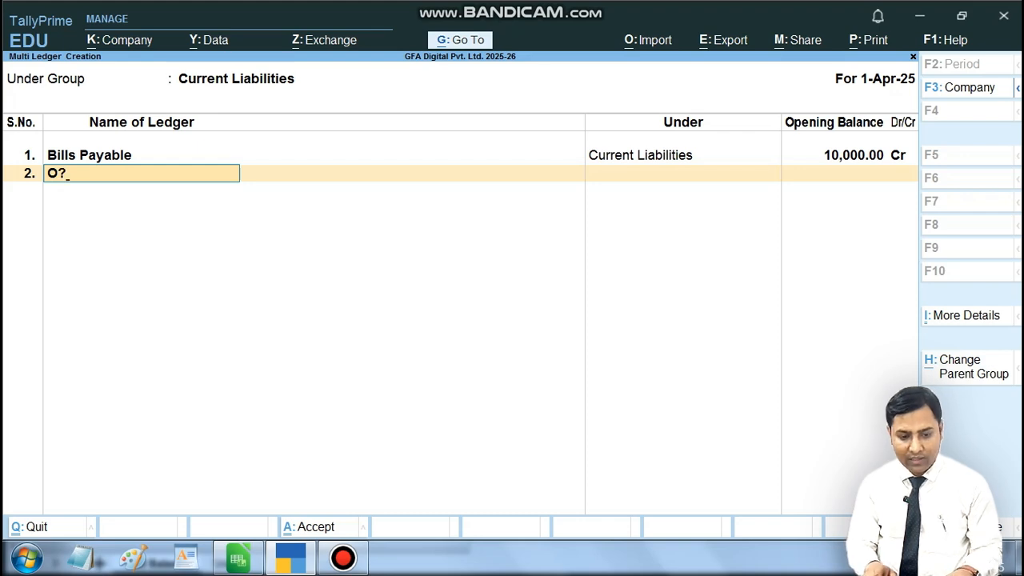
{"action": "key", "text": "BackSpace"}
{"action": "type", "text": "/s"}
{"action": "key", "text": "BackSpace"}
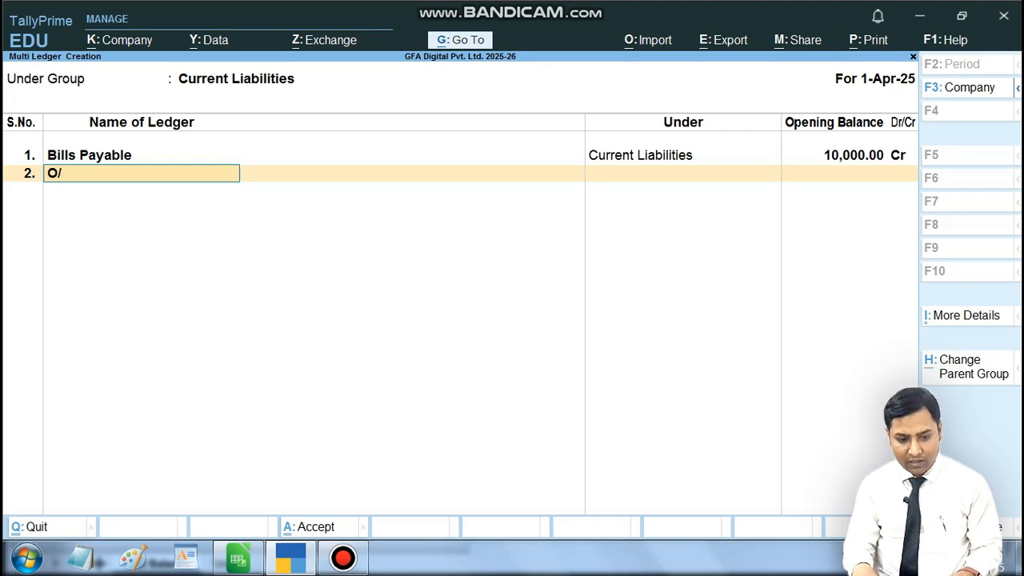
{"action": "type", "text": "S St"}
{"action": "key", "text": "BackSpace"}
{"action": "key", "text": "BackSpace"}
{"action": "key", "text": "BackSpace"}
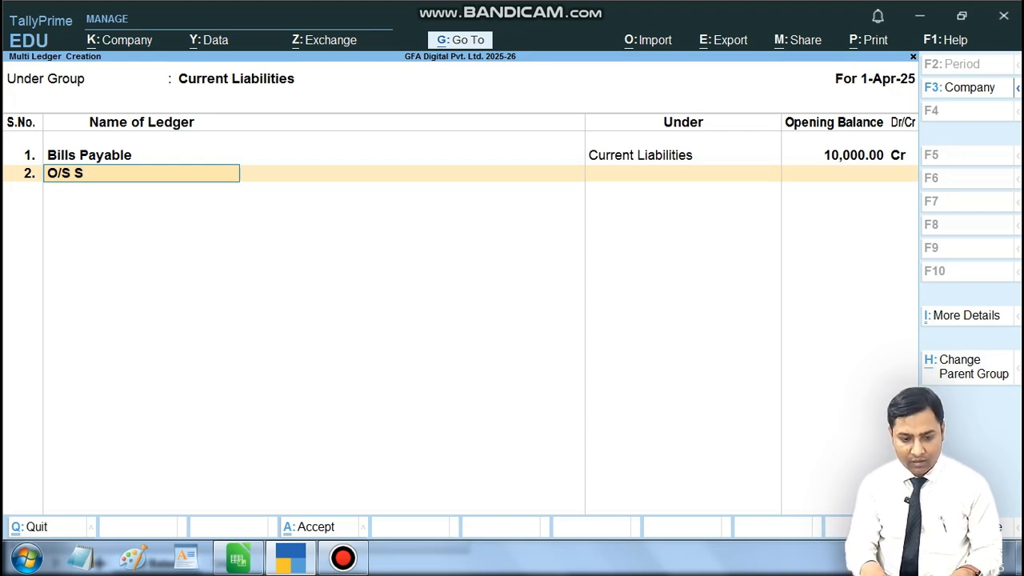
{"action": "type", "text": "Sala"}
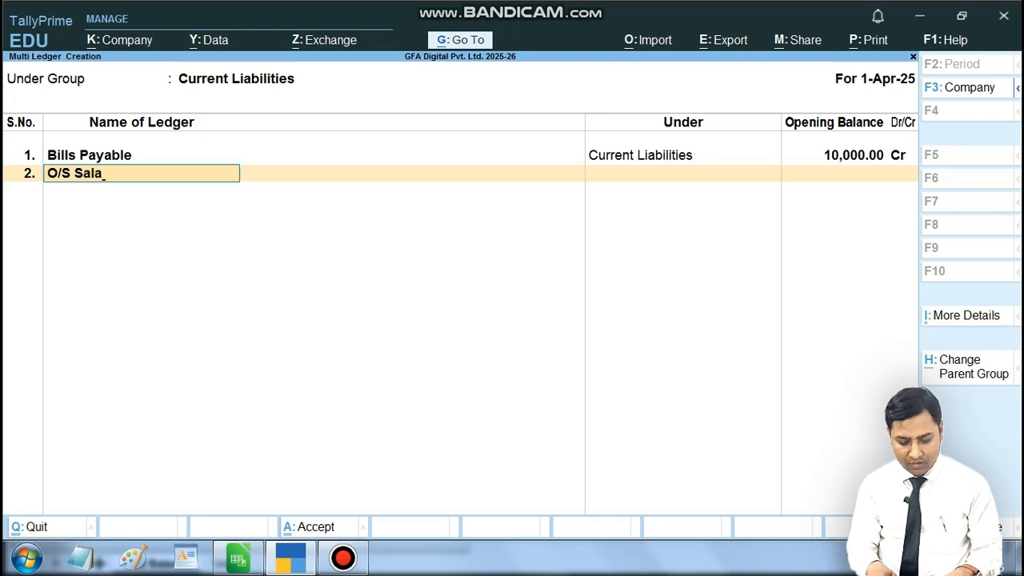
{"action": "type", "text": "ry"}
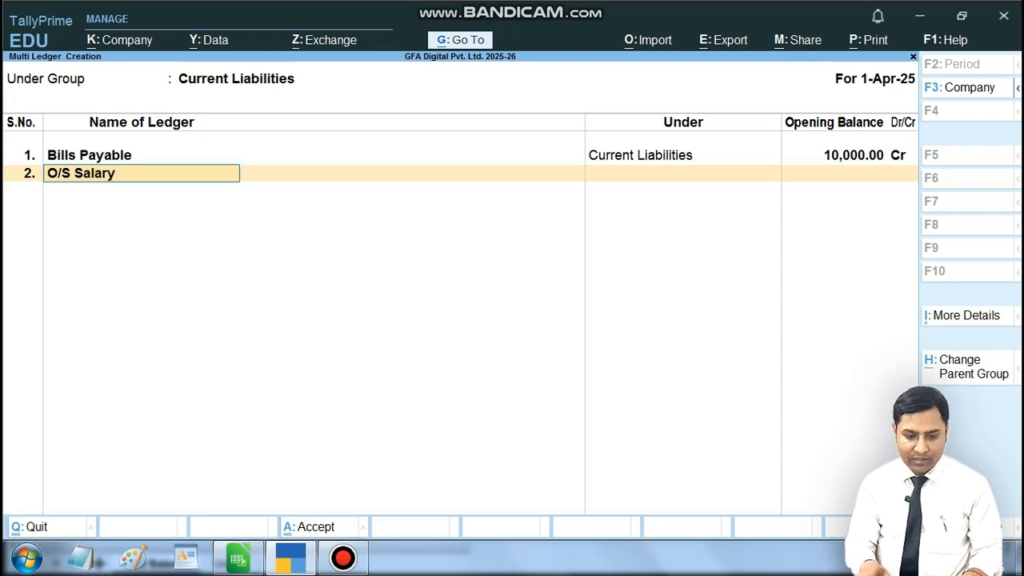
{"action": "key", "text": "Return"}
- Check the outstanding salary amount in the spreadsheet and set the O/S Salary opening balance to 15000 Cr
{"action": "key", "text": "alt+Tab"}
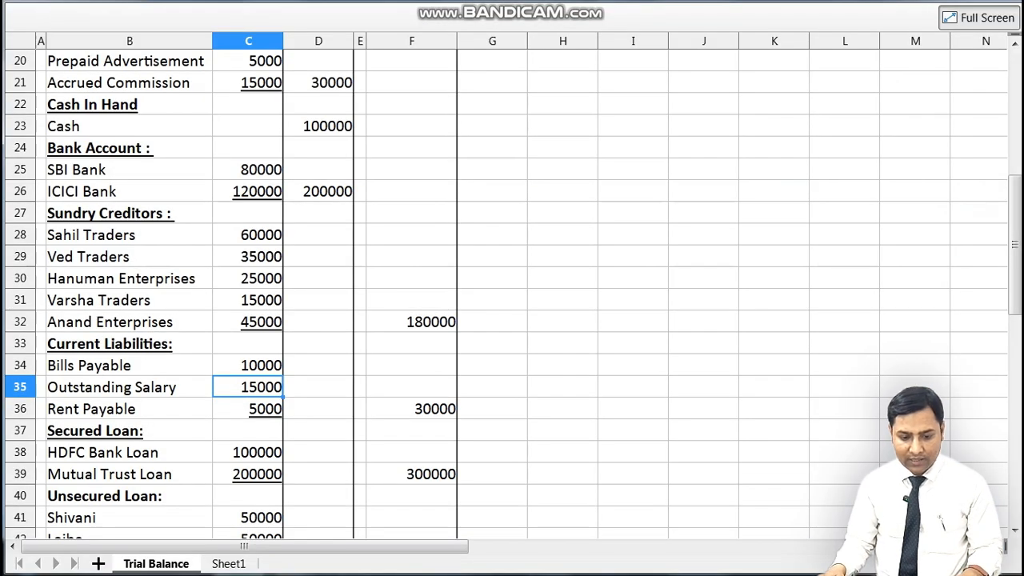
{"action": "key", "text": "alt+Tab"}
{"action": "type", "text": "15000"}
{"action": "key", "text": "Return"}
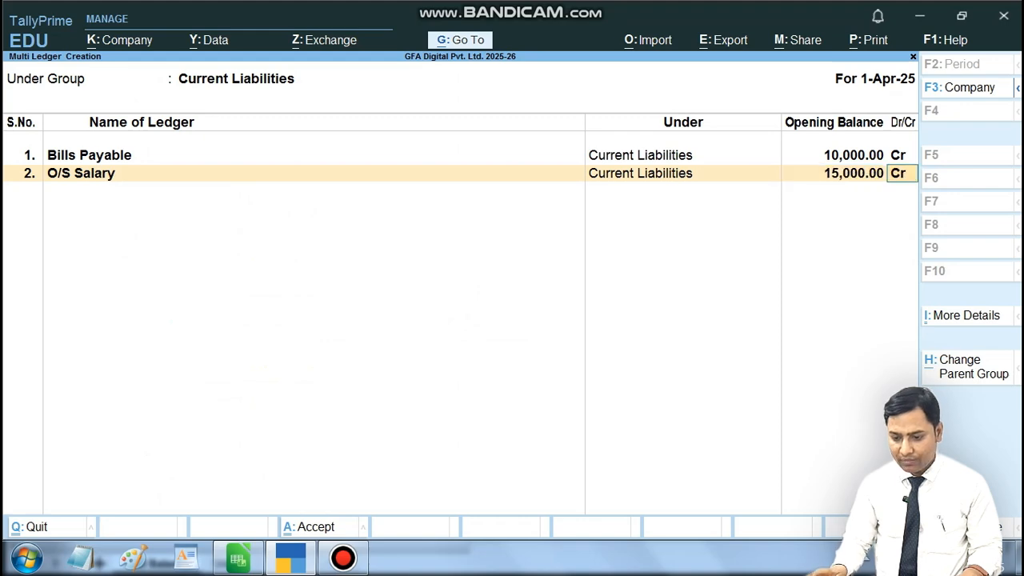
{"action": "key", "text": "Return"}
- Look up the last current liability in the Trial Balance spreadsheet and name the third ledger Rent Payable
{"action": "key", "text": "alt+Tab"}
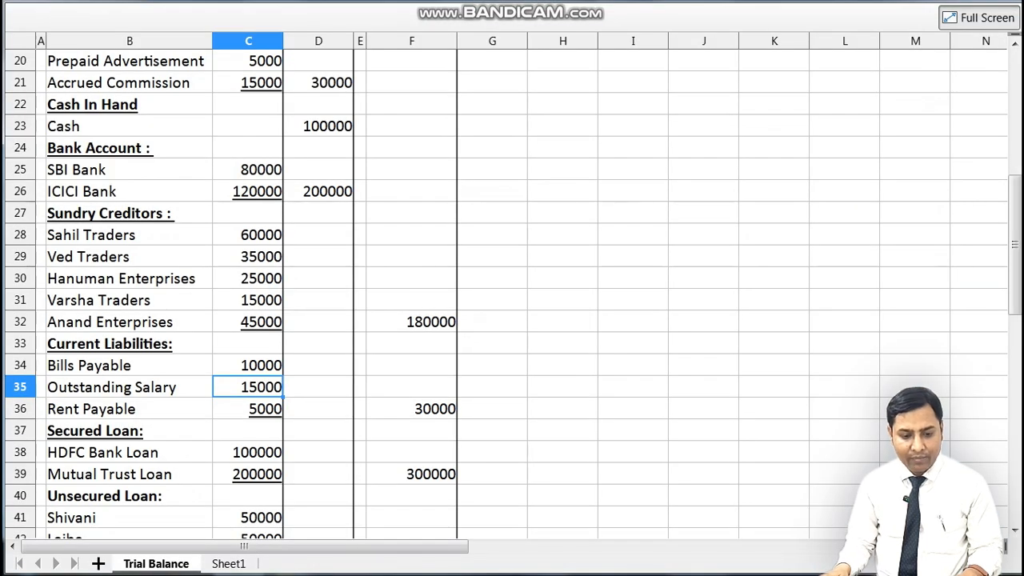
{"action": "key", "text": "alt+Tab"}
{"action": "type", "text": "Rent"}
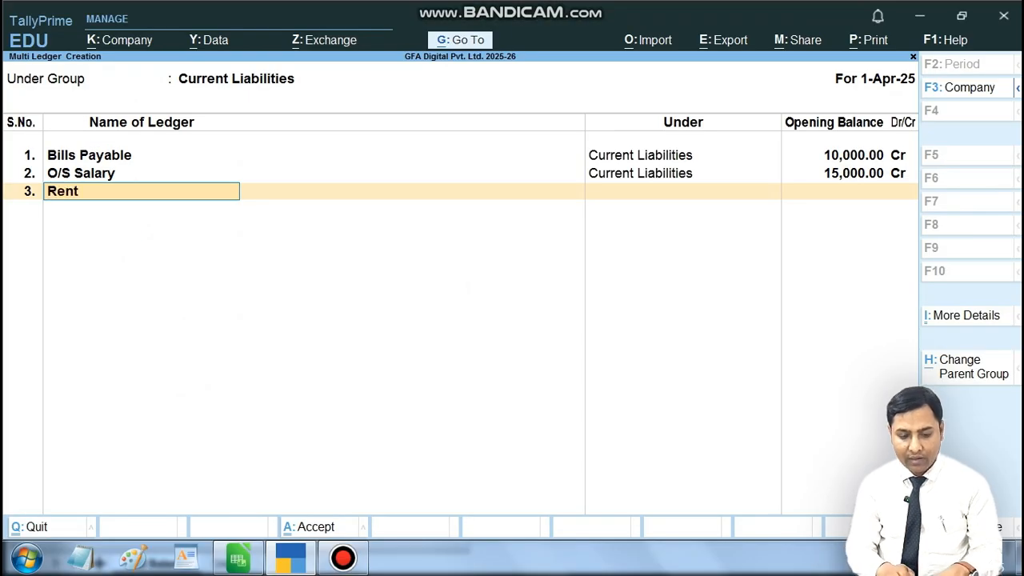
{"action": "type", "text": " Payba"}
{"action": "key", "text": "BackSpace"}
{"action": "key", "text": "BackSpace"}
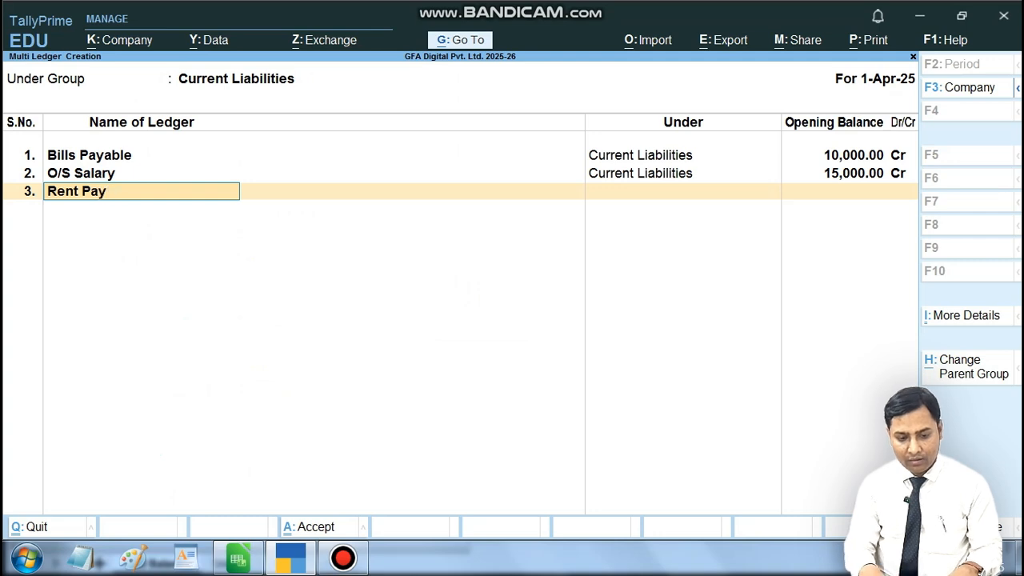
{"action": "type", "text": "abn"}
{"action": "key", "text": "BackSpace"}
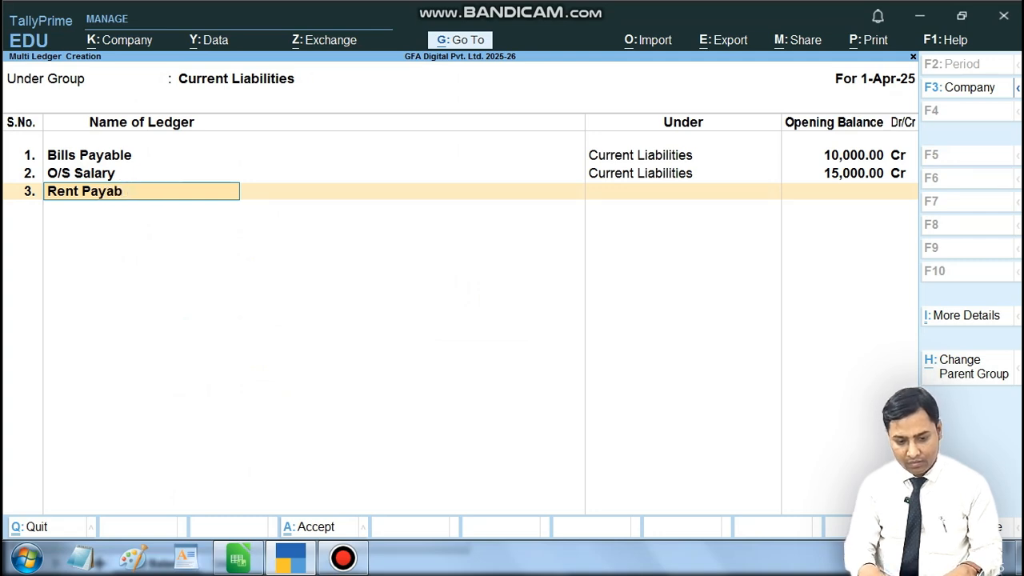
{"action": "type", "text": "le"}
{"action": "key", "text": "Return"}
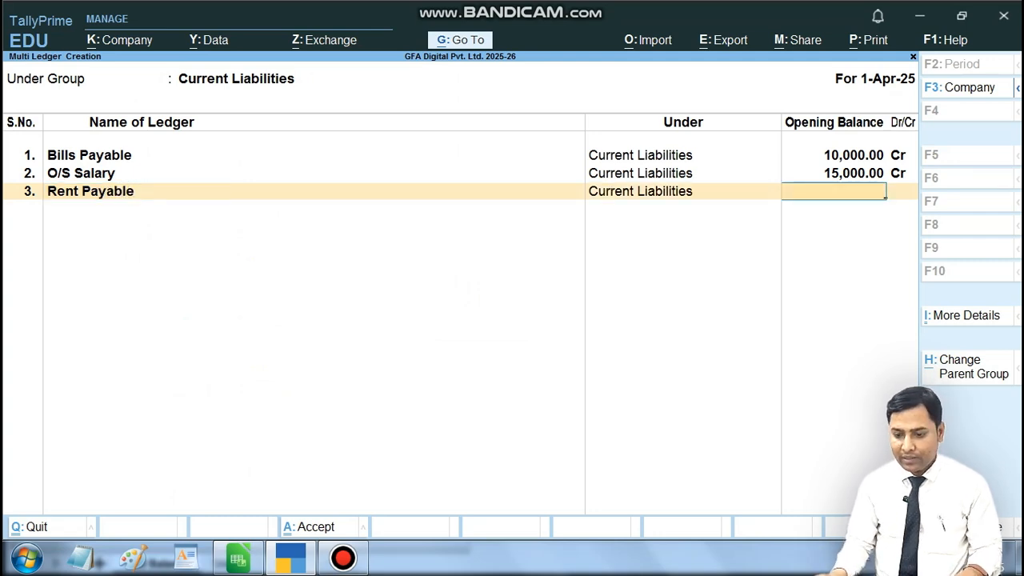
- Set the Rent Payable opening balance to 5000 Cr from the spreadsheet, save the Current Liabilities ledgers and return to the spreadsheet
{"action": "key", "text": "alt+Tab"}
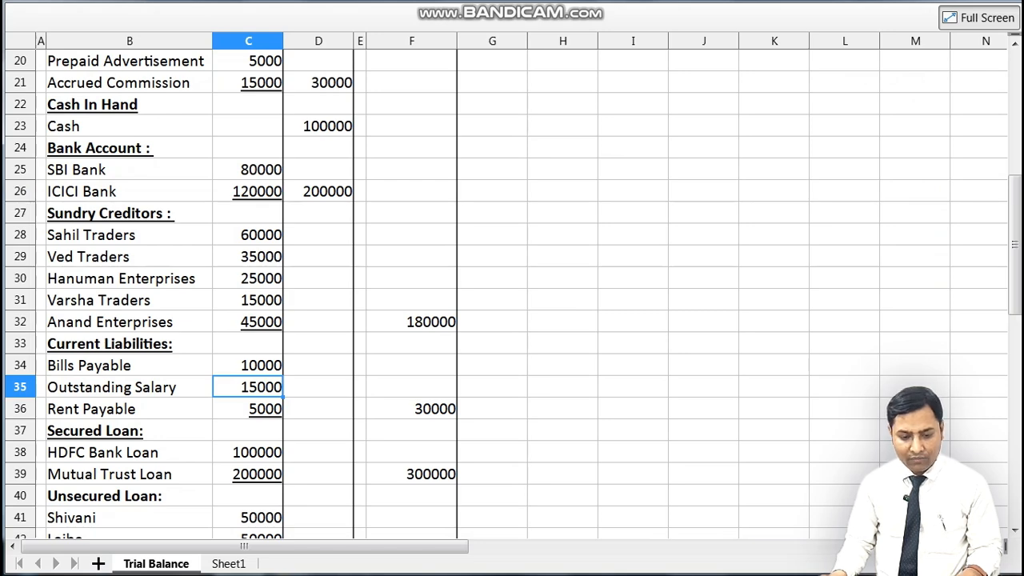
{"action": "key", "text": "alt+Tab"}
{"action": "type", "text": "5000"}
{"action": "key", "text": "Return"}
{"action": "key", "text": "Return"}
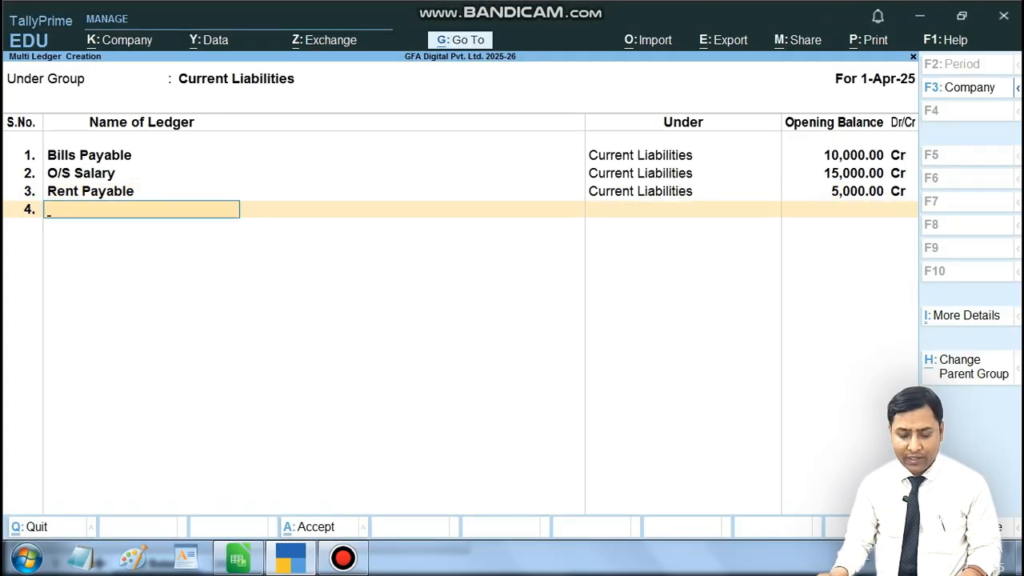
{"action": "key", "text": "Return"}
{"action": "key", "text": "Return"}
{"action": "key", "text": "alt+Tab"}
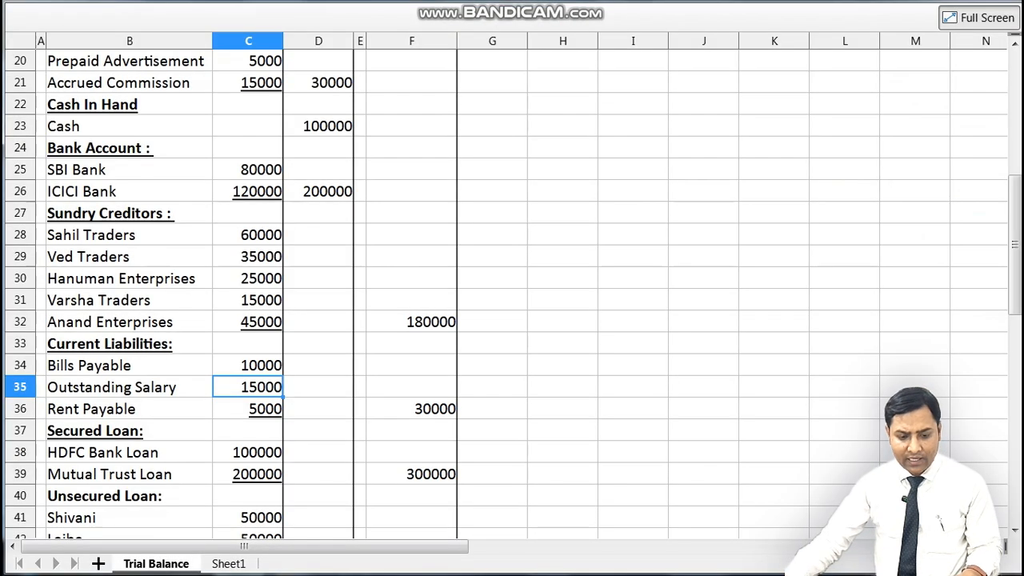
- Find the Secured Loan section in the Trial Balance spreadsheet, then start multi-ledger creation in TallyPrime under the Secured Loans group
{"action": "scroll", "coordinate": [512, 288], "scroll_direction": "down", "scroll_amount": 3}
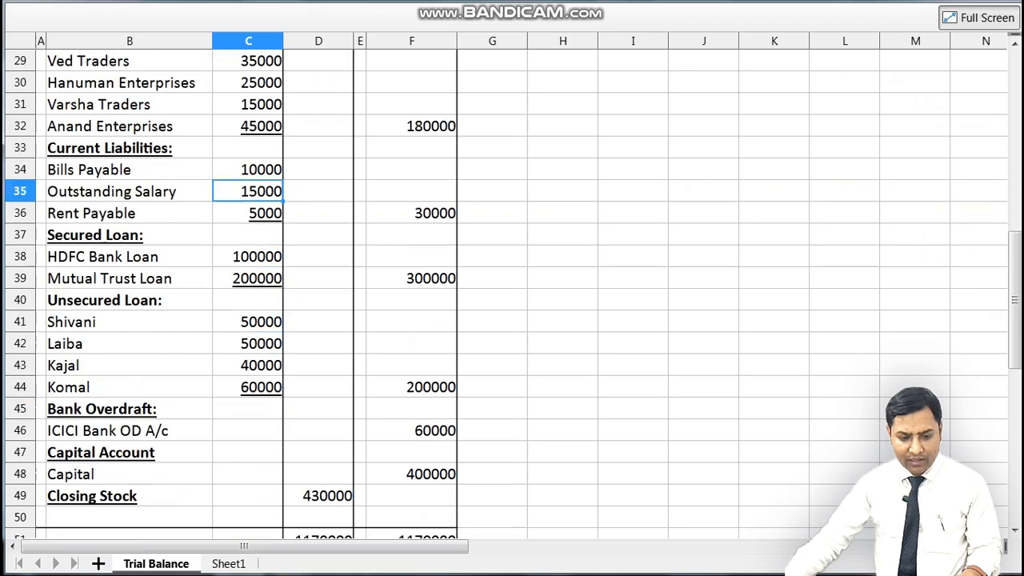
{"action": "left_click", "coordinate": [129, 256]}
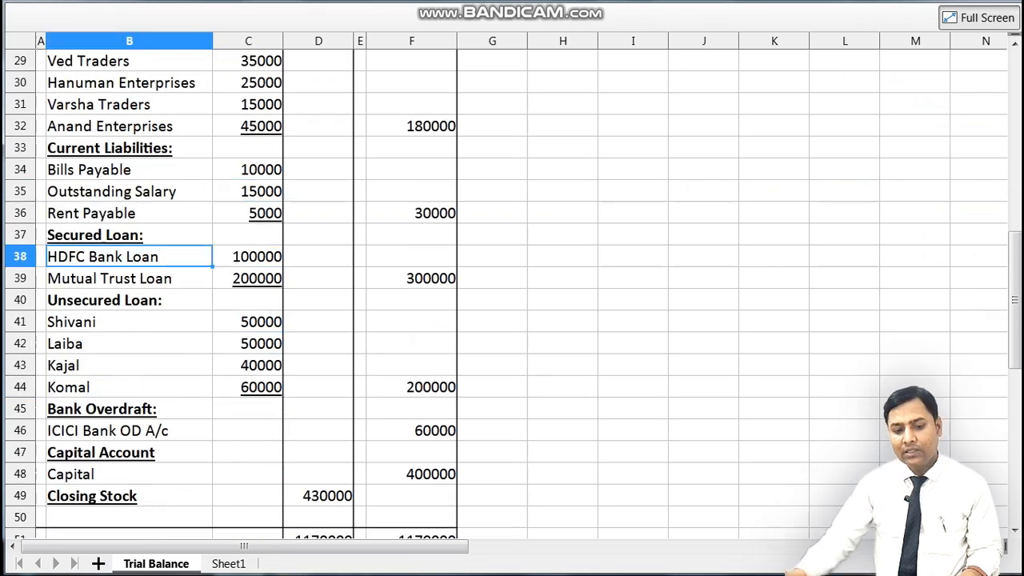
{"action": "key", "text": "alt+Tab"}
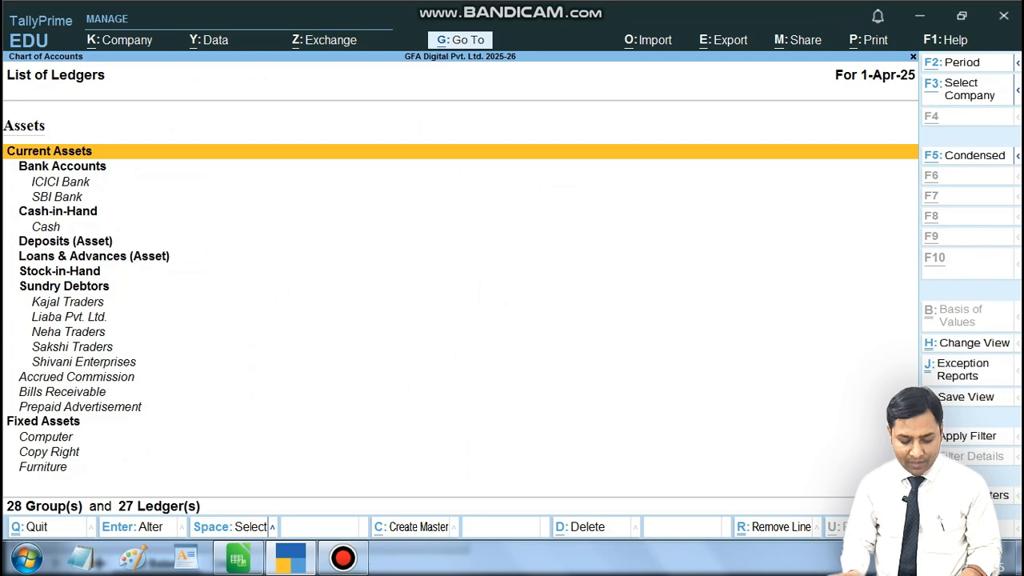
{"action": "key", "text": "alt+h"}
{"action": "key", "text": "Return"}
{"action": "type", "text": "Se"}
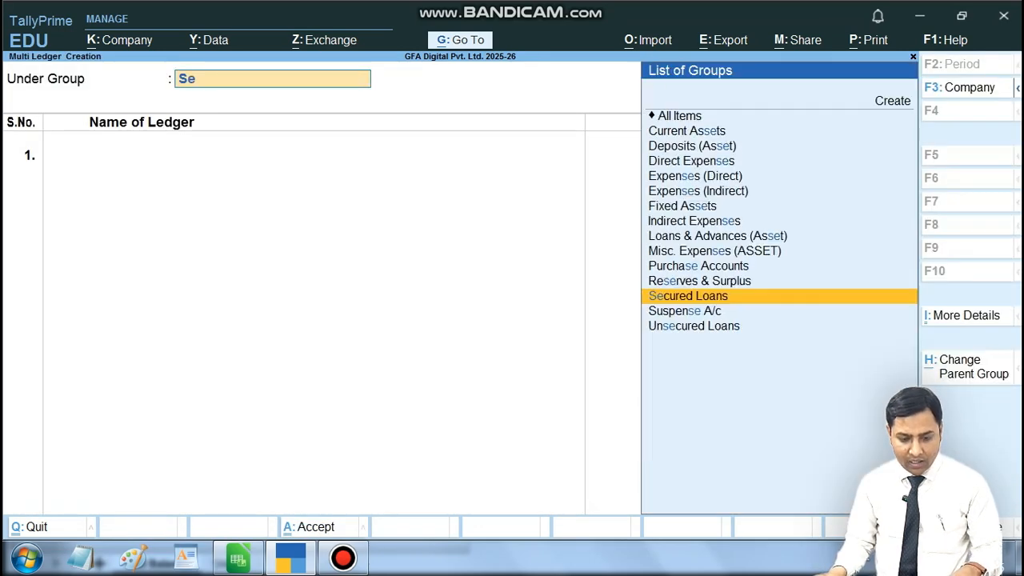
{"action": "key", "text": "Return"}
- Look up the secured loans in the spreadsheet and add the ledger HDFC Bank Loan with an opening balance of 100000 Cr
{"action": "key", "text": "alt+Tab"}
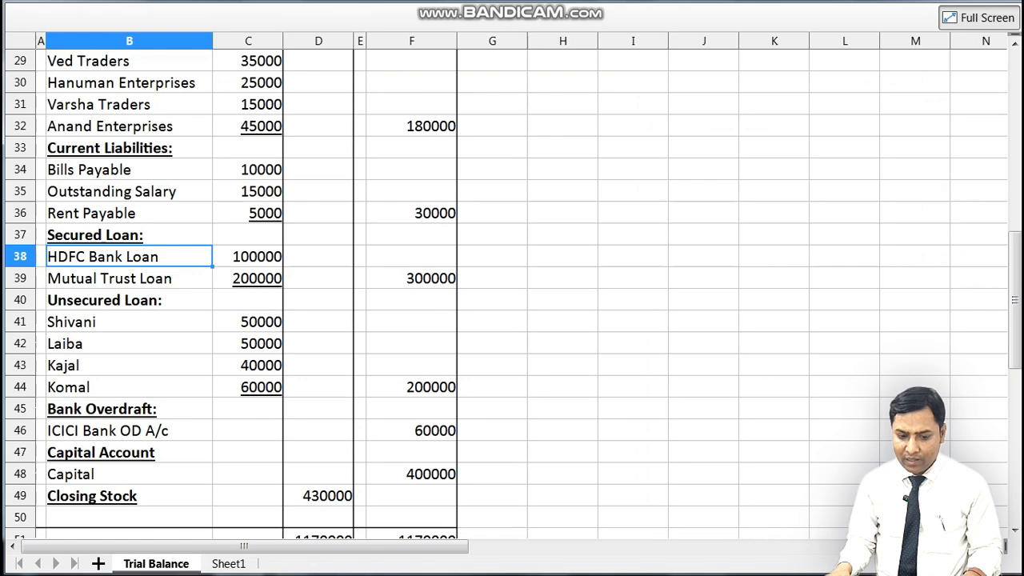
{"action": "key", "text": "Down"}
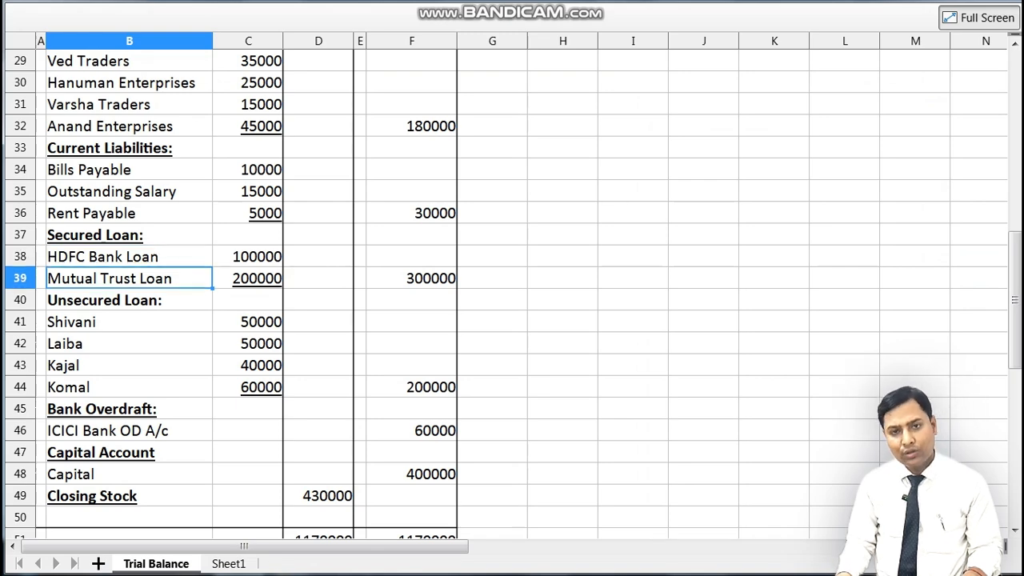
{"action": "key", "text": "alt+Tab"}
{"action": "type", "text": "HD"}
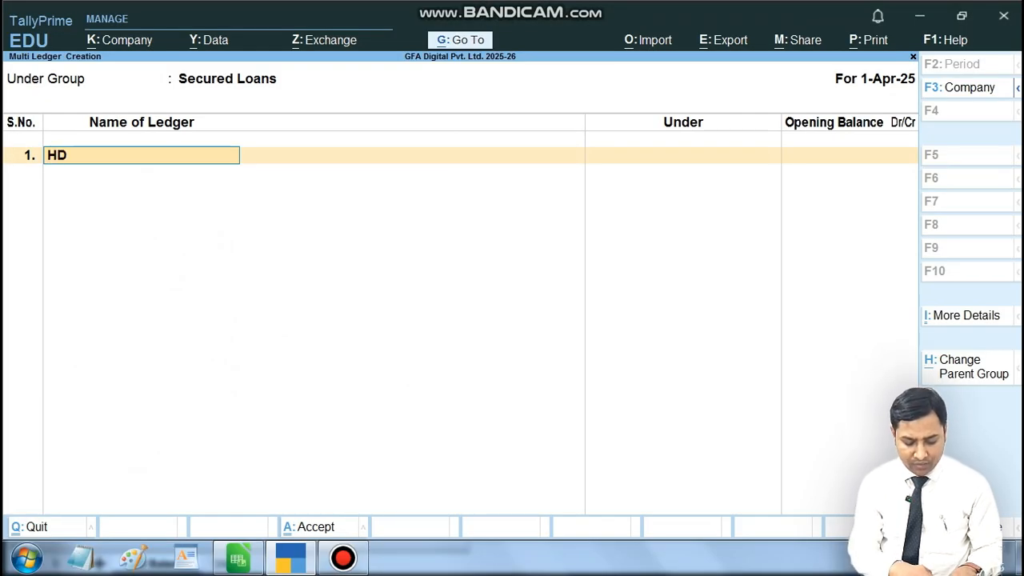
{"action": "type", "text": "FC bank"}
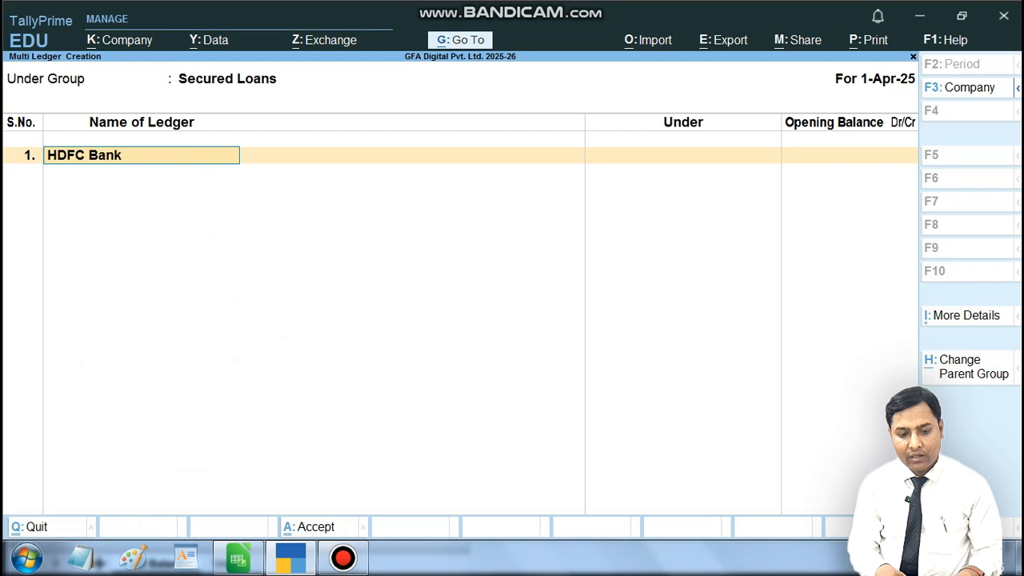
{"action": "type", "text": " ;Loan"}
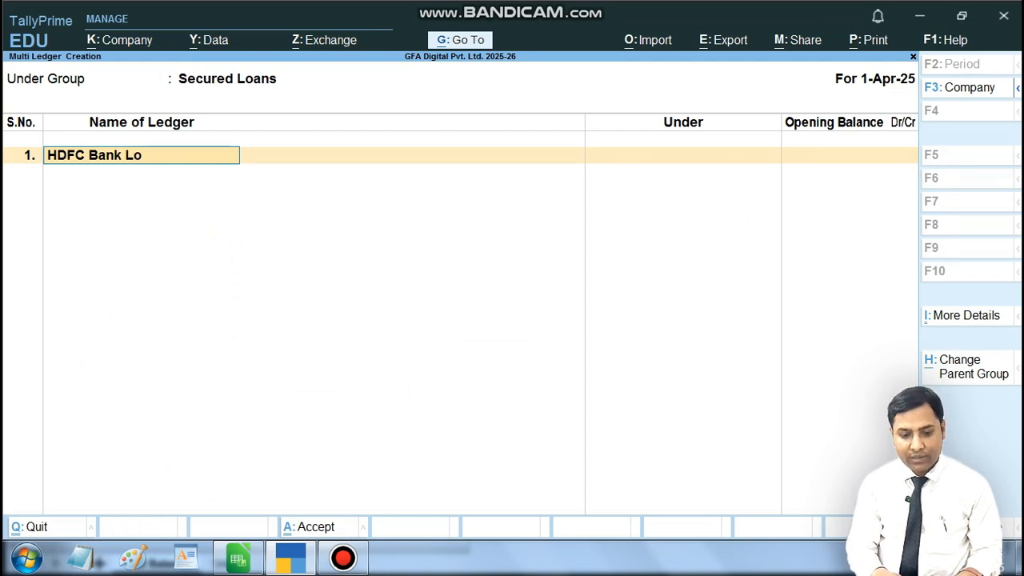
{"action": "key", "text": "Return"}
{"action": "type", "text": "100000"}
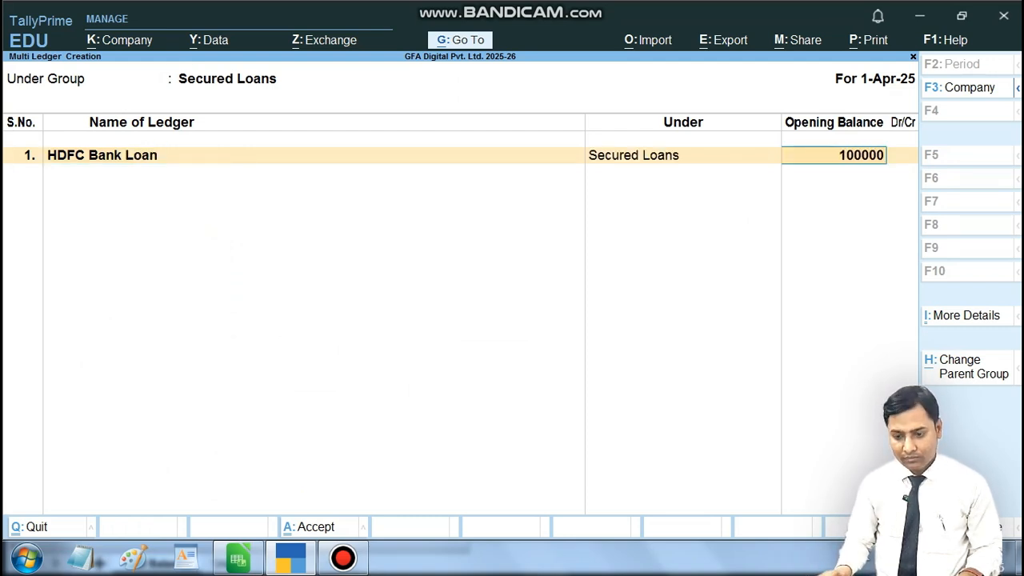
{"action": "key", "text": "Return"}
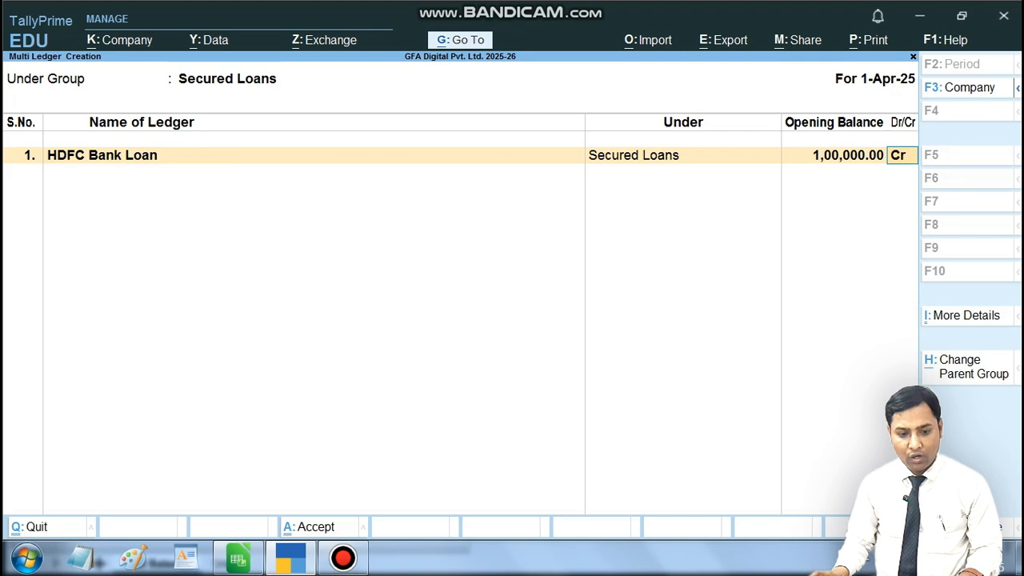
{"action": "key", "text": "Return"}
- Add the ledger Mutual Trust Loan with an opening balance of 200000 Cr and save the Secured Loans ledgers
{"action": "type", "text": "Mutu"}
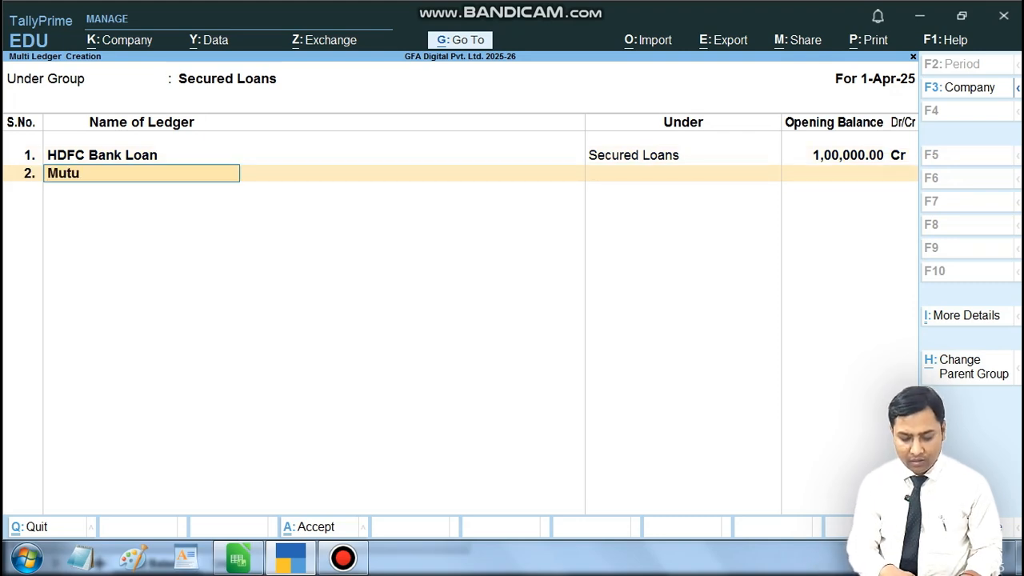
{"action": "type", "text": "al Trust ;o"}
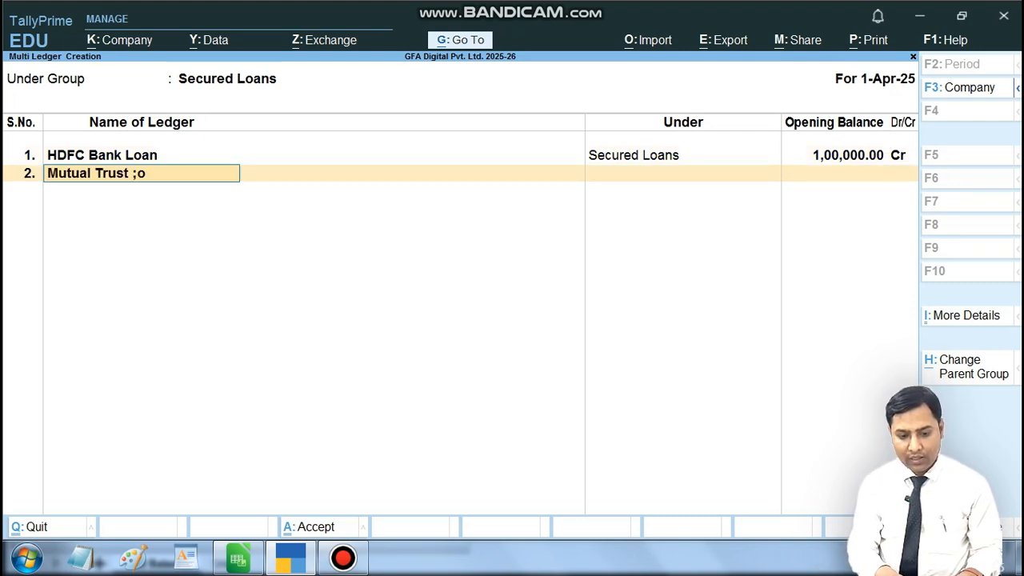
{"action": "key", "text": "BackSpace"}
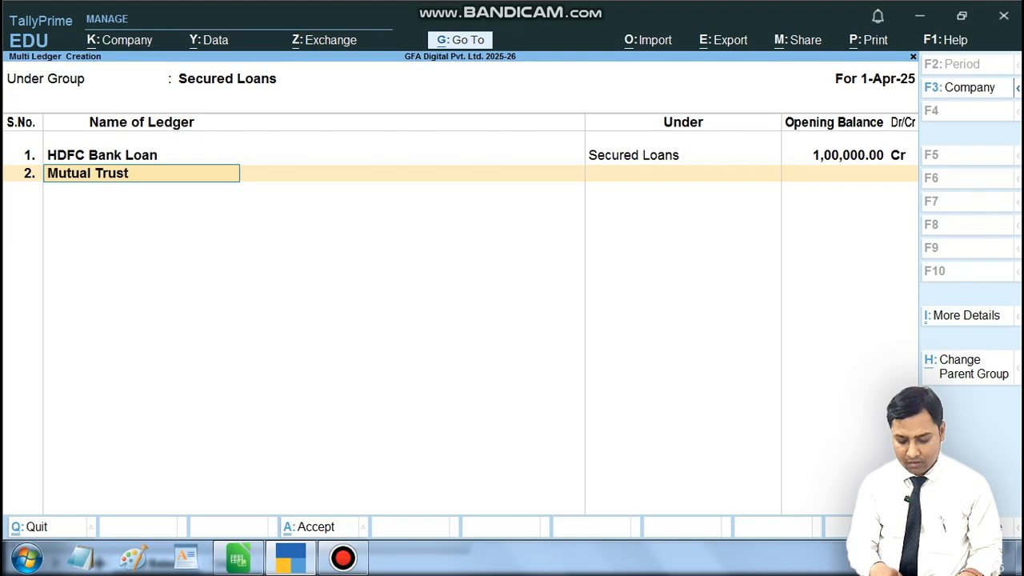
{"action": "type", "text": "Loan"}
{"action": "key", "text": "Return"}
{"action": "type", "text": "2"}
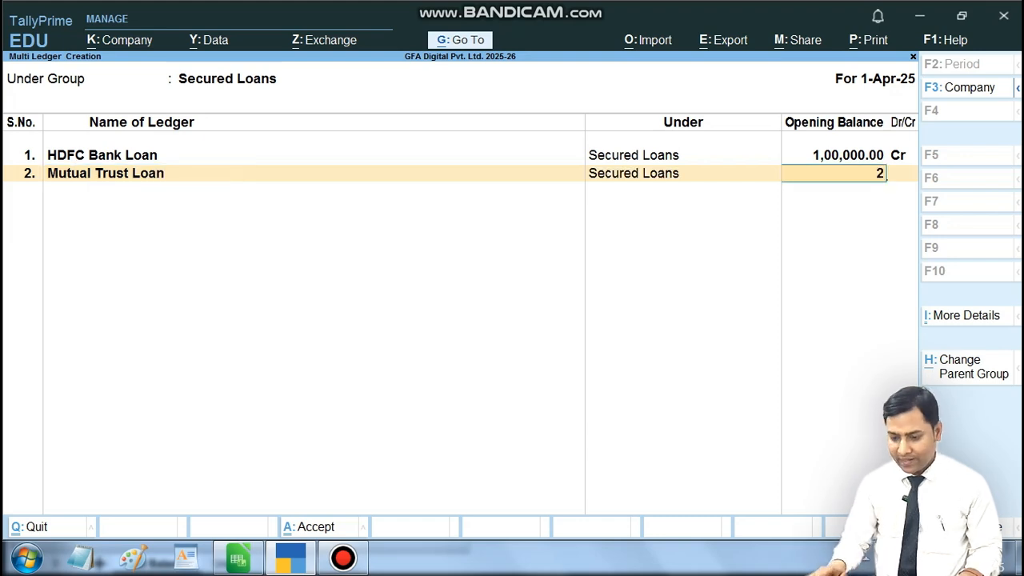
{"action": "type", "text": "00000"}
{"action": "key", "text": "Return"}
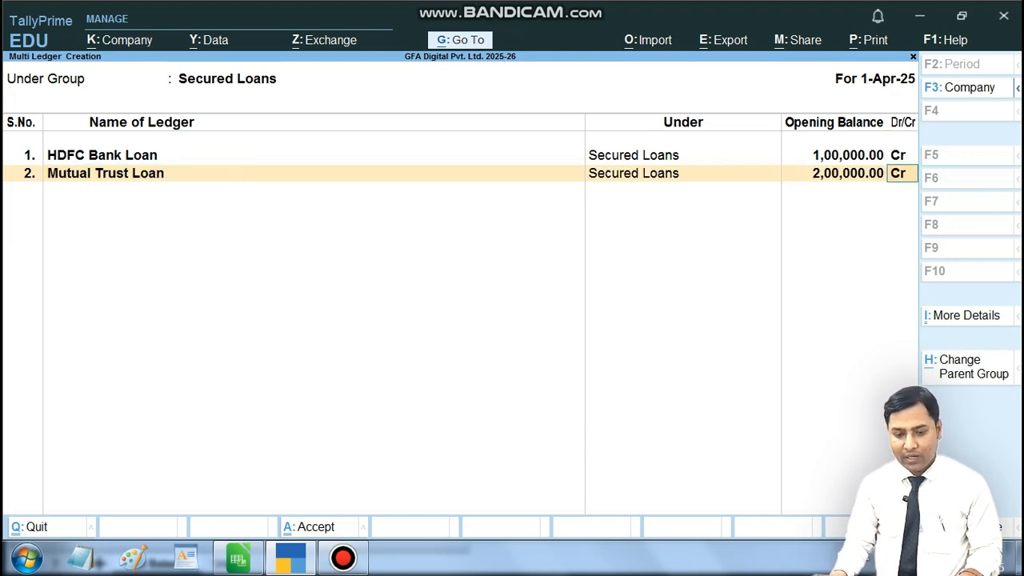
{"action": "key", "text": "Return"}
{"action": "key", "text": "Return"}
{"action": "key", "text": "Return"}
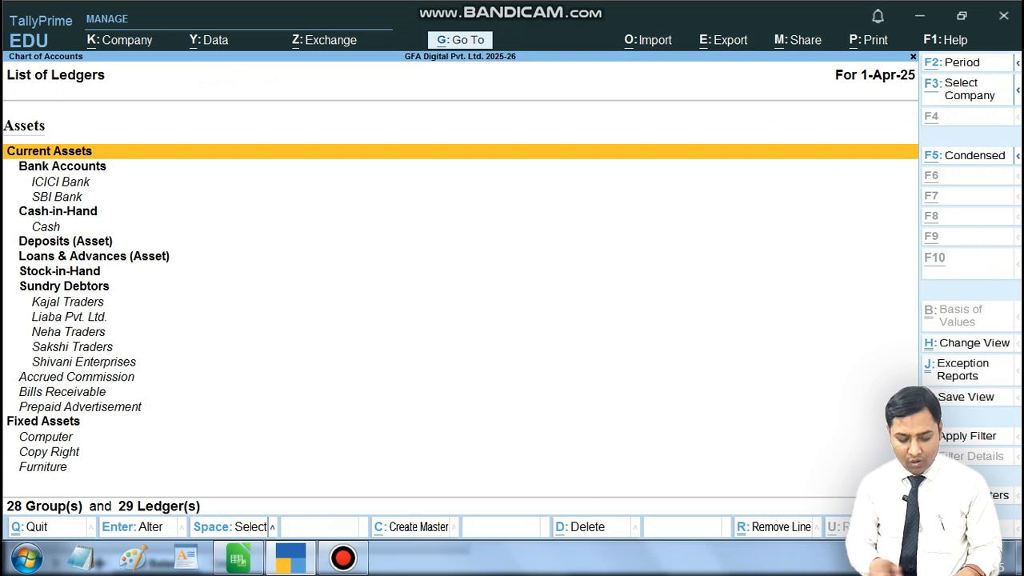
- Start another multi-ledger creation, check the next group heading in the spreadsheet and set the parent group to Unsecured Loans
{"action": "key", "text": "alt+h"}
{"action": "key", "text": "Return"}
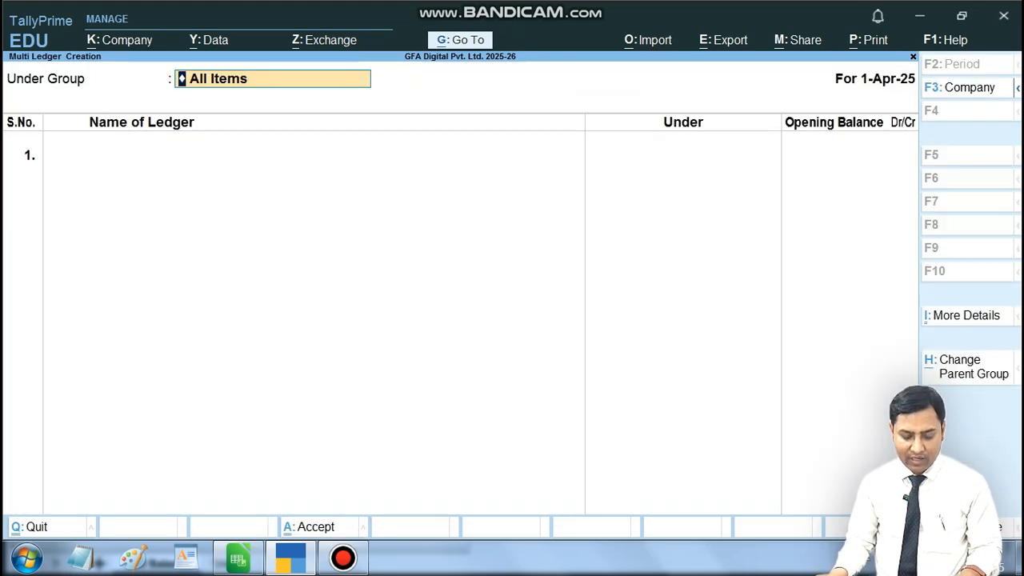
{"action": "key", "text": "alt+Tab"}
{"action": "key", "text": "Down"}
{"action": "key", "text": "Down"}
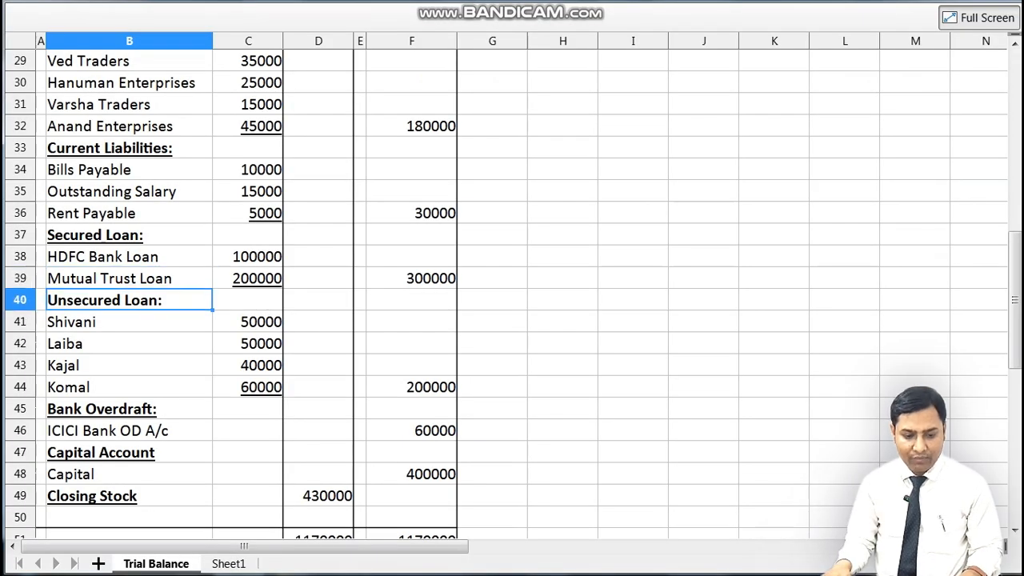
{"action": "key", "text": "alt+Tab"}
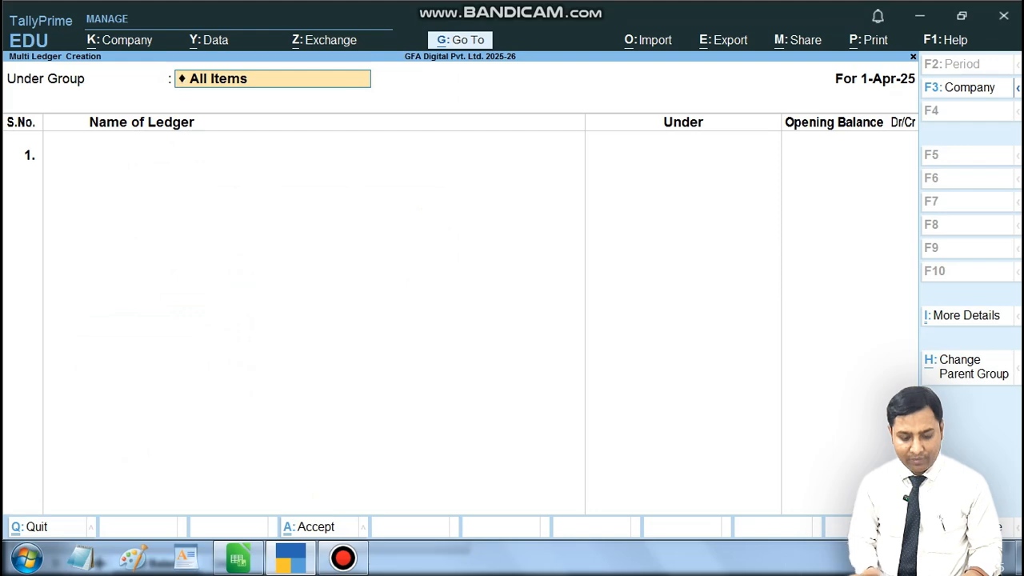
{"action": "type", "text": "U"}
{"action": "key", "text": "Return"}
- Look up the unsecured lenders in the spreadsheet and add the first lender's ledger with an opening balance of 50000 Cr
{"action": "key", "text": "alt+Tab"}
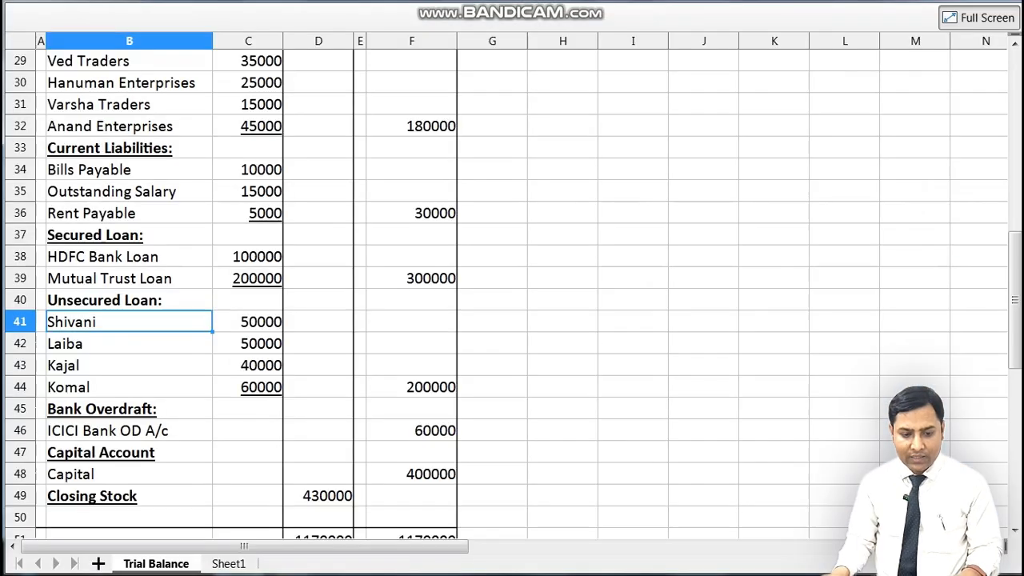
{"action": "key", "text": "Down"}
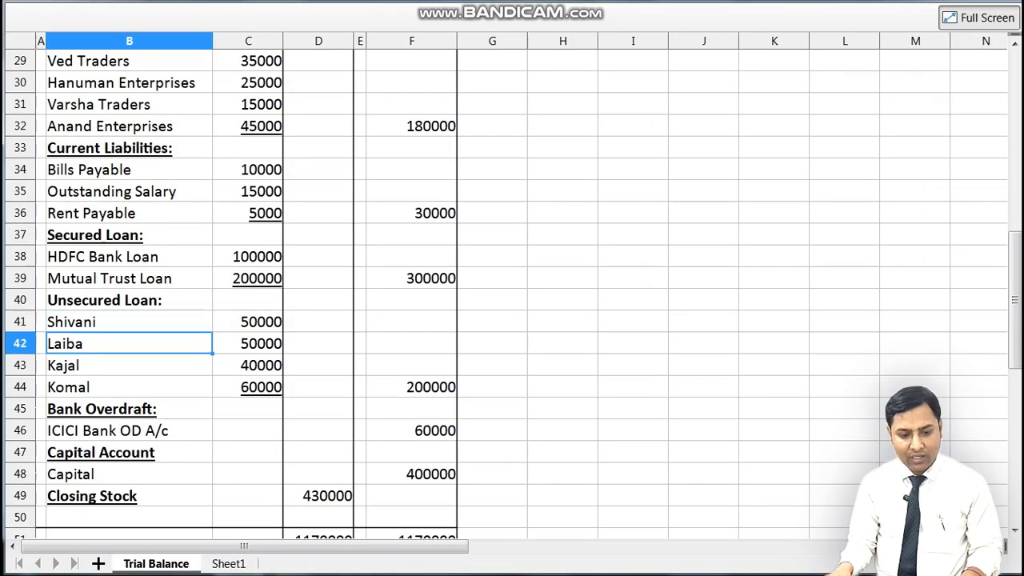
{"action": "key", "text": "alt+Tab"}
{"action": "type", "text": "Shivani"}
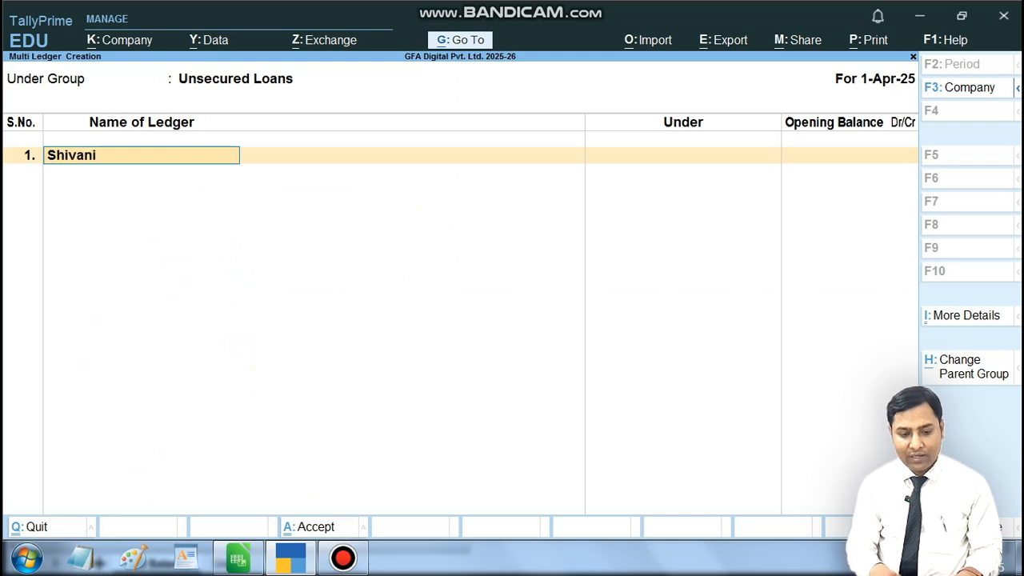
{"action": "key", "text": "Return"}
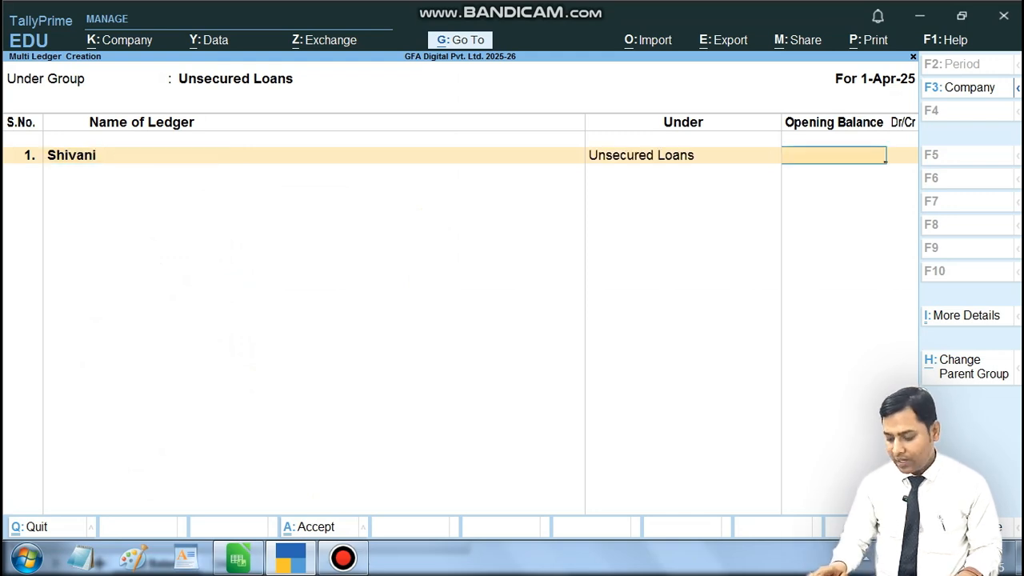
{"action": "type", "text": "50000"}
{"action": "key", "text": "Return"}
{"action": "key", "text": "Return"}
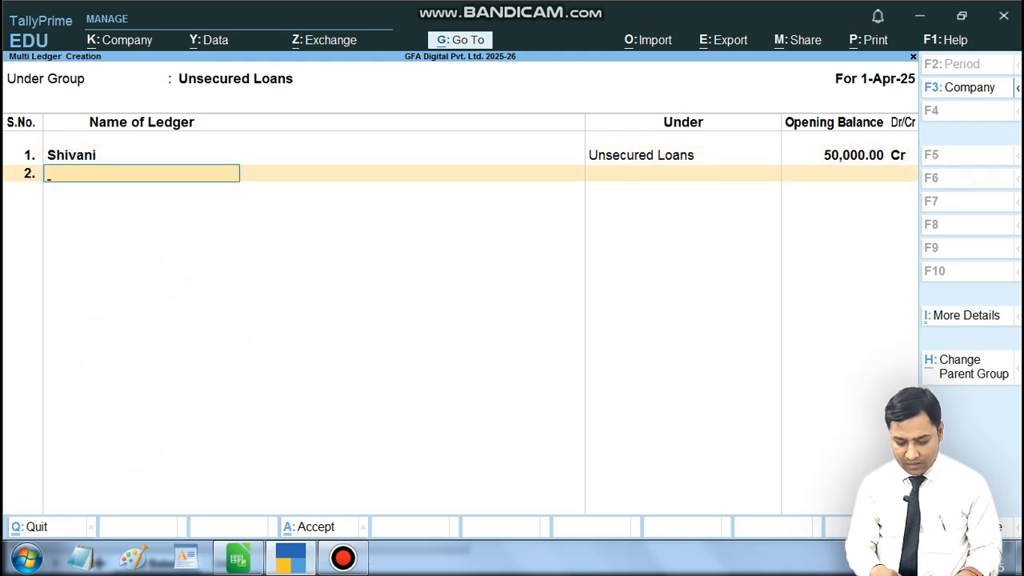
- Add the second unsecured lender's ledger by name with an opening balance of 50000 Cr
{"action": "type", "text": "Laiba"}
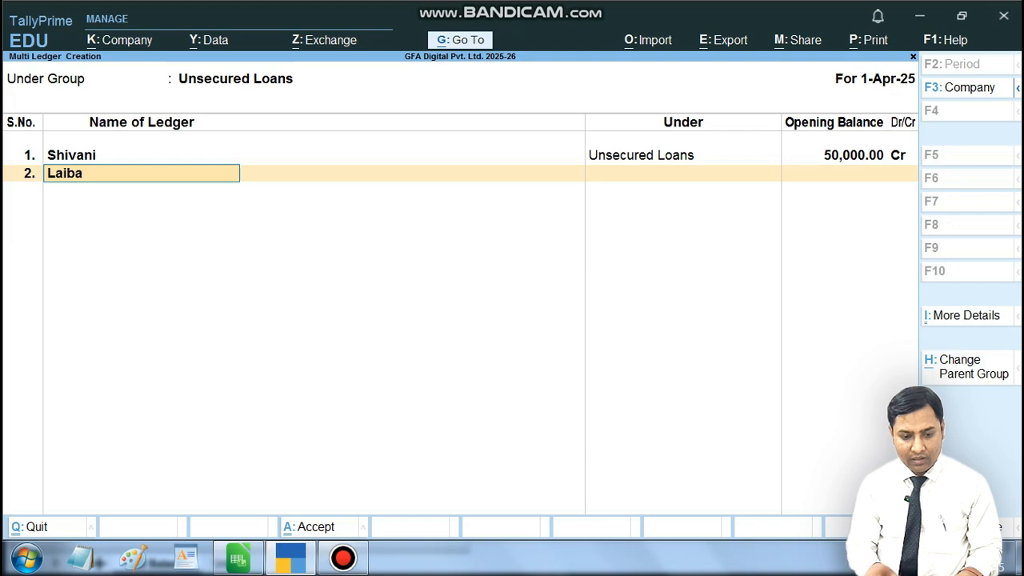
{"action": "key", "text": "Return"}
{"action": "type", "text": "50000"}
{"action": "key", "text": "Return"}
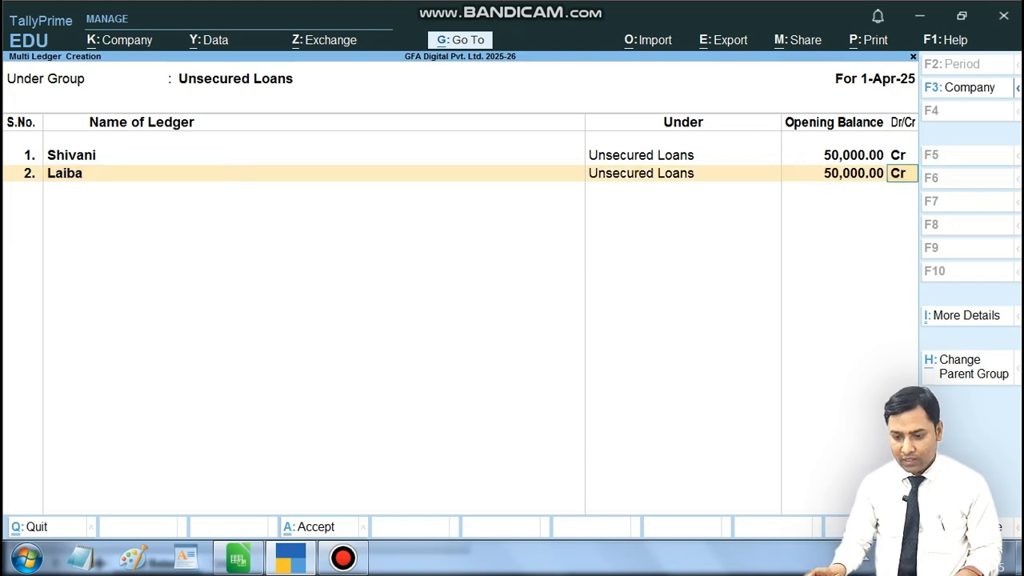
{"action": "key", "text": "Return"}
- Look up the remaining unsecured lenders in the spreadsheet and add the third lender's ledger with an opening balance of 40000 Cr
{"action": "key", "text": "alt+Tab"}
{"action": "key", "text": "Down"}
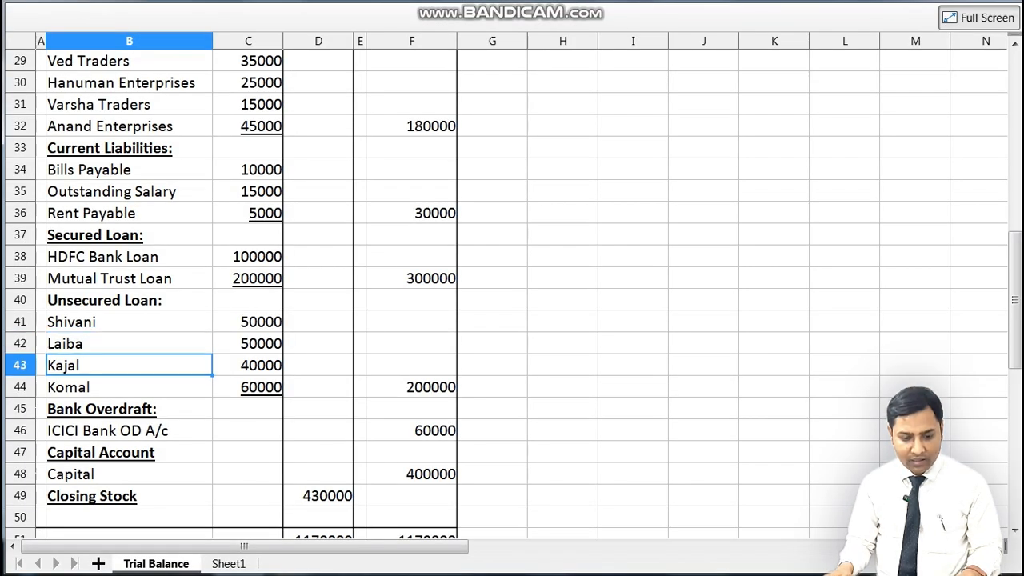
{"action": "key", "text": "Down"}
{"action": "key", "text": "alt+Tab"}
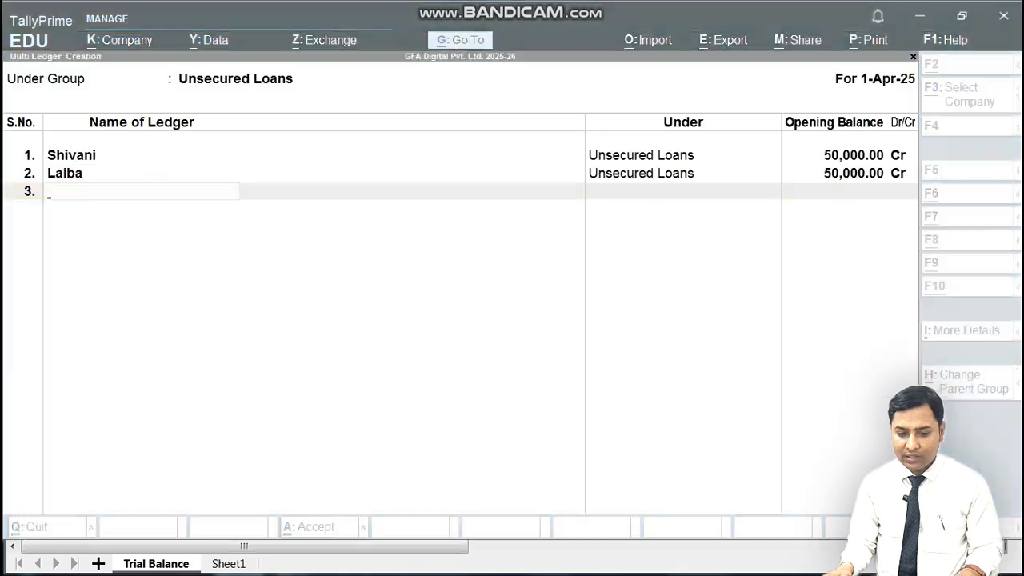
{"action": "type", "text": "Kajal"}
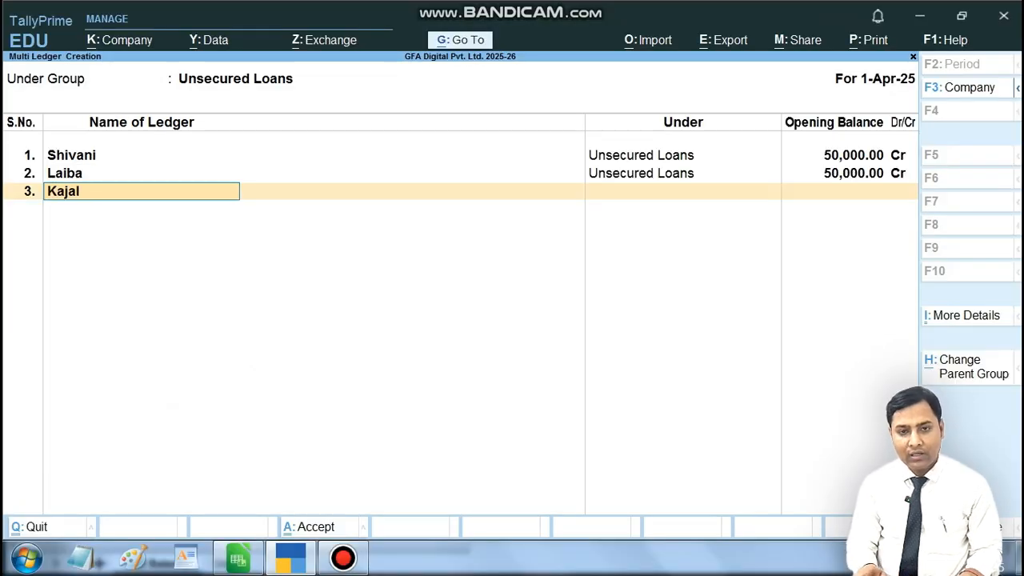
{"action": "key", "text": "Return"}
{"action": "type", "text": "40,000"}
{"action": "key", "text": "Return"}
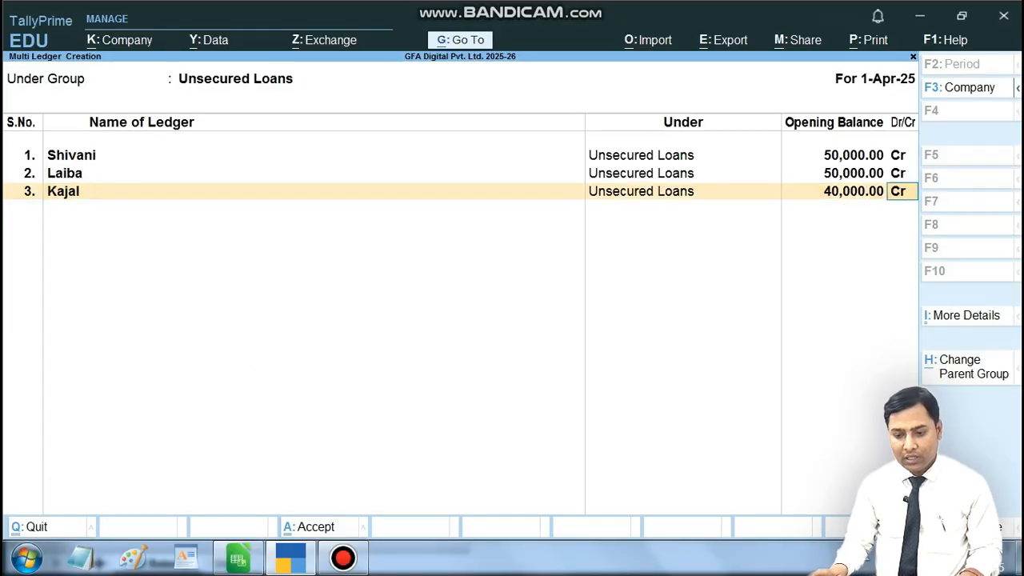
{"action": "key", "text": "Return"}
- Add the fourth unsecured lender's ledger by name with an opening balance of 60000 Cr
{"action": "type", "text": "L"}
{"action": "key", "text": "BackSpace"}
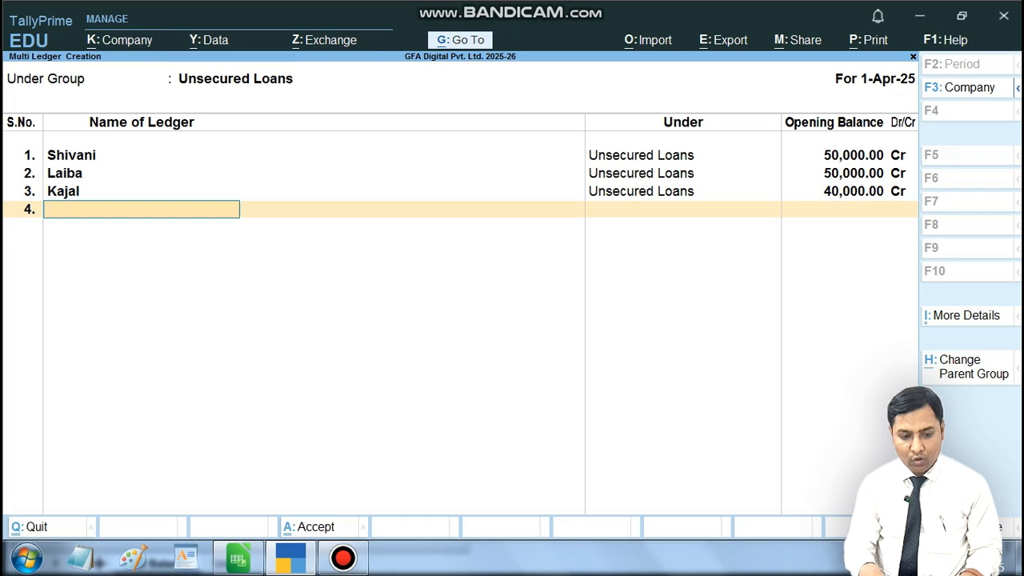
{"action": "type", "text": "Komal"}
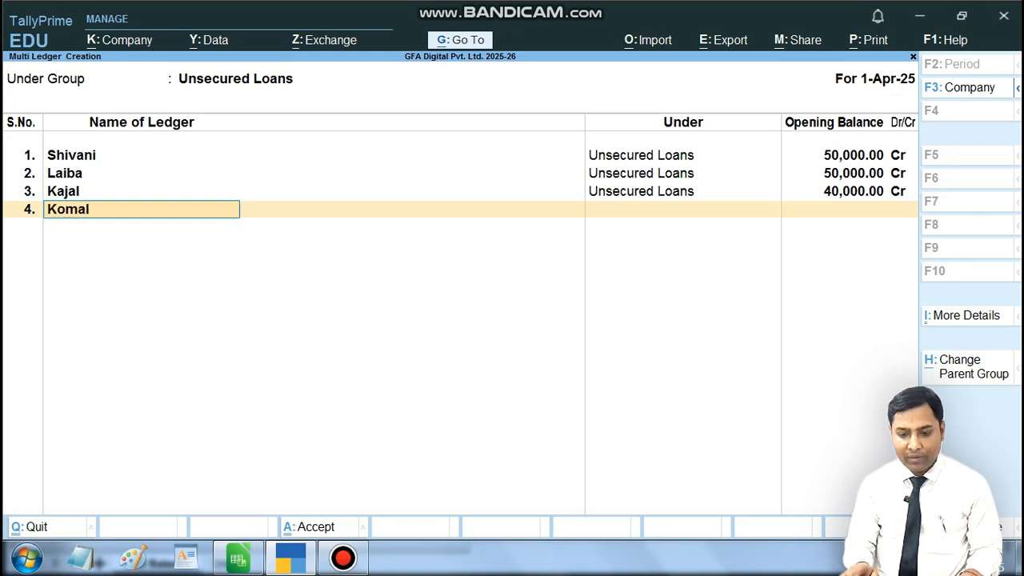
{"action": "key", "text": "Return"}
{"action": "type", "text": "60,00"}
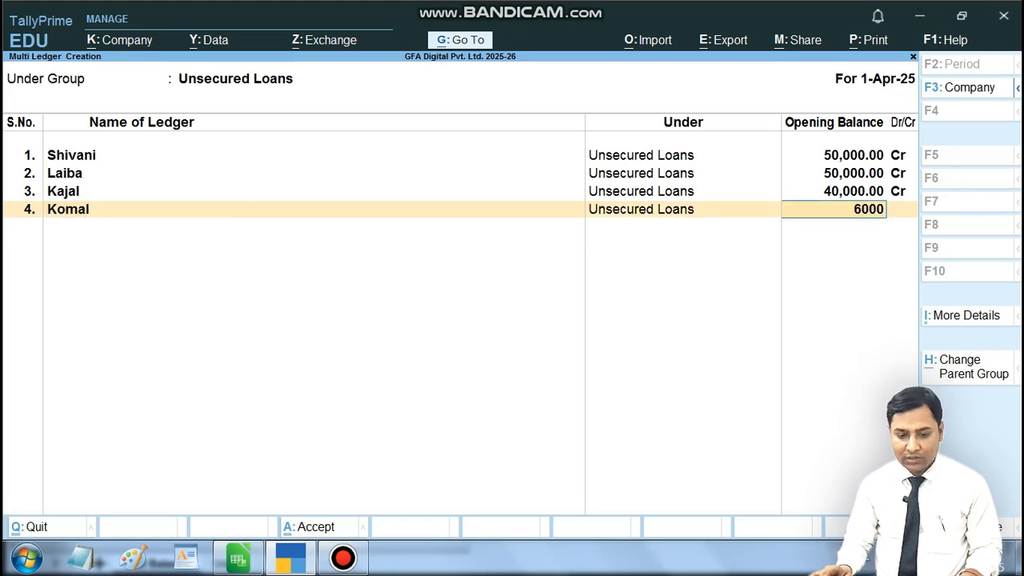
{"action": "type", "text": "0"}
{"action": "key", "text": "Return"}
{"action": "key", "text": "Return"}
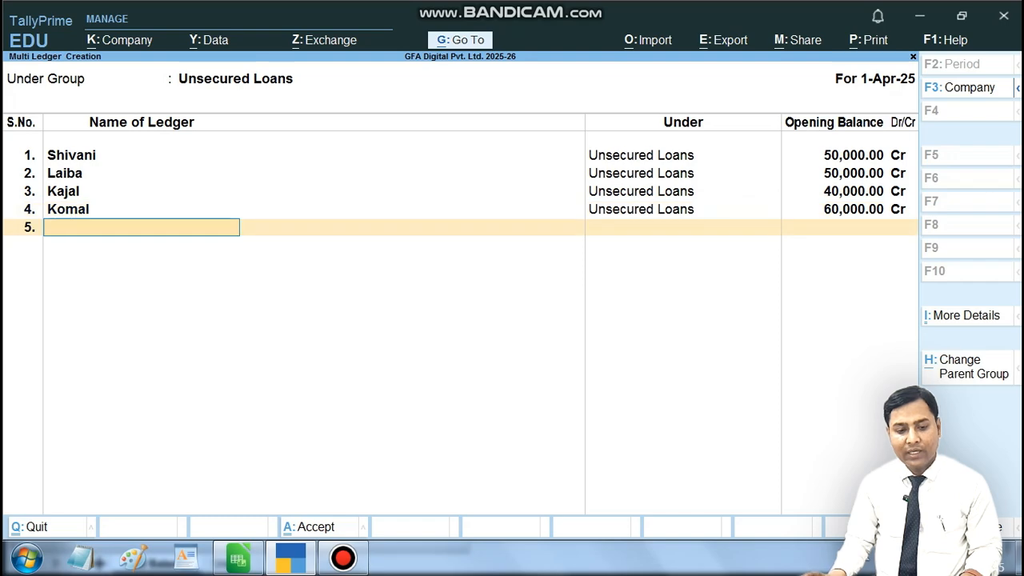
- Save the unsecured loan ledgers and look up the next account group in the spreadsheet
{"action": "key", "text": "Return"}
{"action": "key", "text": "Return"}
{"action": "key", "text": "alt+Tab"}
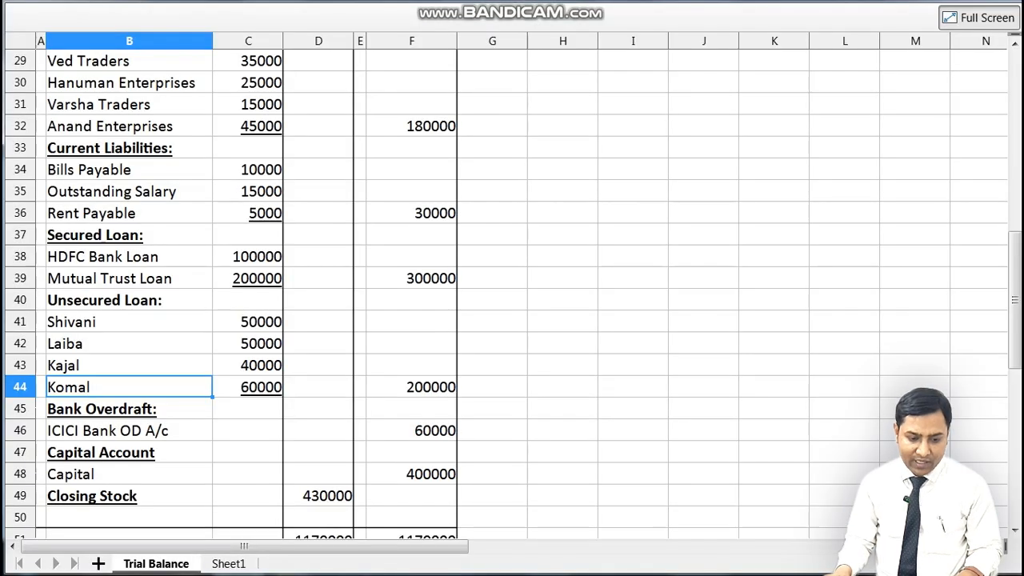
{"action": "key", "text": "Down"}
{"action": "key", "text": "alt+Tab"}
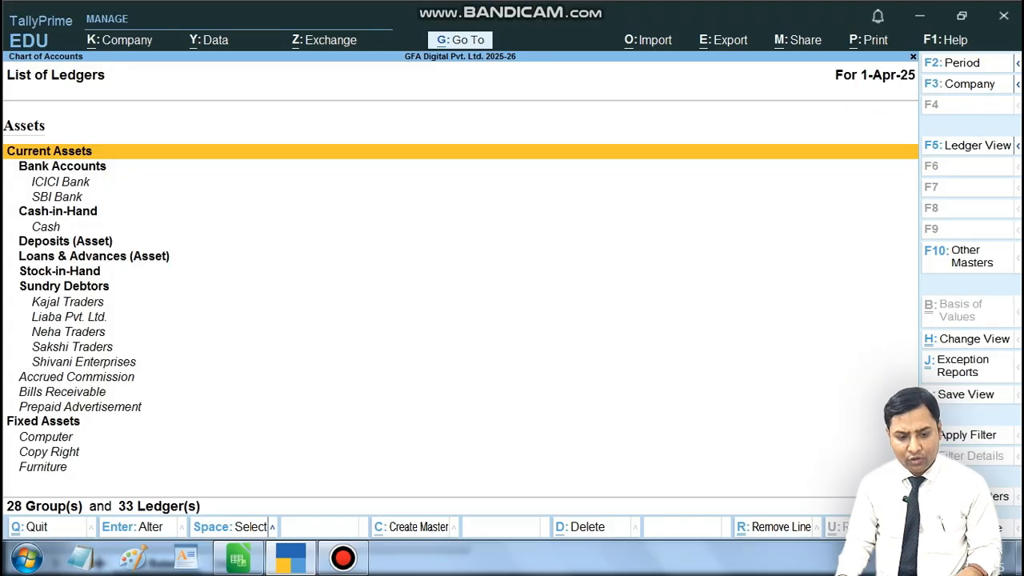
- Start creating multiple ledgers under the Bank OD A/c group
{"action": "key", "text": "alt+h"}
{"action": "key", "text": "Return"}
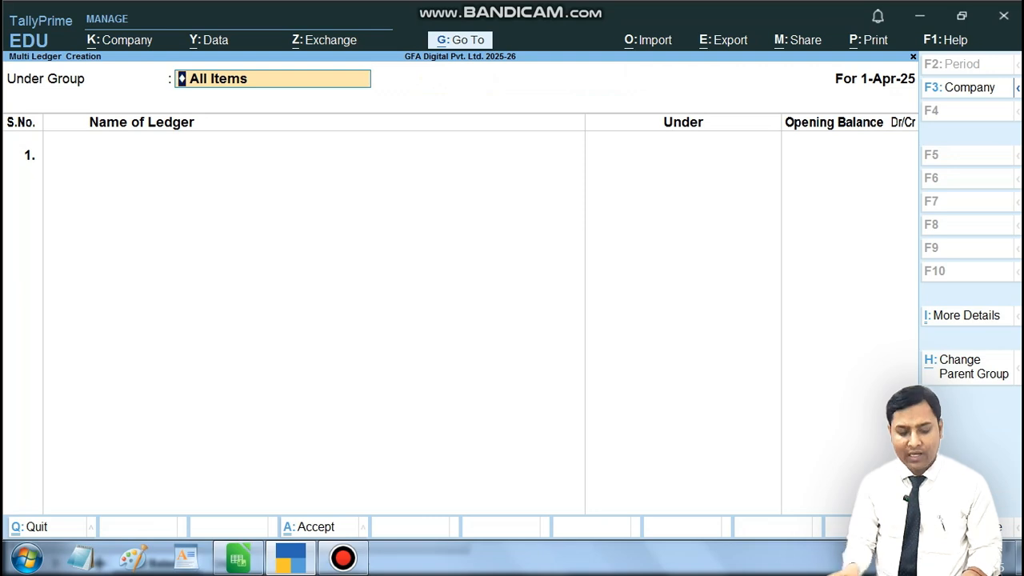
{"action": "type", "text": "Ba"}
{"action": "key", "text": "Down"}
{"action": "key", "text": "Down"}
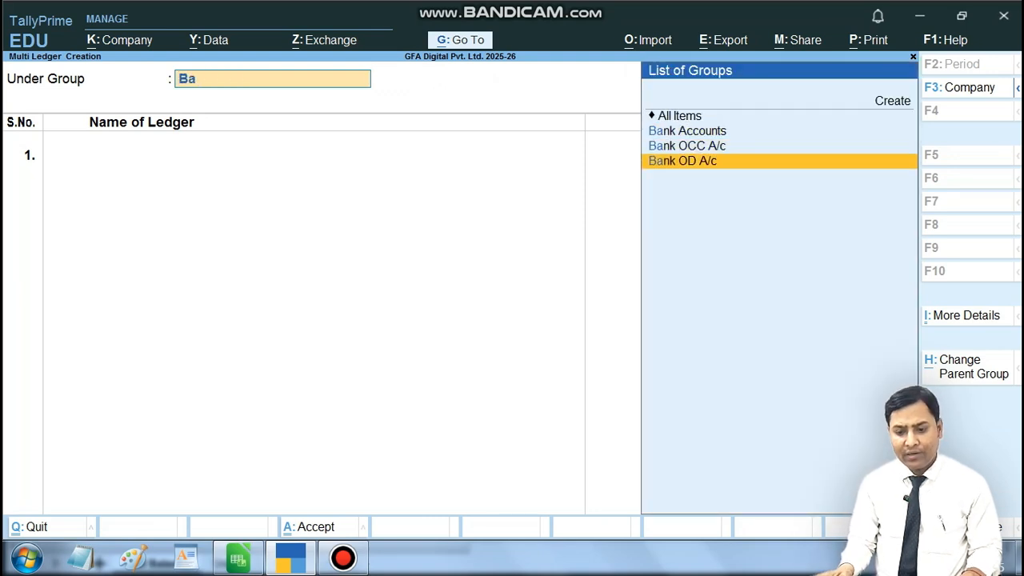
{"action": "key", "text": "Return"}
- Look up the bank overdraft account in the spreadsheet and name the first ledger ICICI Bank O/D
{"action": "key", "text": "alt+Tab"}
{"action": "key", "text": "Down"}
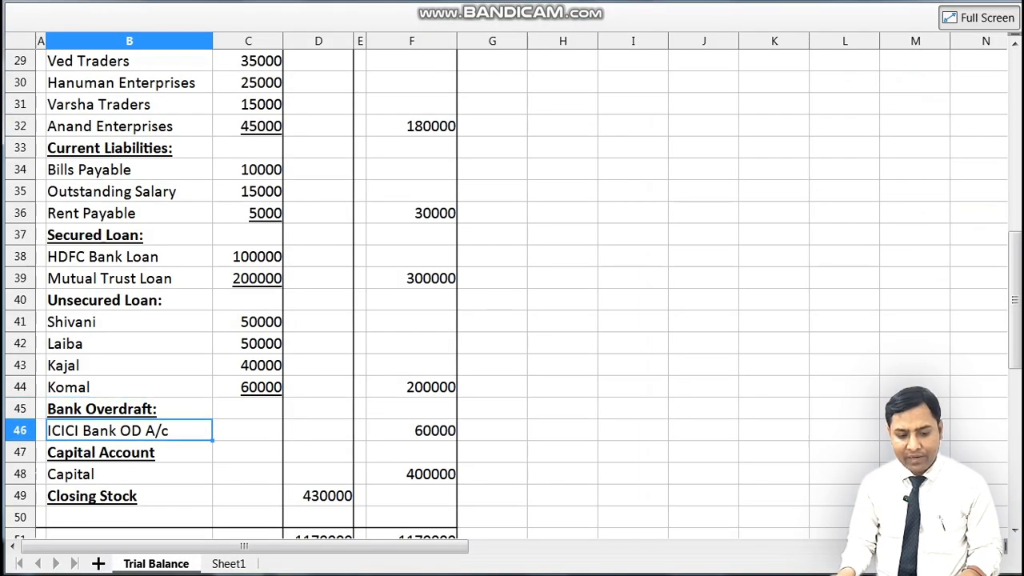
{"action": "key", "text": "alt+Tab"}
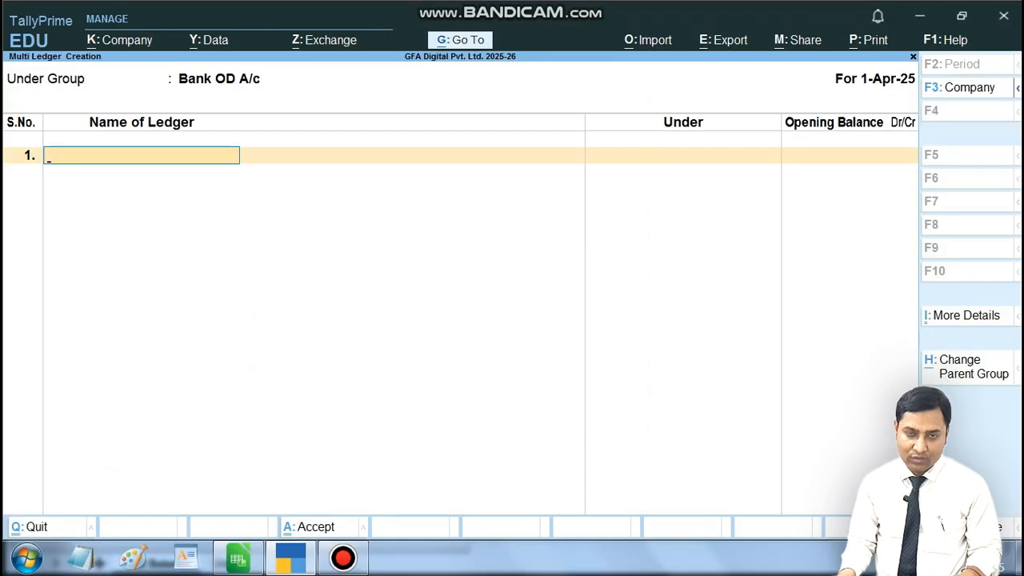
{"action": "type", "text": "ICICI Ba"}
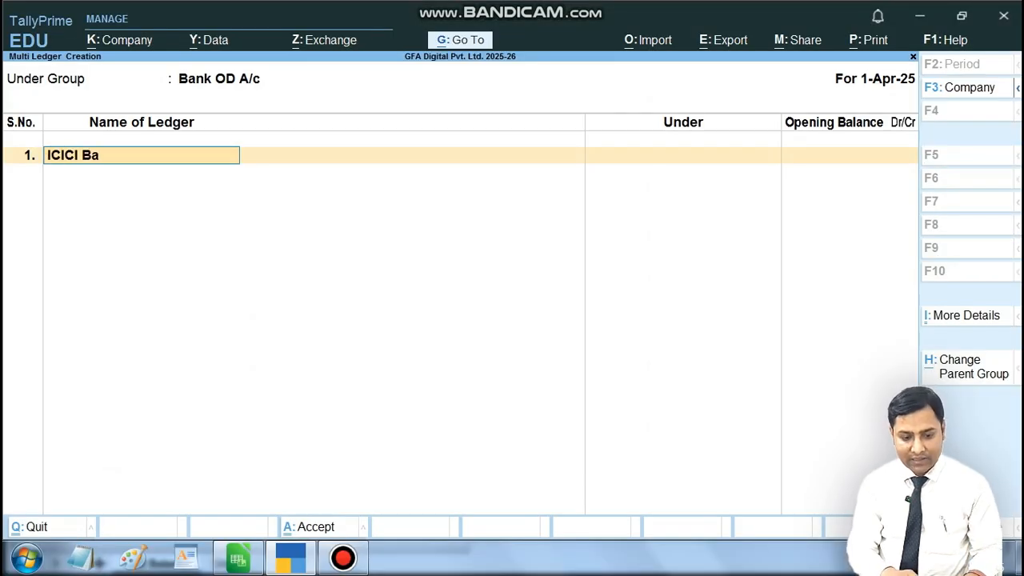
{"action": "type", "text": "nk O/D"}
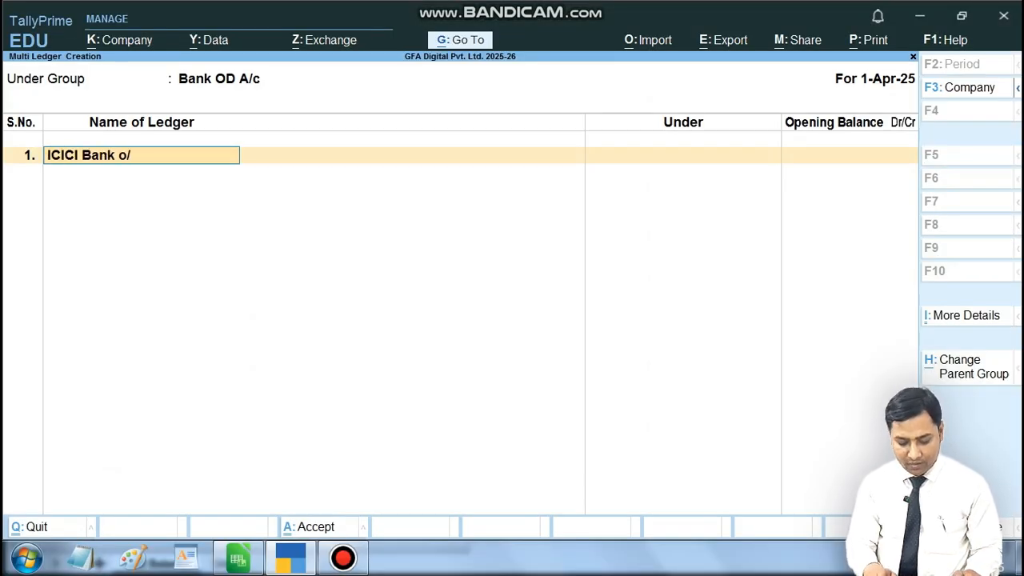
{"action": "key", "text": "Return"}
- Check the overdraft amount in the spreadsheet, give ICICI Bank O/D an opening balance of 60000 Cr and save the ledger
{"action": "key", "text": "alt+Tab"}
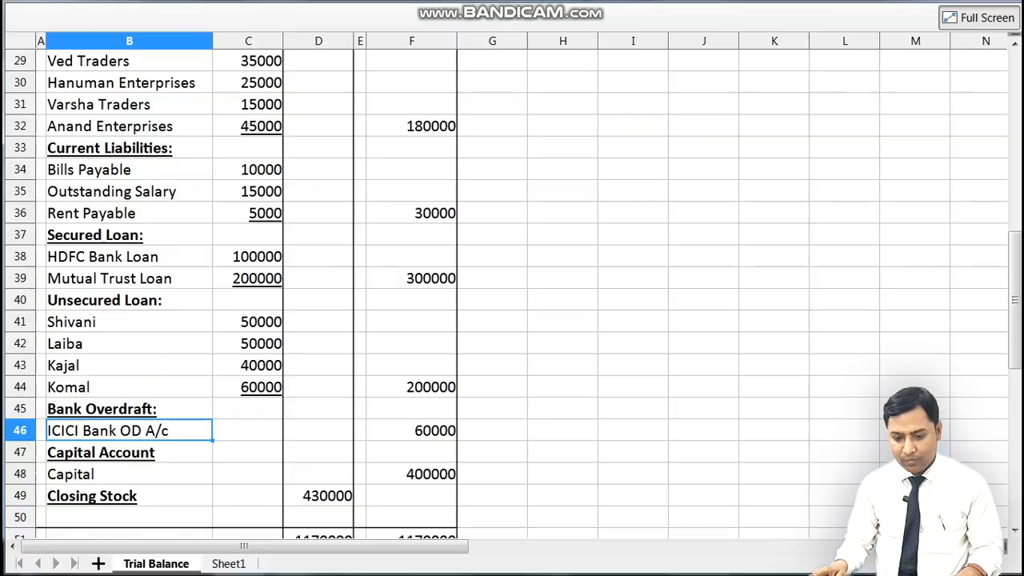
{"action": "key", "text": "alt+Tab"}
{"action": "type", "text": "60000"}
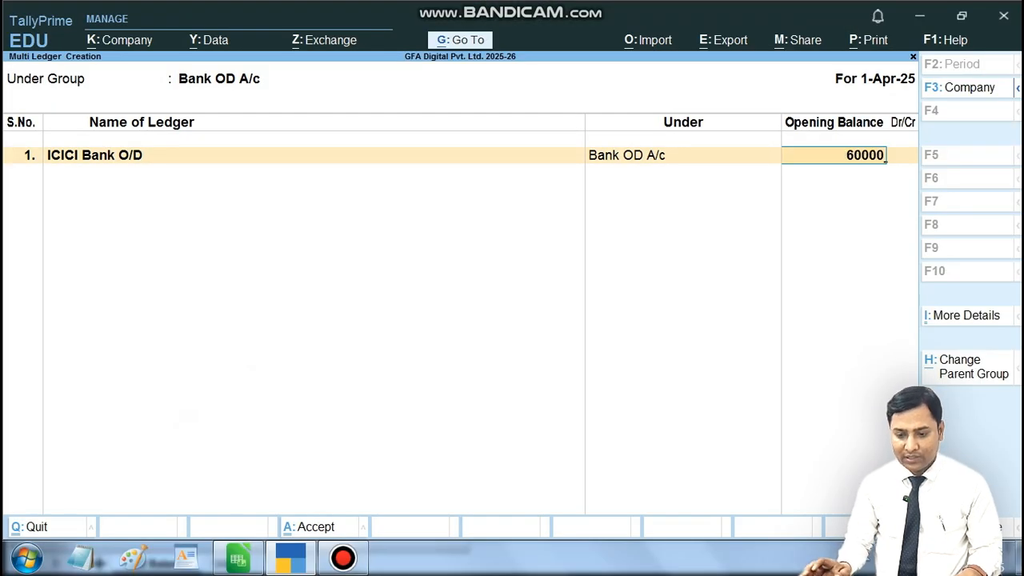
{"action": "key", "text": "Return"}
{"action": "key", "text": "Return"}
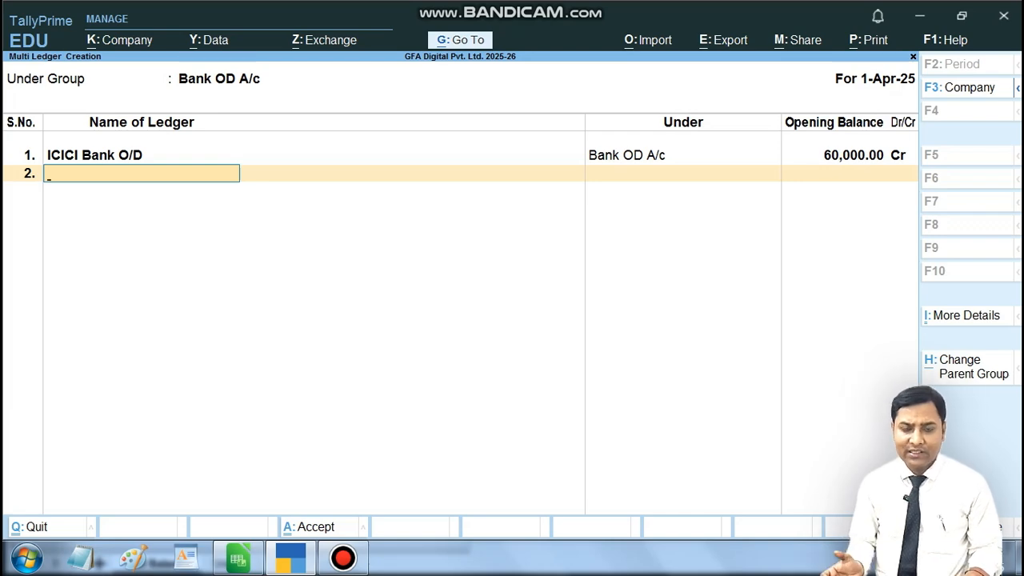
{"action": "key", "text": "Return"}
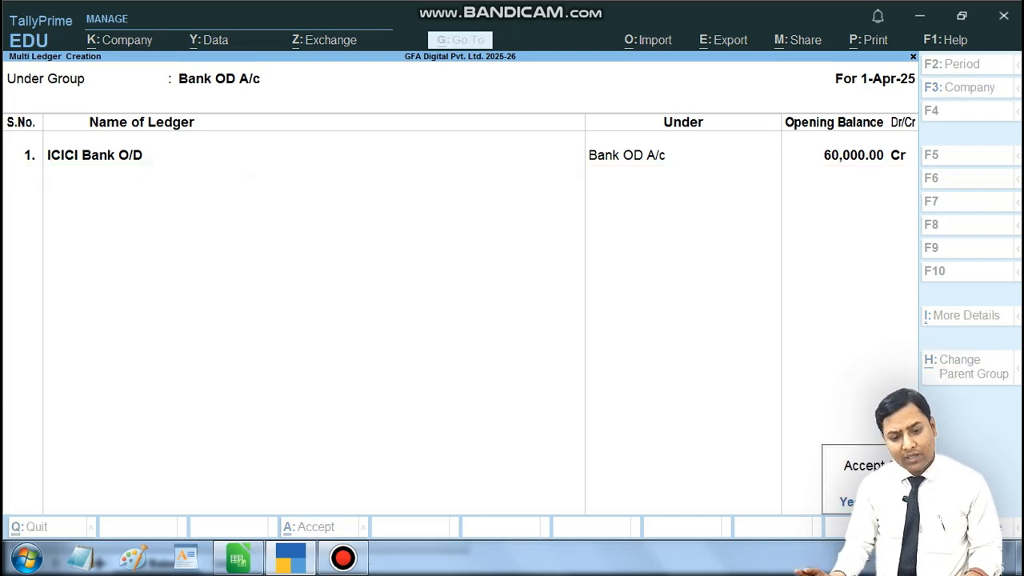
{"action": "key", "text": "Return"}
- Look up the next group in the spreadsheet and start creating multiple ledgers under Capital Account
{"action": "key", "text": "alt+Tab"}
{"action": "key", "text": "Down"}
{"action": "key", "text": "Down"}
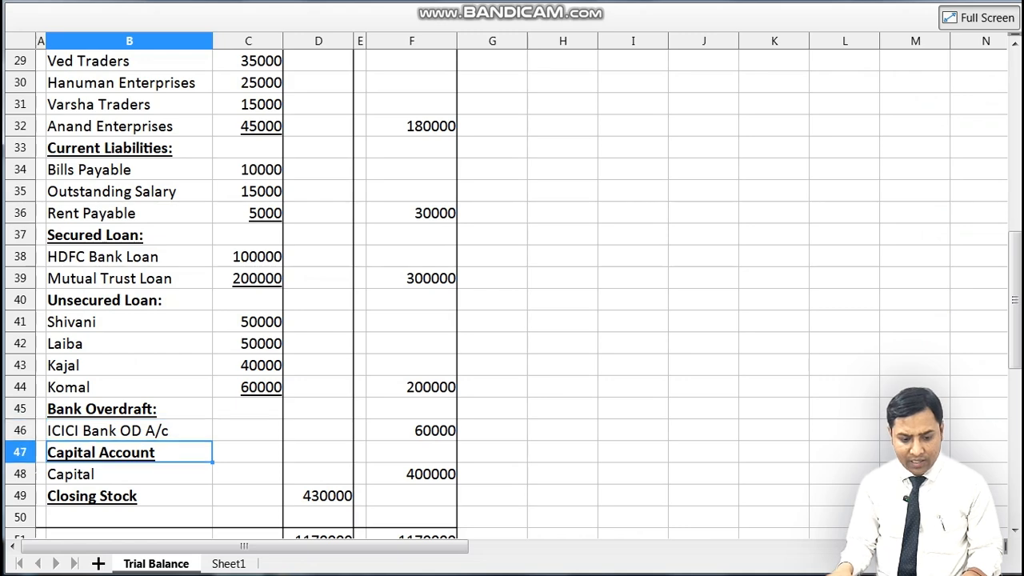
{"action": "key", "text": "alt+Tab"}
{"action": "key", "text": "alt+h"}
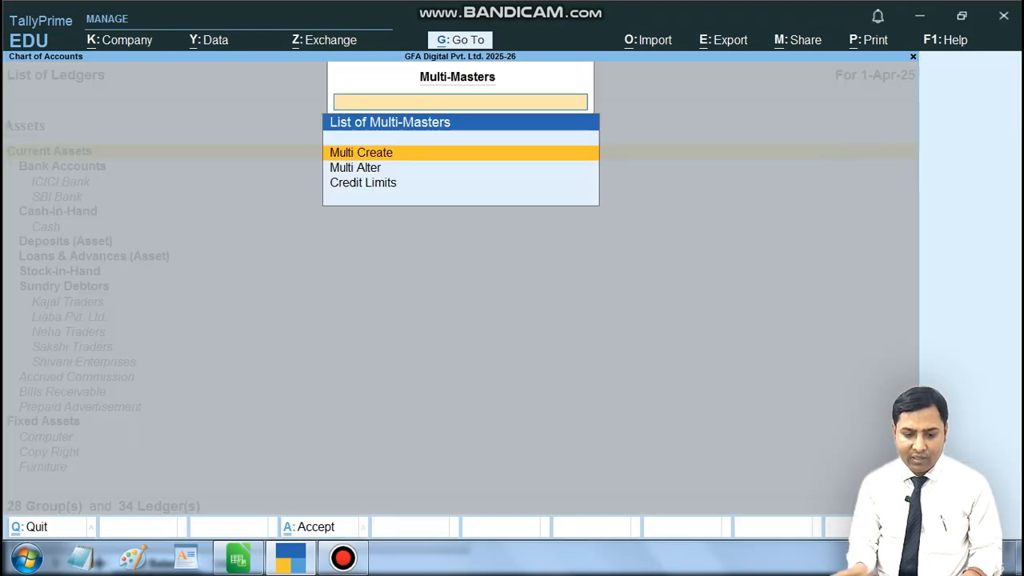
{"action": "key", "text": "Return"}
{"action": "type", "text": "Cap"}
{"action": "key", "text": "Return"}
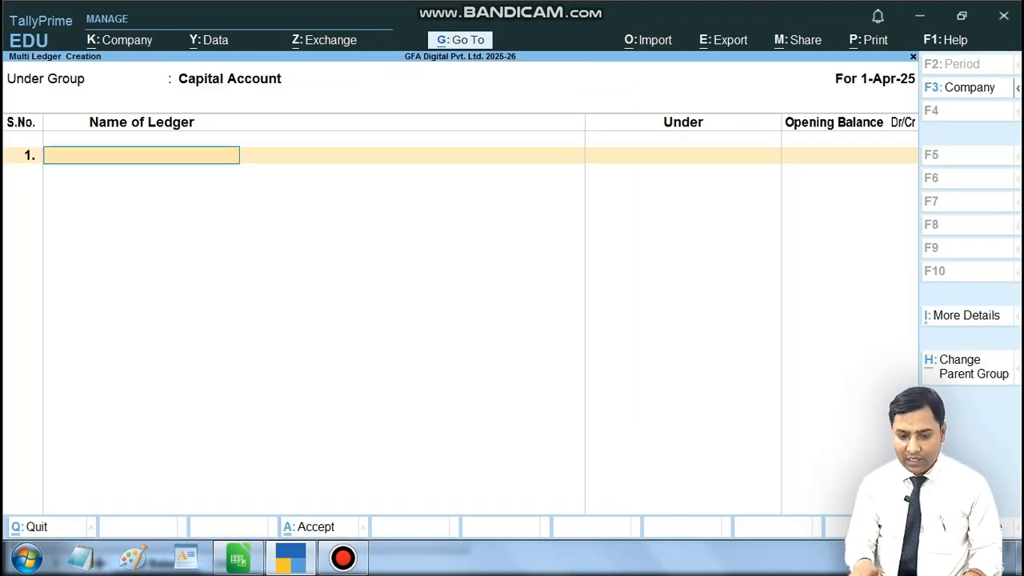
- Name the first ledger under Capital Account Proprietor's Capital
{"action": "type", "text": "C"}
{"action": "key", "text": "BackSpace"}
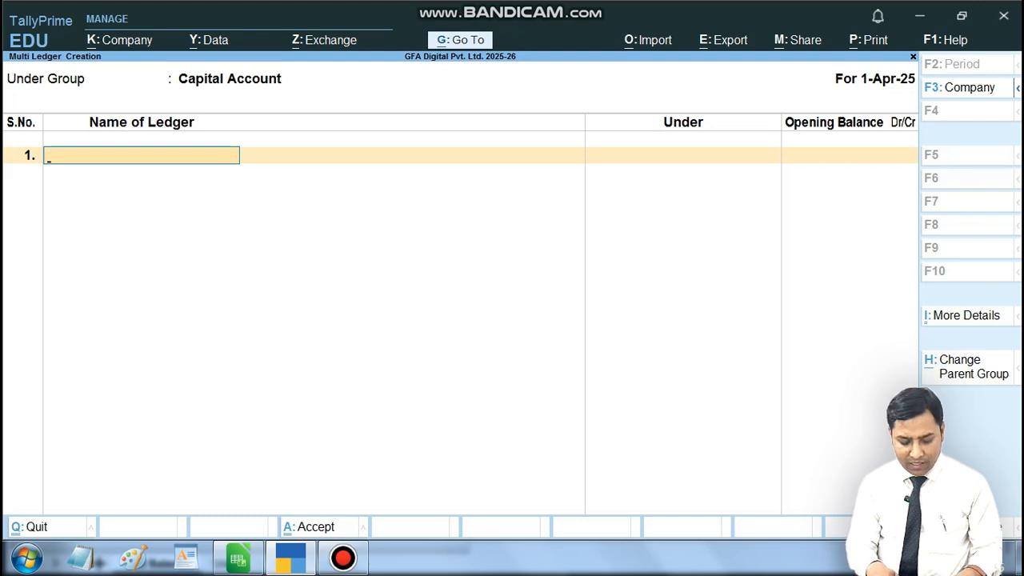
{"action": "type", "text": "Prop"}
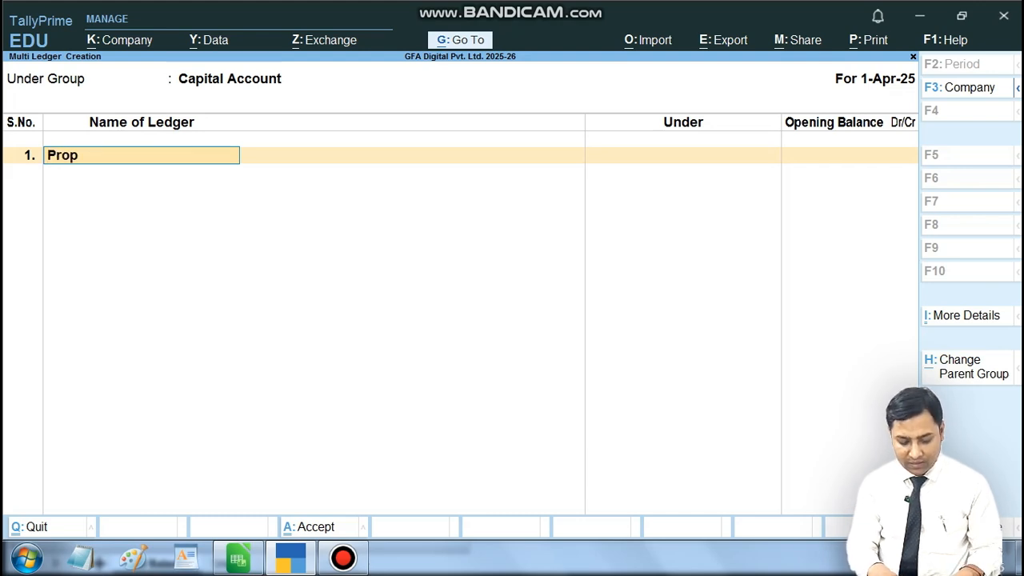
{"action": "type", "text": "rietor"}
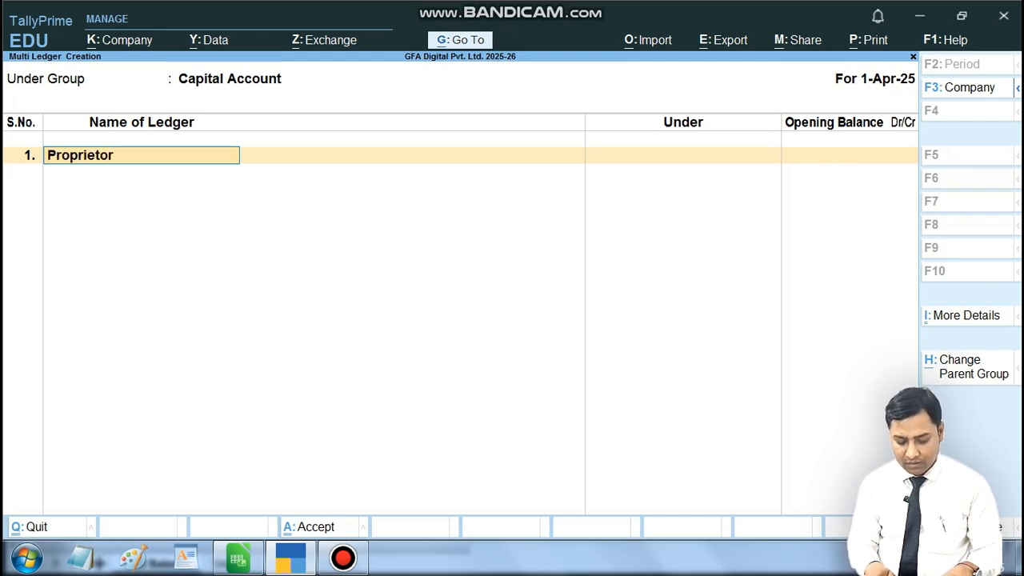
{"action": "type", "text": "'s Capita"}
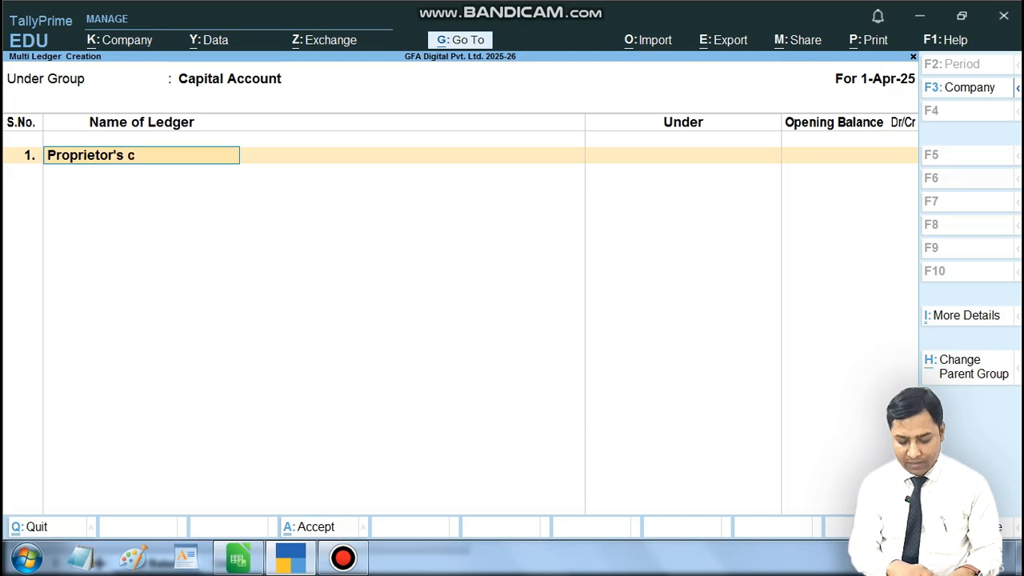
{"action": "type", "text": "l"}
{"action": "key", "text": "Return"}
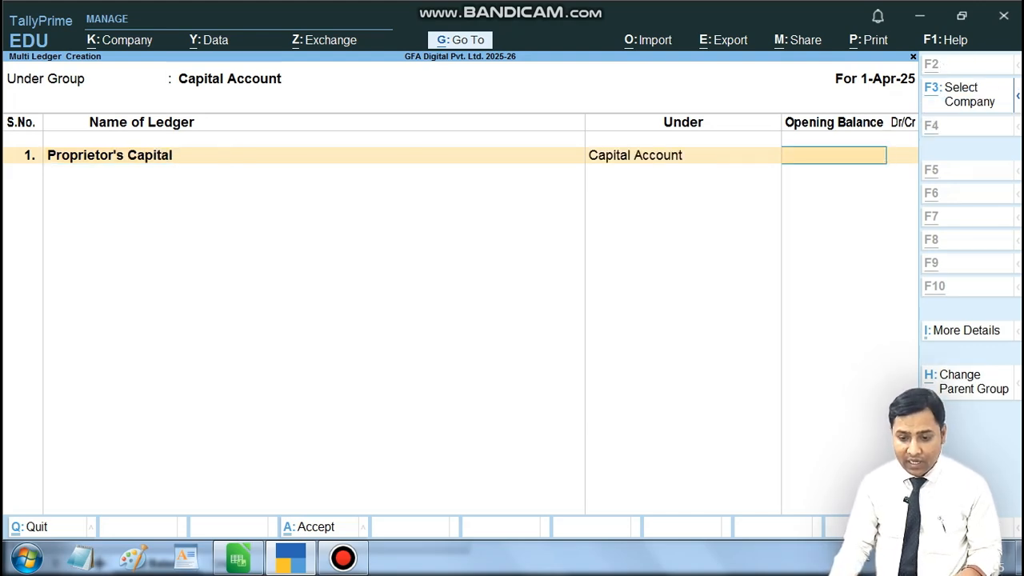
- Check the capital amount in the spreadsheet, give Proprietor's Capital an opening balance of 400000 Cr and save the ledger
{"action": "key", "text": "alt+Tab"}
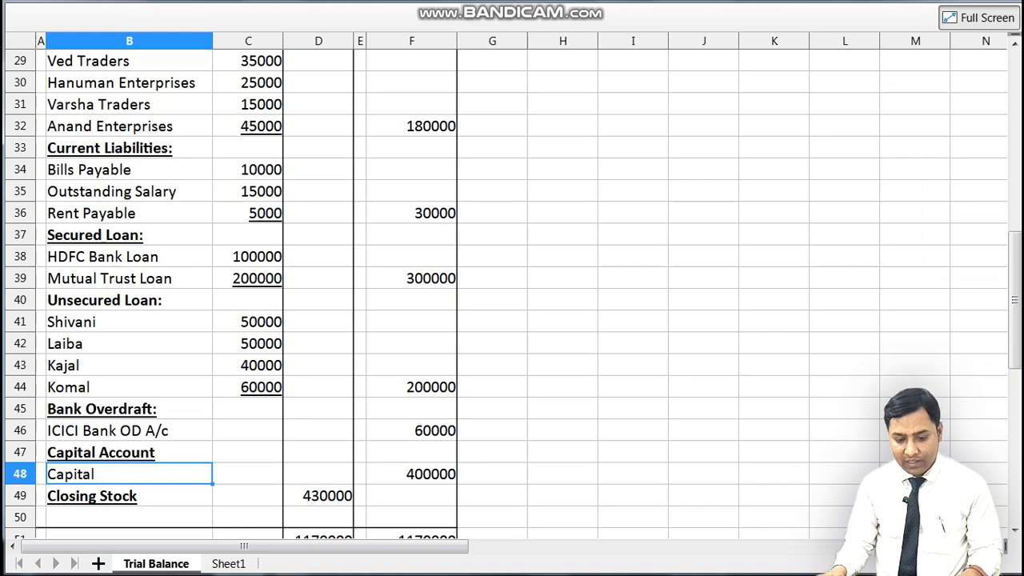
{"action": "key", "text": "Right"}
{"action": "key", "text": "Right"}
{"action": "key", "text": "Right"}
{"action": "key", "text": "alt+Tab"}
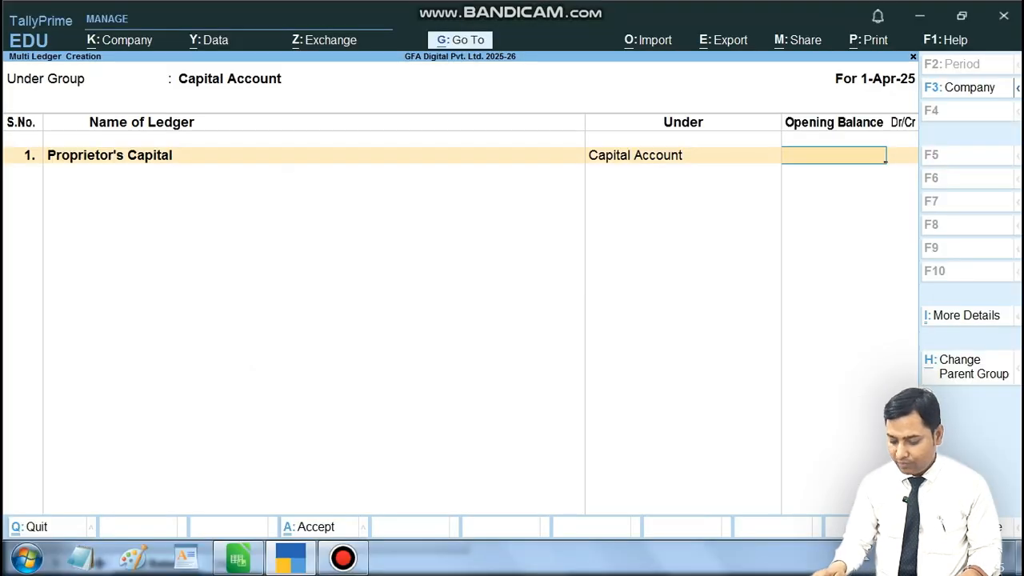
{"action": "type", "text": "400000"}
{"action": "key", "text": "Return"}
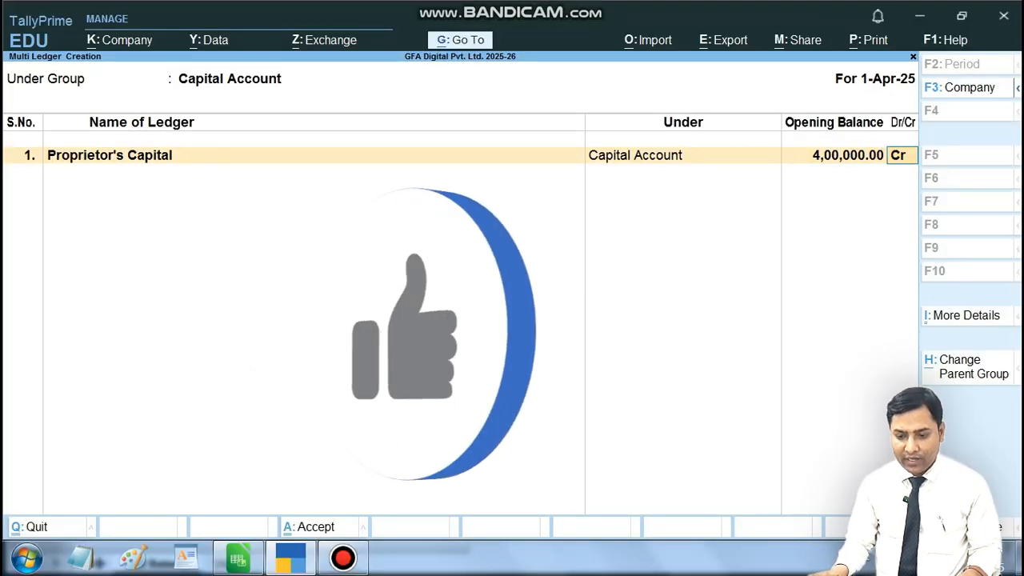
{"action": "key", "text": "Return"}
{"action": "key", "text": "Return"}
{"action": "key", "text": "Return"}
- Examine the Closing Stock row and the debit and credit totals at the end of the spreadsheet's trial balance
{"action": "key", "text": "alt+Tab"}
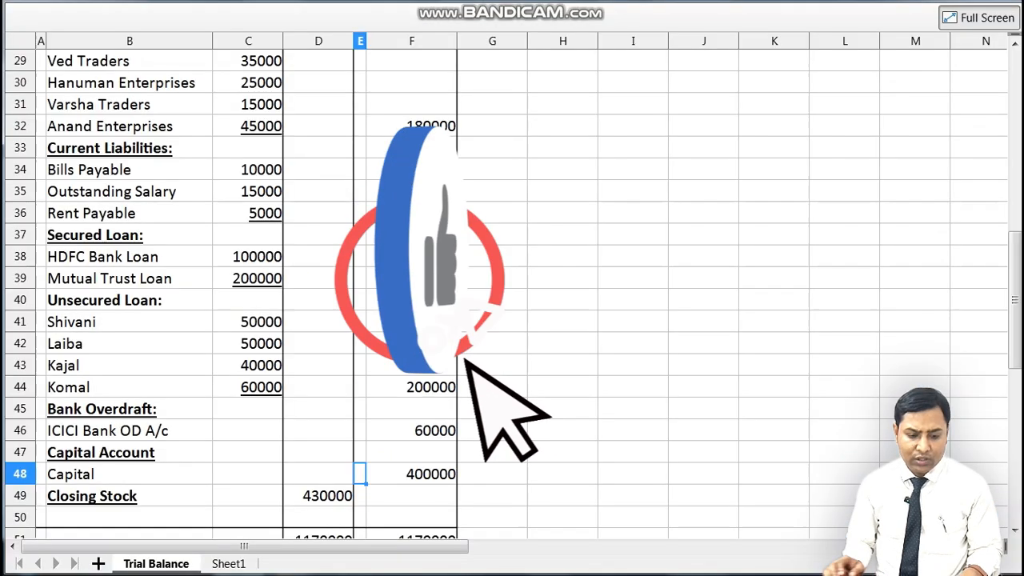
{"action": "key", "text": "Down"}
{"action": "key", "text": "Down"}
{"action": "key", "text": "Down"}
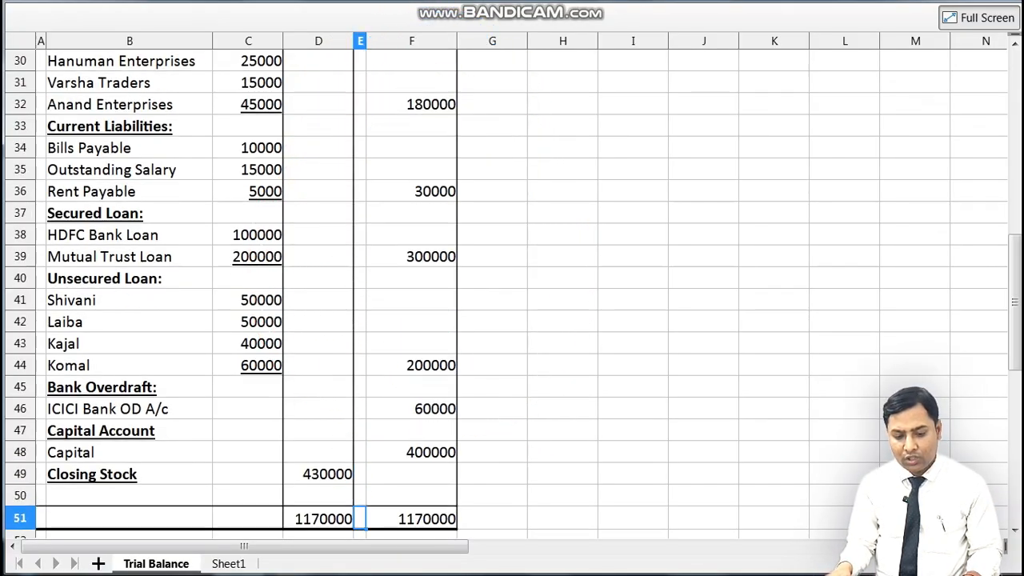
{"action": "key", "text": "Down"}
{"action": "key", "text": "Up"}
{"action": "key", "text": "Up"}
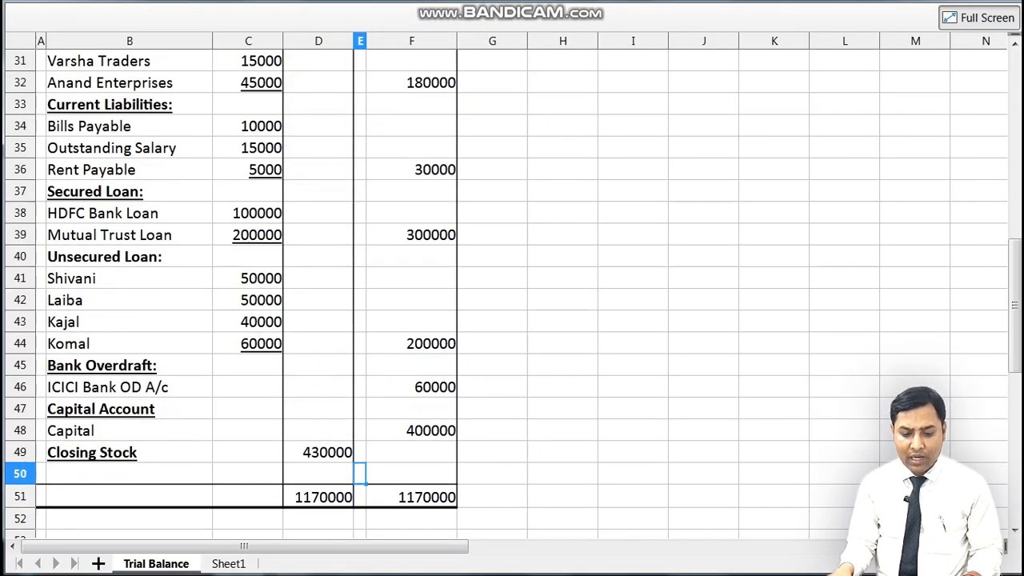
{"action": "key", "text": "Up"}
{"action": "key", "text": "Left"}
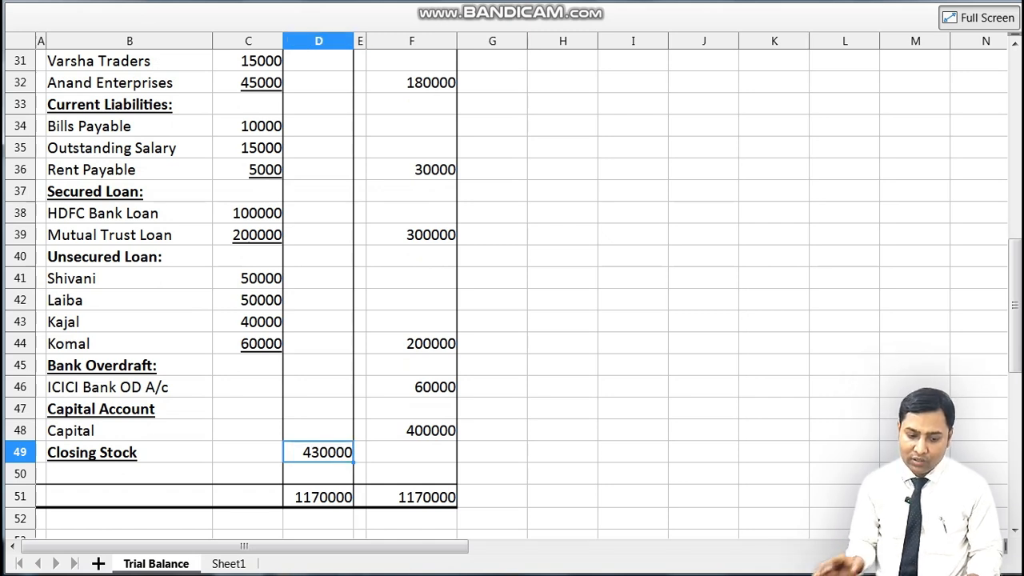
{"action": "key", "text": "Left"}
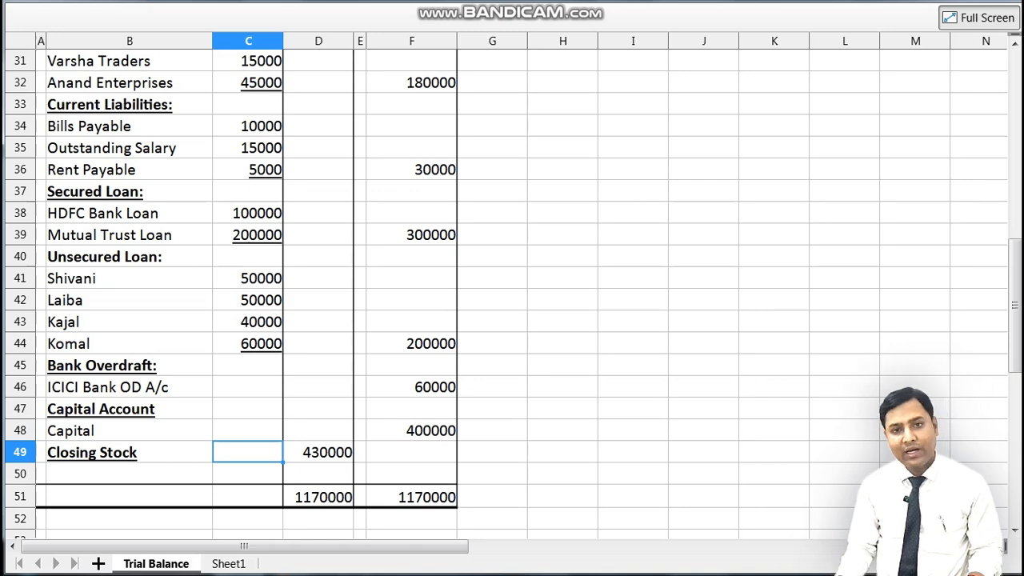
{"action": "key", "text": "Down"}
{"action": "key", "text": "Down"}
{"action": "key", "text": "Right"}
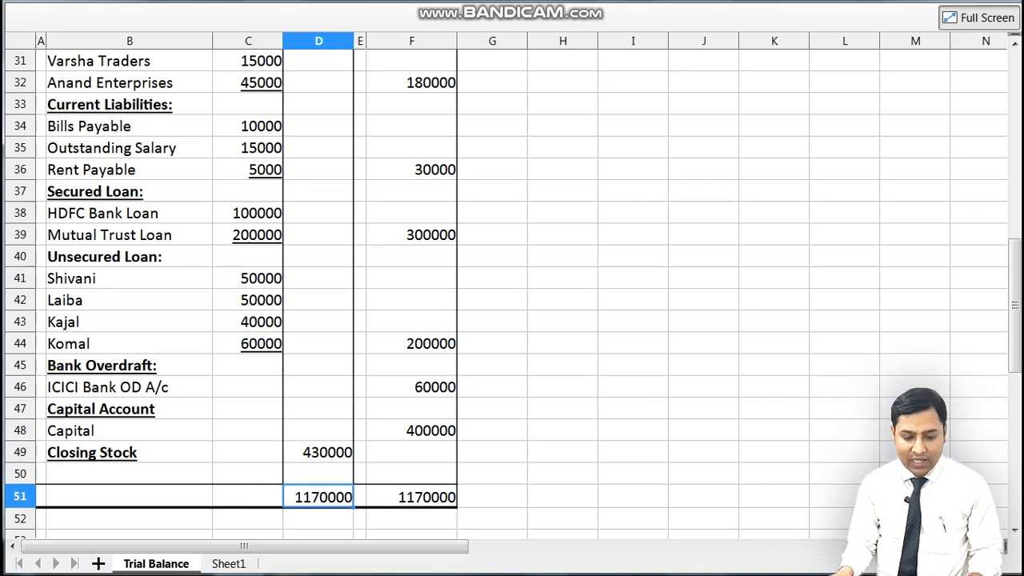
- Return to TallyPrime, leave the list of ledgers and view the Profit & Loss A/c report
{"action": "key", "text": "alt+Tab"}
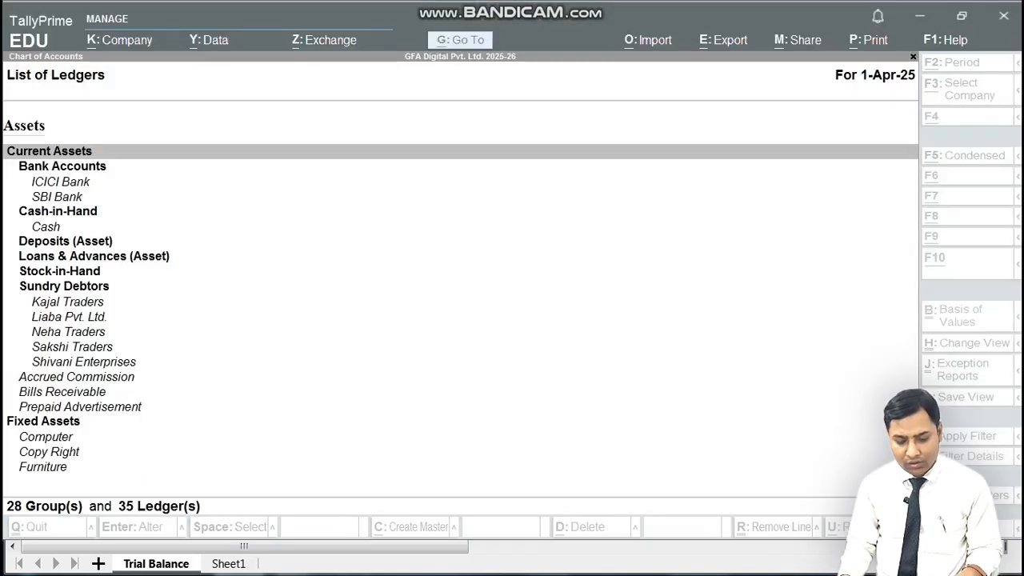
{"action": "key", "text": "Escape"}
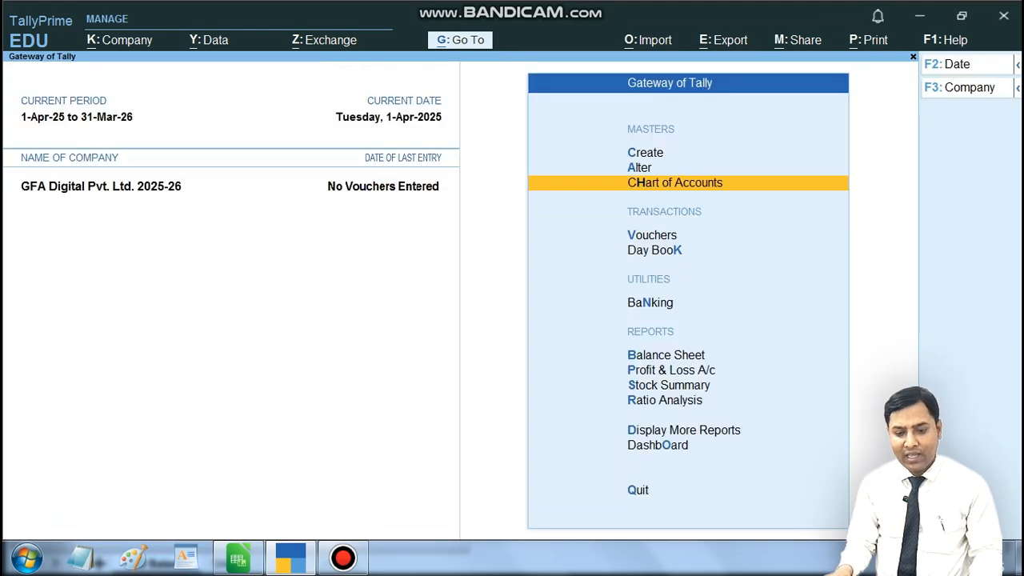
{"action": "key", "text": "Down"}
{"action": "key", "text": "Down"}
{"action": "key", "text": "Down"}
{"action": "key", "text": "Down"}
{"action": "key", "text": "Down"}
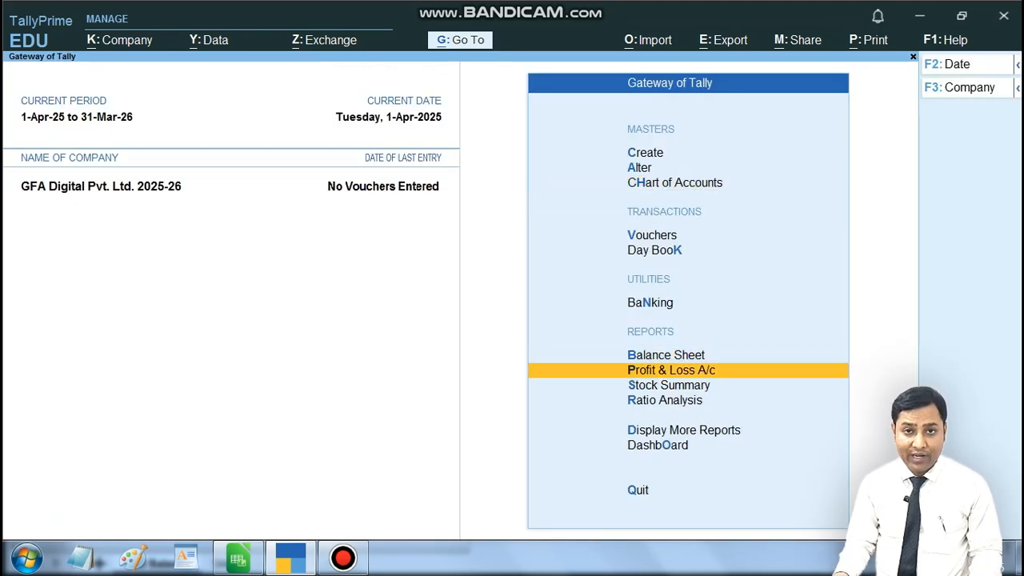
{"action": "key", "text": "Return"}
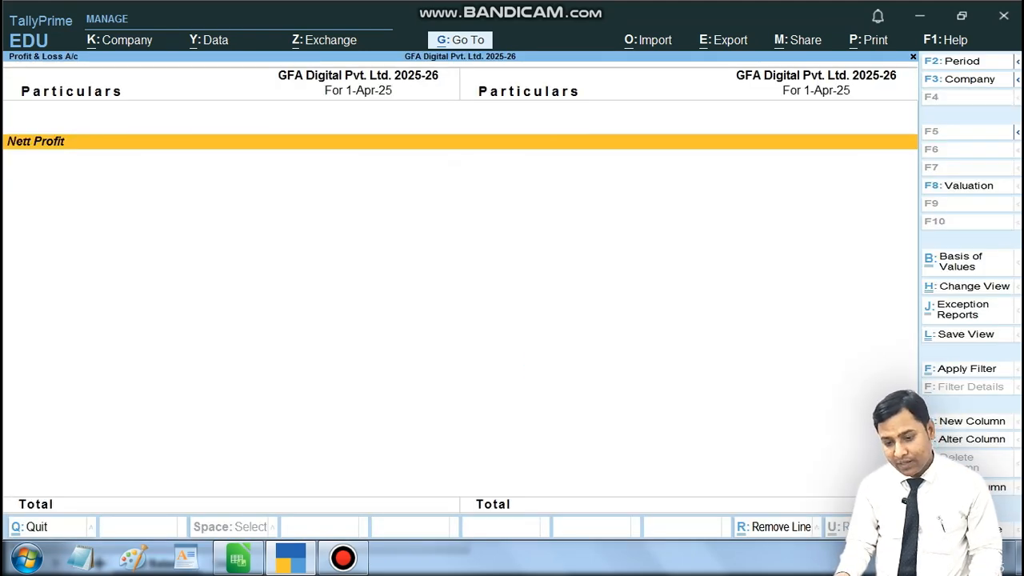
- Leave the Profit & Loss A/c and display the Trial Balance report in detailed format
{"action": "key", "text": "Escape"}
{"action": "key", "text": "Down"}
{"action": "key", "text": "Down"}
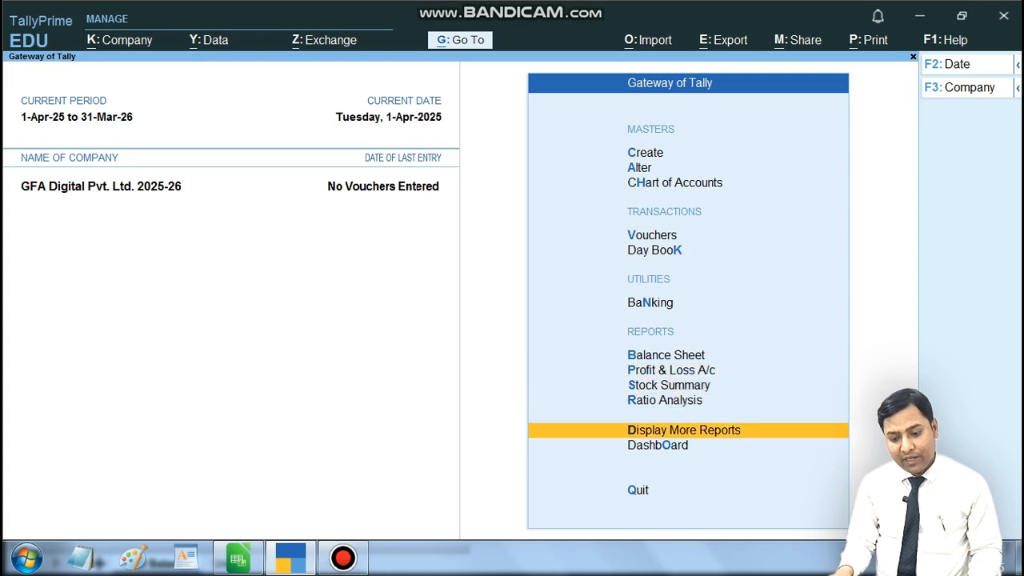
{"action": "key", "text": "Return"}
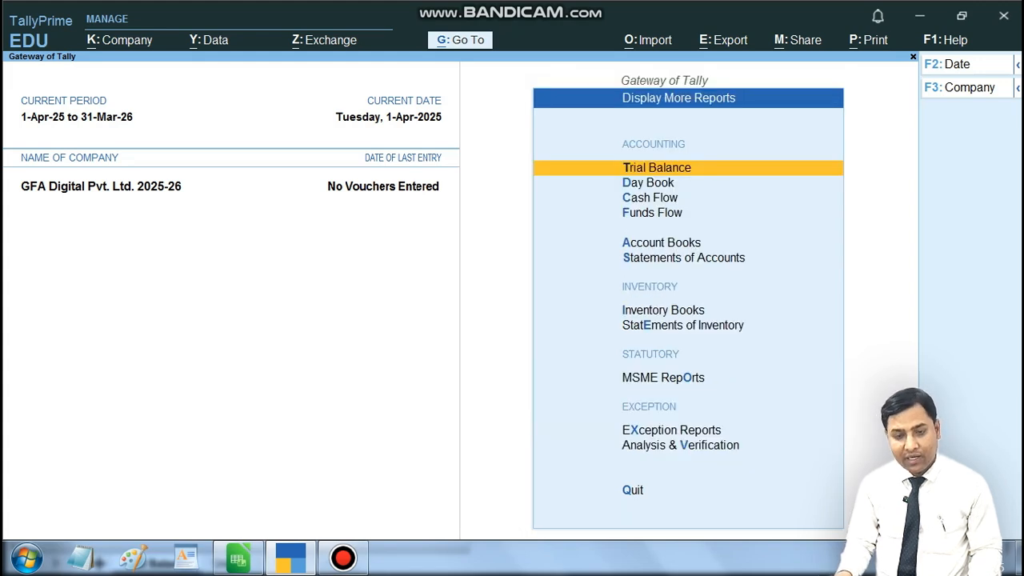
{"action": "key", "text": "Return"}
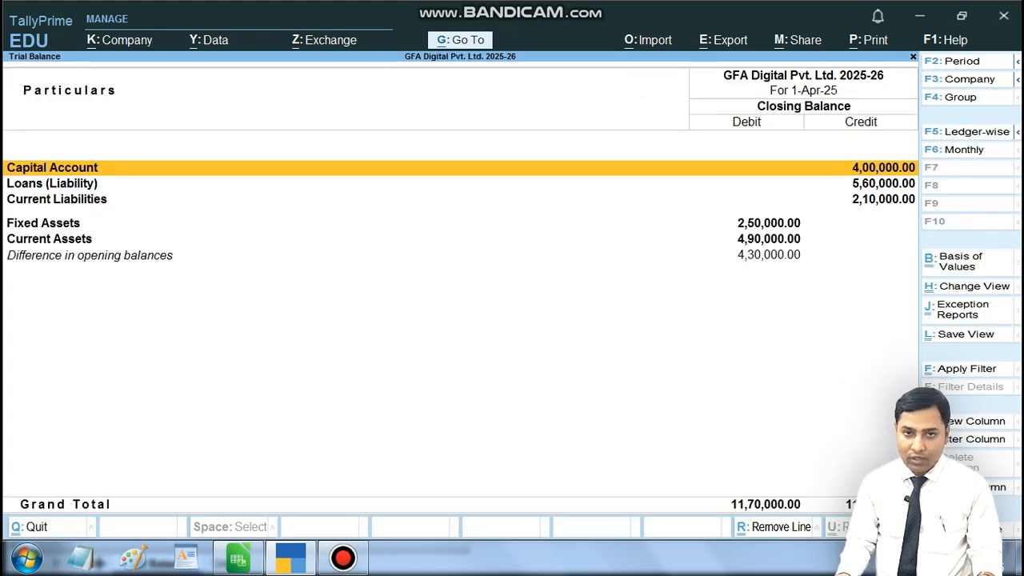
{"action": "key", "text": "alt"}
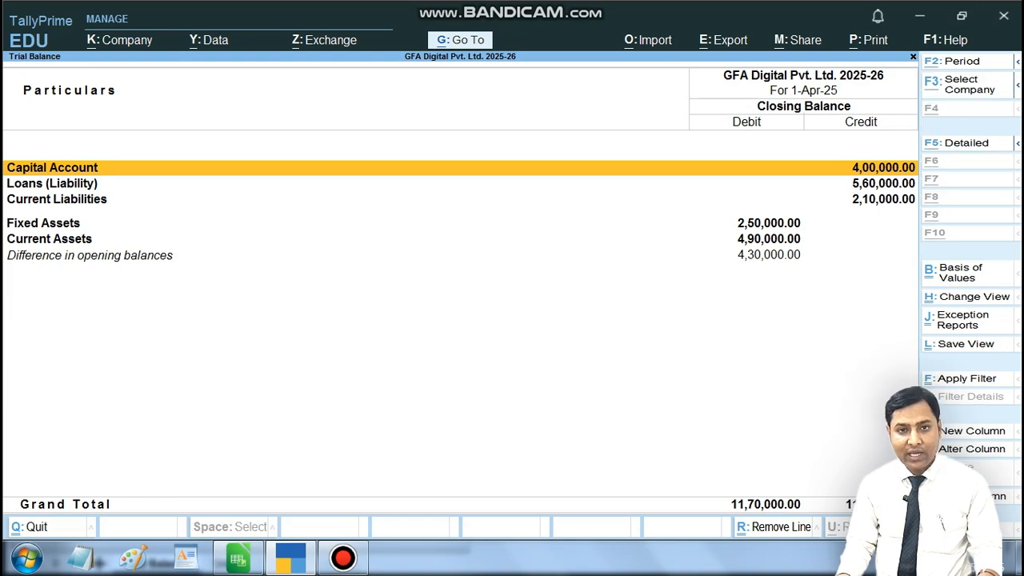
{"action": "key", "text": "alt+F5"}
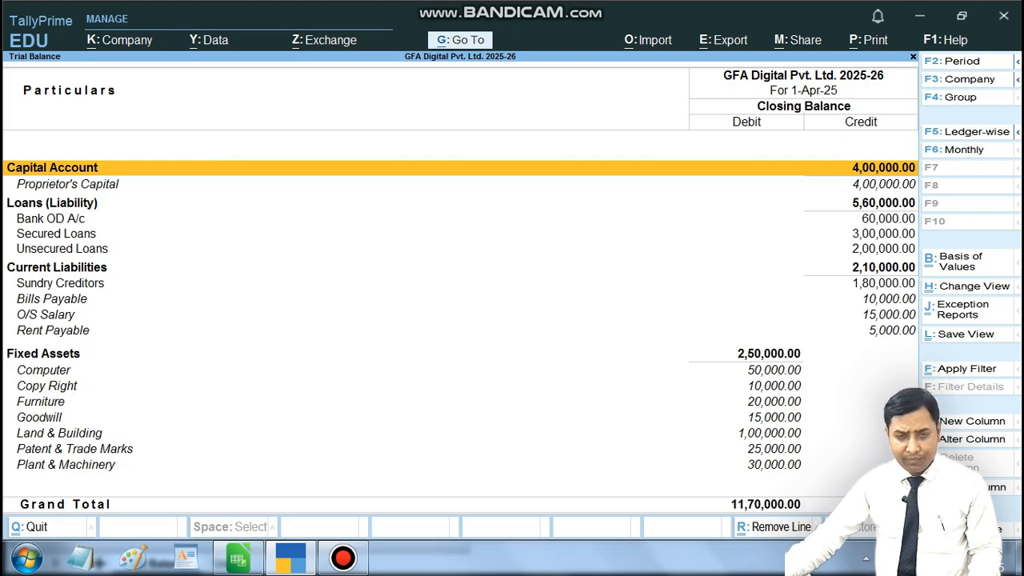
- Examine the detailed trial balance from Capital Account through Current Assets, including the difference in opening balances
{"action": "key", "text": "Down"}
{"action": "key", "text": "Down"}
{"action": "key", "text": "Down"}
{"action": "key", "text": "Down"}
{"action": "key", "text": "Down"}
{"action": "key", "text": "Down"}
{"action": "key", "text": "Down"}
{"action": "key", "text": "Down"}
{"action": "key", "text": "Down"}
{"action": "key", "text": "Down"}
{"action": "key", "text": "Down"}
{"action": "key", "text": "Down"}
{"action": "key", "text": "Down"}
{"action": "key", "text": "Down"}
{"action": "key", "text": "Down"}
{"action": "key", "text": "Down"}
{"action": "key", "text": "Down"}
{"action": "key", "text": "Down"}
{"action": "key", "text": "Down"}
{"action": "key", "text": "Down"}
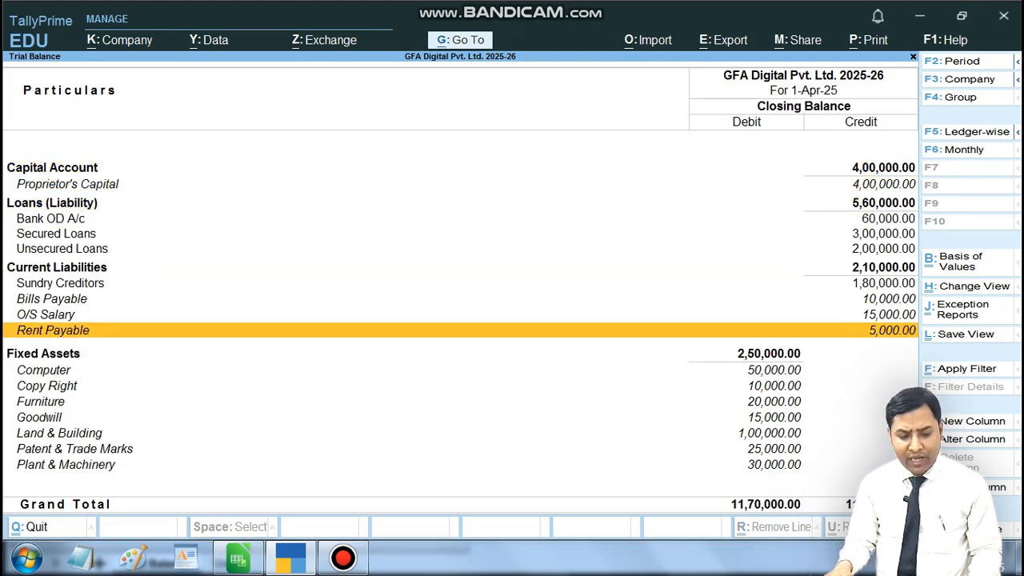
{"action": "key", "text": "Down"}
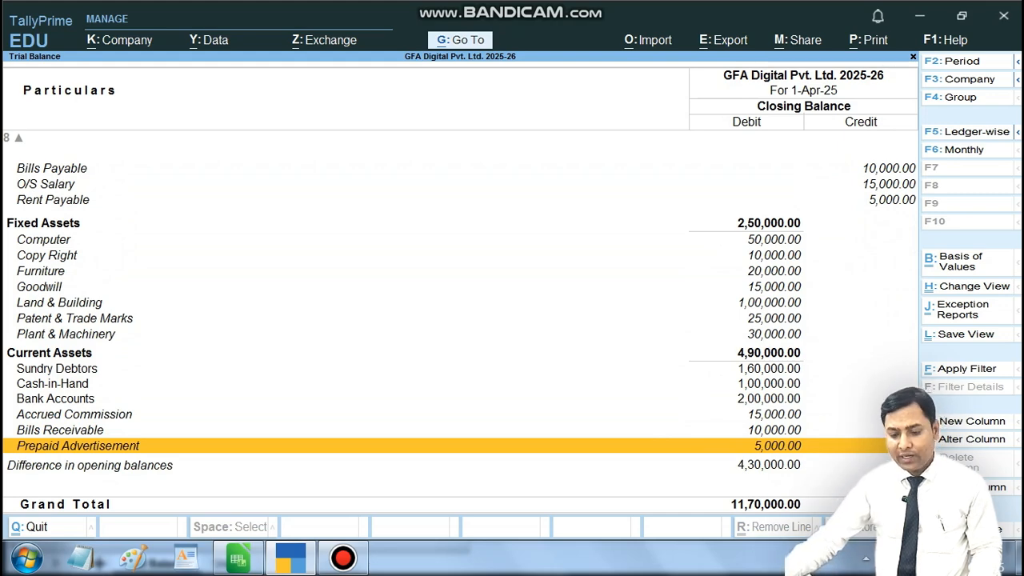
- Leave the trial balance and display the company's Balance Sheet in detailed format
{"action": "key", "text": "Escape"}
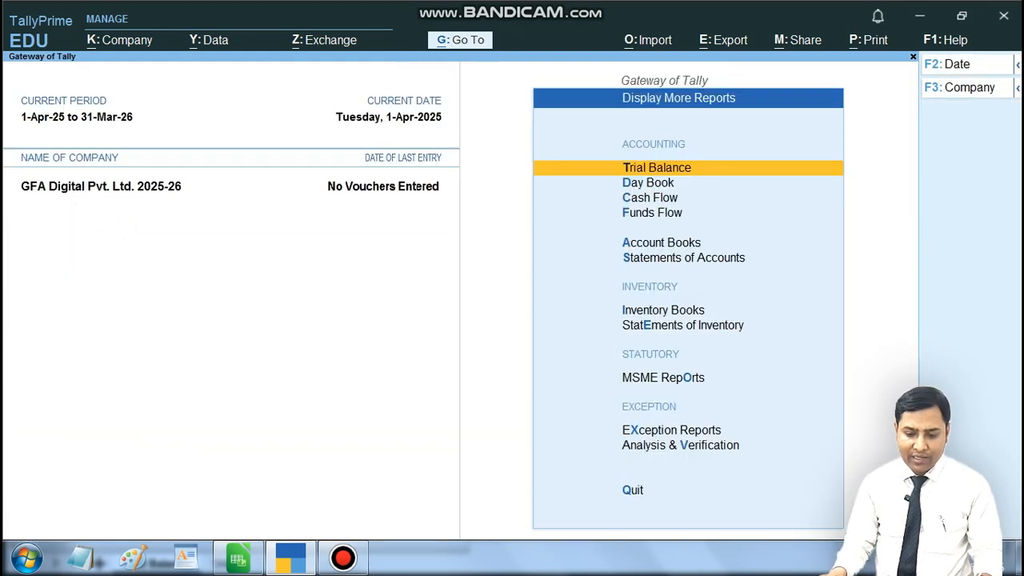
{"action": "key", "text": "Escape"}
{"action": "key", "text": "Up"}
{"action": "key", "text": "Up"}
{"action": "key", "text": "Up"}
{"action": "key", "text": "Up"}
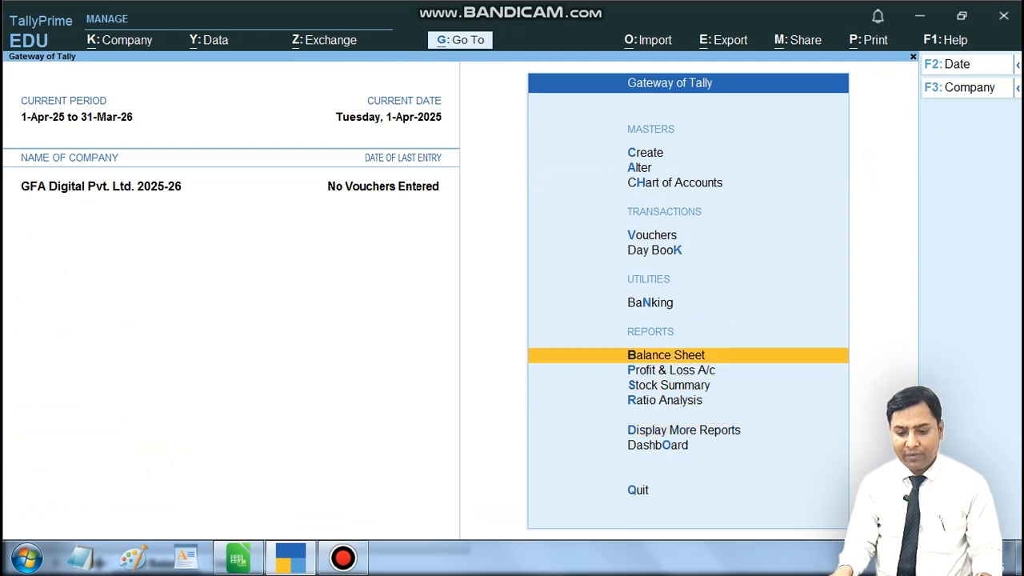
{"action": "key", "text": "Return"}
{"action": "key", "text": "alt+F5"}
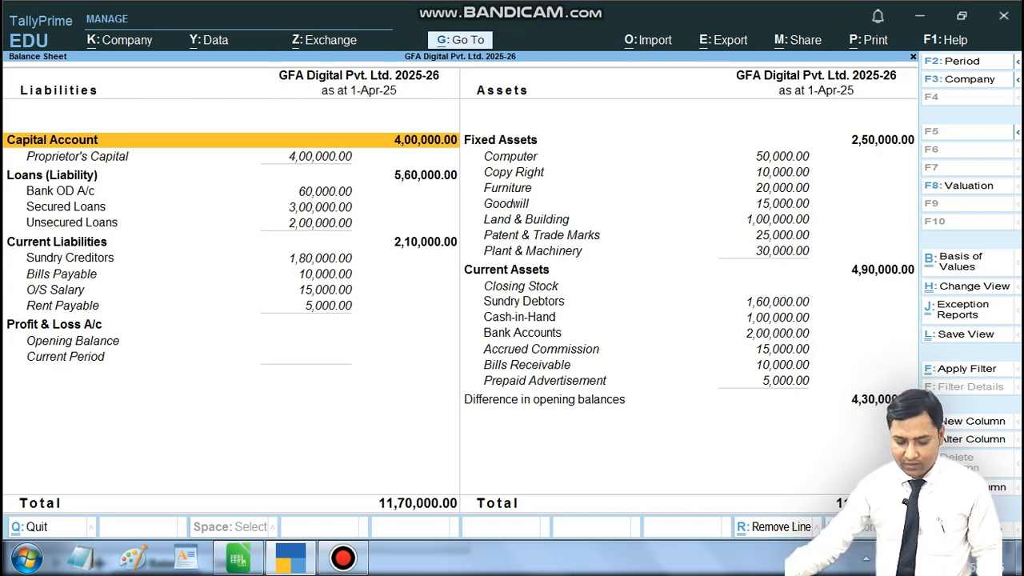
{"action": "left_click", "coordinate": [343, 557]}
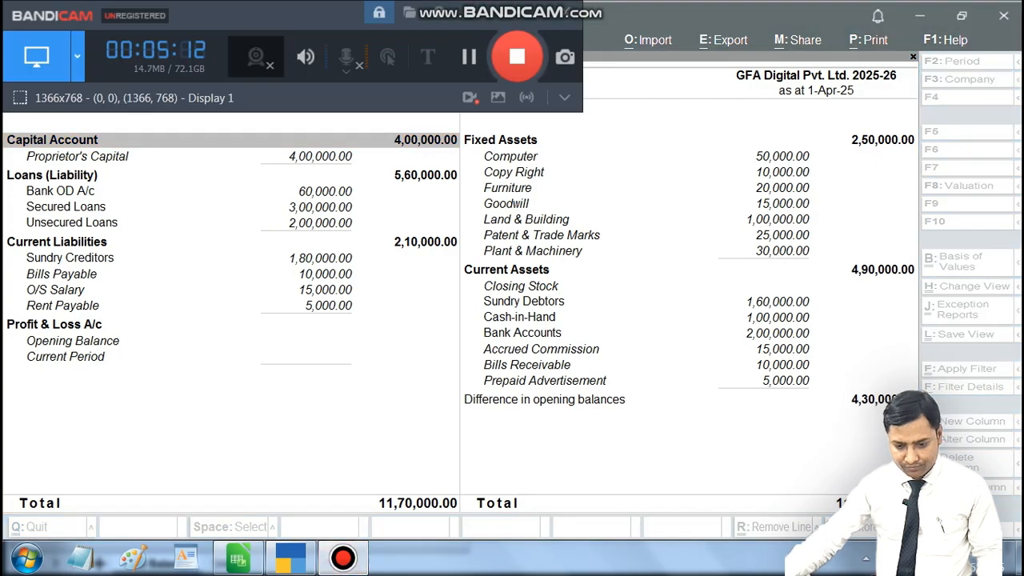